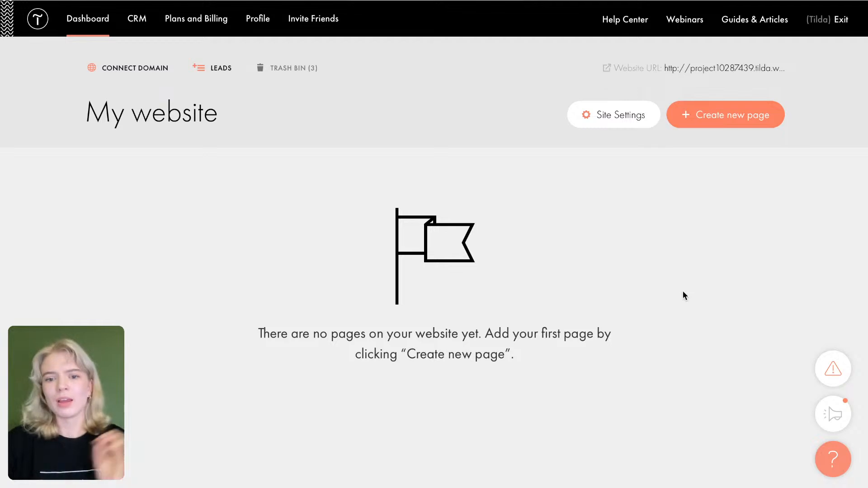
Step: Start creating a new page for the website and look through the templates in the Business category
left_click(739, 124)
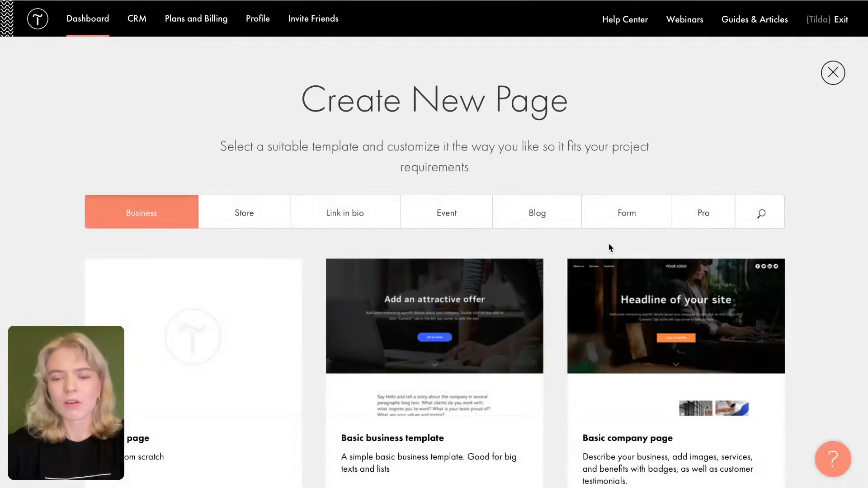
scroll(436, 311, "down", 2)
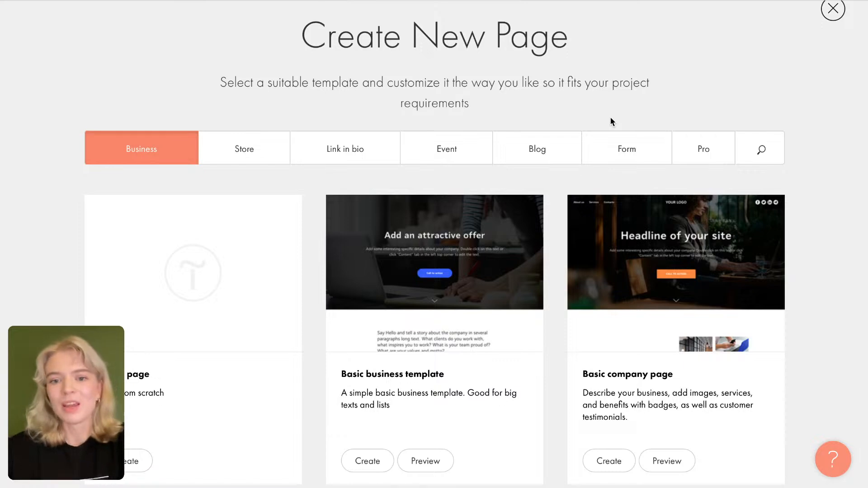
scroll(507, 282, "down", 2)
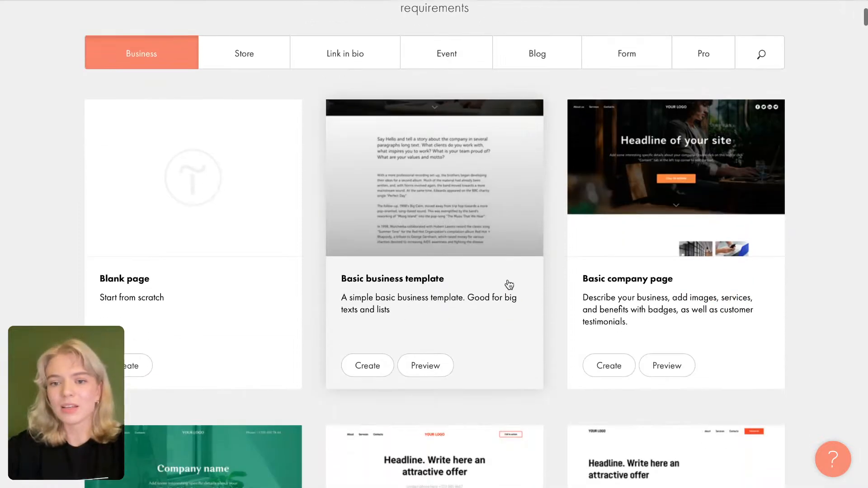
scroll(509, 284, "down", 6)
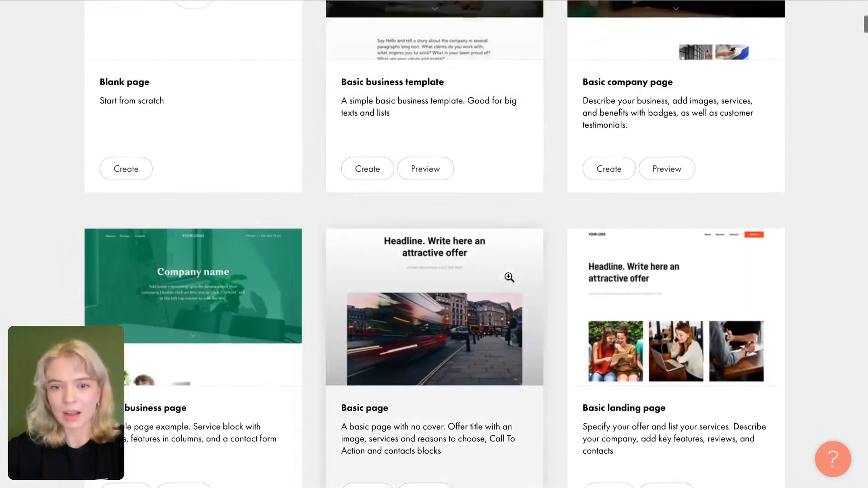
scroll(510, 277, "down", 5)
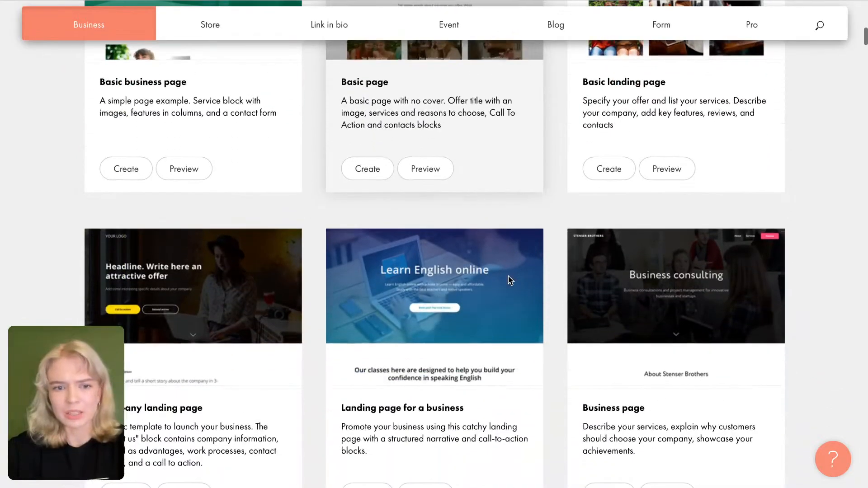
scroll(240, 264, "down", 4)
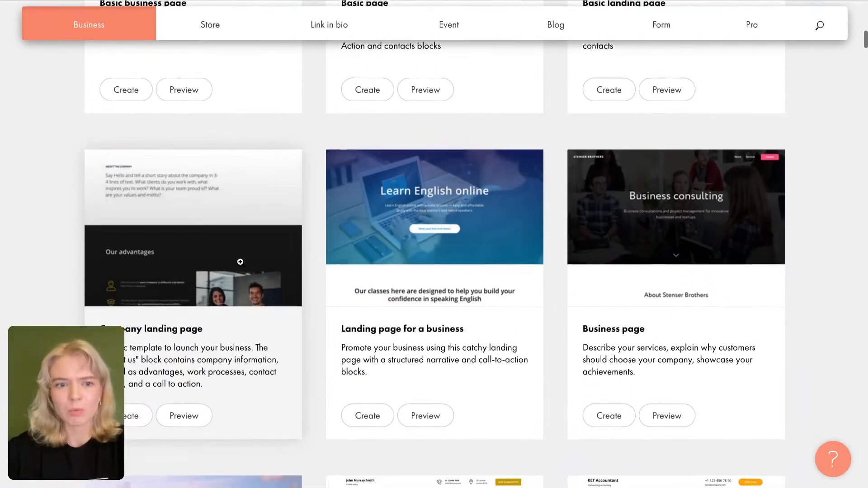
scroll(241, 262, "down", 4)
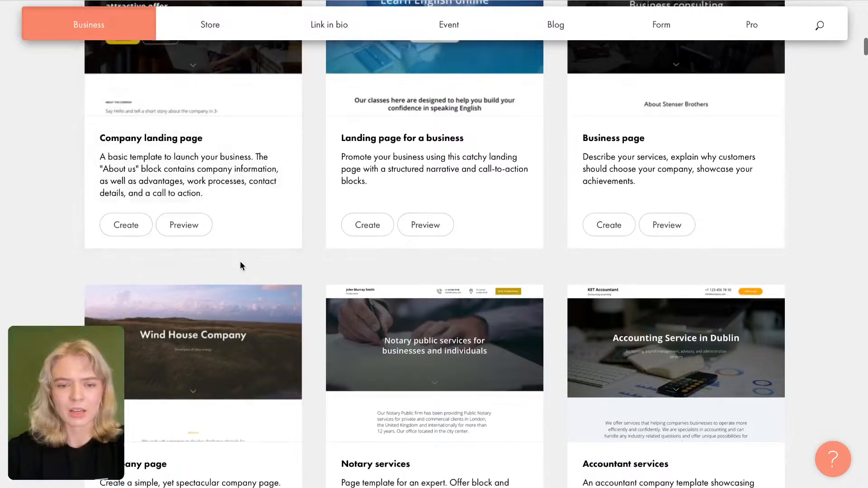
scroll(240, 262, "up", 7)
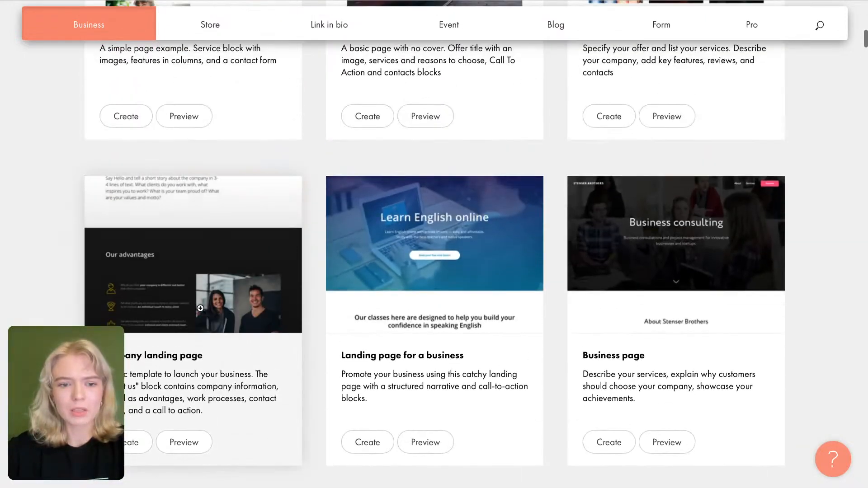
scroll(201, 310, "up", 5)
scroll(202, 309, "up", 12)
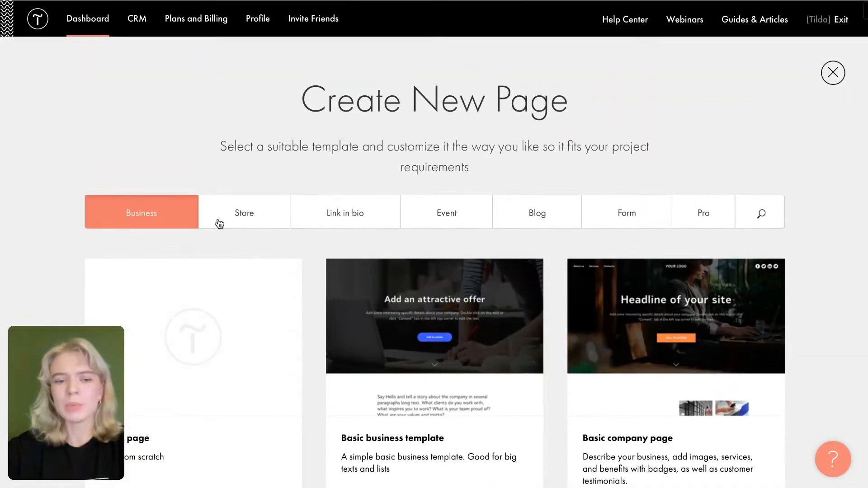
Step: Browse the page templates offered in the Store category
left_click(242, 220)
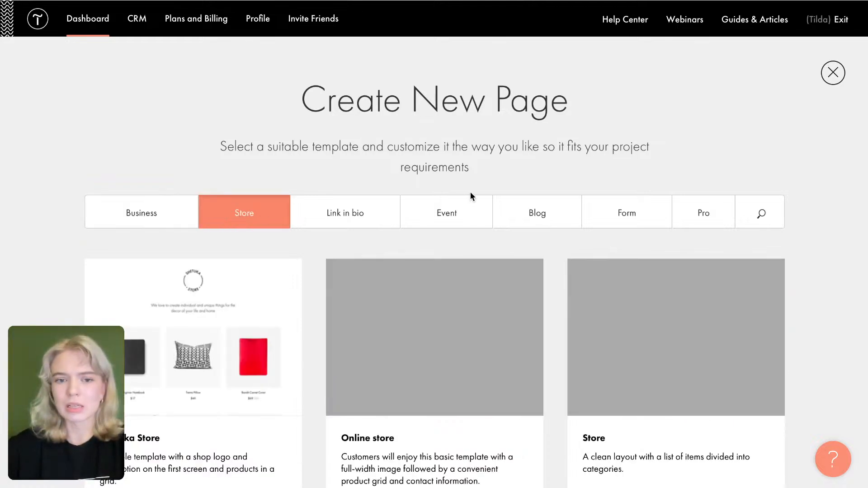
scroll(327, 273, "down", 1)
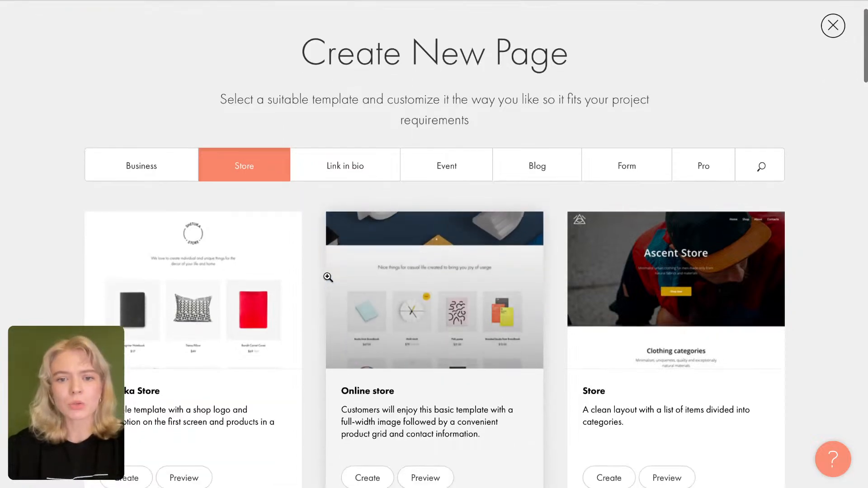
scroll(330, 277, "down", 4)
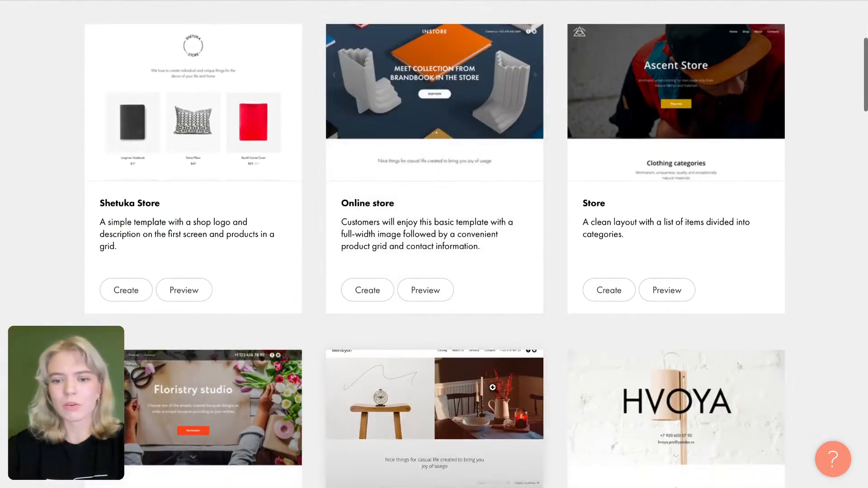
scroll(453, 362, "down", 6)
scroll(494, 387, "up", 3)
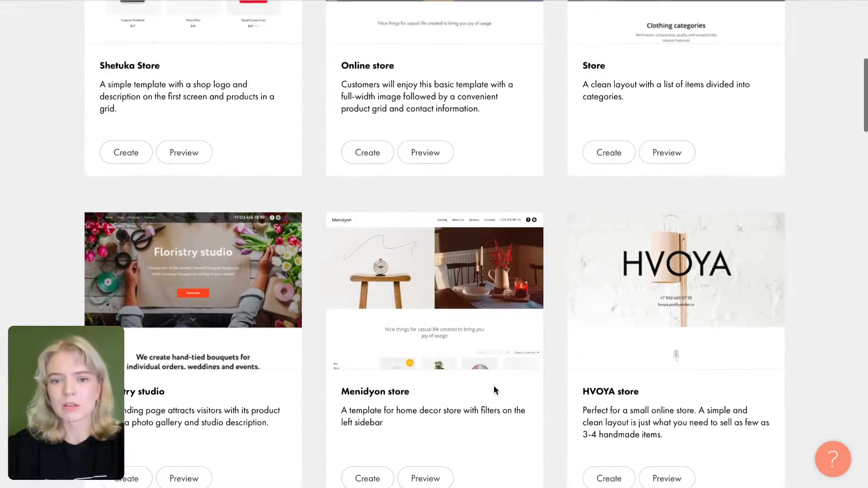
scroll(469, 237, "down", 1)
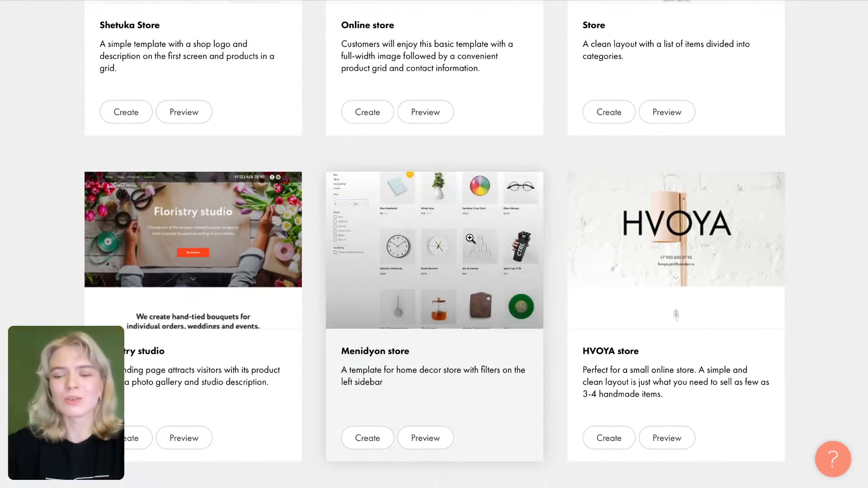
scroll(469, 238, "up", 7)
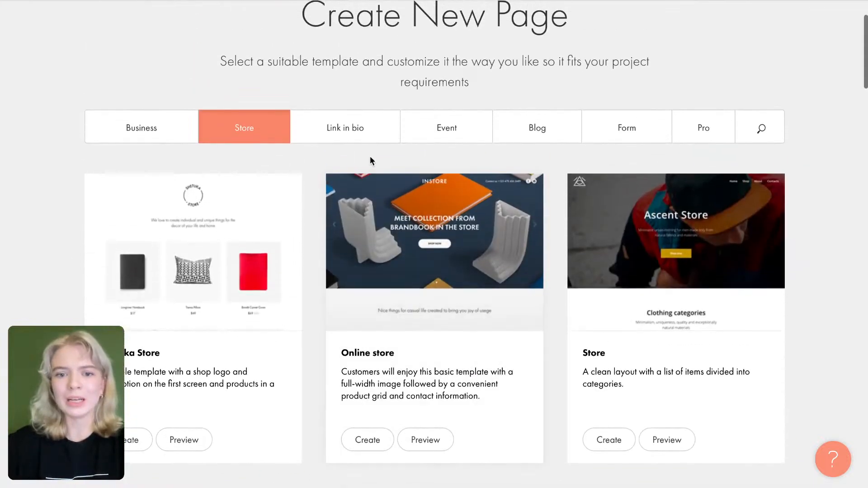
Step: Look through the page templates in the Link in bio, Event, Blog and Form categories
left_click(352, 138)
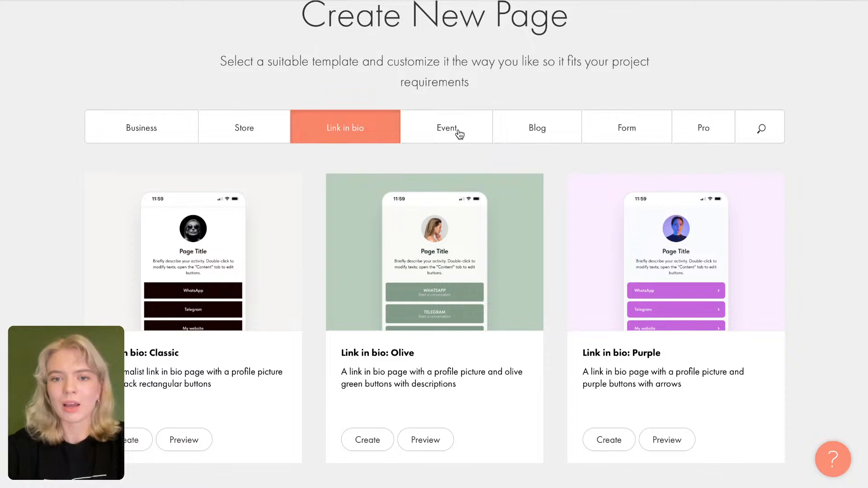
left_click(459, 134)
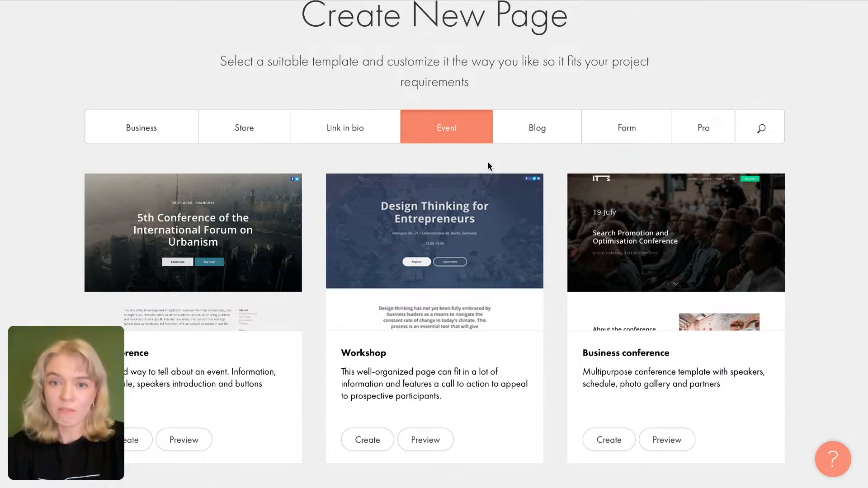
scroll(488, 166, "down", 2)
scroll(487, 165, "up", 1)
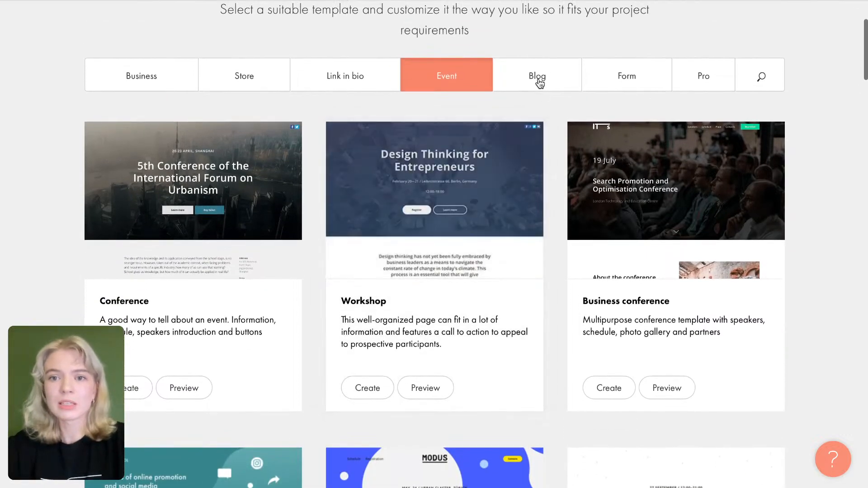
left_click(537, 81)
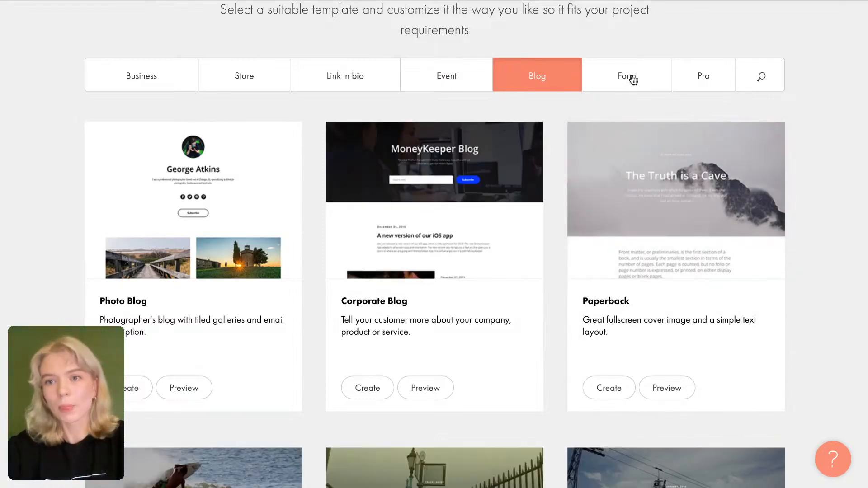
left_click(633, 80)
scroll(518, 312, "down", 3)
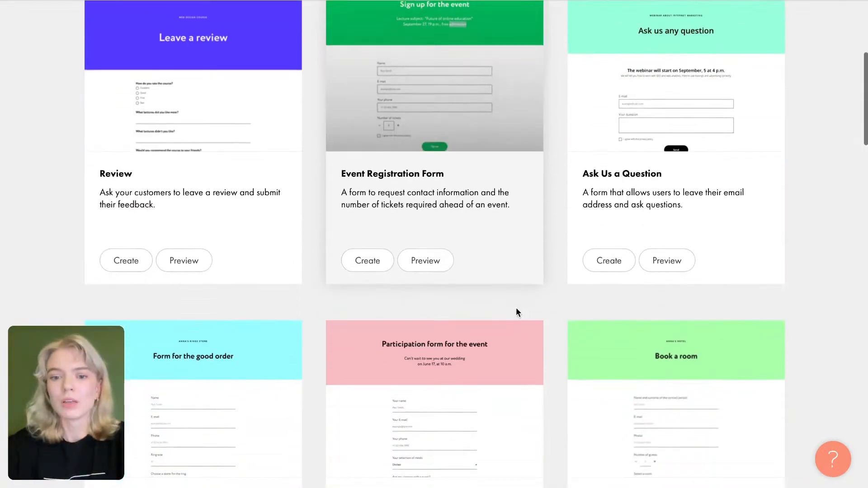
scroll(518, 312, "down", 1)
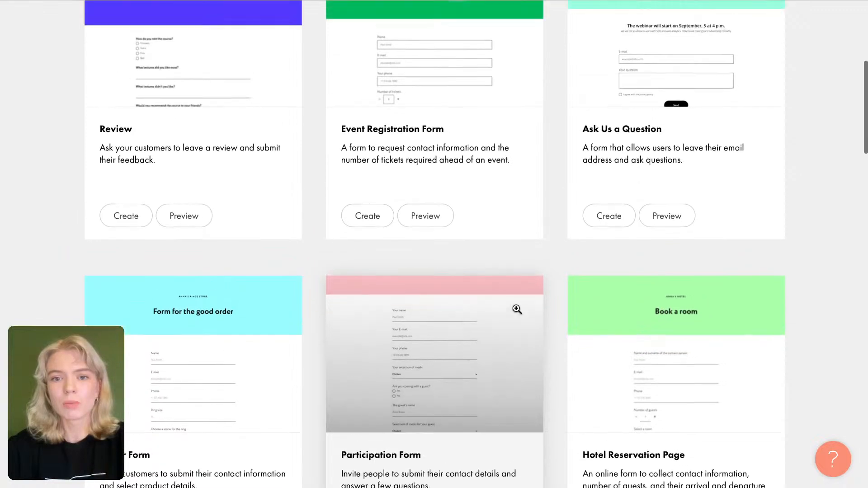
scroll(517, 309, "up", 3)
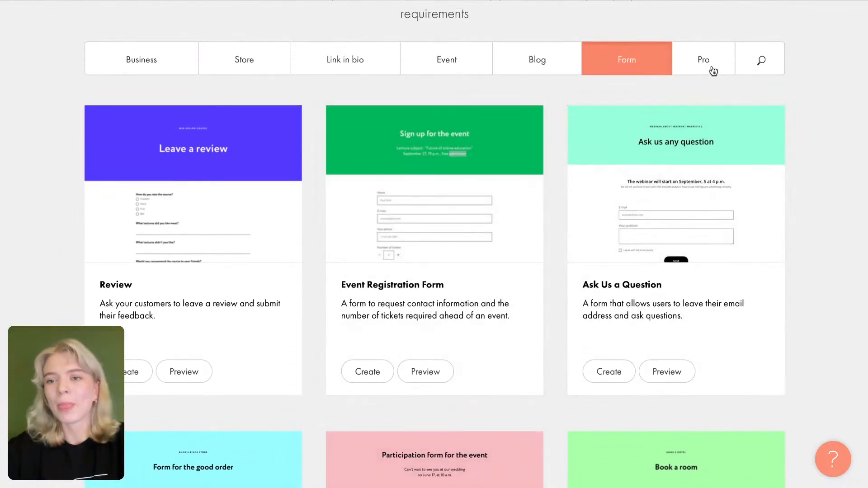
Step: Examine the Zero Block page templates in the Pro category
left_click(708, 60)
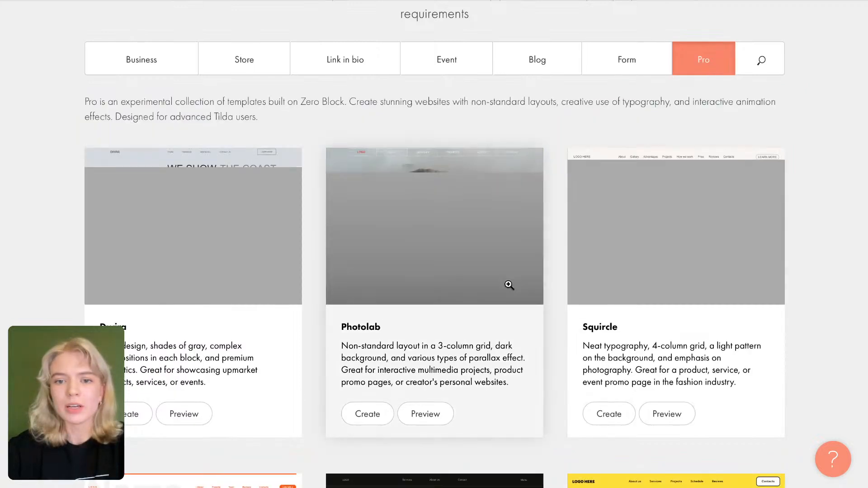
scroll(508, 286, "down", 1)
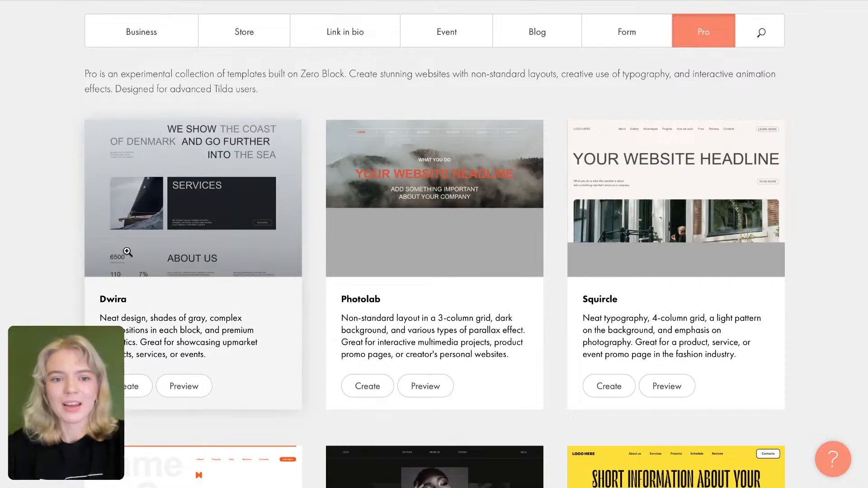
scroll(126, 254, "down", 3)
scroll(127, 253, "down", 3)
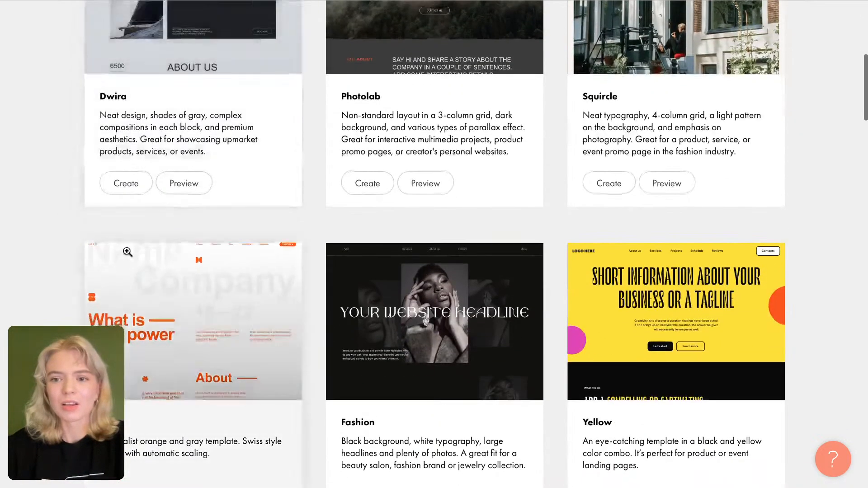
scroll(127, 251, "down", 4)
scroll(127, 252, "down", 7)
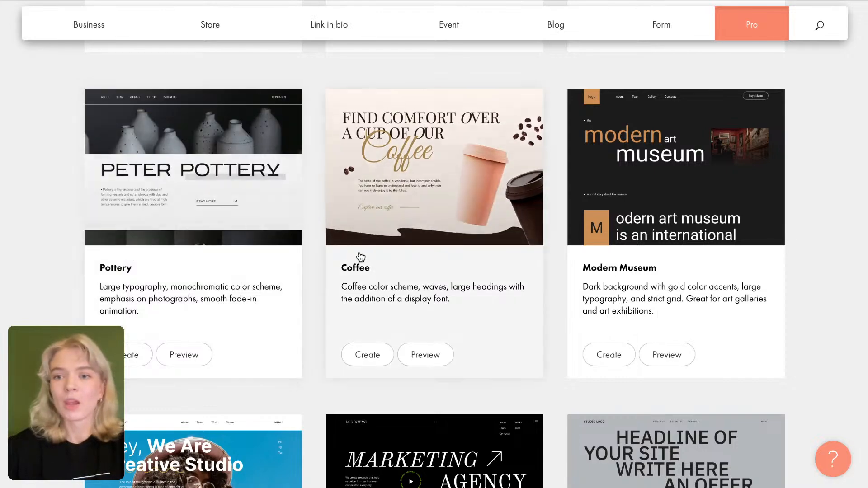
scroll(358, 254, "down", 4)
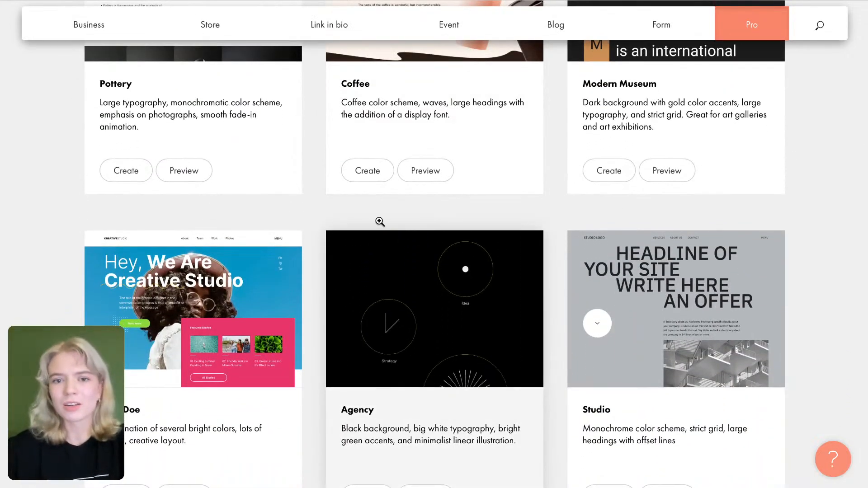
scroll(388, 203, "up", 15)
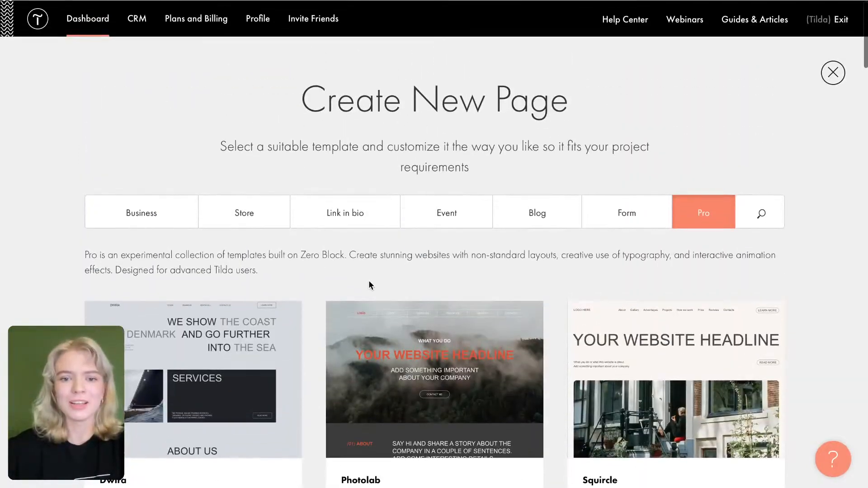
scroll(369, 282, "down", 3)
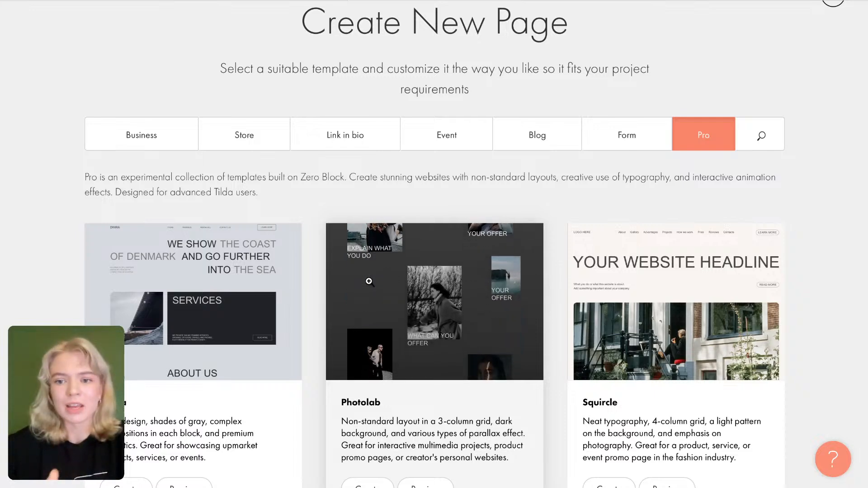
Step: Create the page from the Company landing page template in the Business category and decline the text generator offer
left_click(132, 138)
scroll(239, 267, "down", 2)
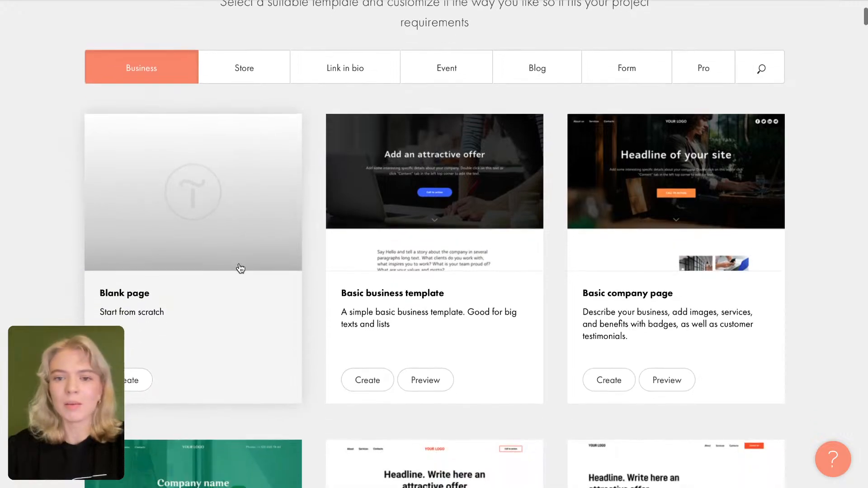
scroll(240, 268, "down", 9)
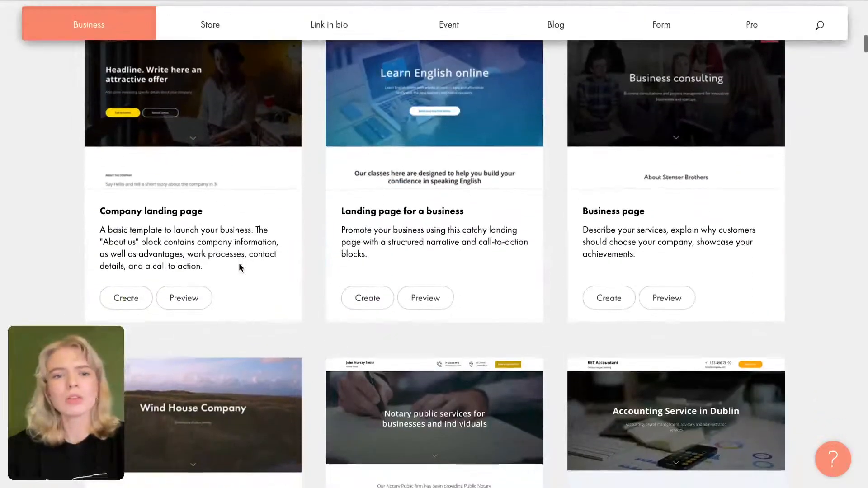
scroll(239, 267, "down", 3)
scroll(240, 268, "up", 3)
left_click(125, 298)
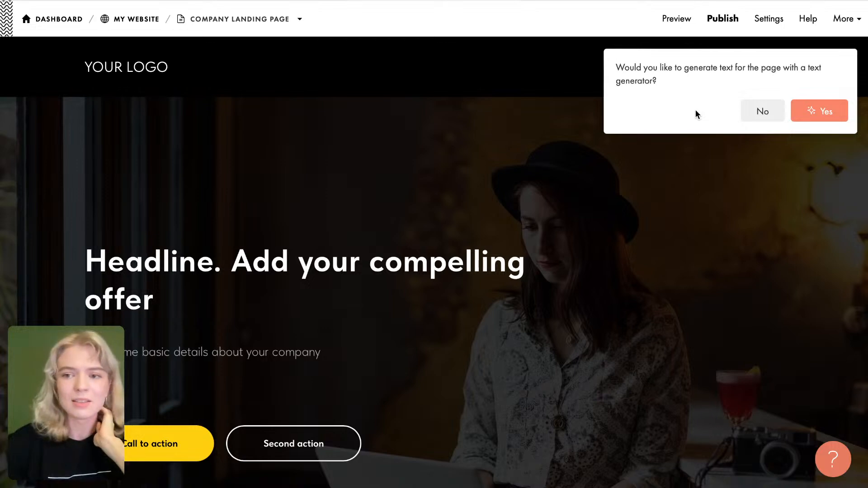
left_click(764, 114)
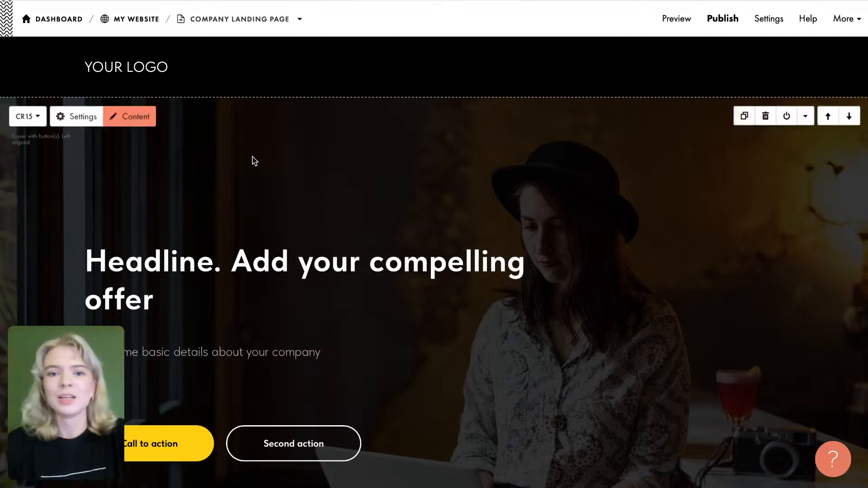
scroll(196, 193, "down", 5)
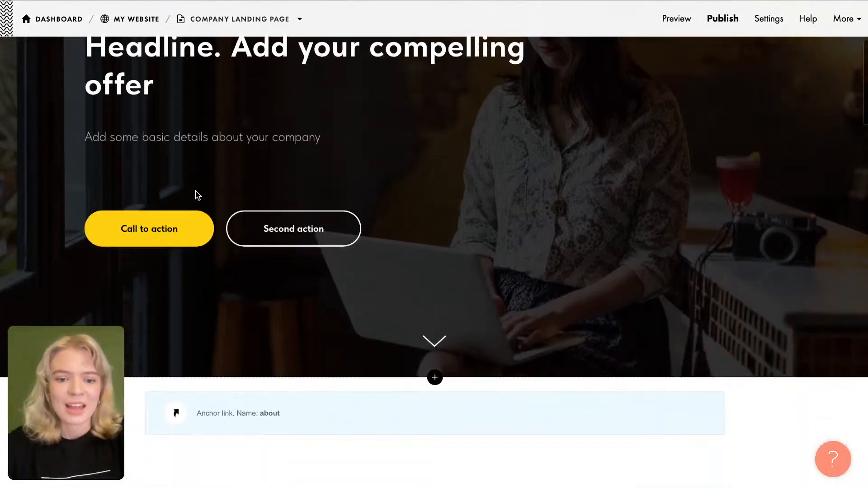
scroll(196, 186, "down", 2)
scroll(194, 176, "up", 7)
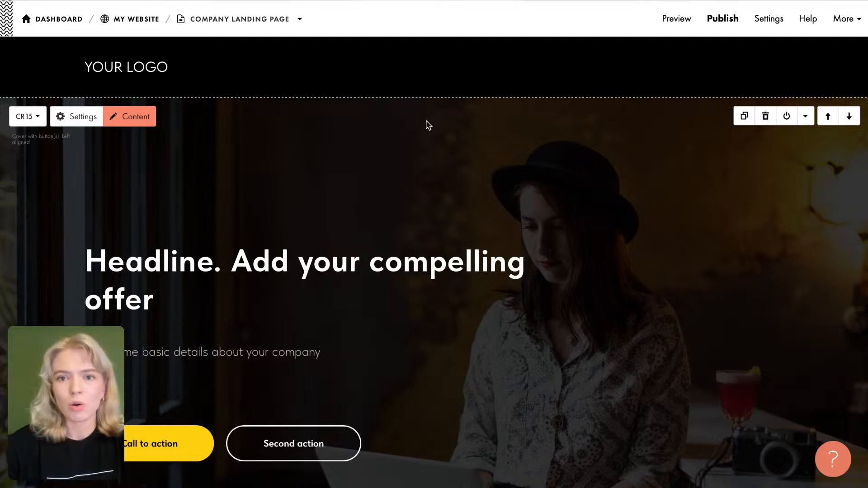
Step: Look through the template page's blocks from the cover down to the map
scroll(441, 83, "down", 1)
scroll(449, 196, "up", 1)
scroll(448, 188, "down", 7)
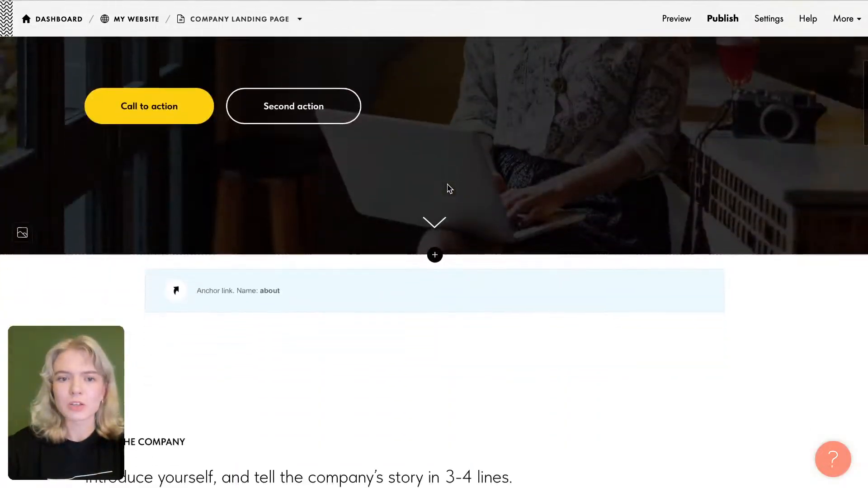
scroll(447, 186, "down", 9)
scroll(447, 185, "up", 3)
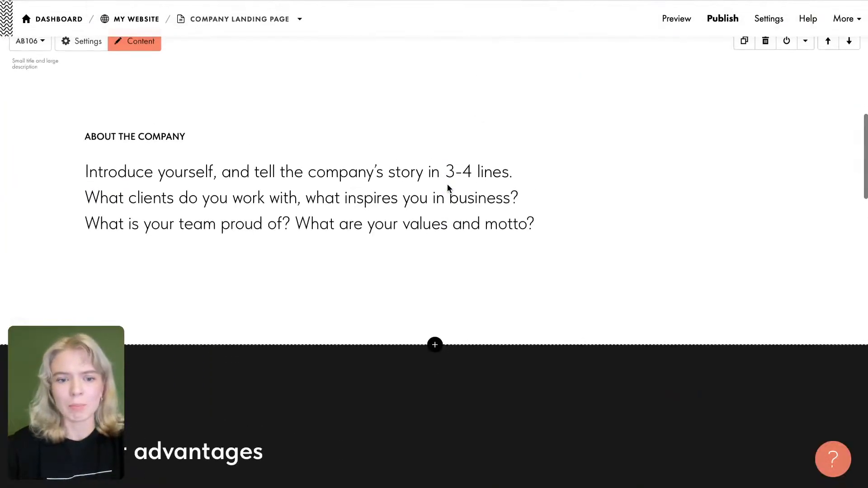
scroll(448, 187, "down", 10)
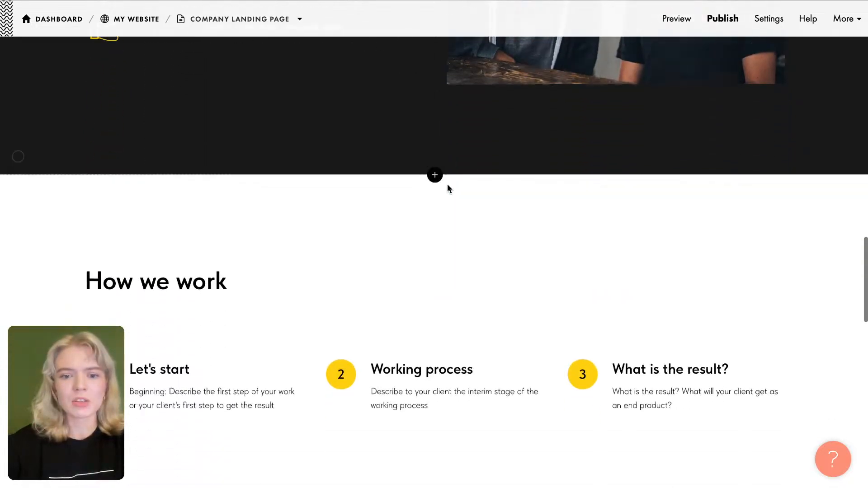
scroll(447, 188, "down", 12)
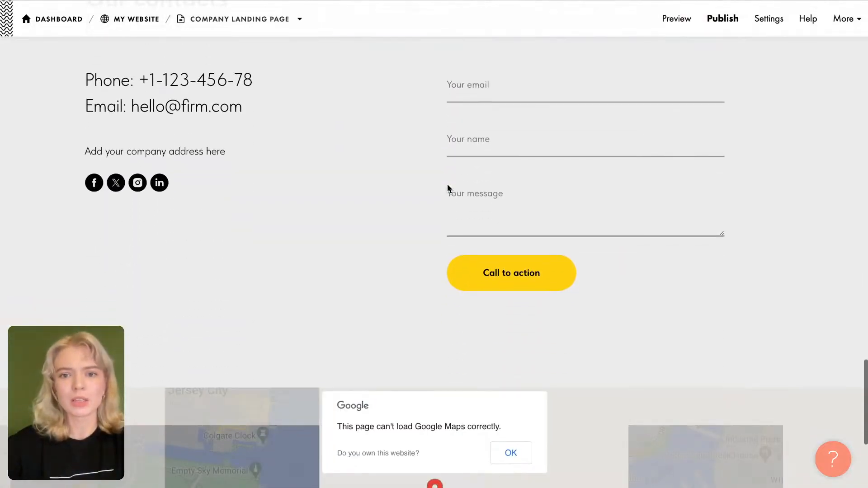
scroll(447, 188, "down", 6)
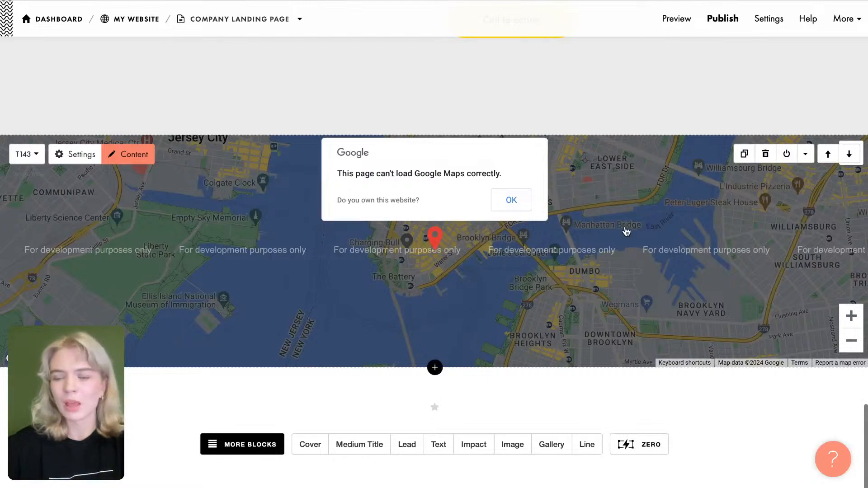
scroll(595, 141, "up", 20)
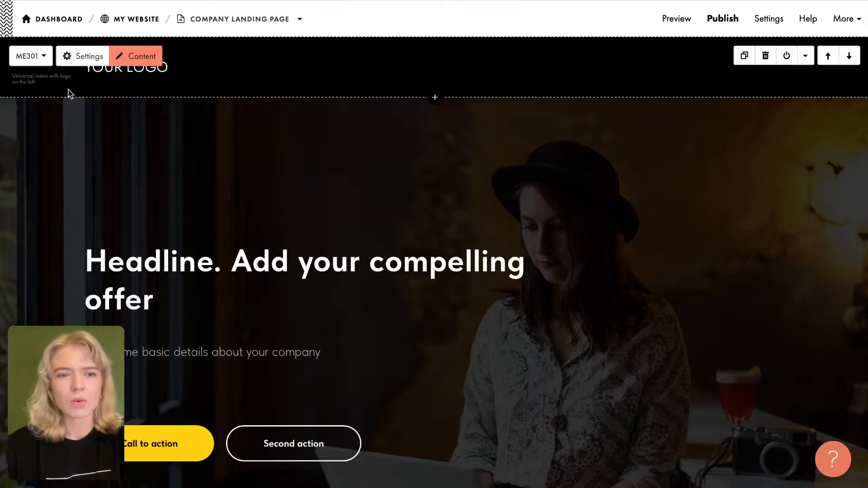
Step: Replace the header menu block with the ME204 fixed menu that has a logo and language switch
left_click(44, 57)
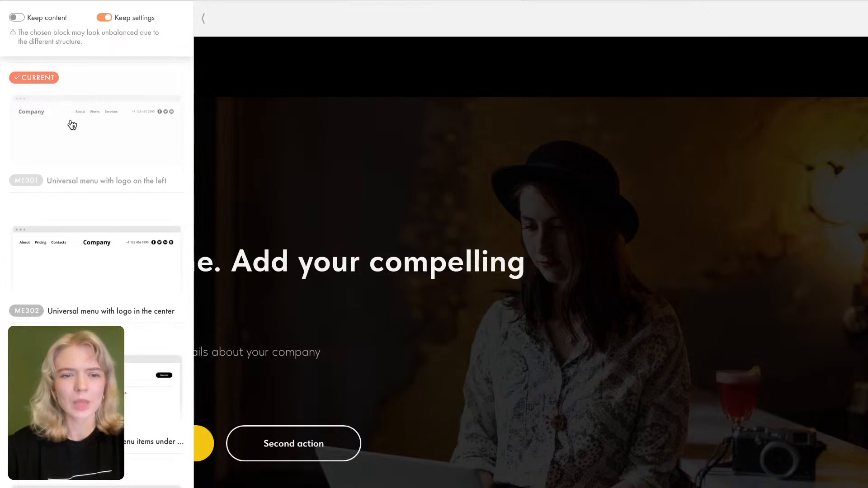
scroll(154, 308, "down", 7)
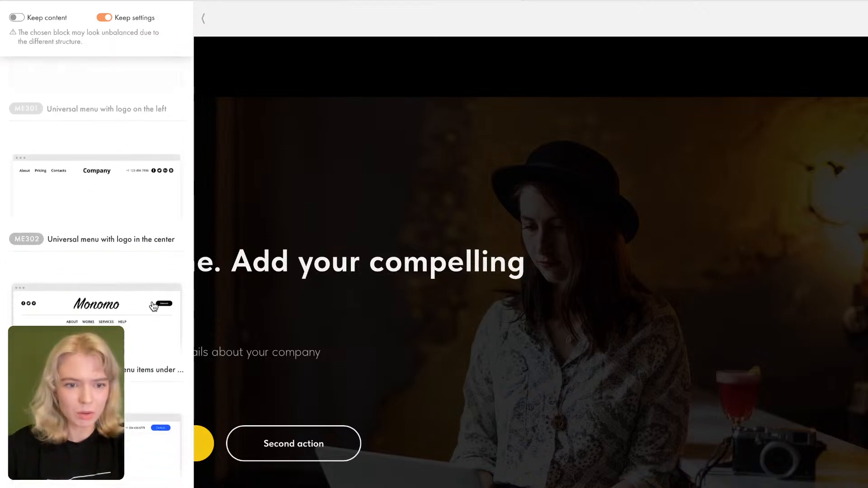
scroll(153, 296, "down", 9)
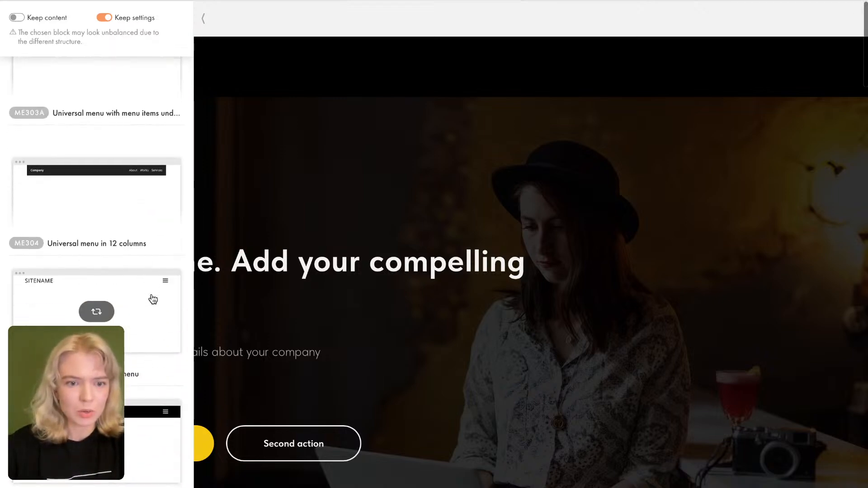
scroll(153, 300, "down", 8)
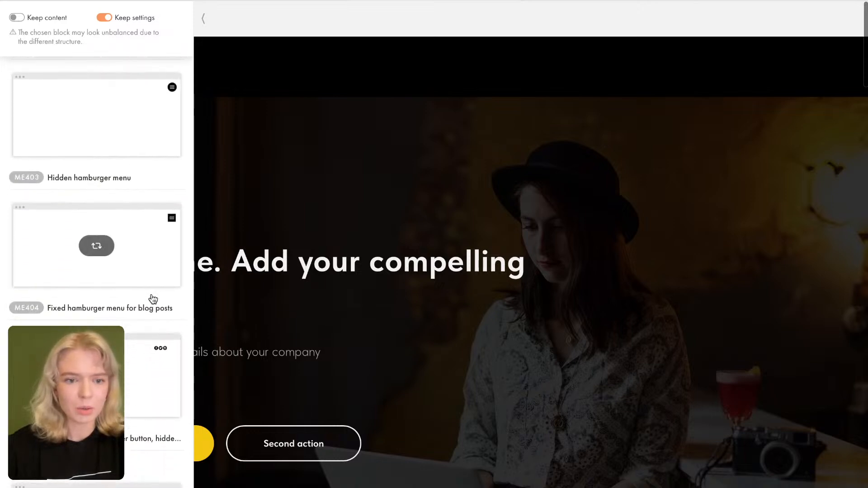
scroll(153, 299, "down", 5)
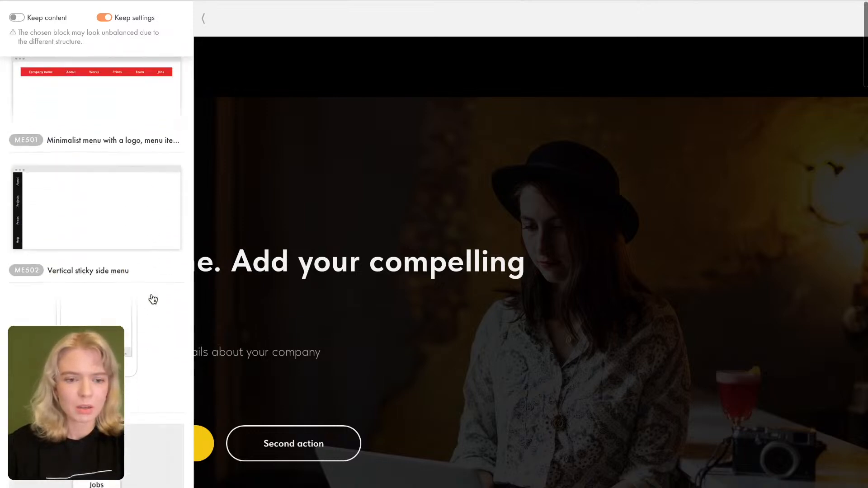
scroll(152, 299, "up", 7)
scroll(153, 299, "up", 10)
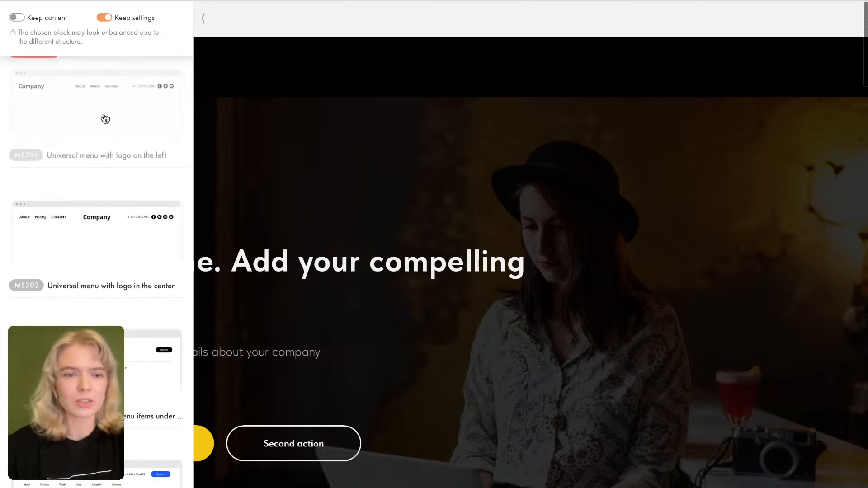
scroll(117, 137, "up", 2)
scroll(108, 185, "up", 1)
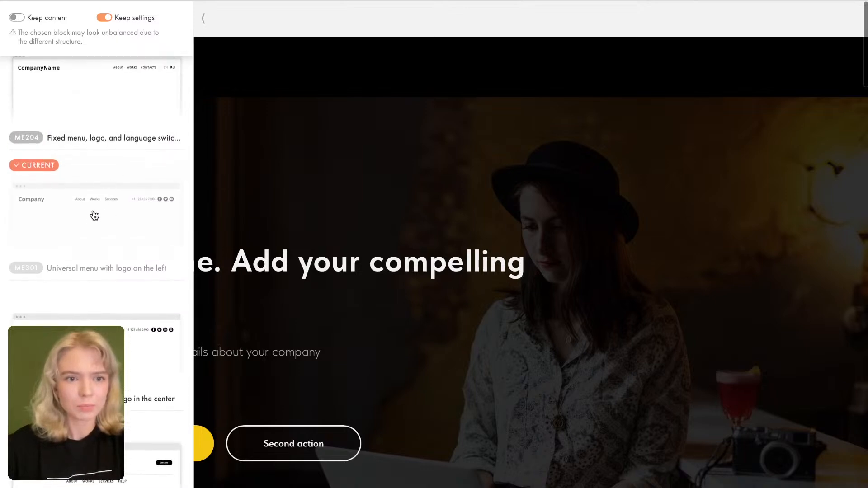
scroll(90, 223, "up", 6)
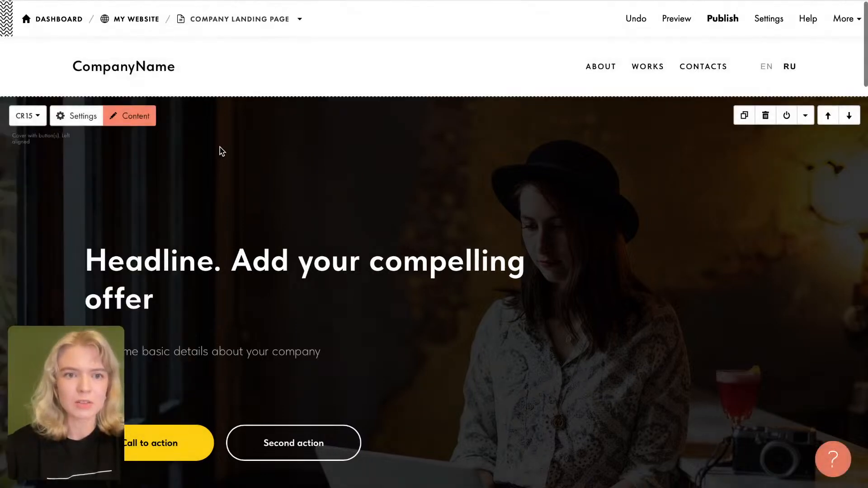
Step: Replace the CR15 cover block with the mountain cover titled "Great things are done by a series of small things brought together"
scroll(222, 152, "down", 1)
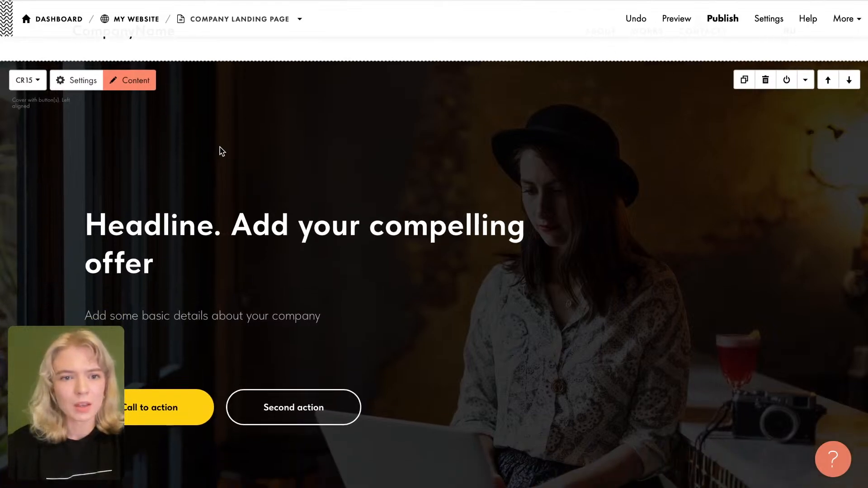
scroll(221, 152, "down", 1)
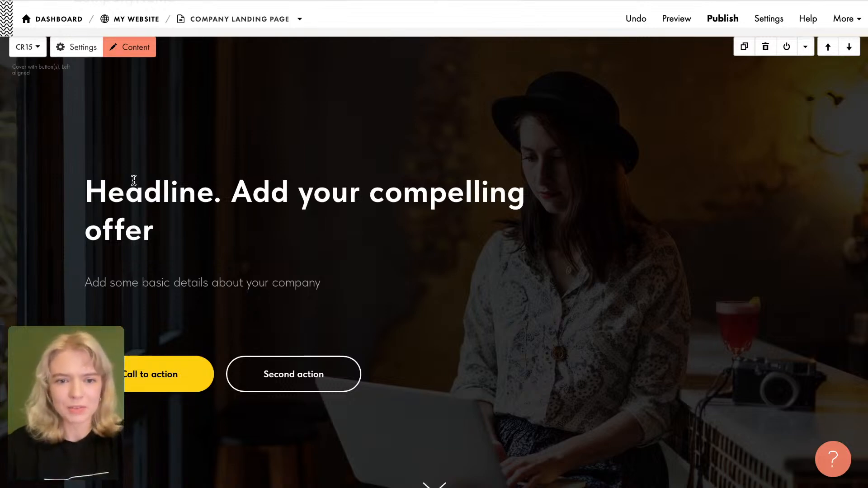
left_click(39, 49)
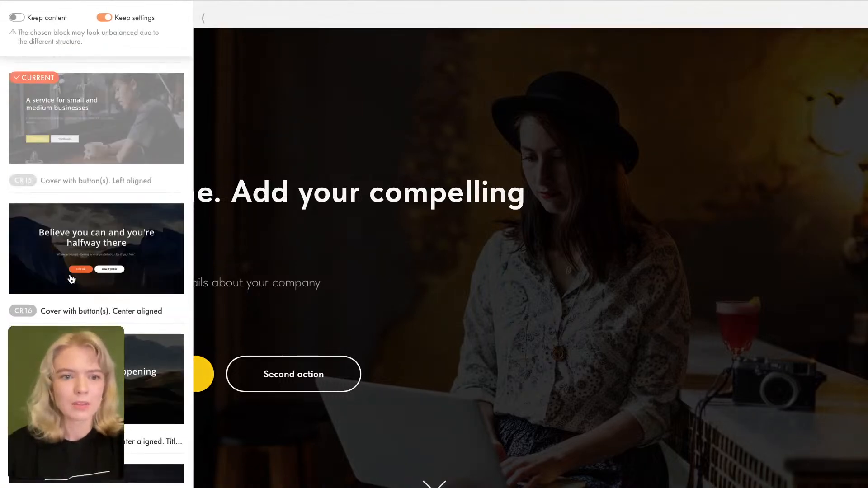
scroll(90, 198, "down", 10)
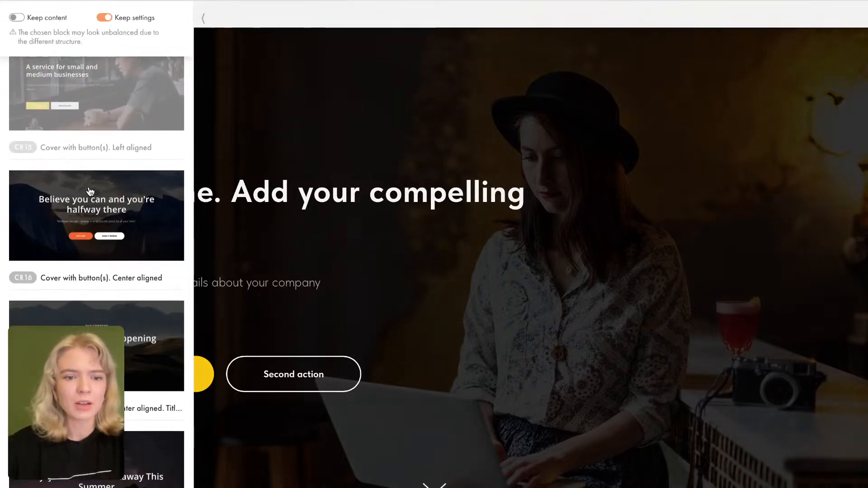
scroll(90, 192, "down", 3)
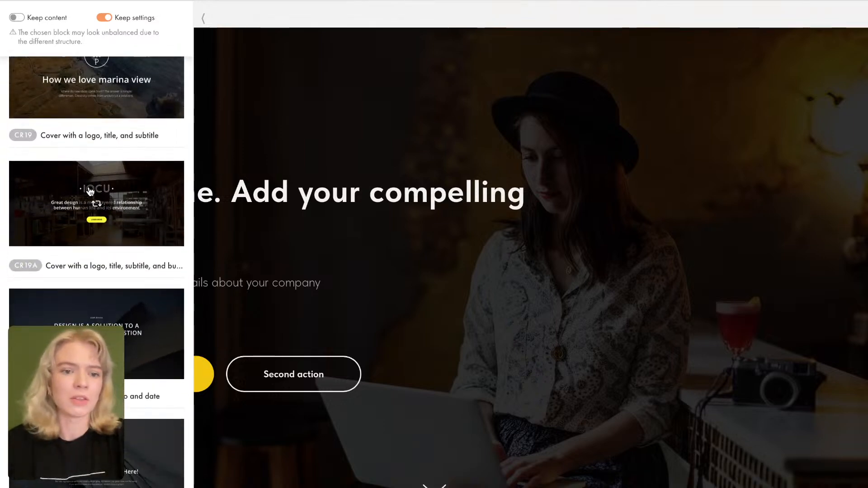
scroll(90, 192, "down", 10)
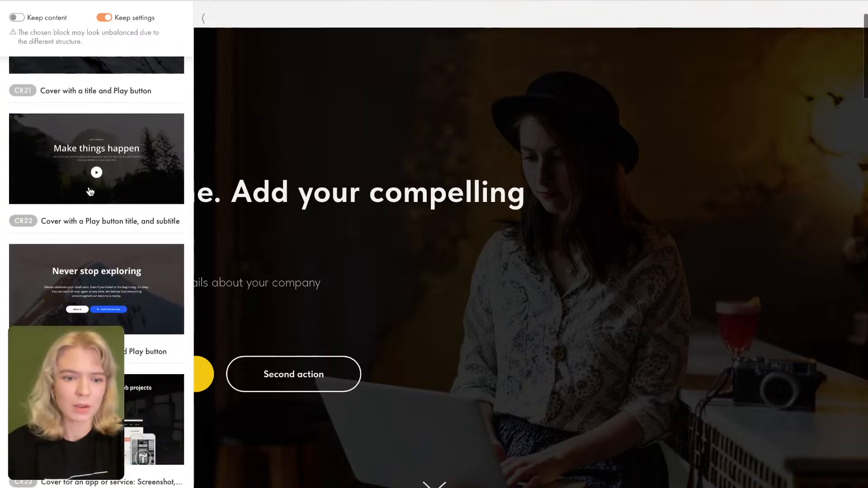
scroll(90, 191, "down", 12)
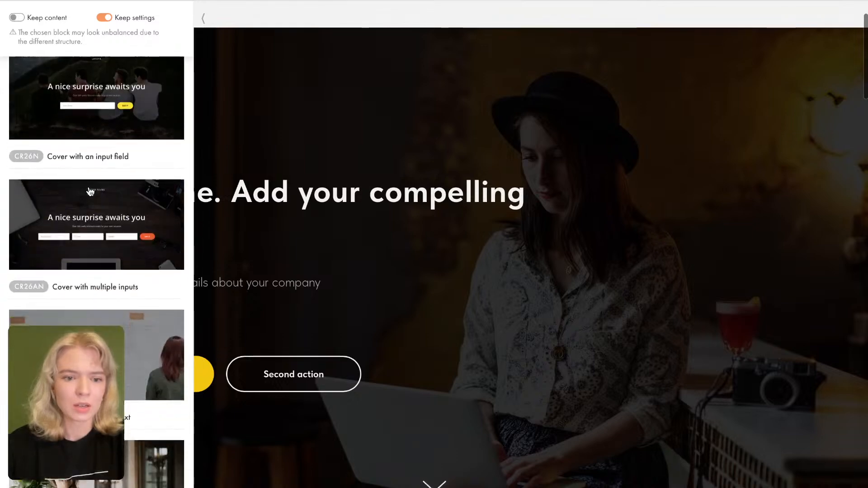
scroll(90, 191, "down", 15)
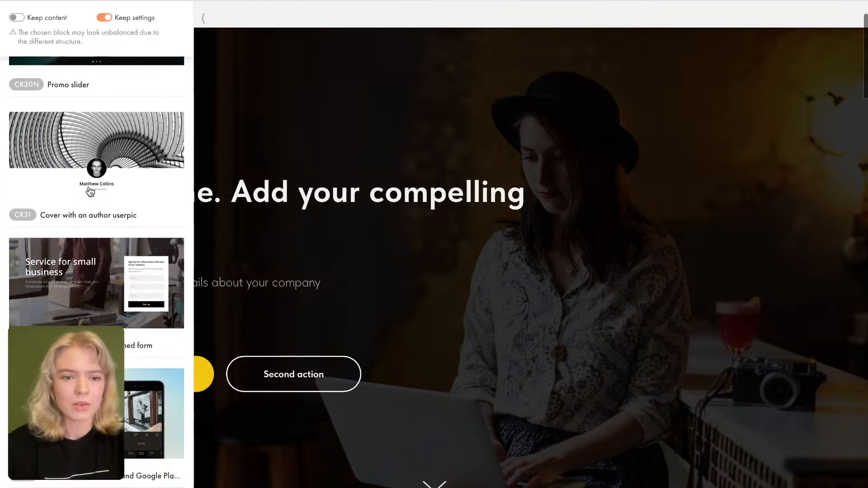
scroll(90, 191, "down", 12)
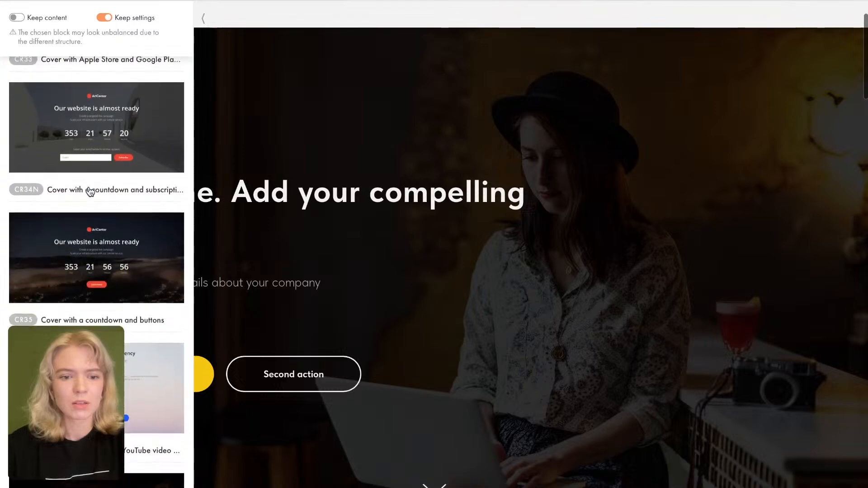
scroll(90, 191, "down", 12)
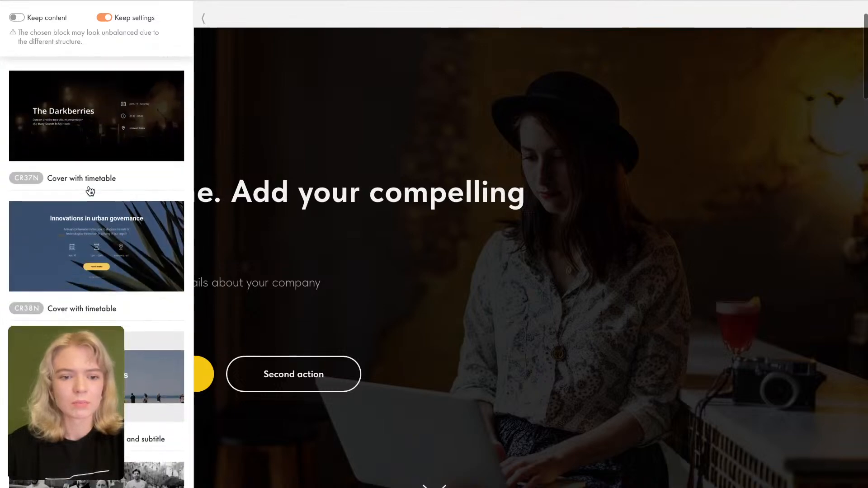
scroll(90, 191, "down", 12)
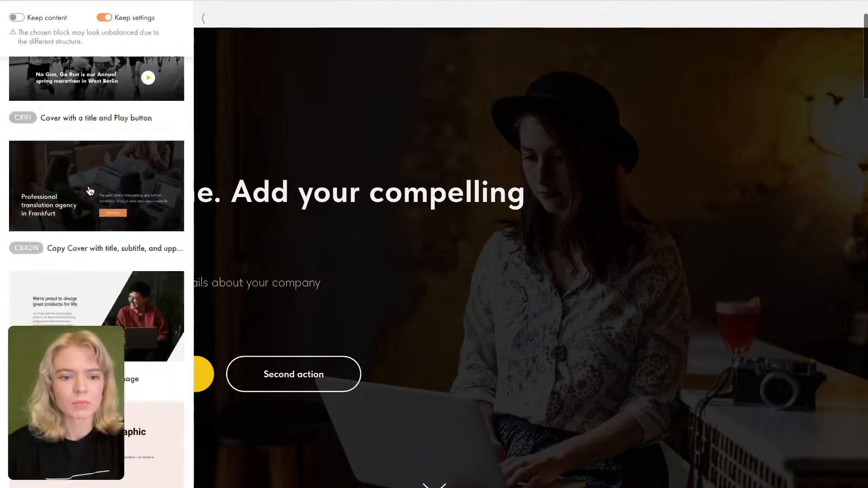
scroll(90, 191, "down", 6)
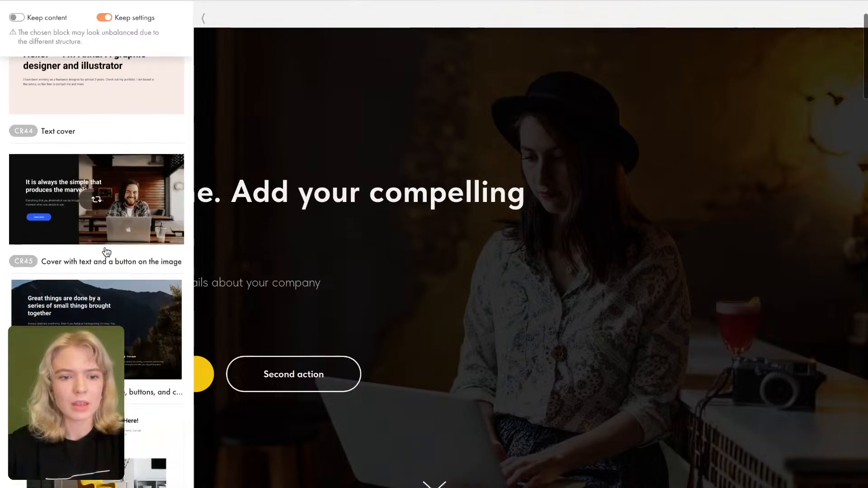
left_click(118, 322)
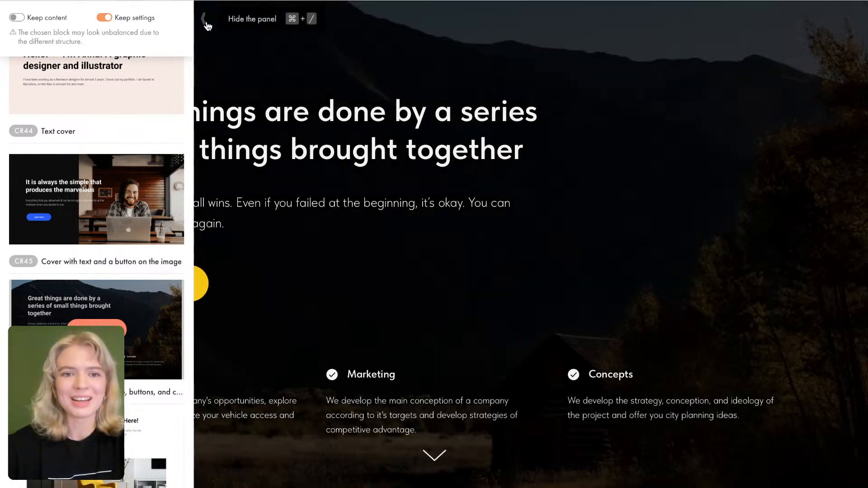
Step: Stay in the cover's block replacement and turn on Keep content alongside Keep settings
scroll(179, 283, "up", 20)
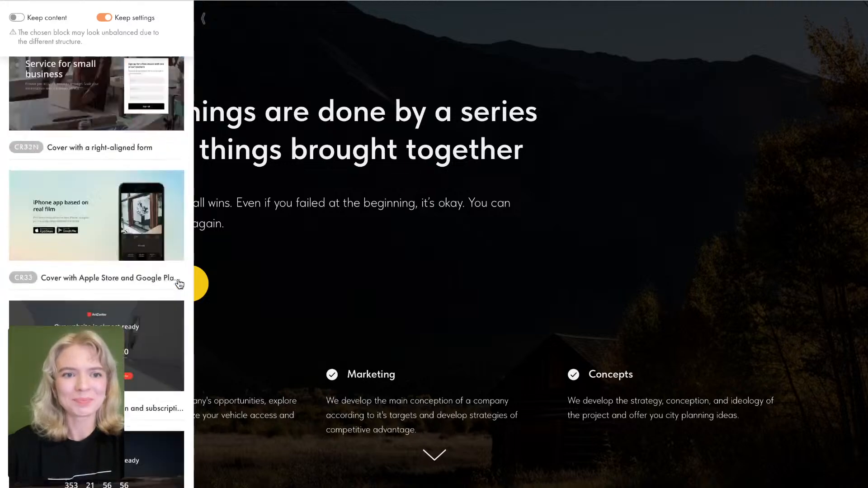
scroll(97, 124, "up", 15)
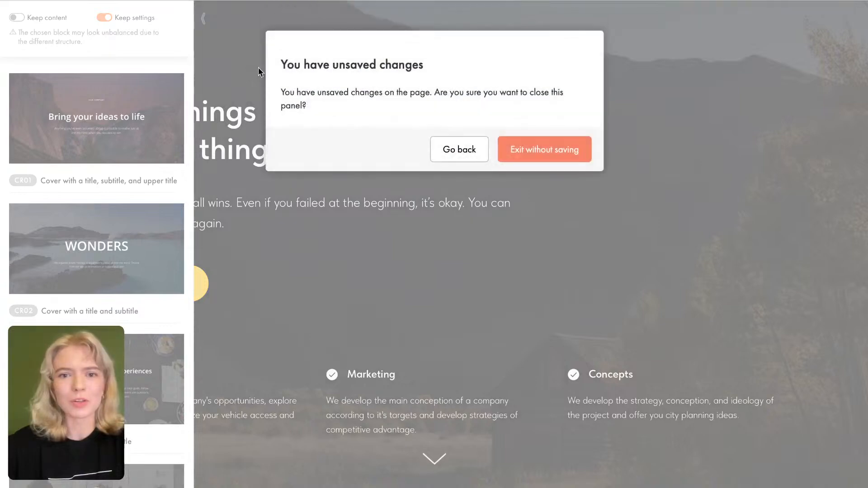
left_click(460, 149)
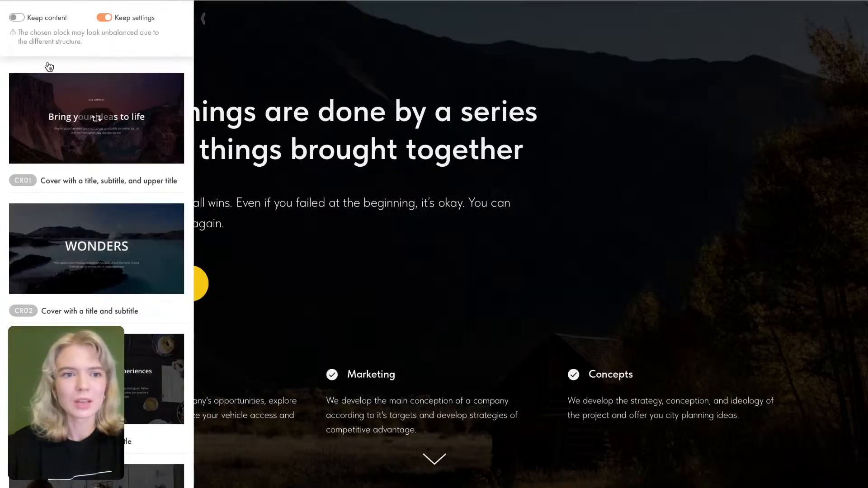
left_click(17, 18)
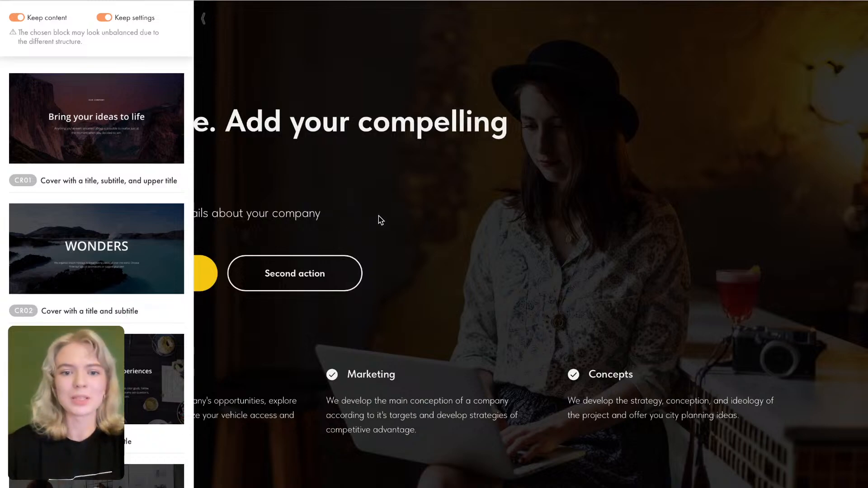
Step: Hide the block replacement panel and review the new cover's headline, buttons and three feature columns
left_click(316, 153)
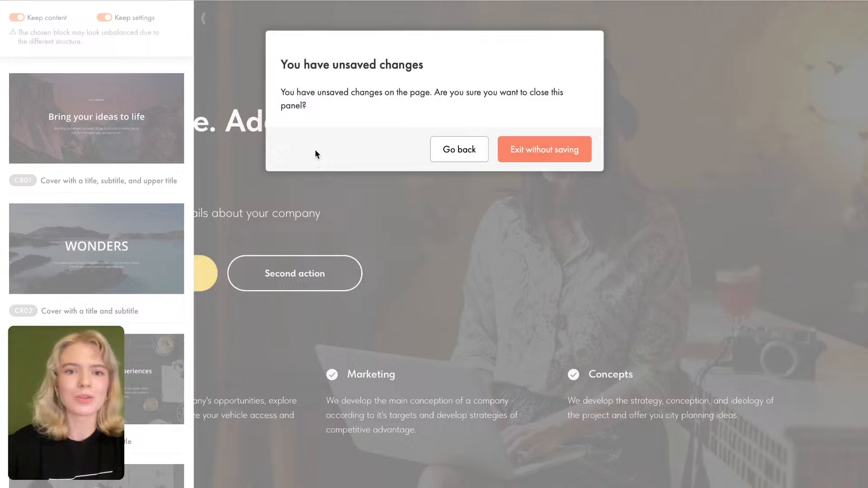
left_click(549, 153)
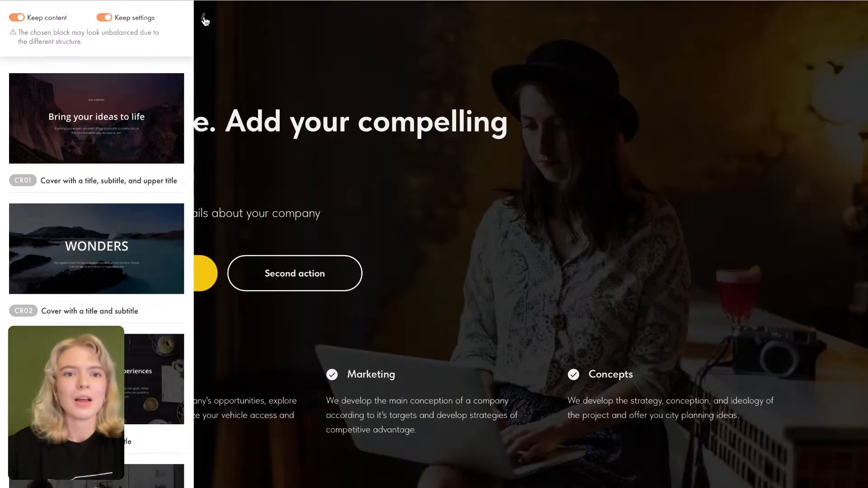
left_click(204, 19)
scroll(411, 299, "down", 3)
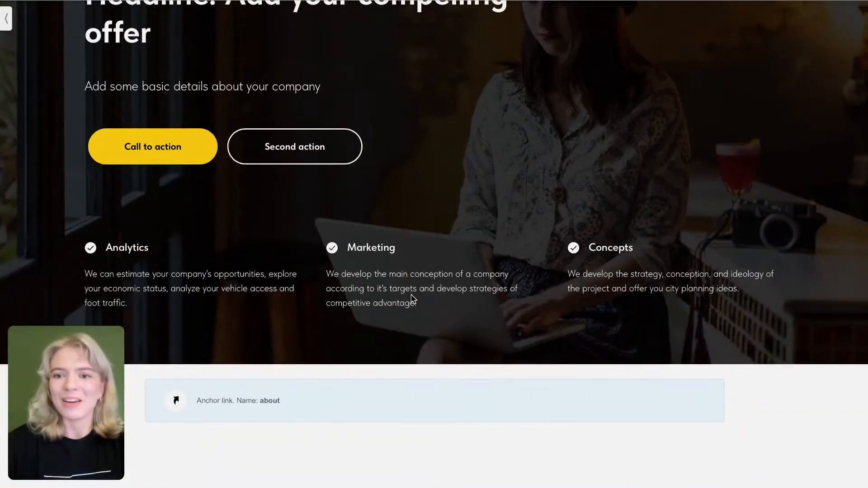
scroll(412, 299, "up", 2)
scroll(413, 299, "up", 1)
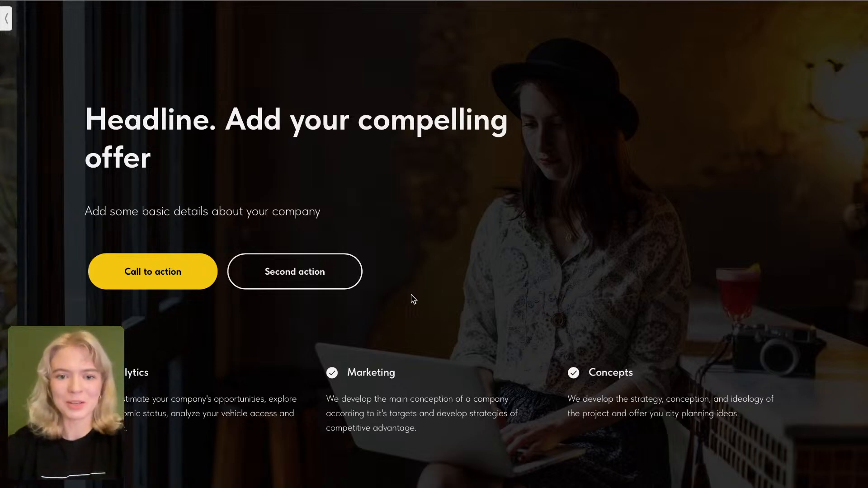
Step: Leave the cover's block replacement without saving the changes, so the swapped cover design is discarded
scroll(411, 298, "up", 3)
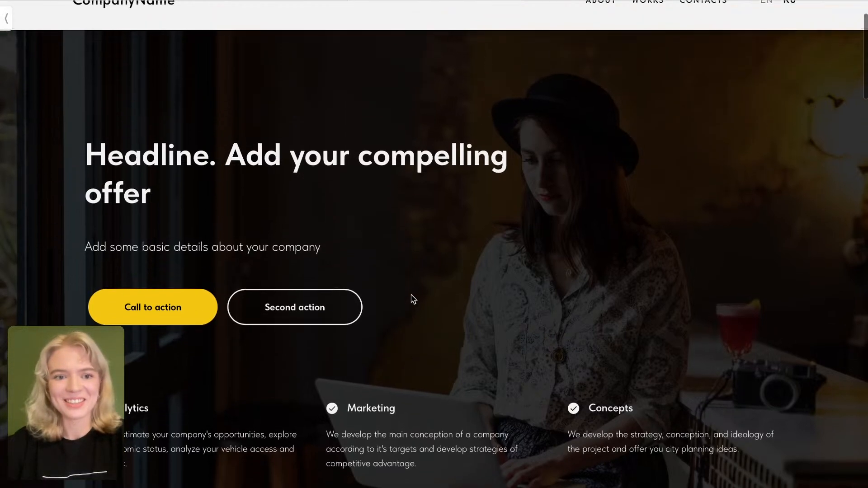
scroll(236, 249, "down", 1)
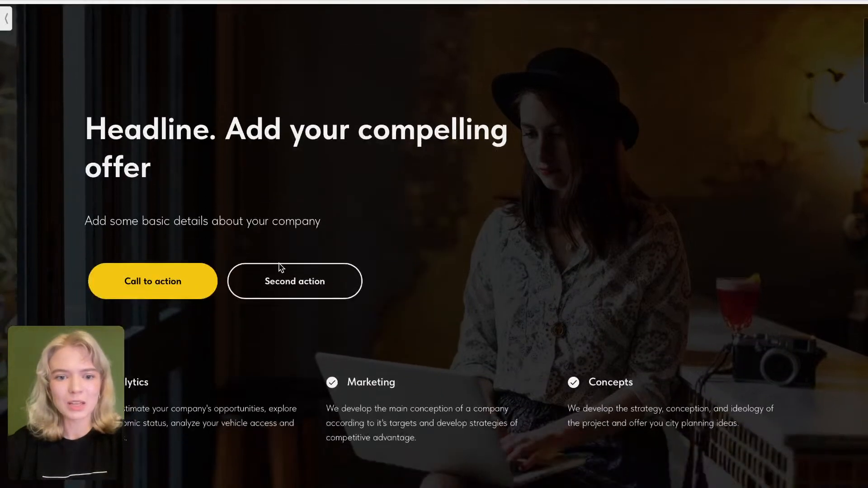
scroll(248, 211, "down", 1)
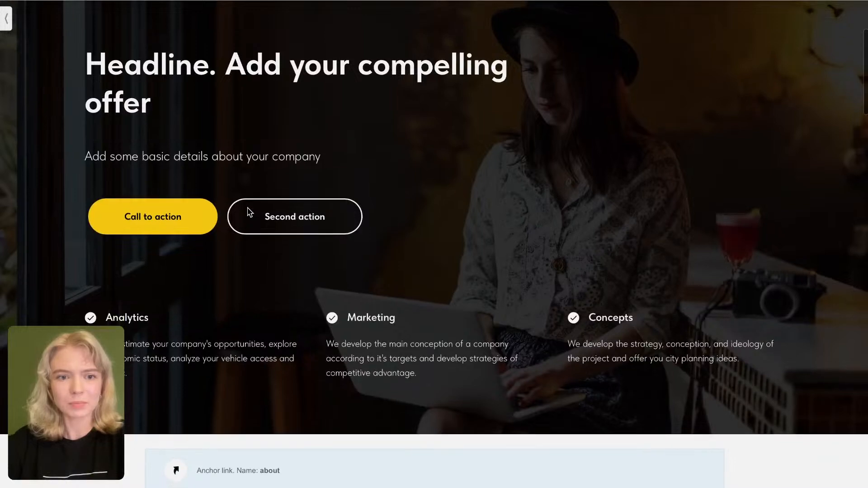
scroll(303, 207, "up", 2)
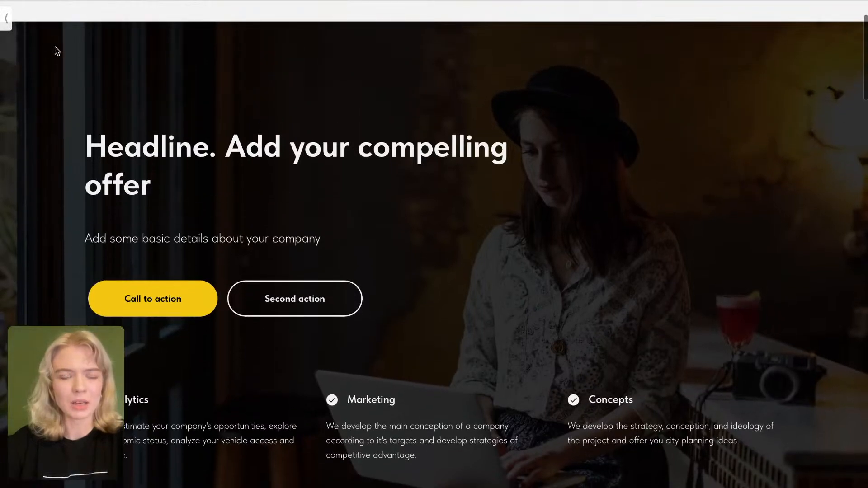
left_click(56, 47)
left_click(285, 91)
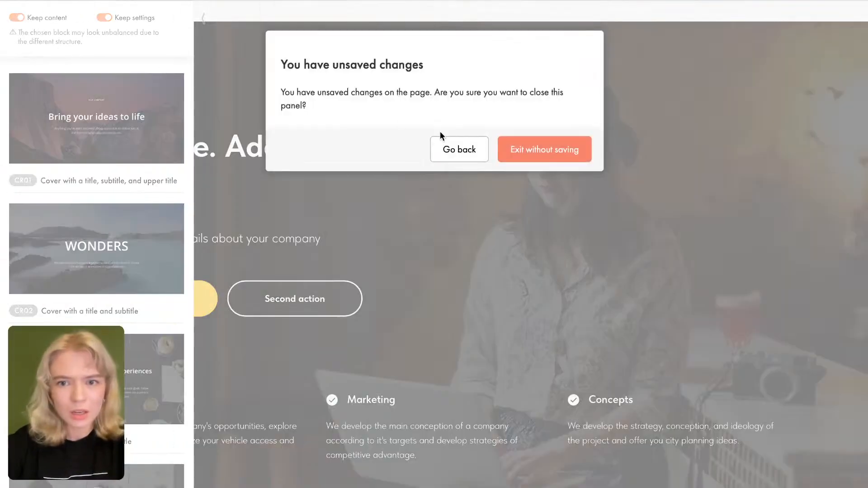
left_click(450, 149)
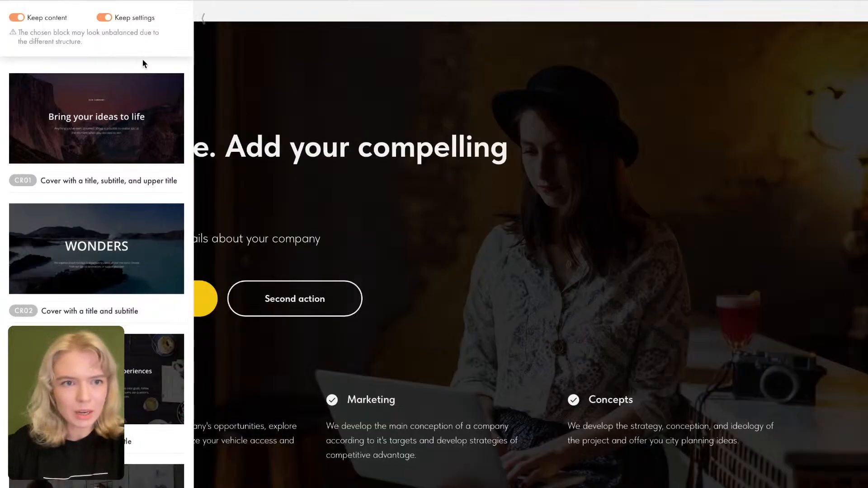
left_click(223, 81)
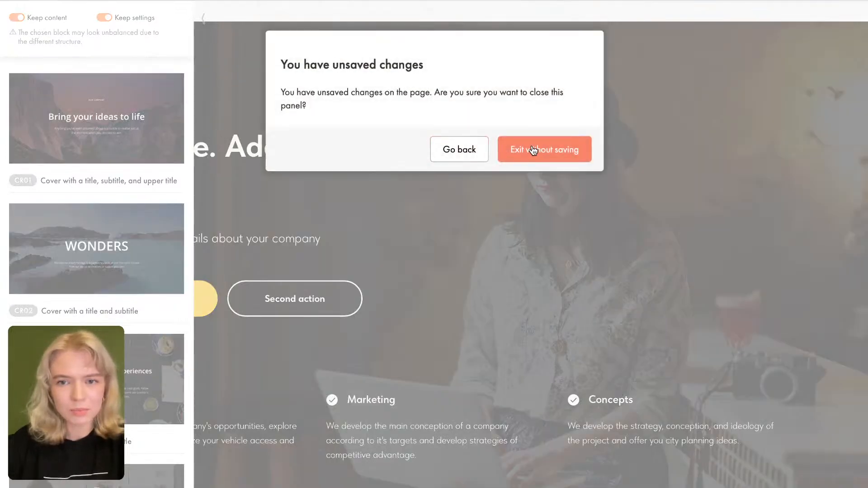
left_click(563, 155)
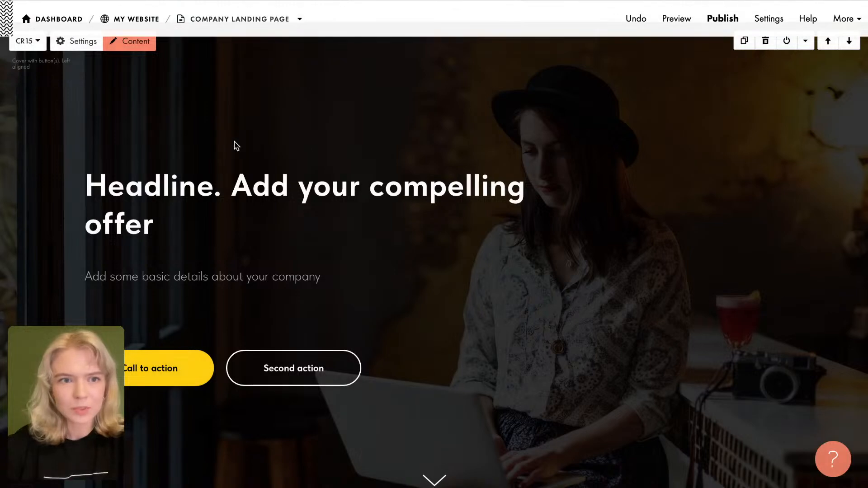
Step: Add the CR46 cover with a title, subtitle, buttons and columns from the block library below the existing CR15 cover
scroll(133, 152, "down", 2)
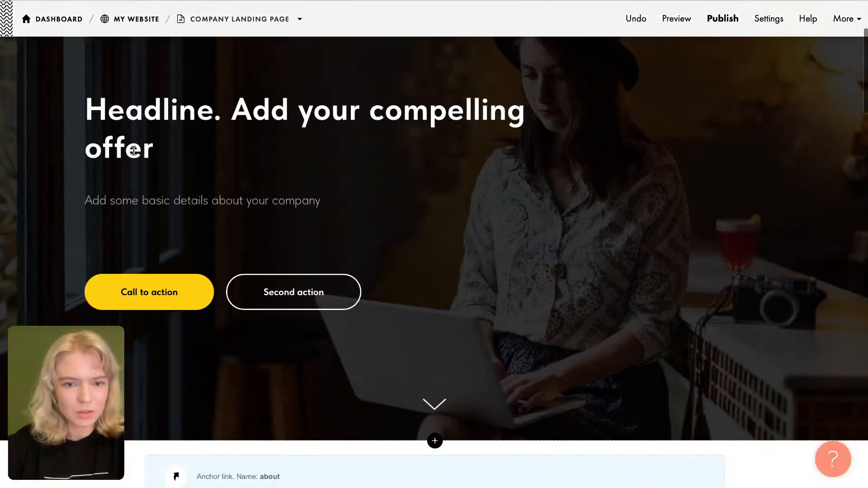
left_click(437, 433)
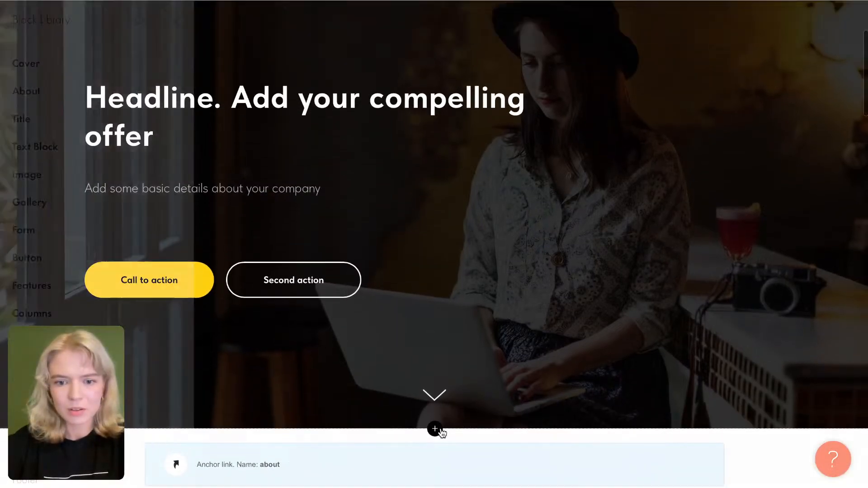
left_click(77, 67)
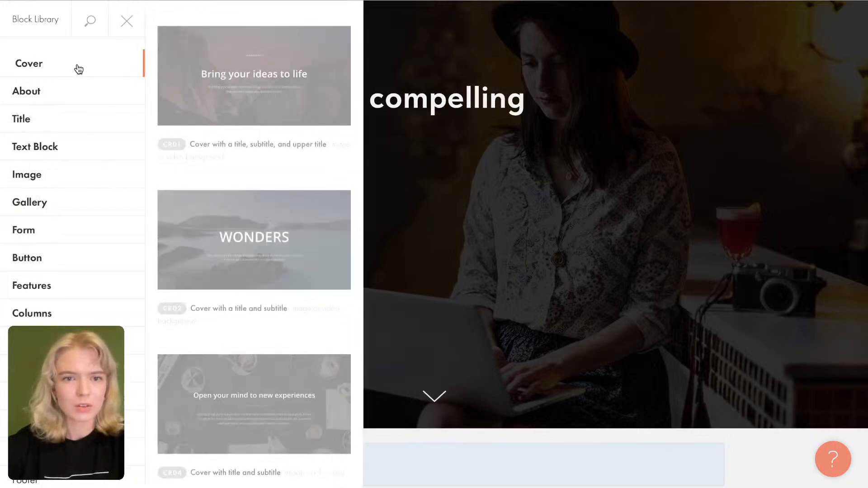
scroll(279, 290, "down", 20)
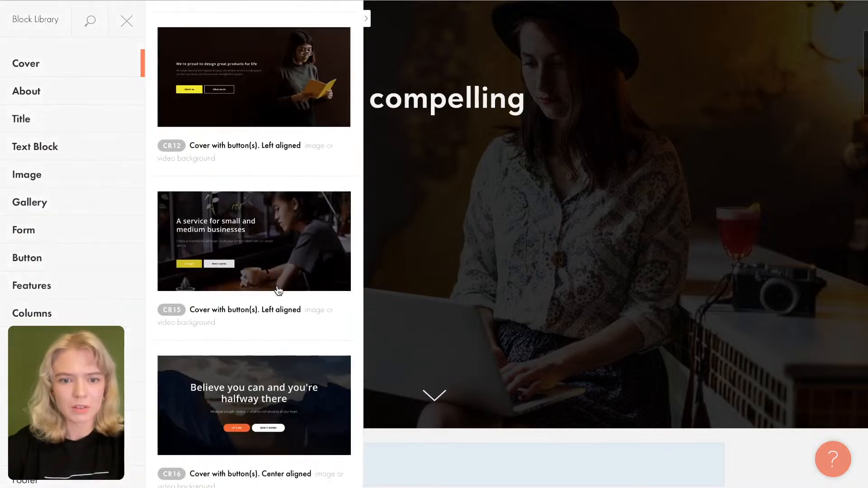
scroll(279, 291, "down", 12)
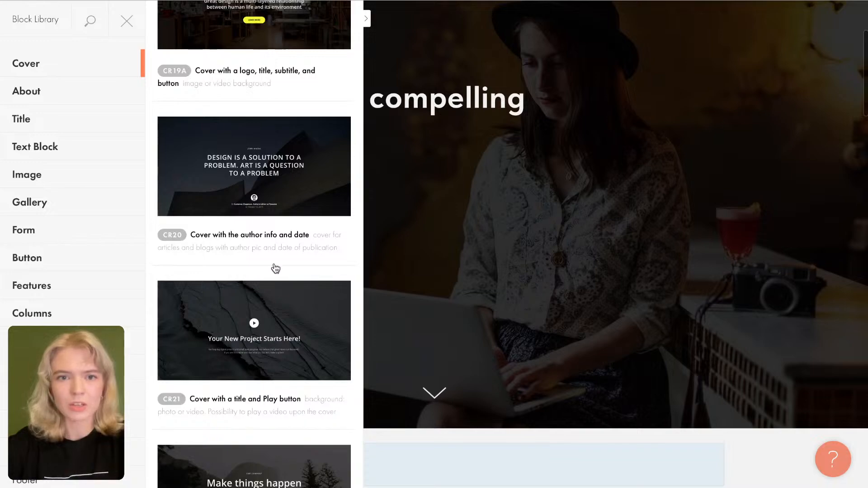
scroll(275, 269, "down", 8)
scroll(278, 250, "down", 15)
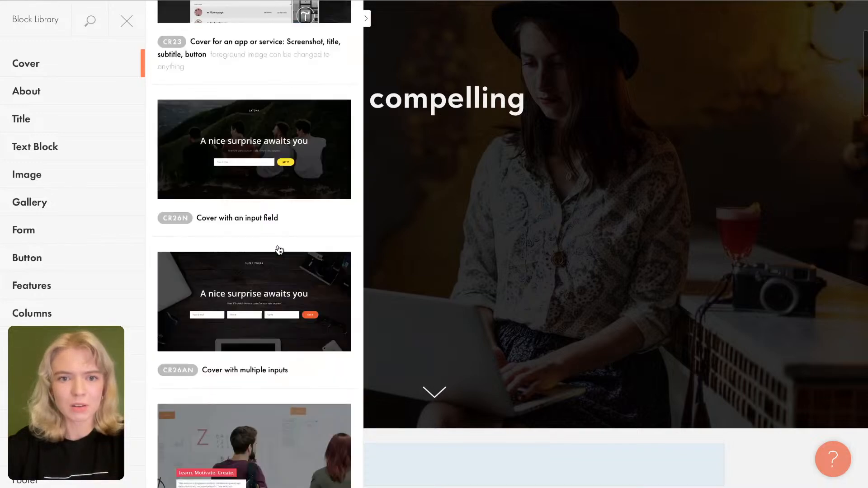
scroll(283, 167, "down", 15)
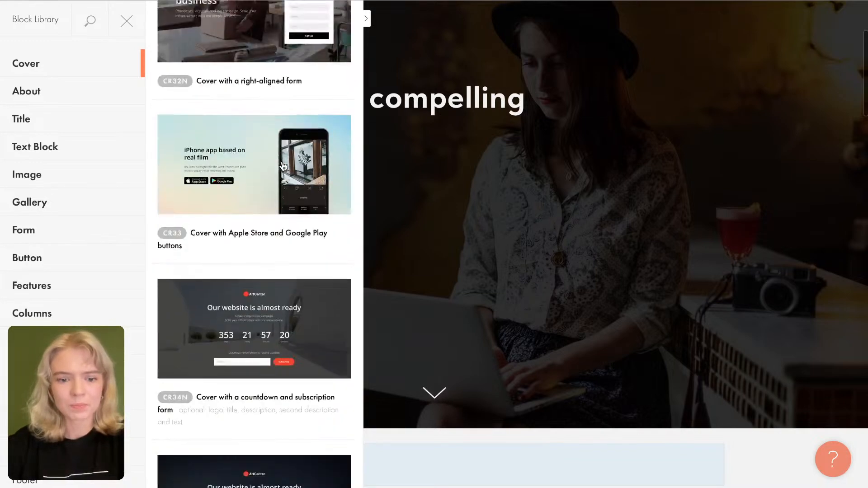
scroll(284, 166, "down", 15)
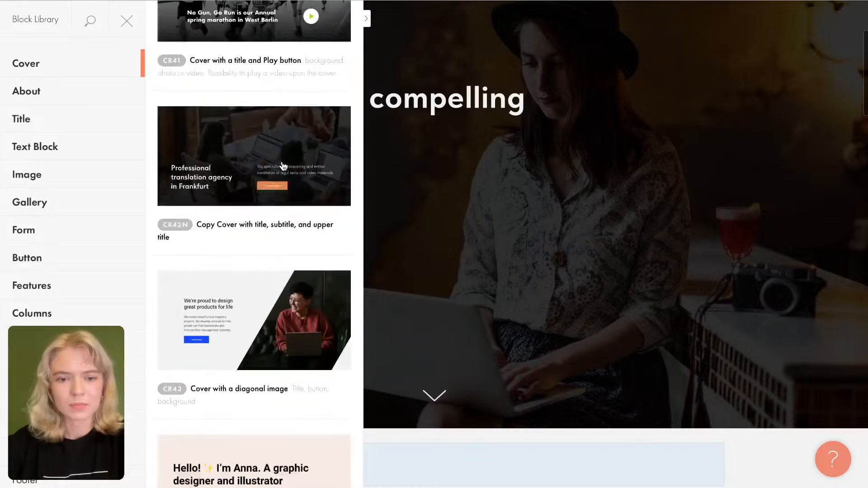
scroll(283, 167, "down", 5)
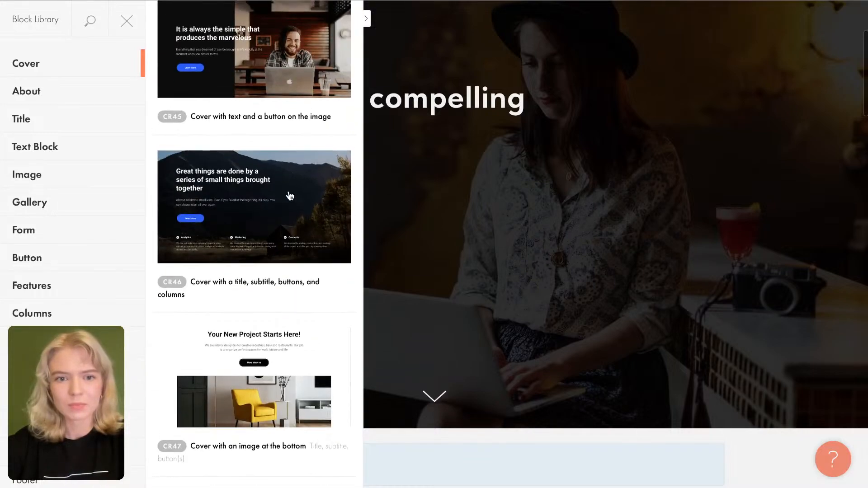
left_click(286, 194)
Step: Delete the old CR15 cover block above the new mountain cover
scroll(432, 226, "up", 10)
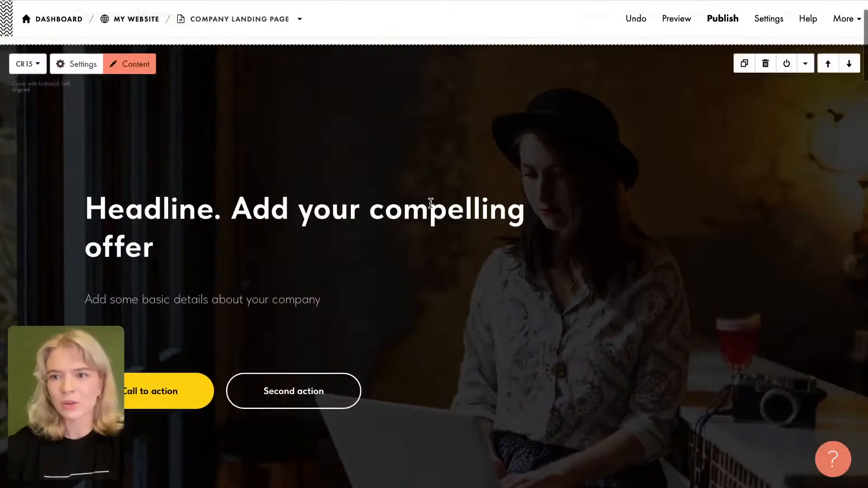
left_click(766, 68)
scroll(767, 77, "up", 2)
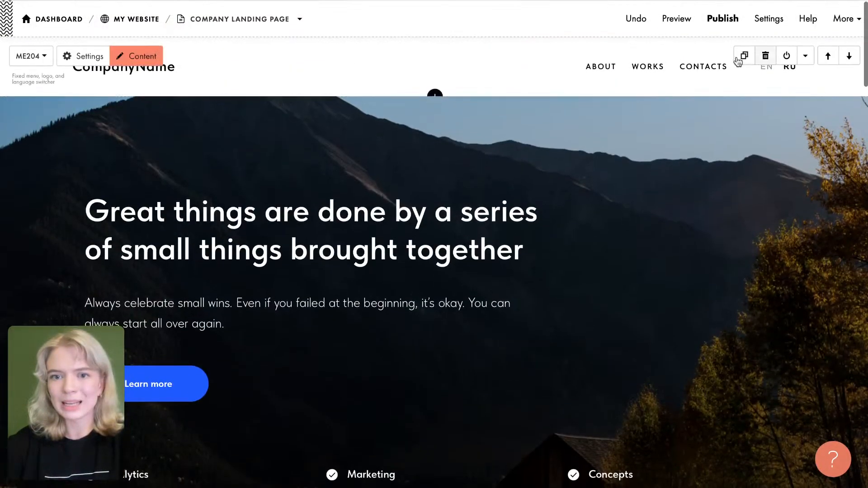
Step: Upload BG.png from the Workshop folder as the CR46 cover's background image and save it
scroll(524, 136, "down", 3)
scroll(512, 277, "up", 1)
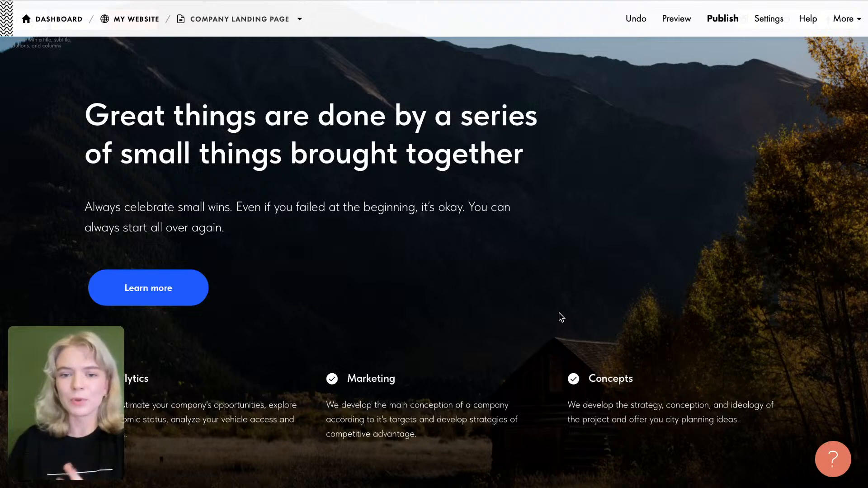
scroll(419, 249, "up", 1)
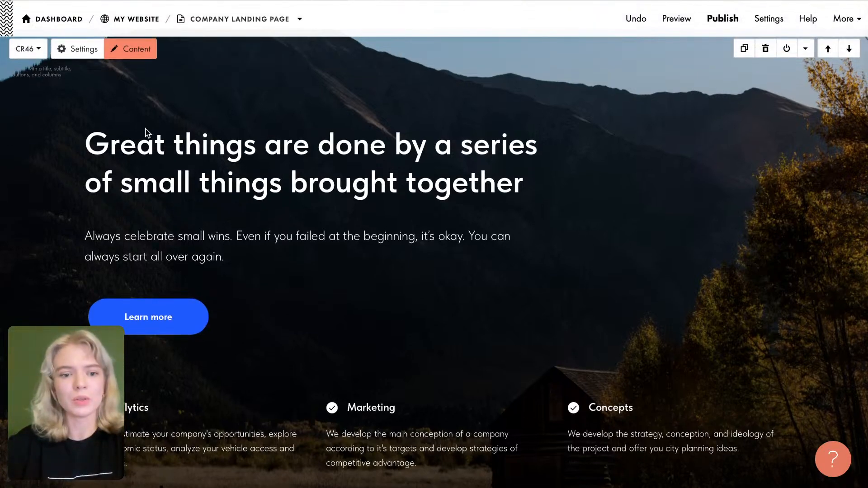
scroll(200, 219, "down", 2)
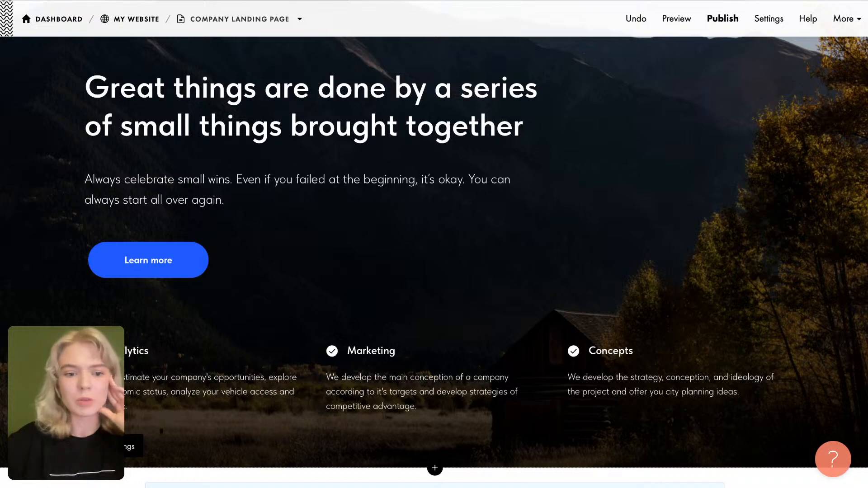
left_click(135, 446)
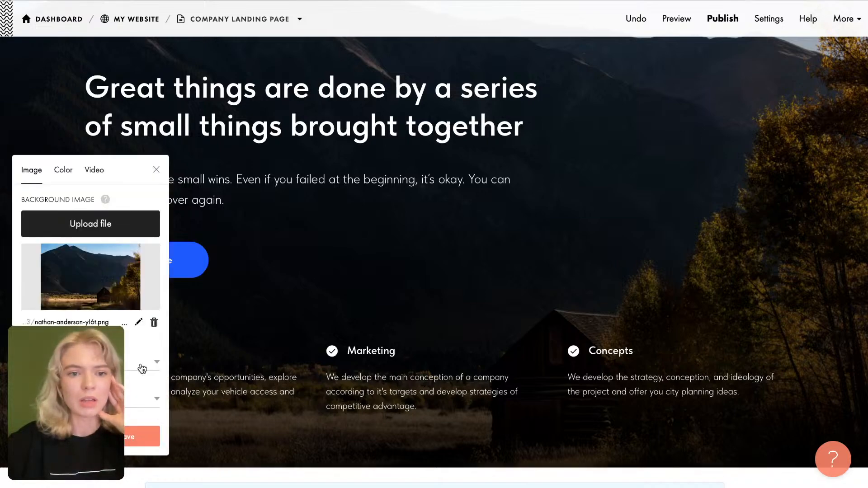
left_click(130, 230)
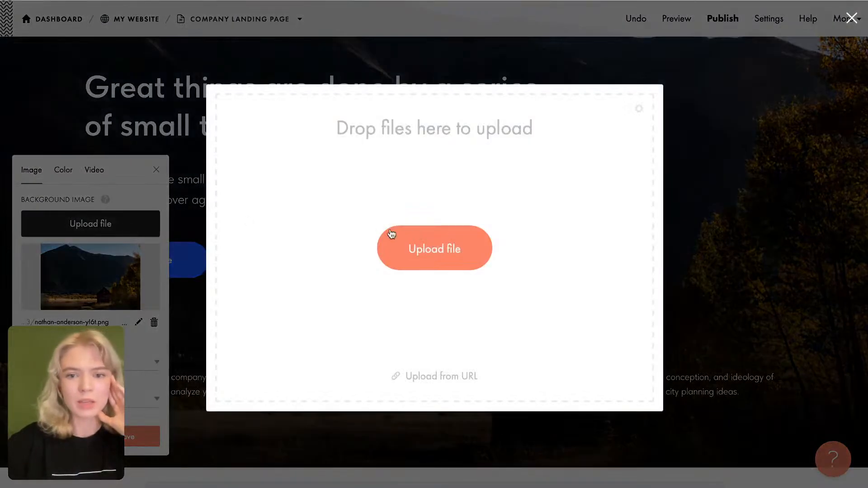
left_click(441, 242)
left_click(566, 176)
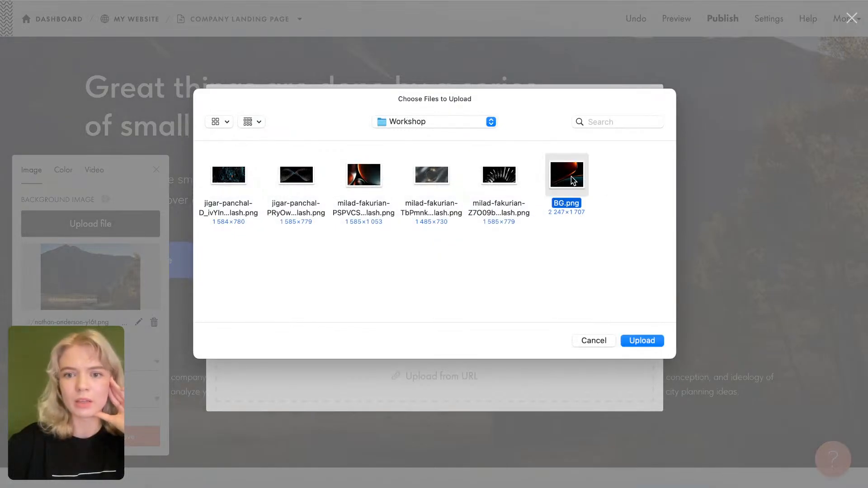
left_click(649, 340)
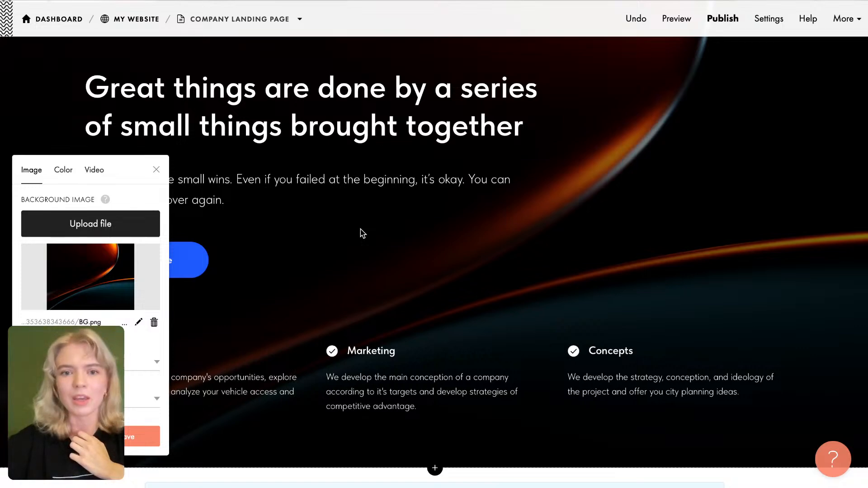
left_click(148, 438)
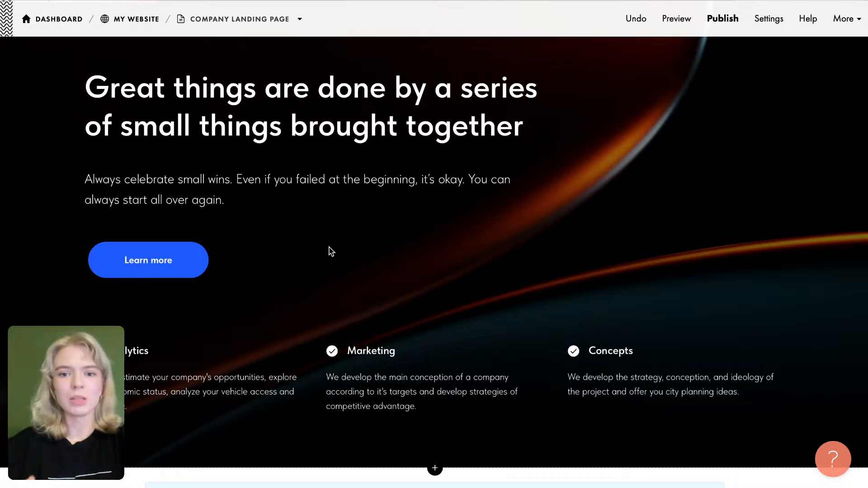
Step: Replace the cover's headline with "MARKETING AGENCY WITH CREATIVE VISION & DATA-DRIVEN IMPACT", copied from the prepared text layout
scroll(312, 257, "up", 2)
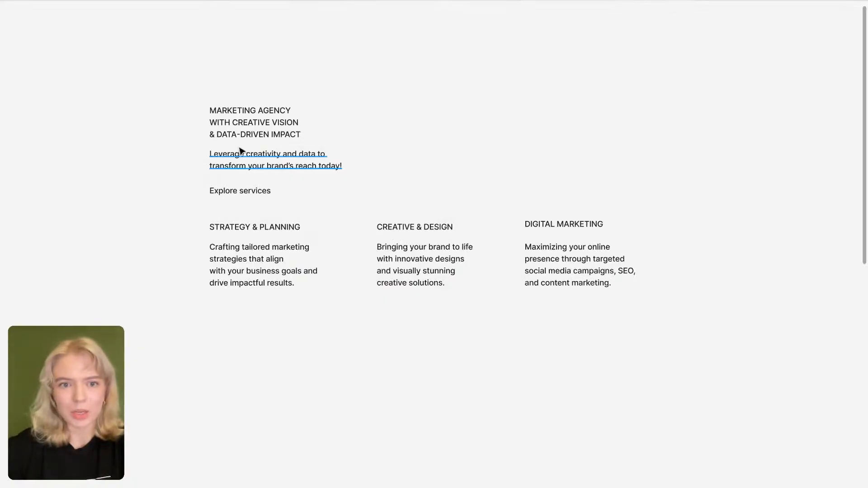
left_click(250, 125)
double_click(246, 121)
key("ctrl+c")
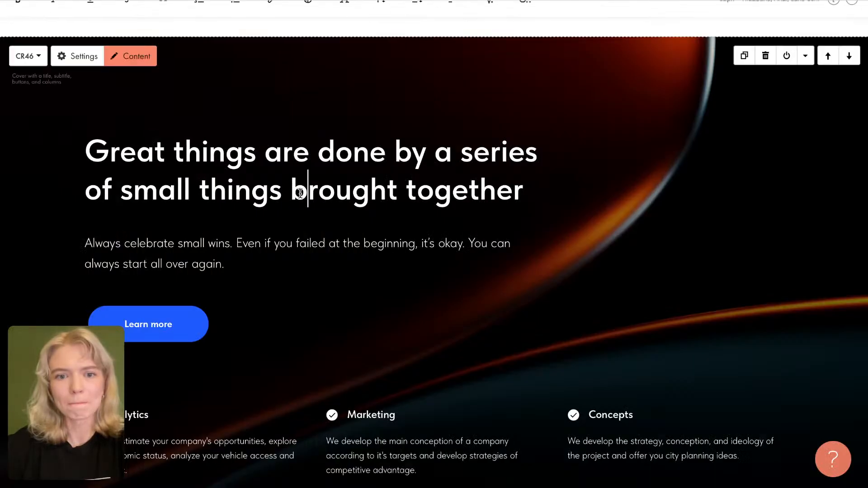
triple_click(300, 193)
key("ctrl+v")
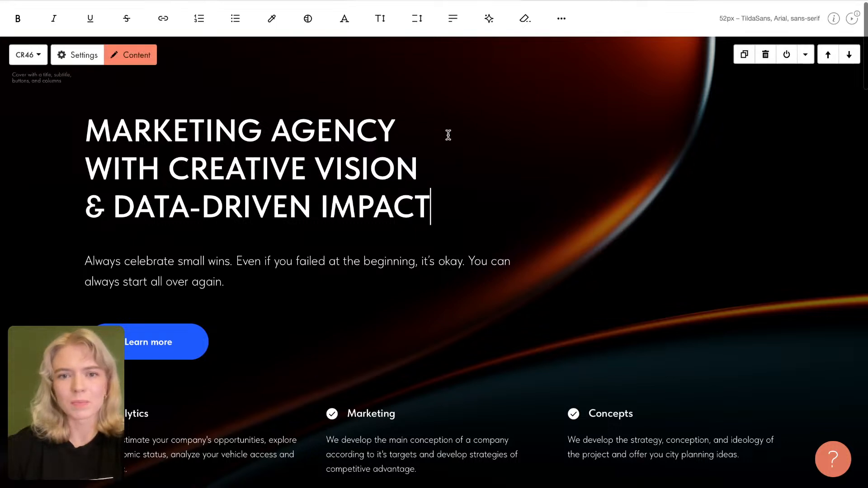
left_click(321, 116)
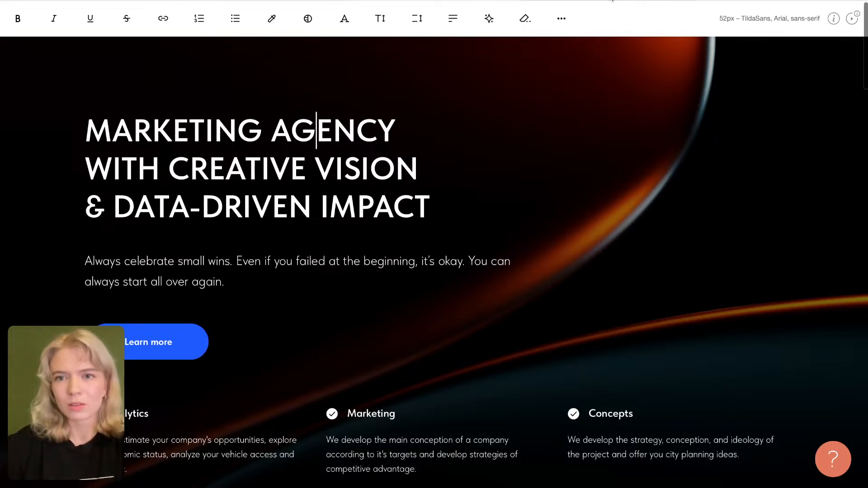
Step: Replace the cover's subtitle with "Leverage creativity and data to transform your brand's reach today!", copied from the prepared text layout
left_click(604, 1)
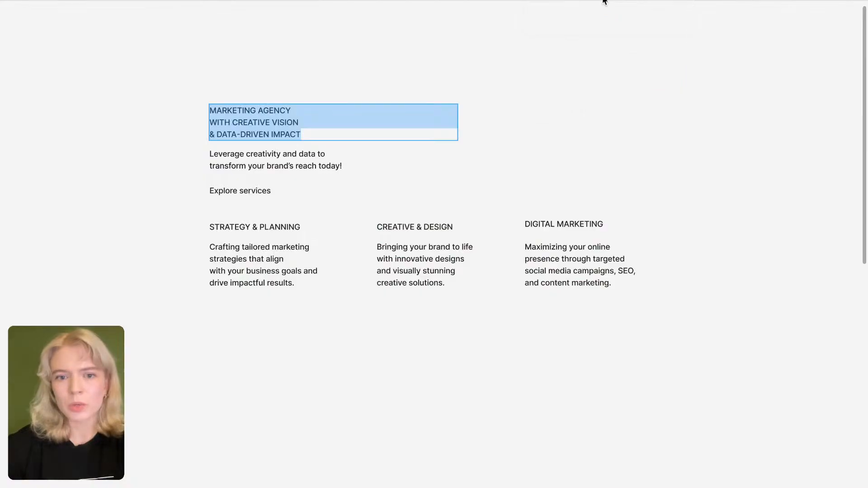
left_click(216, 163)
key("ctrl+a")
key("ctrl+c")
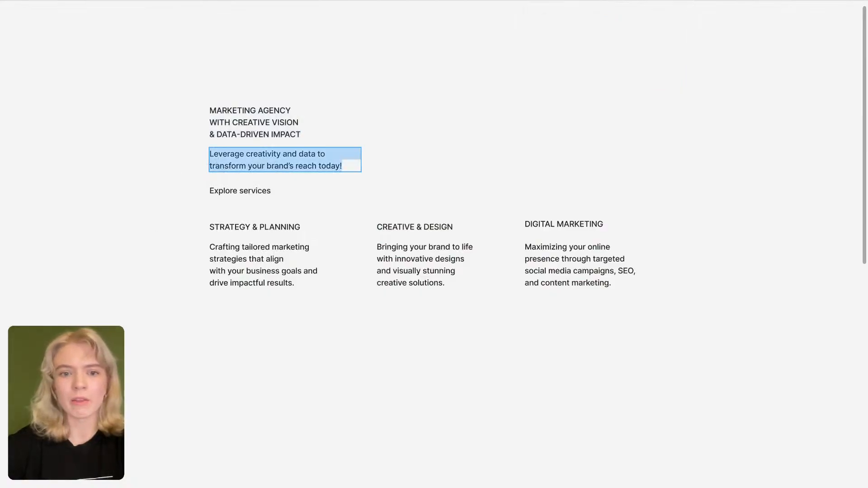
left_click(469, 2)
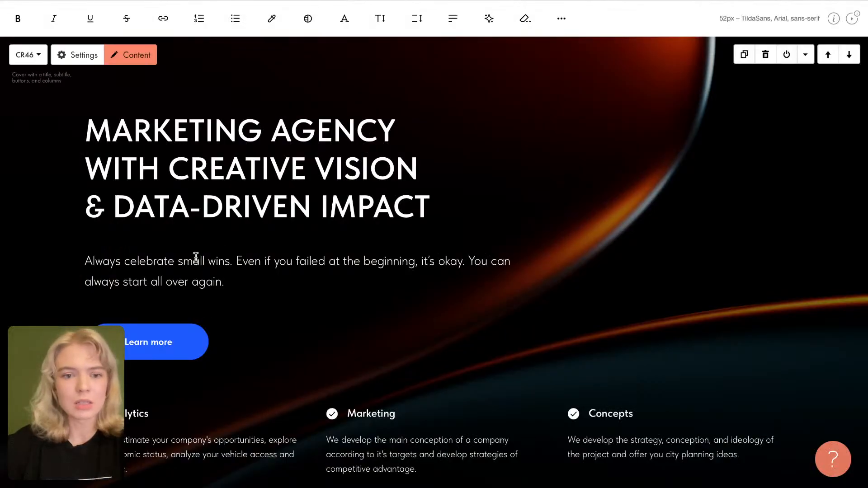
left_click_drag(224, 281, 86, 262)
key("ctrl+v")
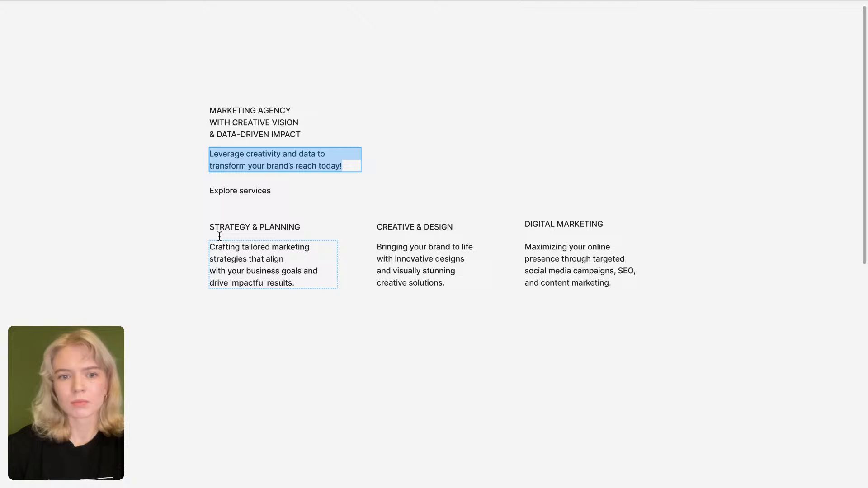
Step: Replace the cover's "Analytics" column title with "STRATEGY & PLANNING", copied from the prepared text layout
double_click(220, 234)
key("ctrl+c")
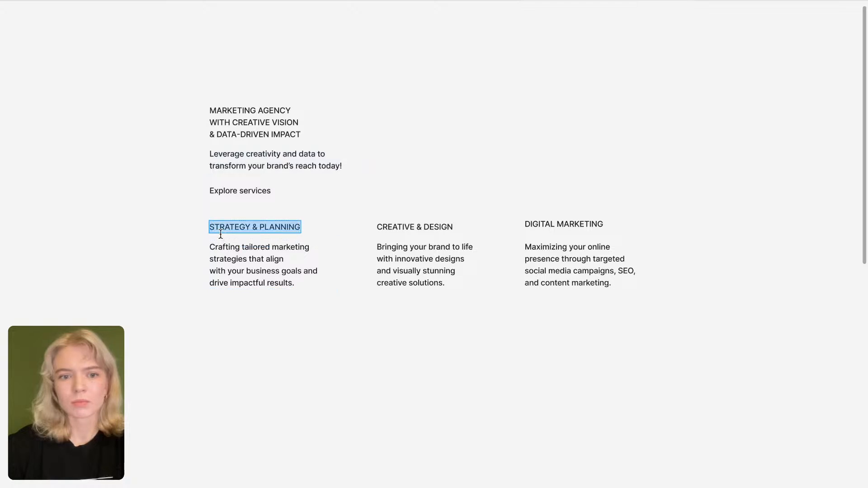
left_click(451, 0)
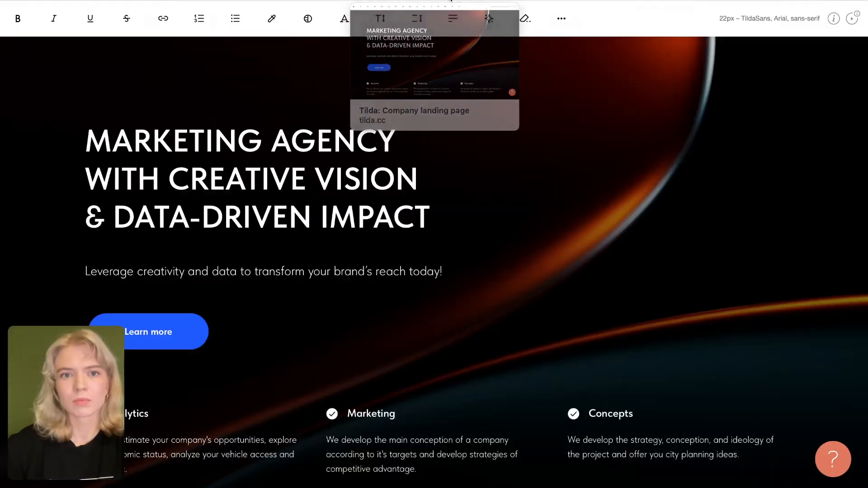
double_click(141, 409)
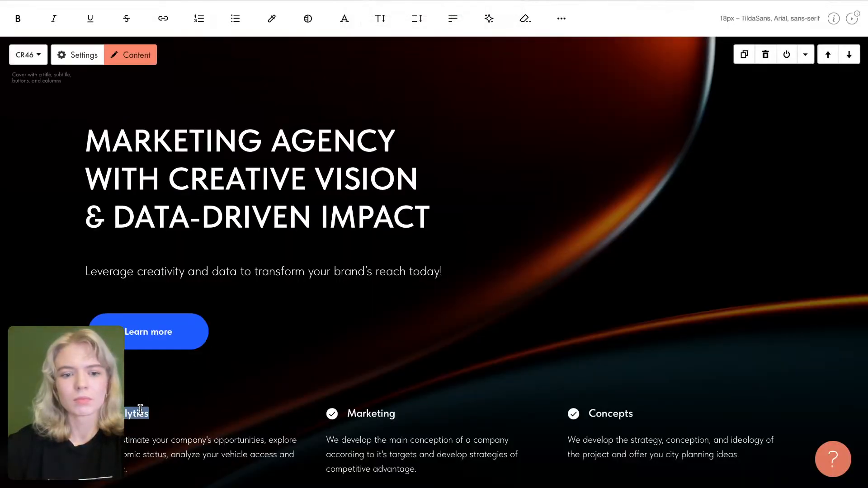
key("ctrl+v")
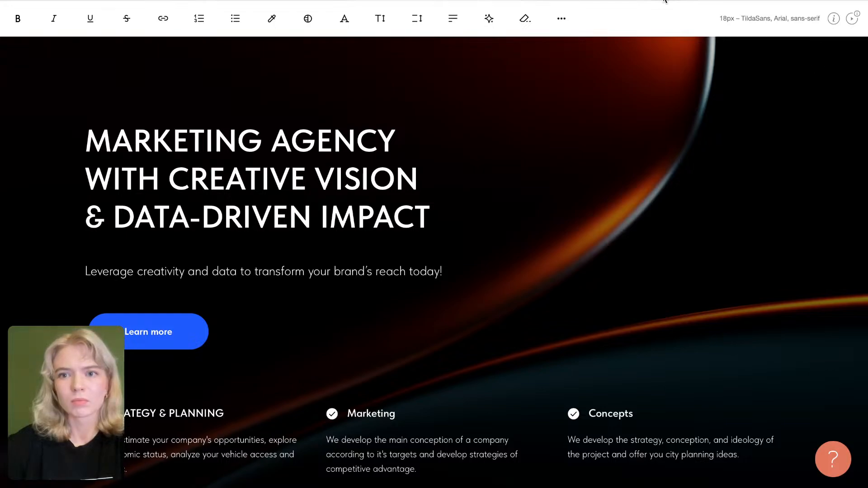
Step: Replace the cover's "Marketing" column title with "CREATIVE & DESIGN", copied from the prepared text layout
left_click(642, 1)
double_click(434, 231)
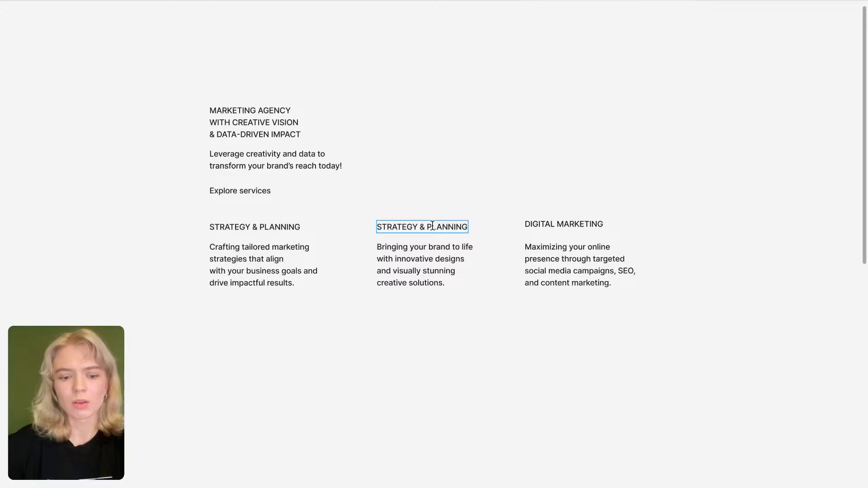
key("ctrl+z")
key("ctrl+c")
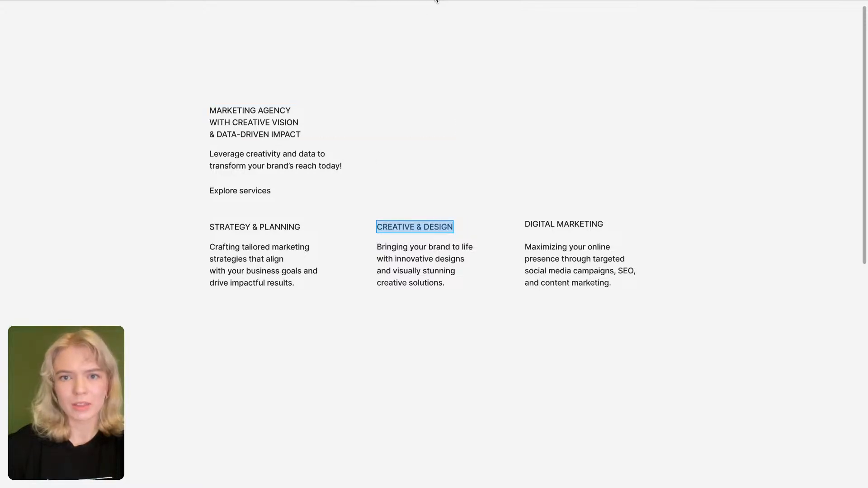
left_click(437, 1)
left_click(373, 411)
double_click(372, 411)
key("ctrl+v")
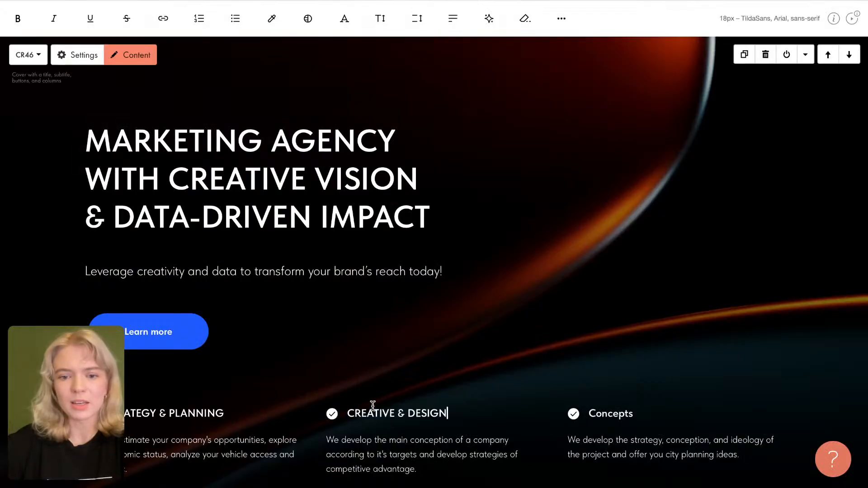
Step: Replace the cover's "Concepts" column title with "DIGITAL MARKETING", copied from the prepared text layout
left_click(612, 2)
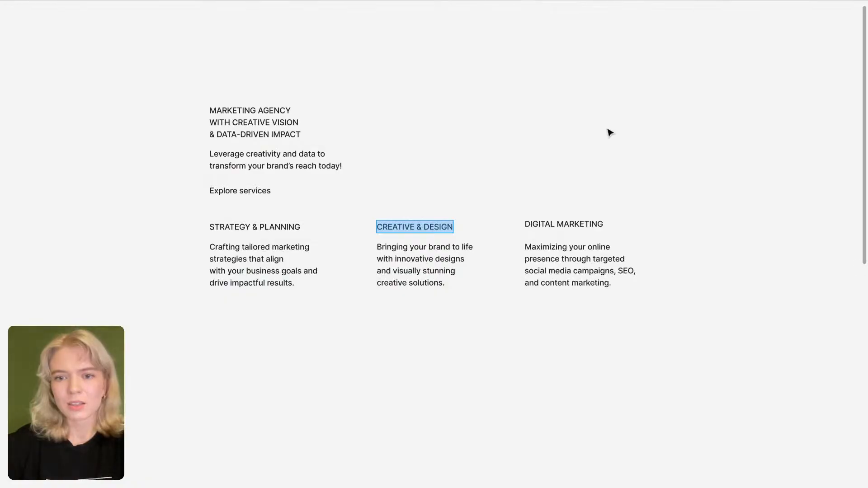
left_click(557, 224)
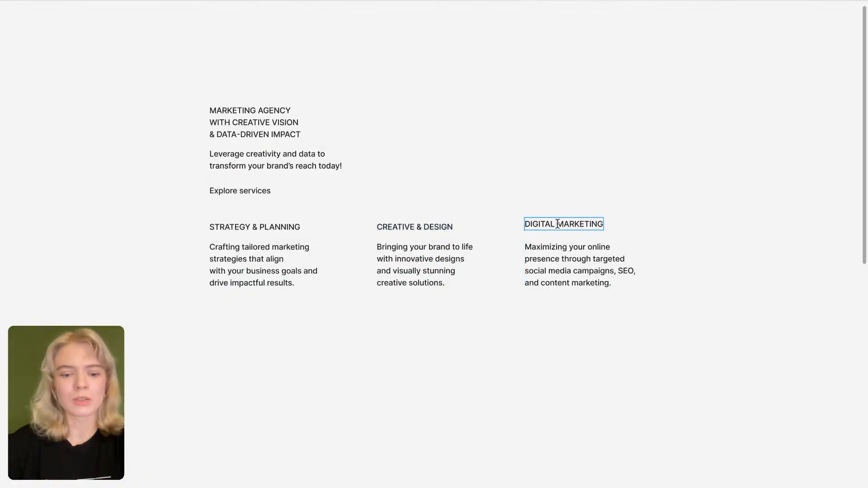
key("ctrl+a")
key("ctrl+c")
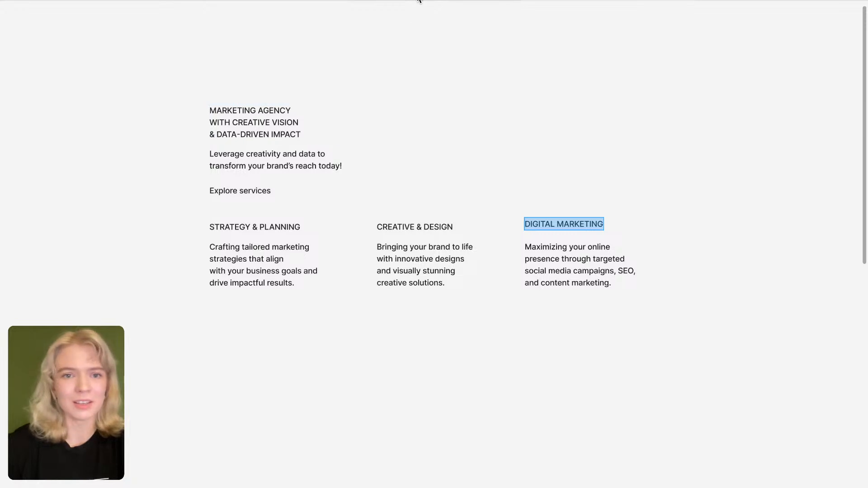
left_click(418, 1)
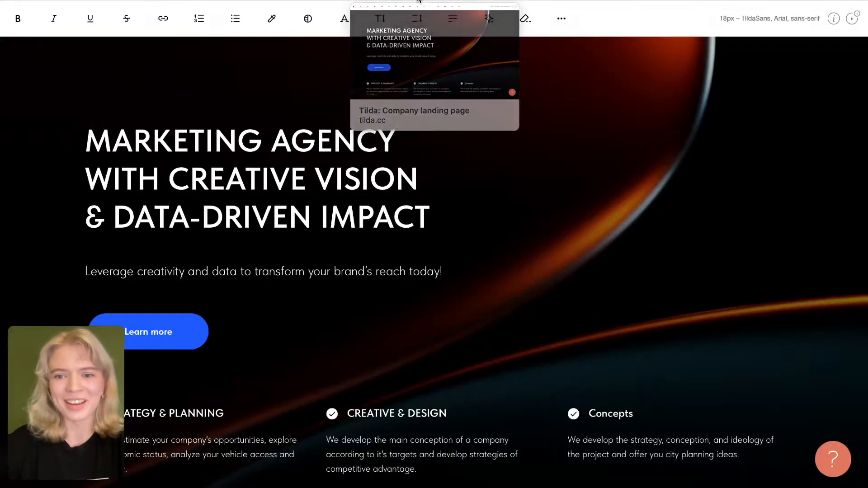
double_click(609, 413)
left_click(615, 412)
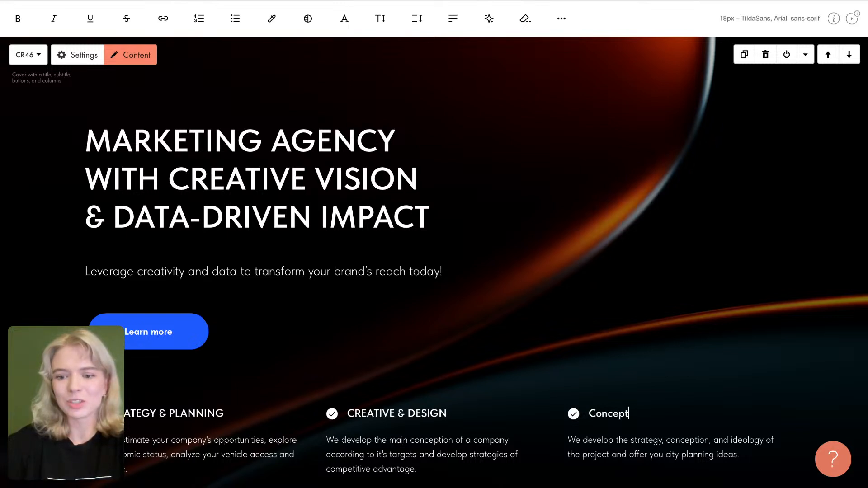
key("BackSpace")
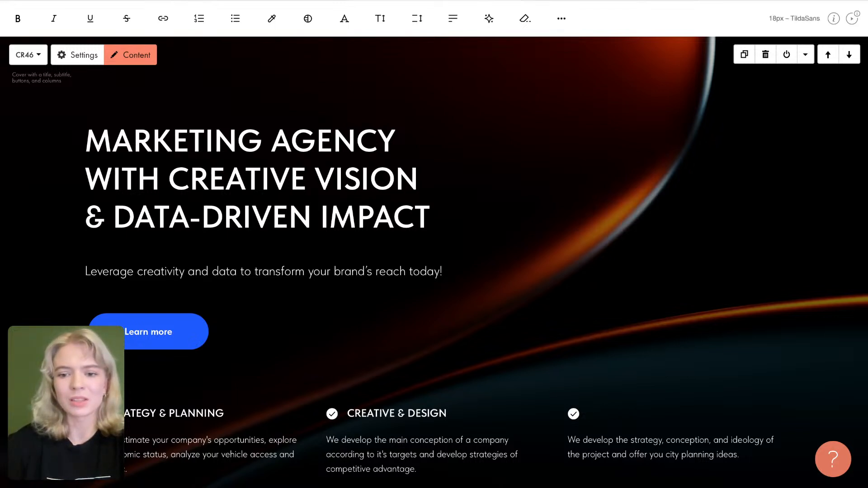
key("ctrl+v")
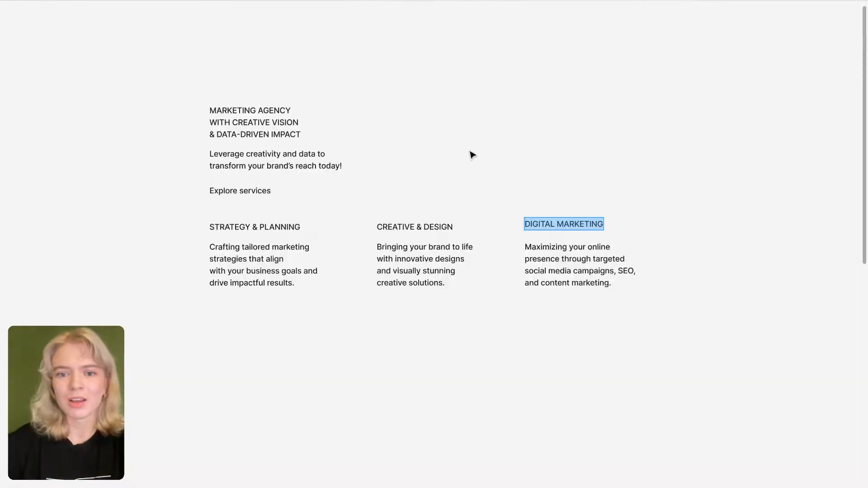
Step: Replace the Strategy & Planning description with the layout's "Crafting tailored marketing strategies that align with your business goals and drive impactful results."
double_click(275, 249)
key("ctrl+a")
key("ctrl+c")
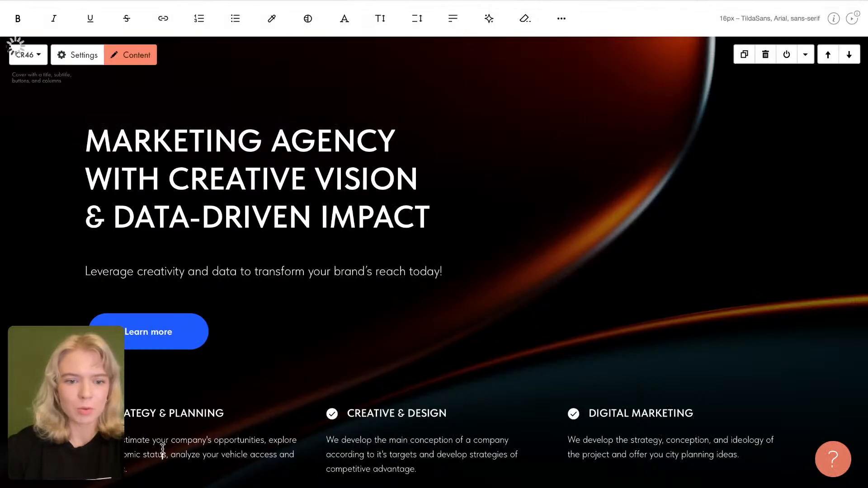
key("ctrl+a")
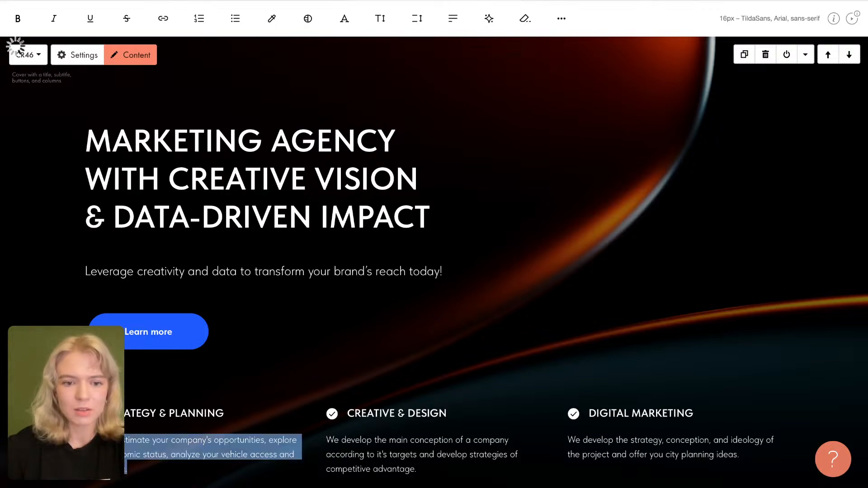
key("ctrl+v")
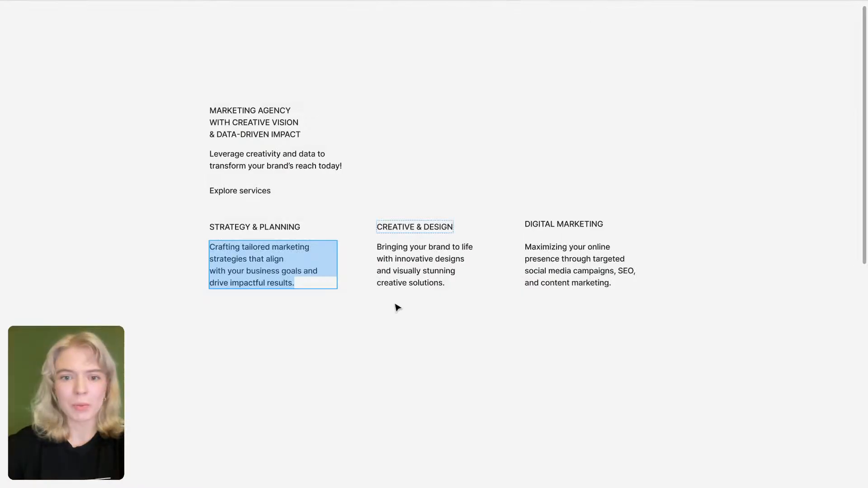
Step: Replace the Creative & Design description with the layout's "Bringing your brand to life with innovative designs and visually stunning creative solutions."
left_click(439, 254)
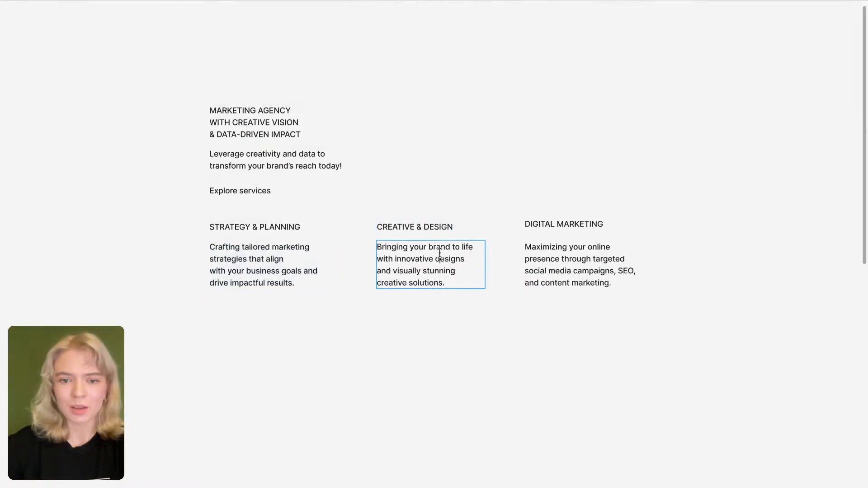
key("ctrl+a")
key("ctrl+c")
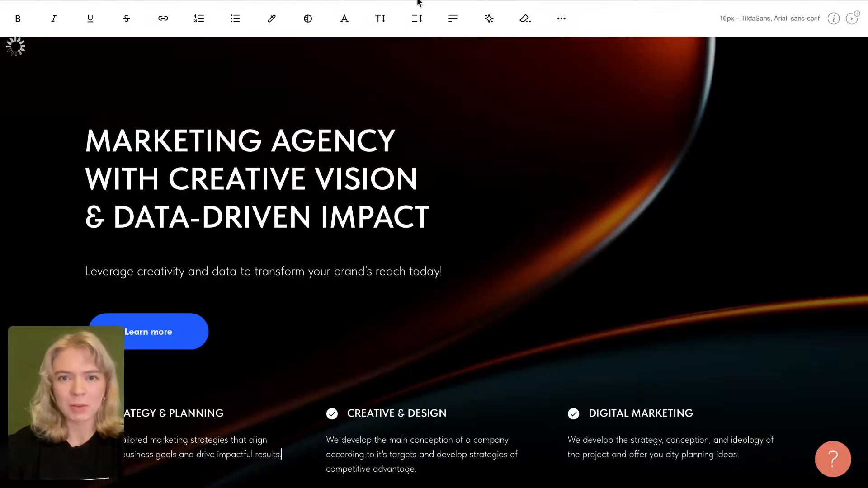
left_click(398, 450)
key("ctrl+a")
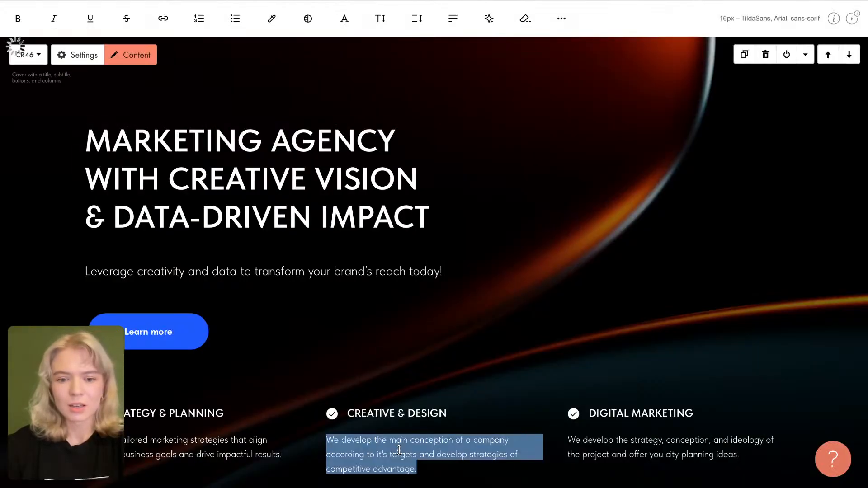
key("ctrl+v")
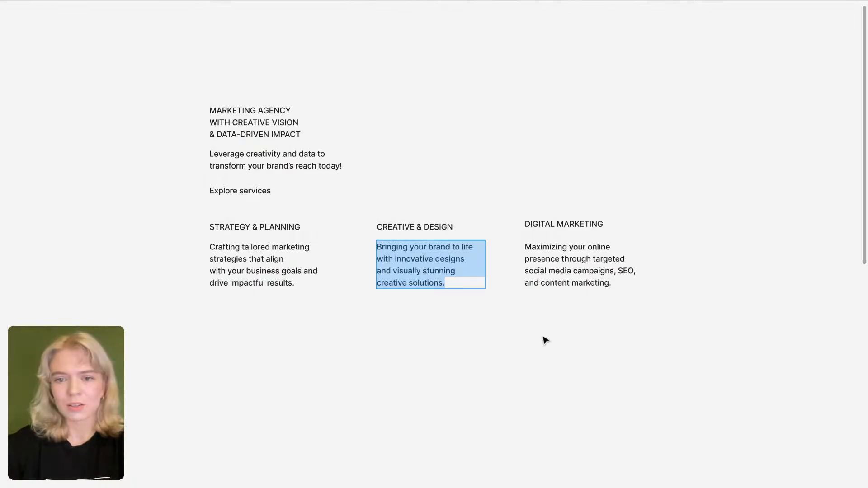
Step: Try to replace the Digital Marketing description with the layout's "Maximizing your online presence through targeted social media campaigns, SEO, and content marketing."
left_click(564, 272)
key("ctrl+a")
key("ctrl+c")
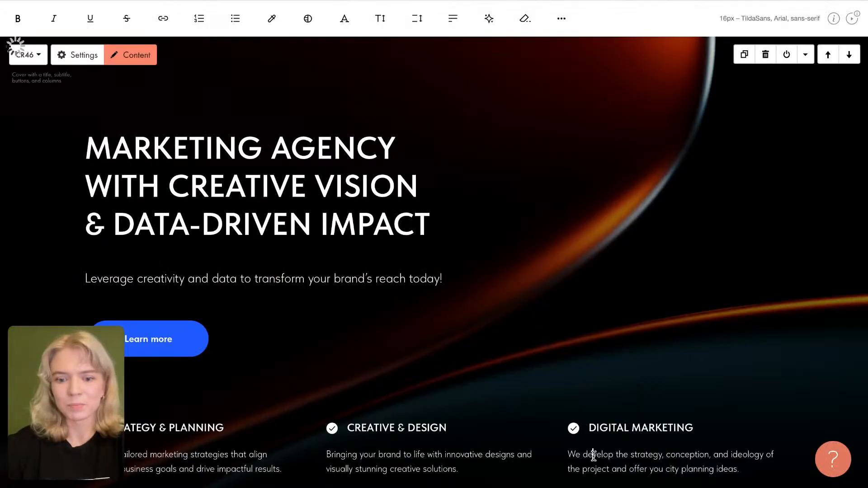
key("ctrl+a")
key("ctrl+v")
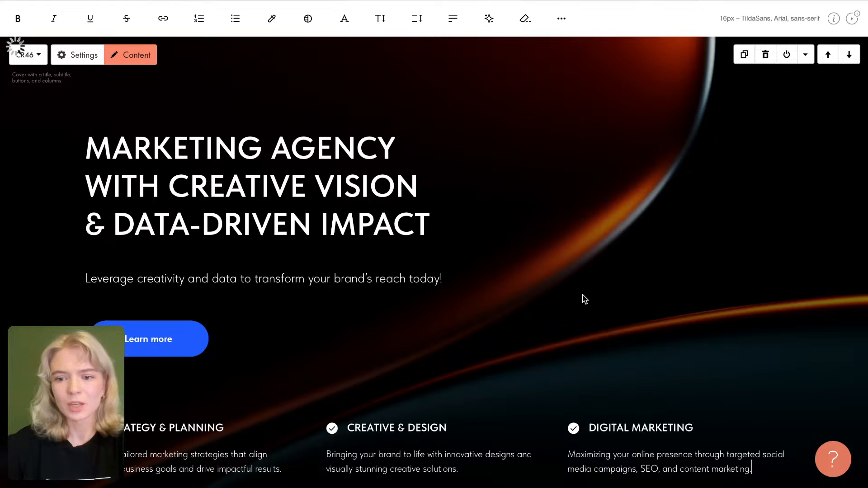
Step: Leave the cover's text editing and dismiss the text-saving error dialog
left_click(508, 199)
scroll(214, 343, "down", 1)
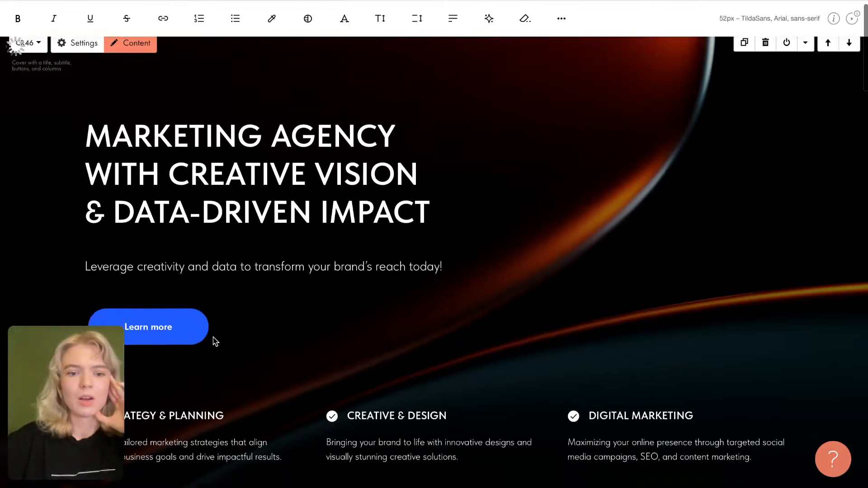
scroll(225, 308, "up", 1)
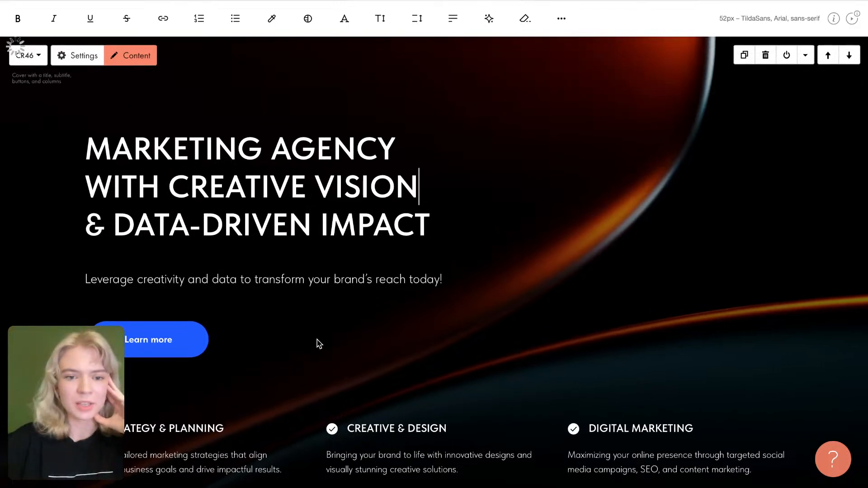
left_click(197, 346)
scroll(198, 346, "down", 3)
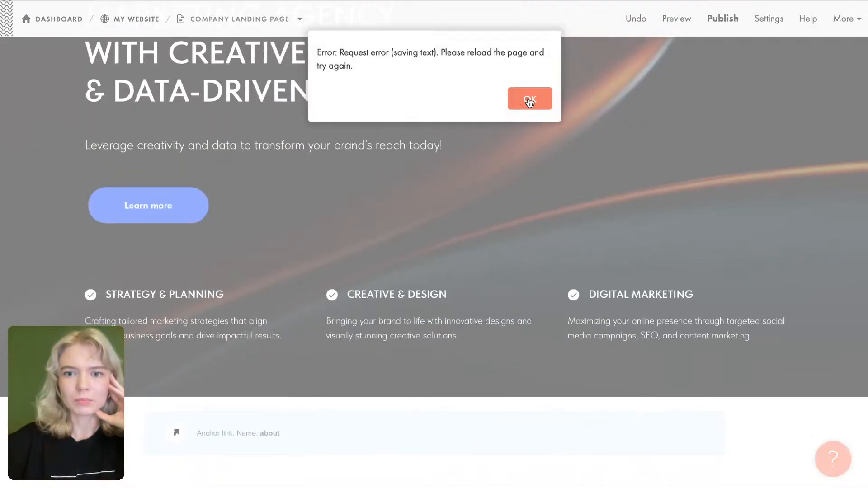
left_click(530, 101)
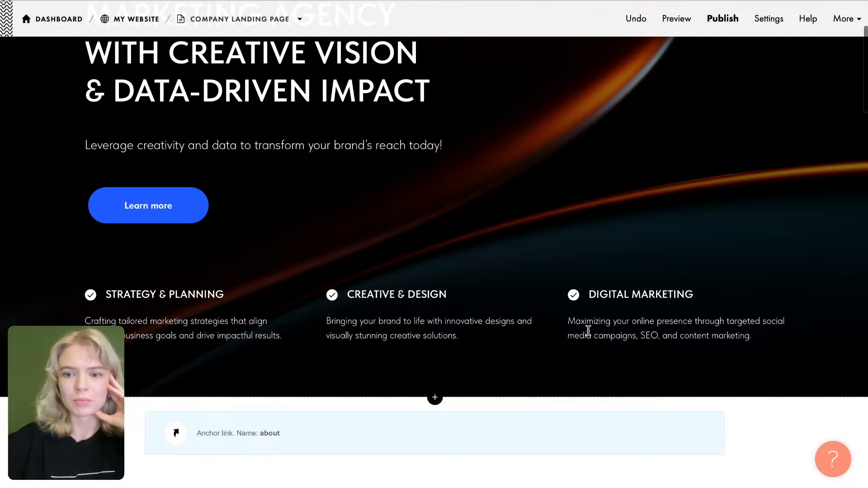
scroll(588, 330, "up", 2)
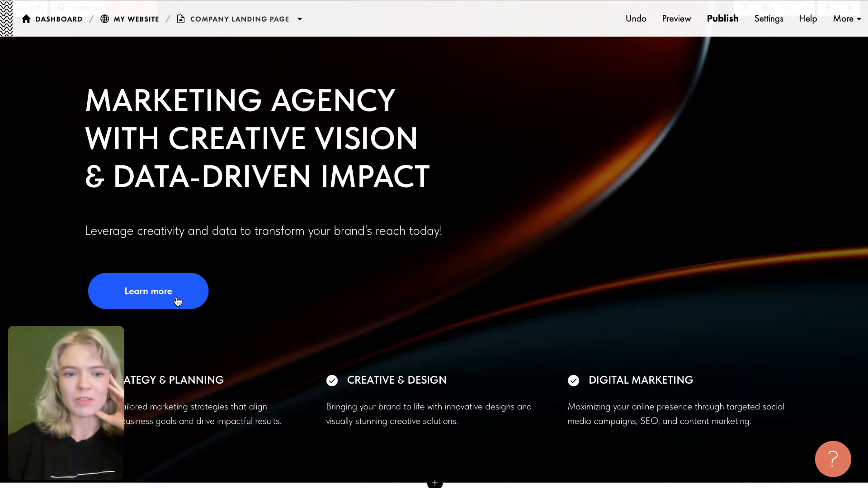
Step: Change the caption of the cover's "Learn more" button to "Explore services"
left_click(183, 300)
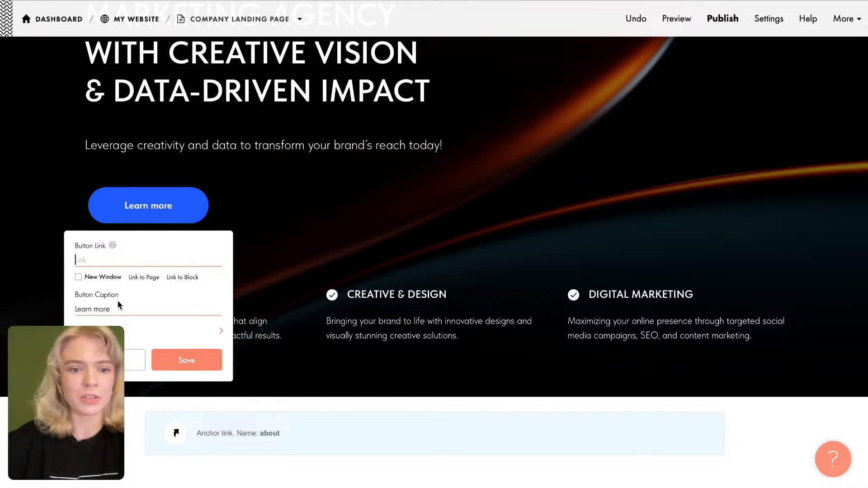
left_click_drag(118, 306, 76, 306)
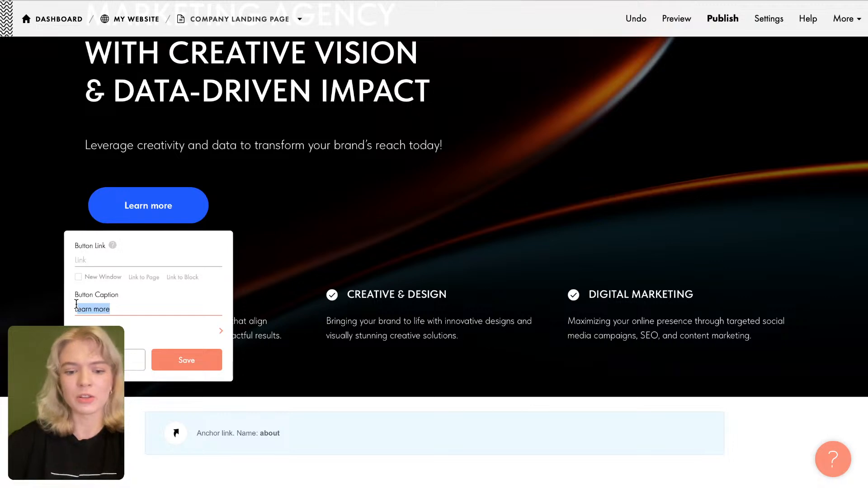
type("LExp")
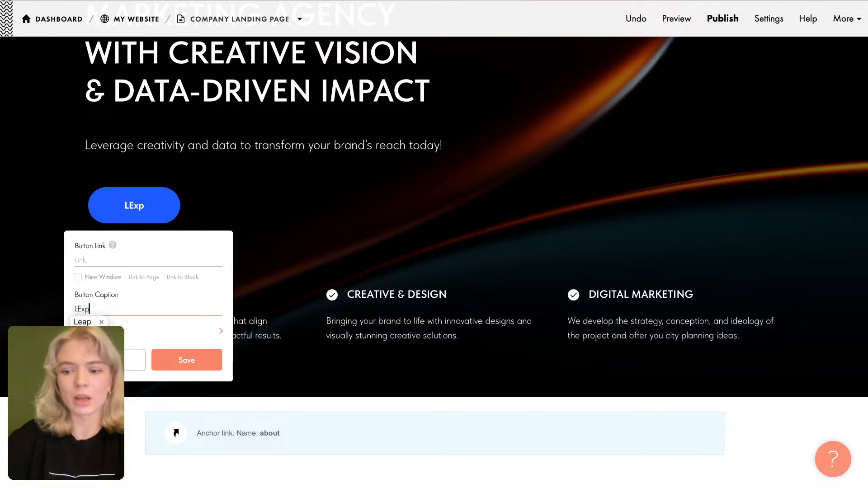
key("BackSpace")
key("BackSpace")
key("BackSpace")
key("BackSpace")
type("E")
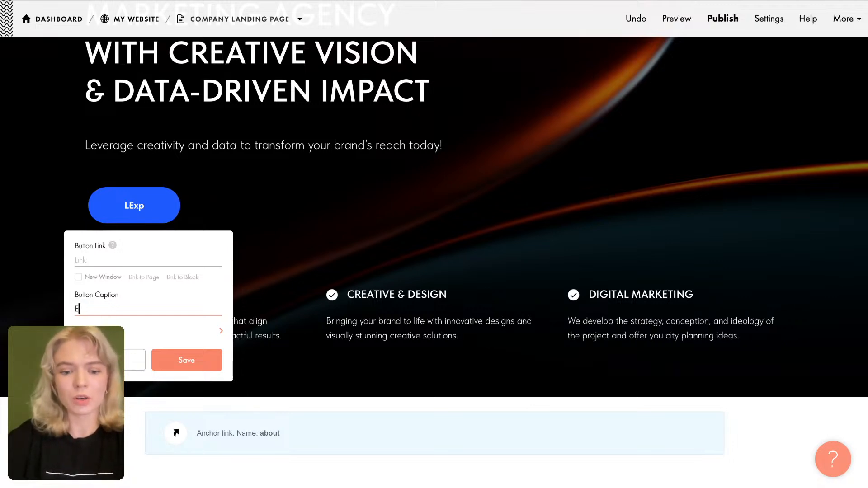
type("xplo")
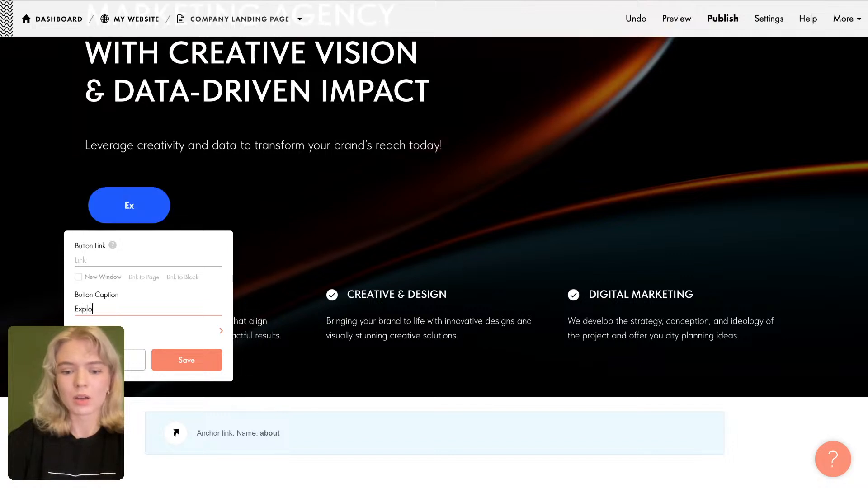
type("re se")
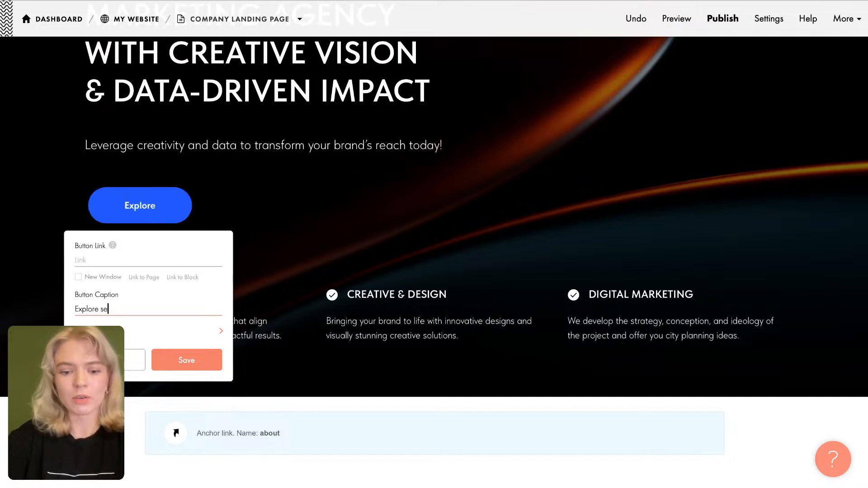
type("rvices")
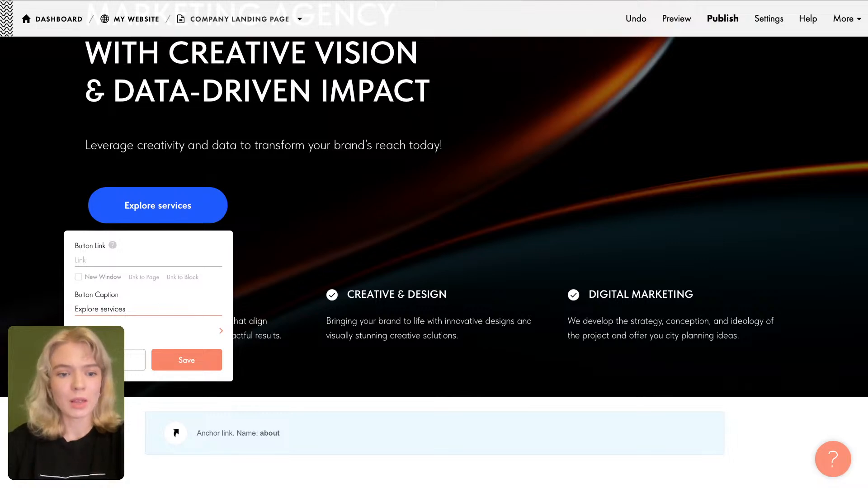
Step: Set the background color of the cover's "Explore services" button to orange #FF6B00 from the colors library and save it
left_click(100, 331)
scroll(154, 373, "down", 1)
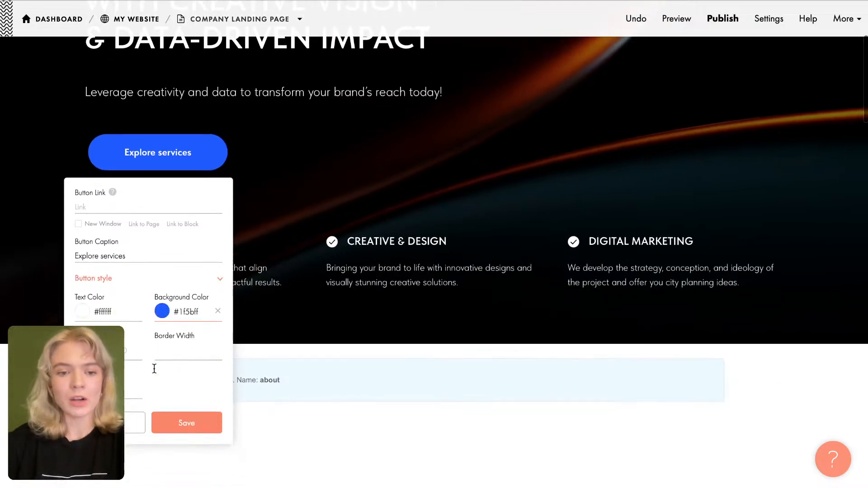
left_click(163, 316)
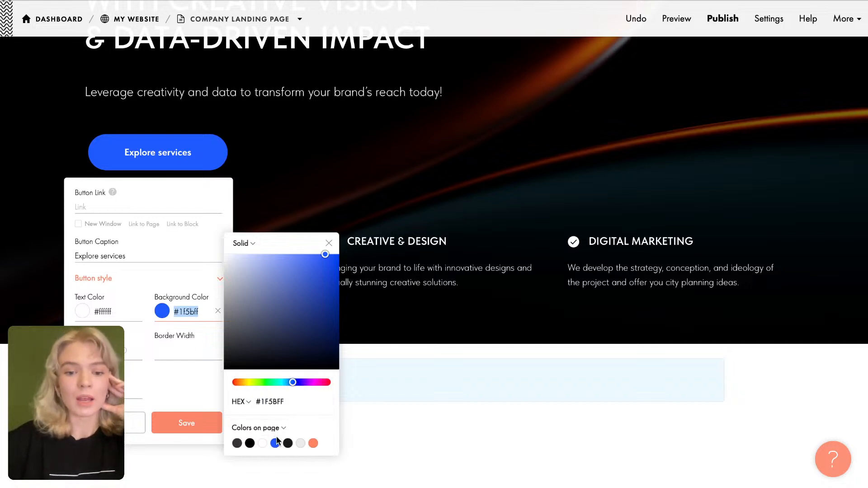
left_click(284, 427)
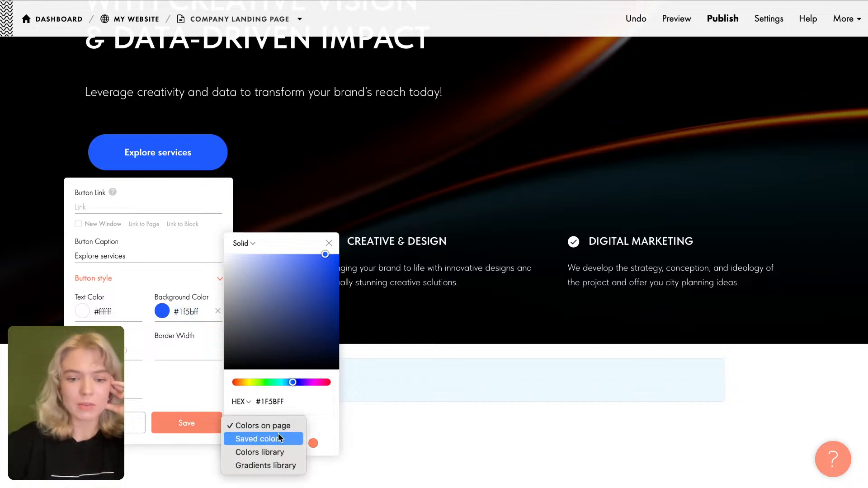
left_click(269, 454)
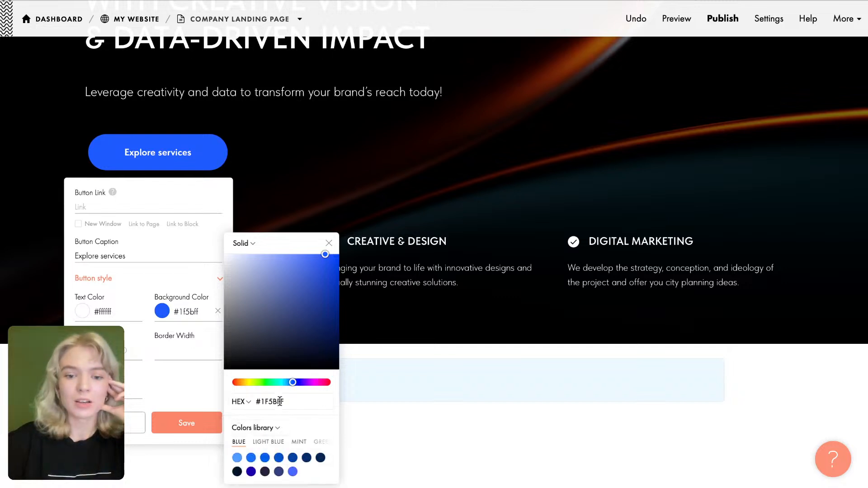
left_click(299, 442)
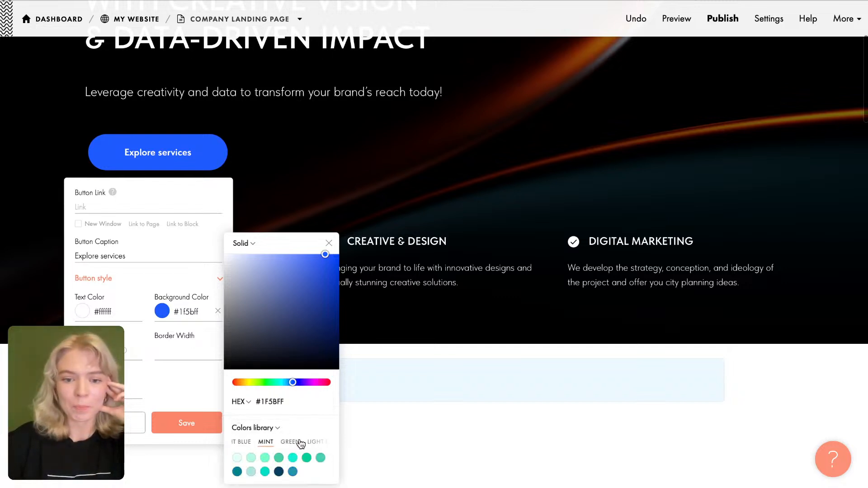
left_click(301, 442)
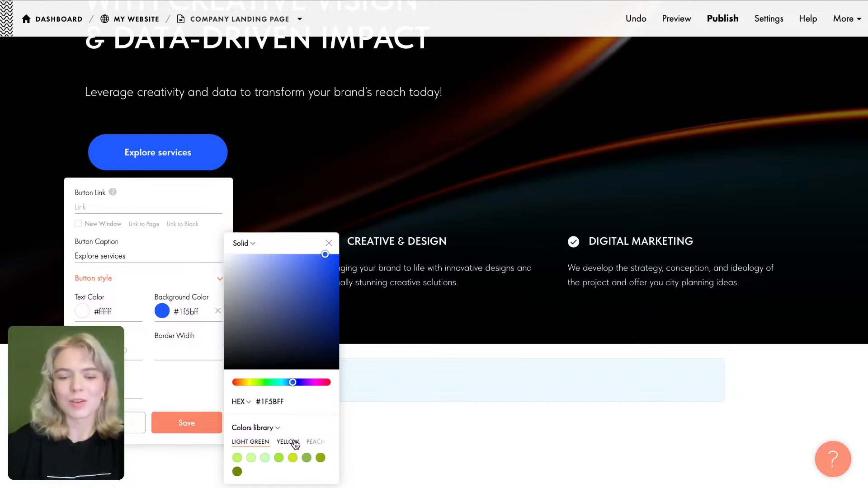
left_click(317, 443)
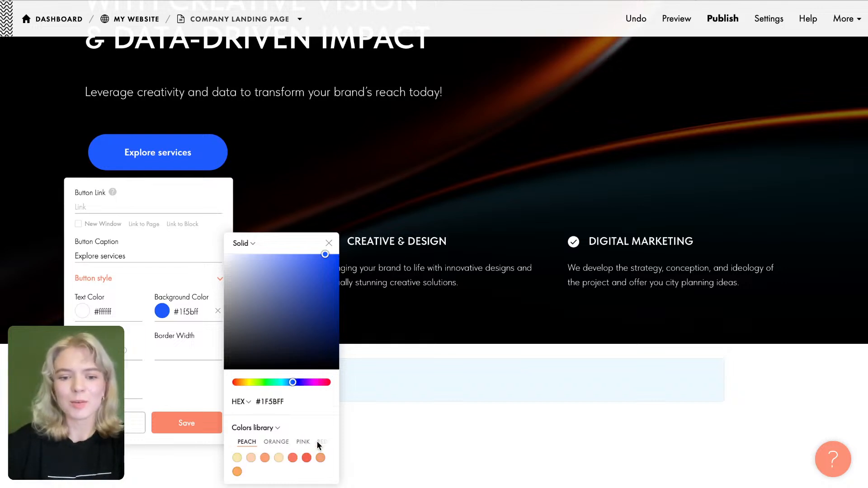
left_click(269, 443)
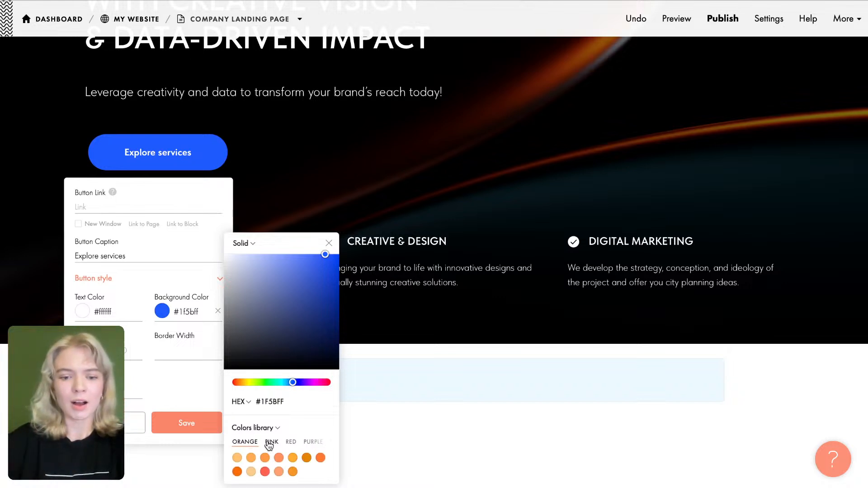
left_click(237, 472)
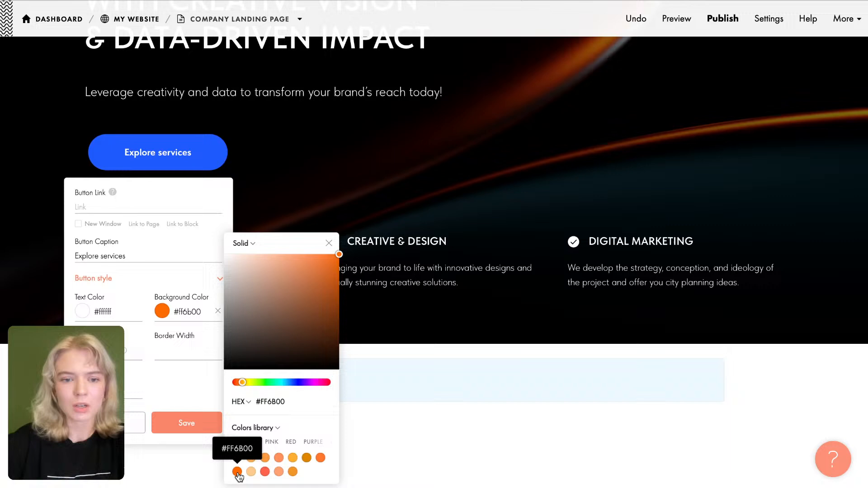
left_click(187, 424)
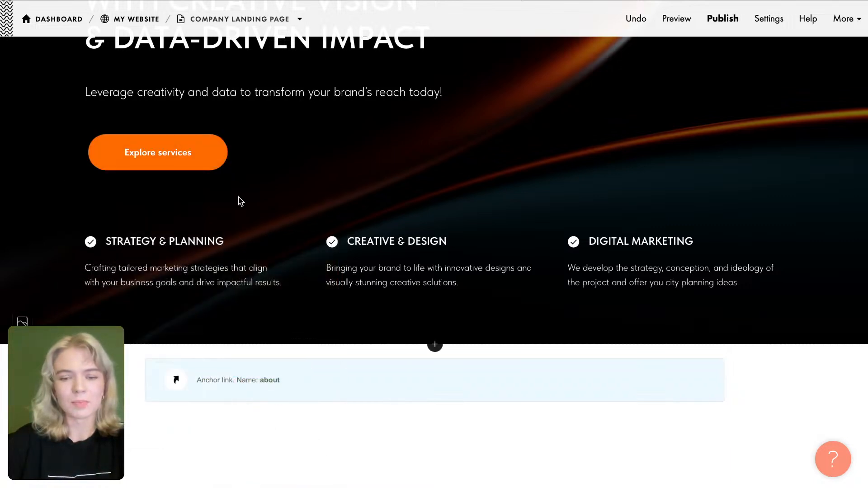
Step: Review the cover's settings and content, examining the three items' titles, descriptions and bullets and the background options
scroll(240, 202, "up", 5)
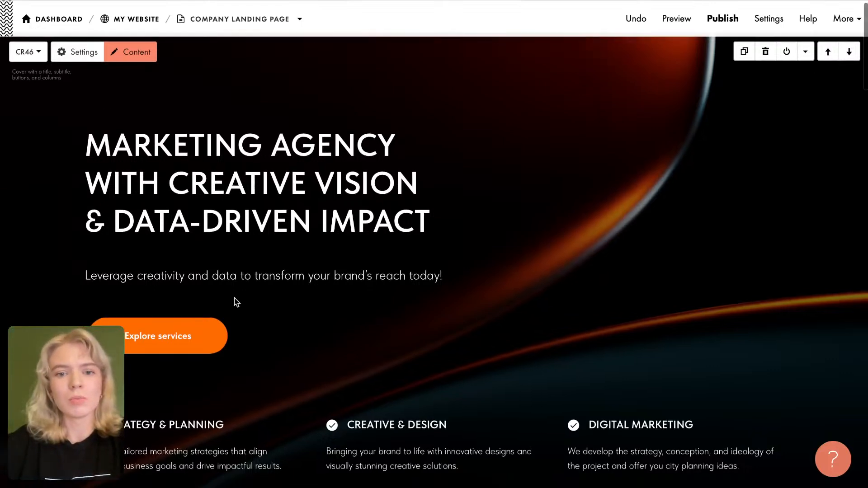
scroll(236, 302, "down", 1)
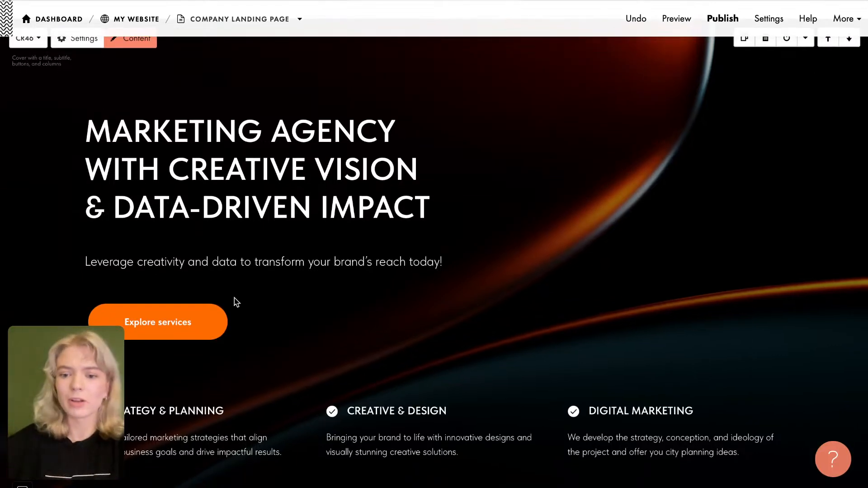
scroll(222, 262, "up", 1)
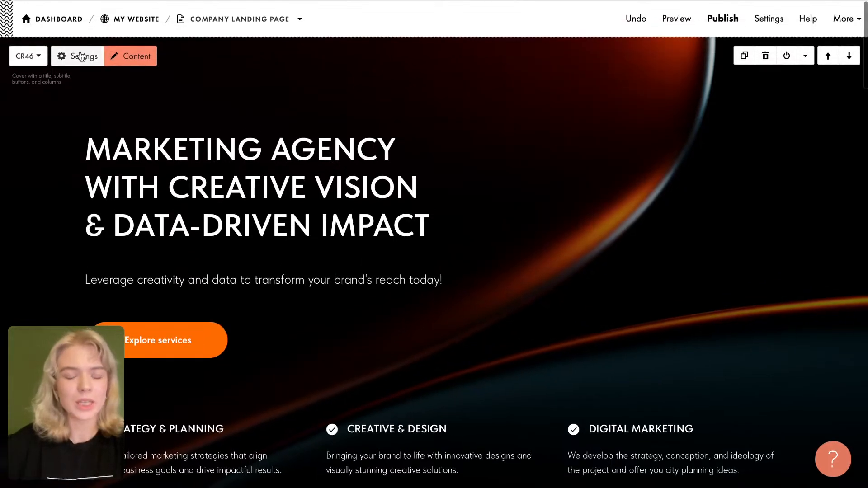
left_click(81, 56)
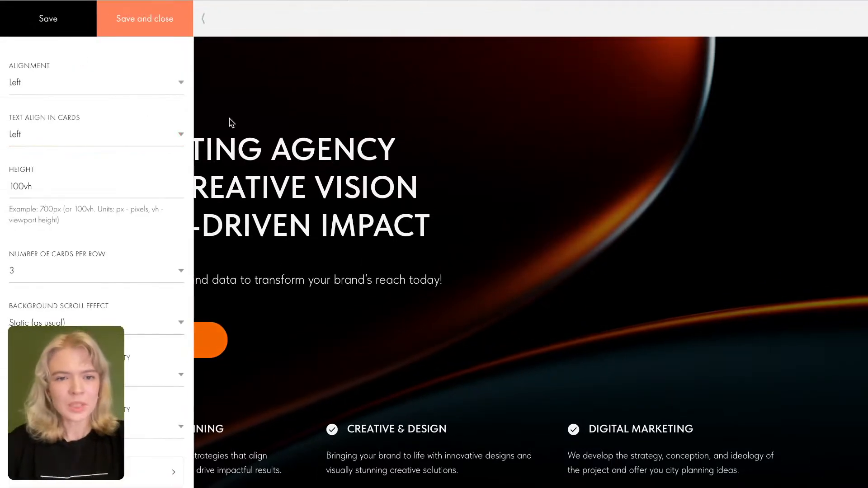
left_click(283, 111)
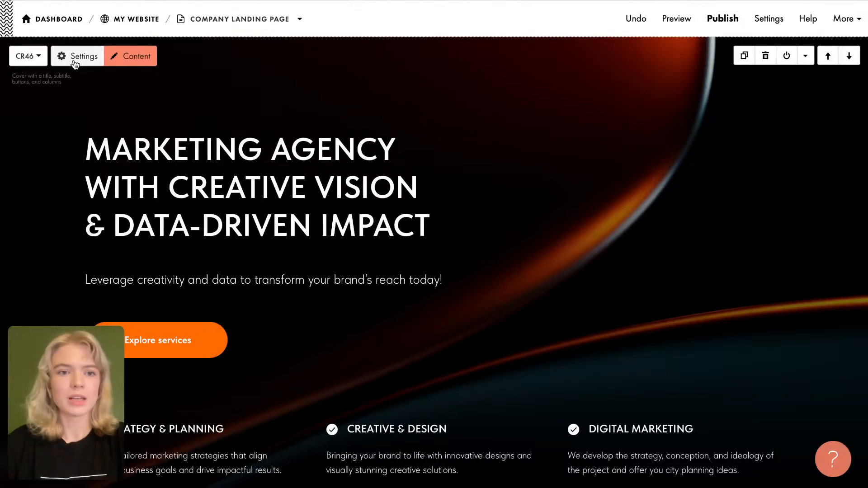
left_click(135, 60)
scroll(143, 239, "down", 2)
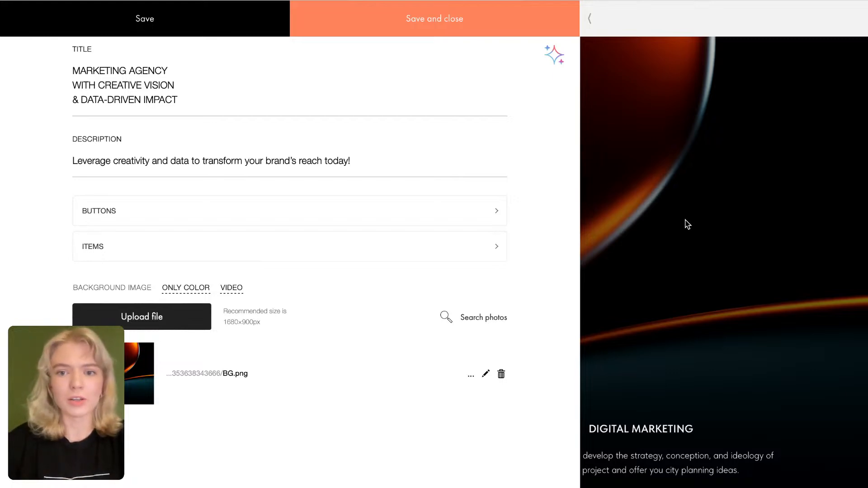
left_click(291, 252)
scroll(286, 252, "down", 5)
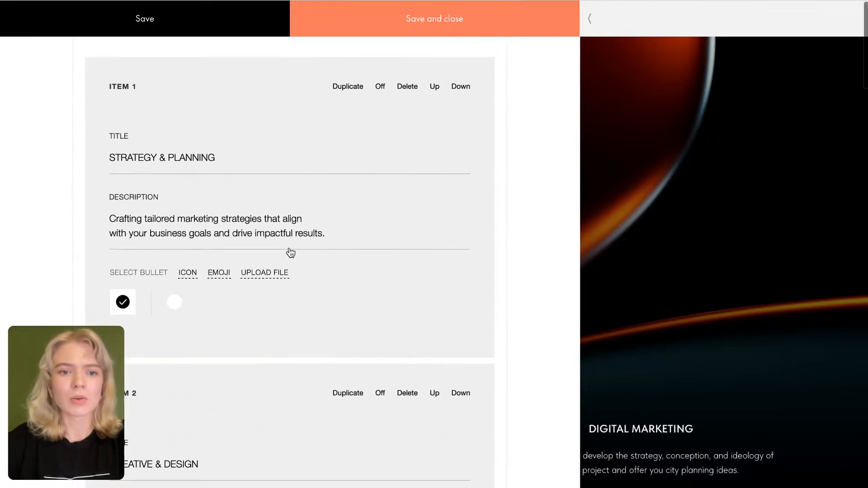
scroll(196, 311, "down", 10)
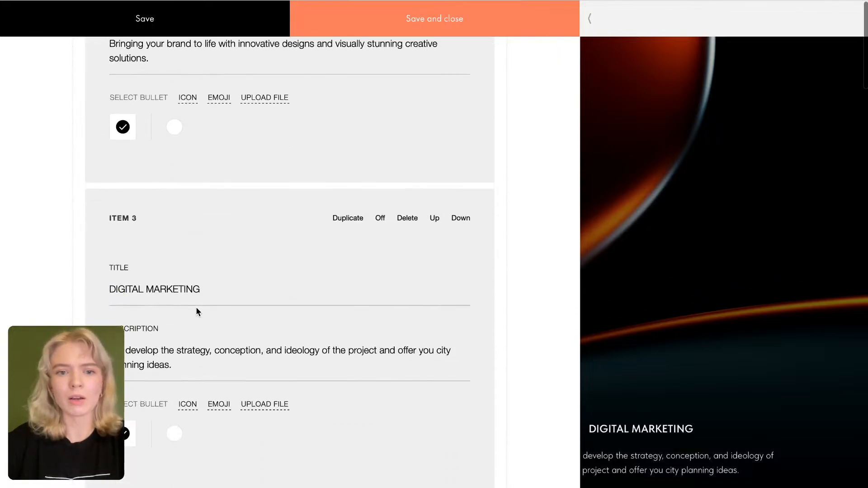
scroll(196, 311, "down", 4)
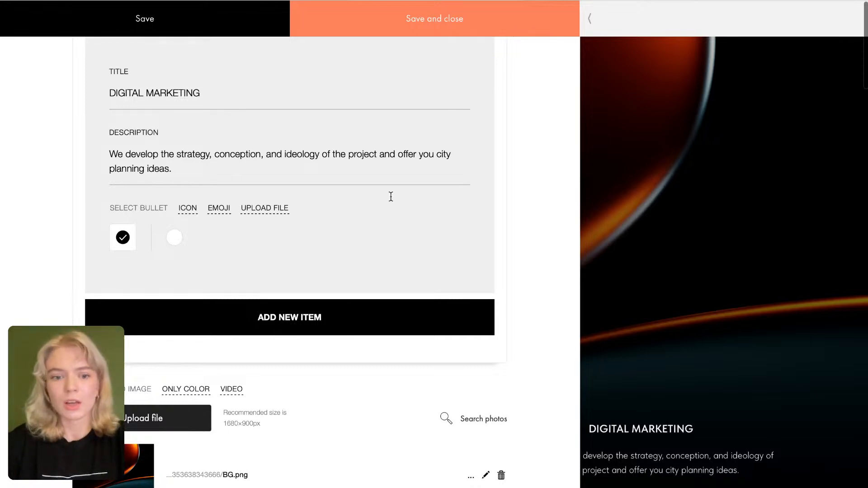
scroll(393, 271, "down", 3)
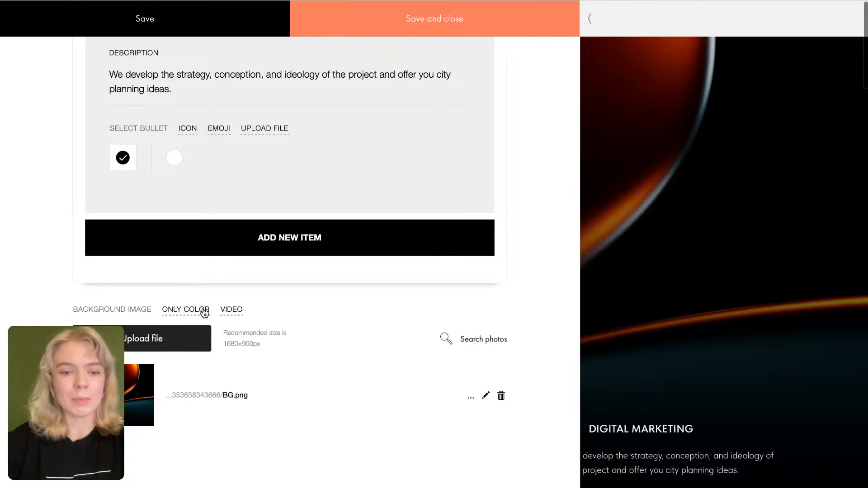
left_click(476, 23)
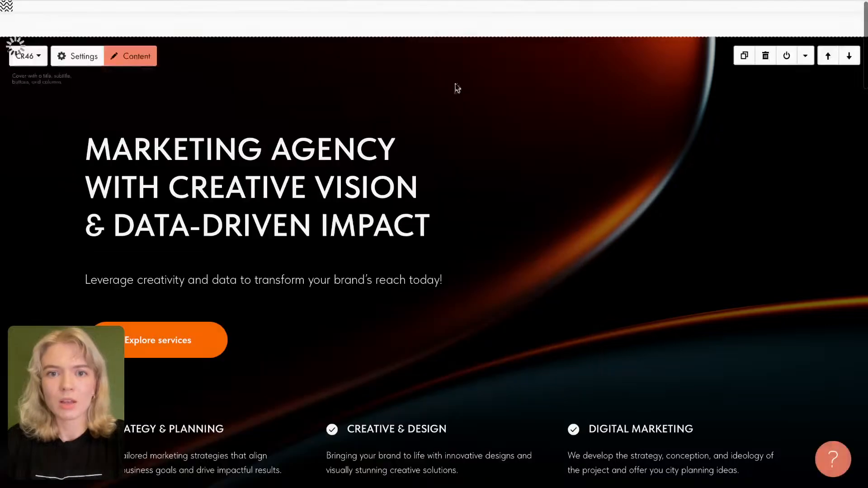
Step: Set the title color in the cover's typography settings to the page's orange #FF6B00, save the settings and check the three item titles
left_click(77, 56)
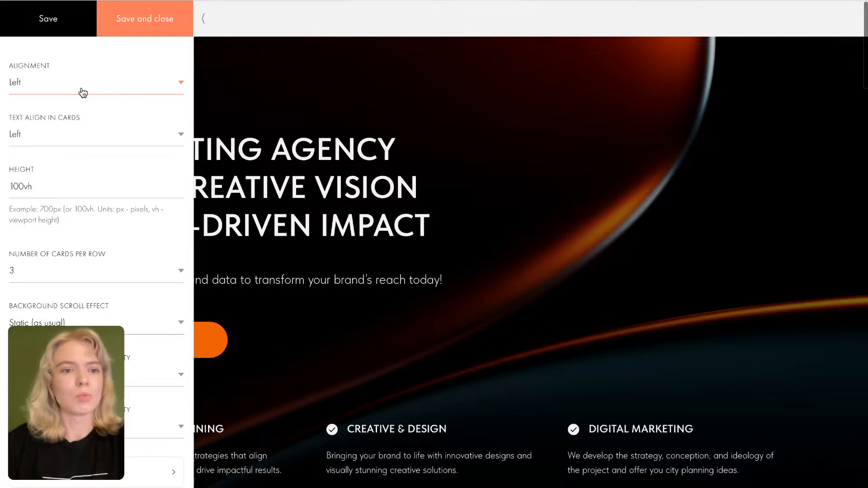
scroll(87, 136, "down", 3)
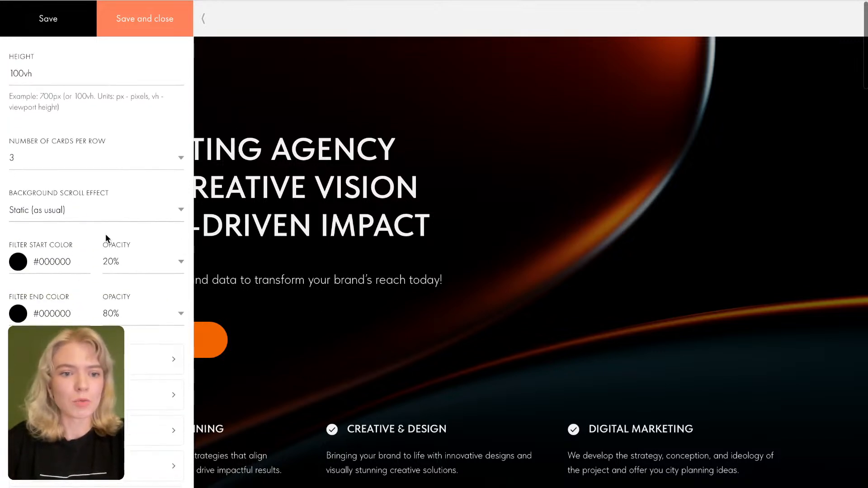
scroll(105, 234, "down", 1)
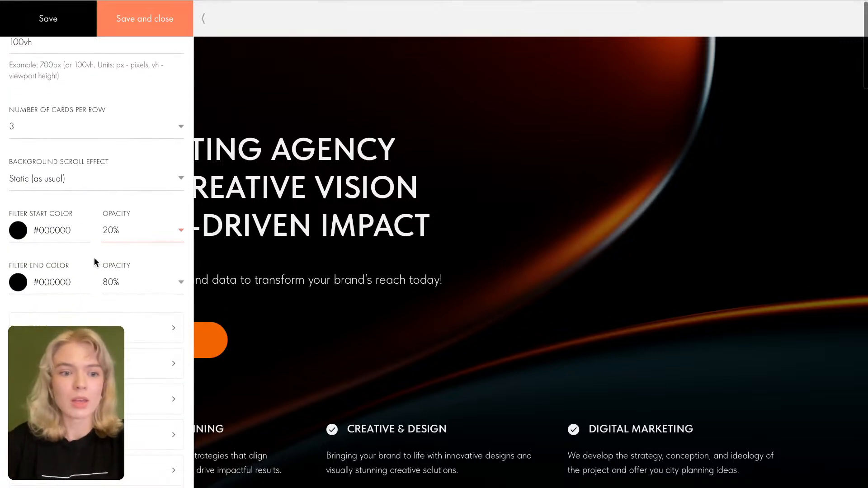
scroll(96, 244, "down", 1)
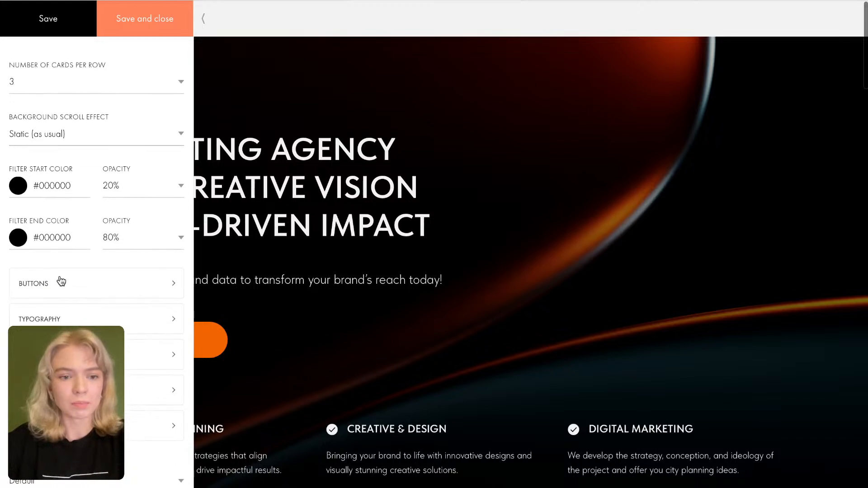
scroll(61, 281, "down", 1)
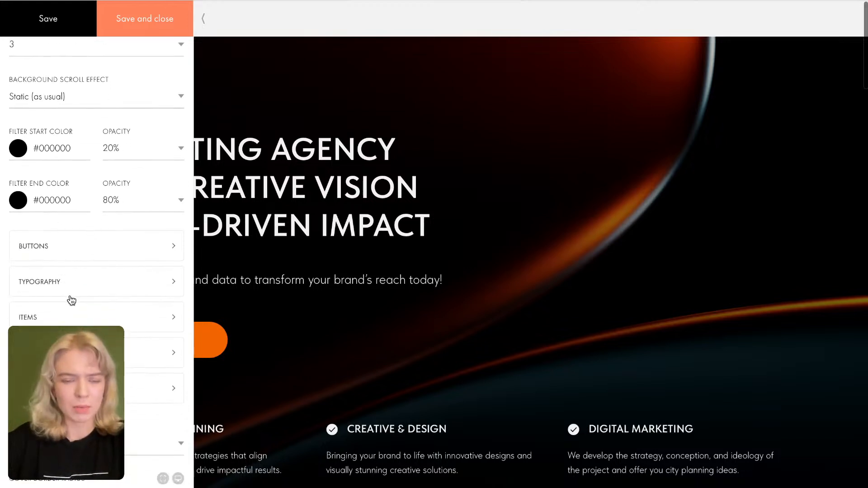
left_click(91, 282)
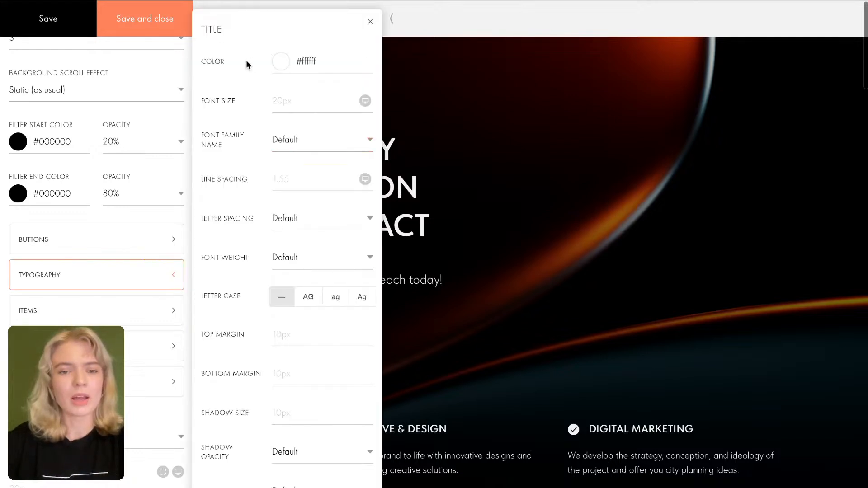
left_click(283, 66)
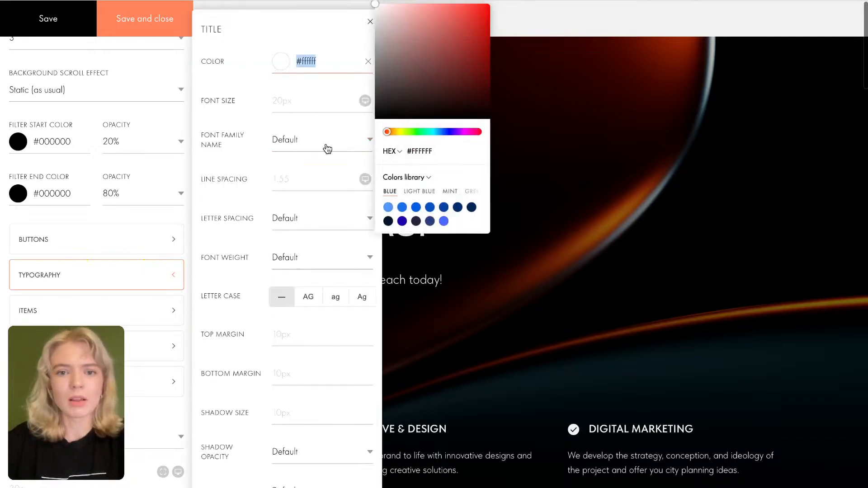
left_click(423, 176)
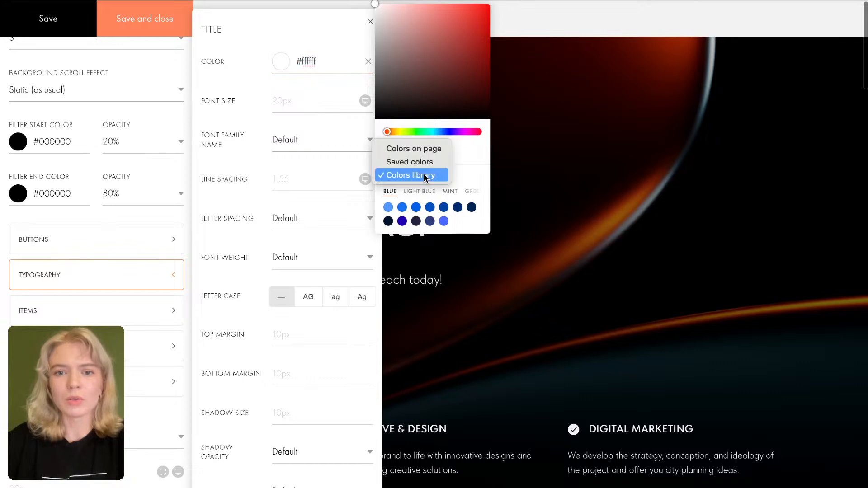
left_click(430, 149)
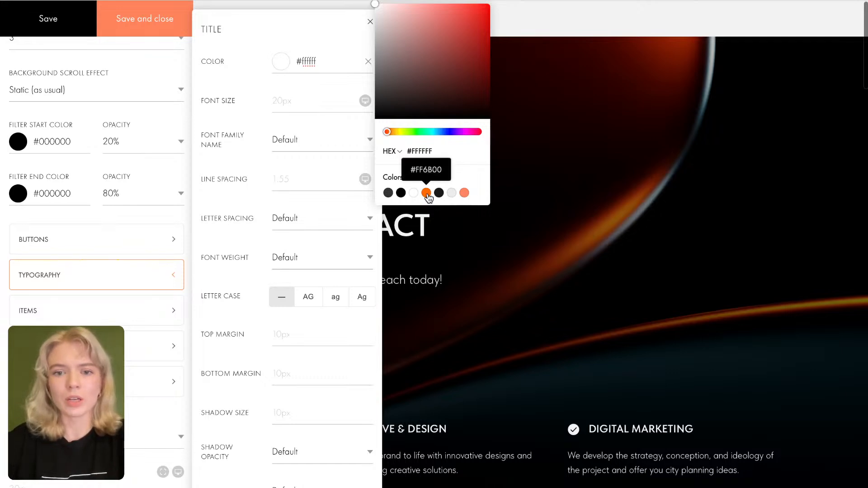
left_click(427, 194)
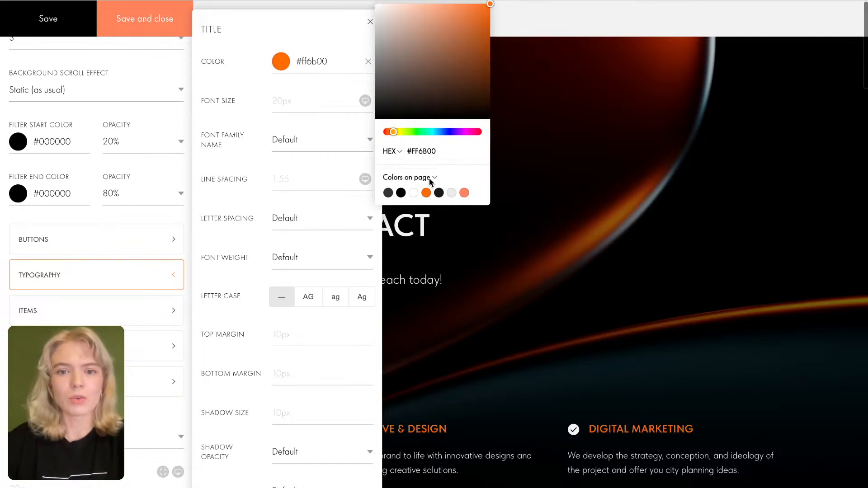
left_click(430, 178)
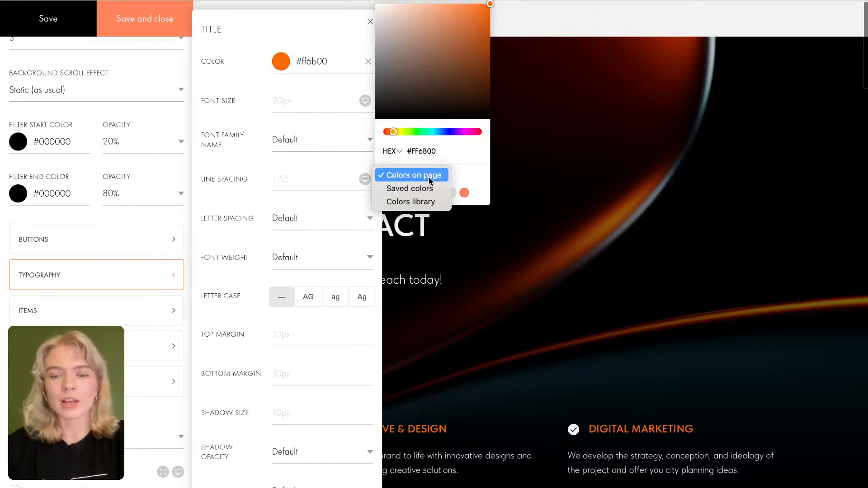
left_click(427, 177)
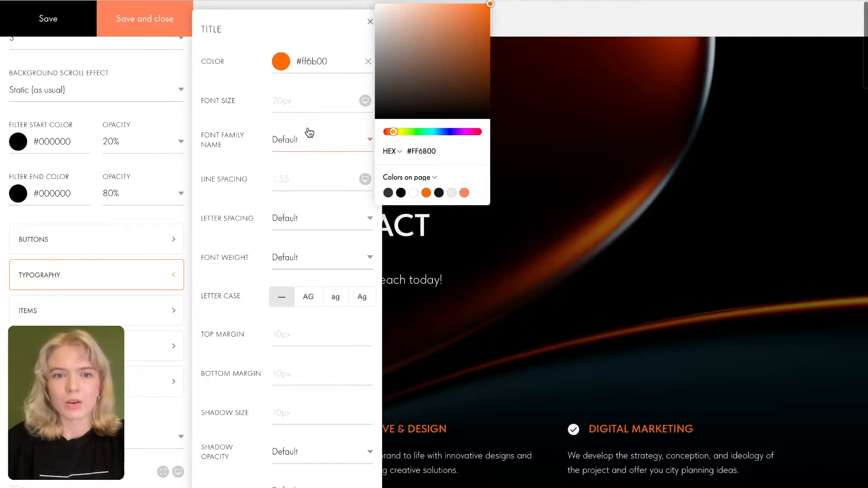
left_click(143, 33)
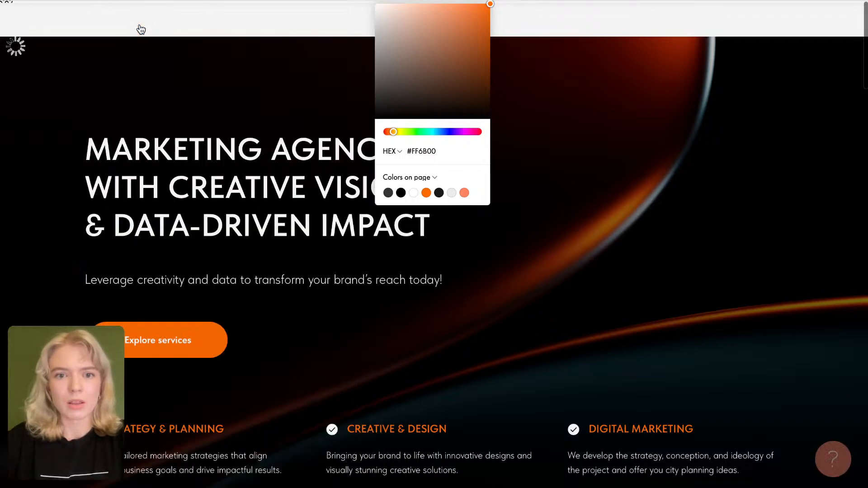
scroll(266, 275, "down", 2)
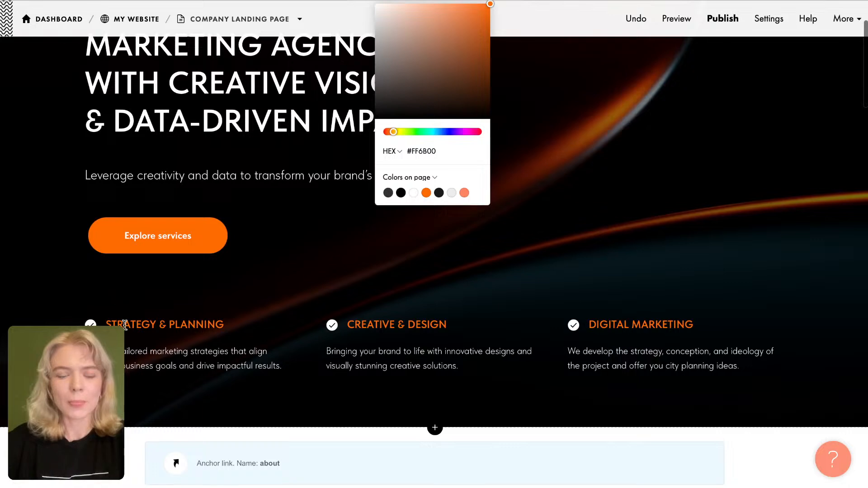
Step: Close the color picker and look through the cover's block settings for an option controlling the main heading's color
scroll(177, 319, "up", 2)
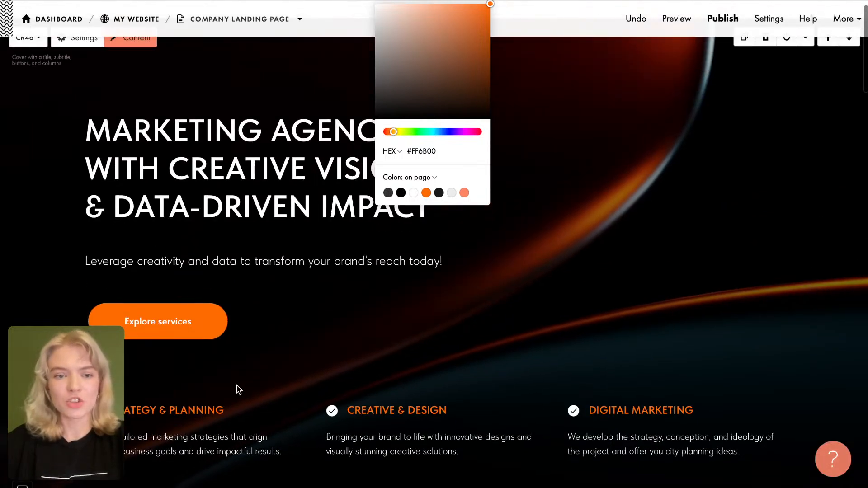
scroll(239, 390, "up", 1)
left_click(144, 206)
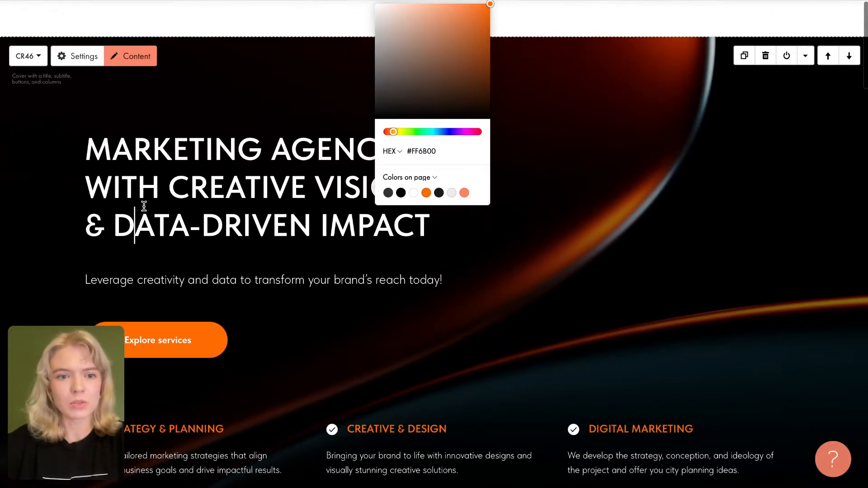
left_click(100, 103)
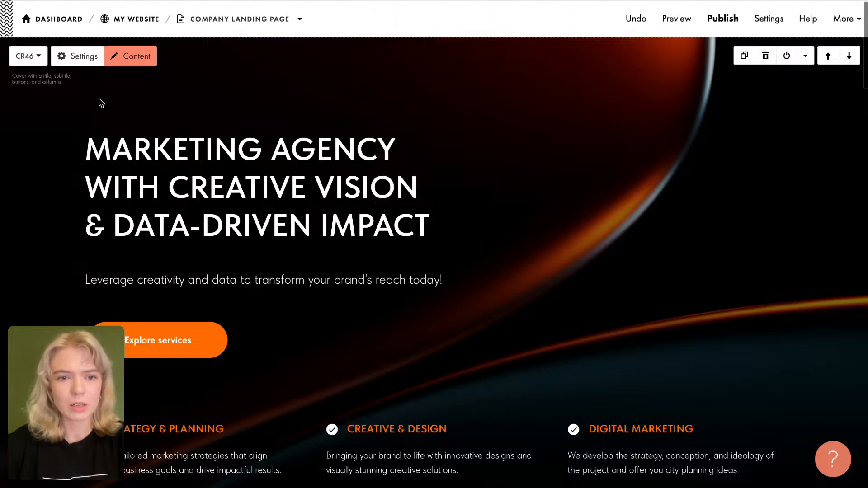
left_click(81, 57)
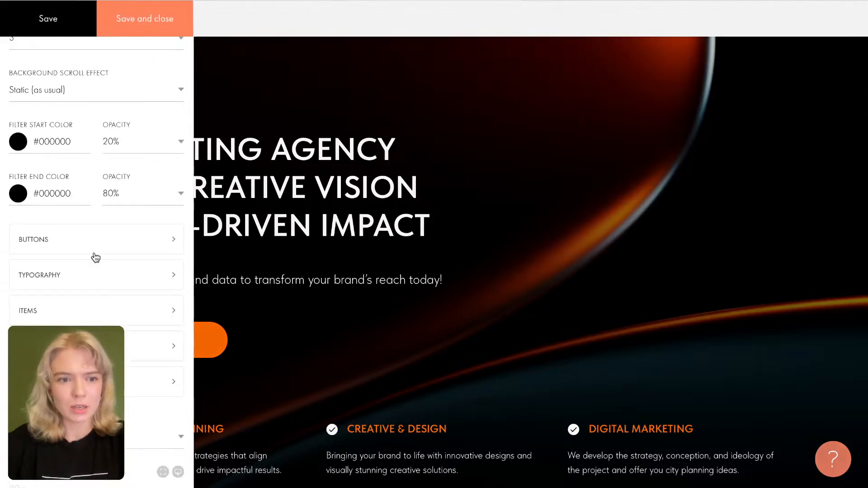
scroll(95, 254, "up", 5)
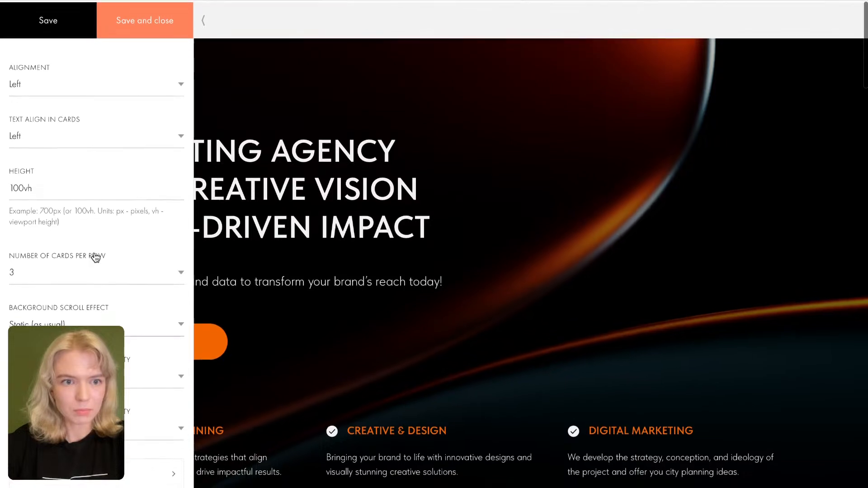
scroll(94, 253, "down", 14)
scroll(94, 253, "up", 8)
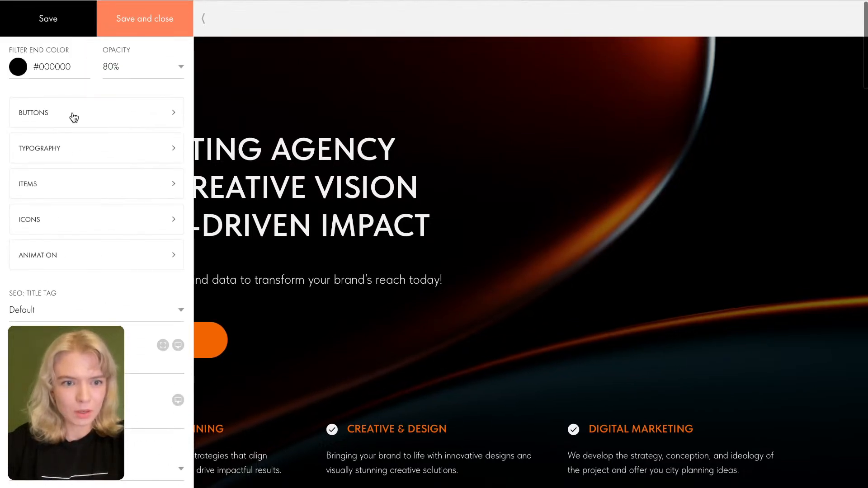
scroll(81, 270, "down", 1)
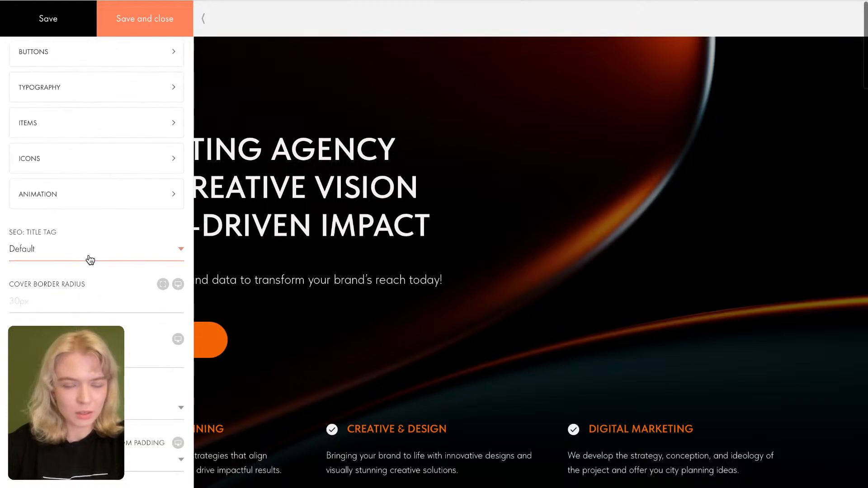
scroll(90, 258, "down", 4)
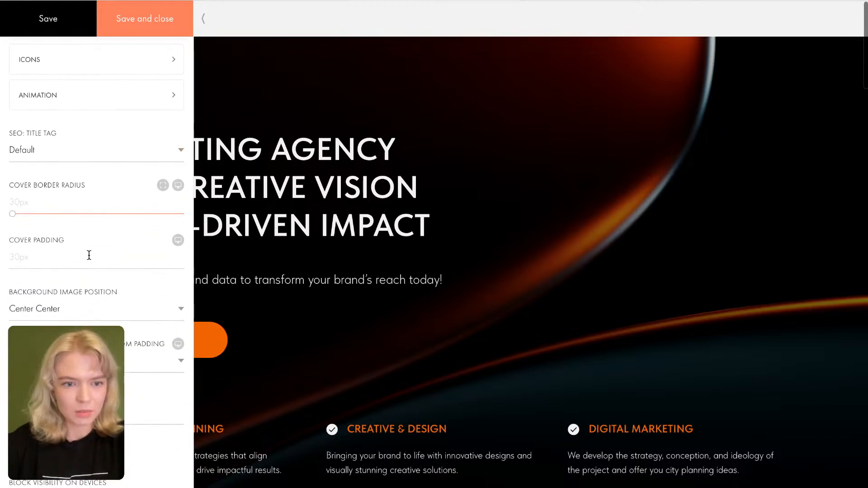
scroll(89, 255, "up", 8)
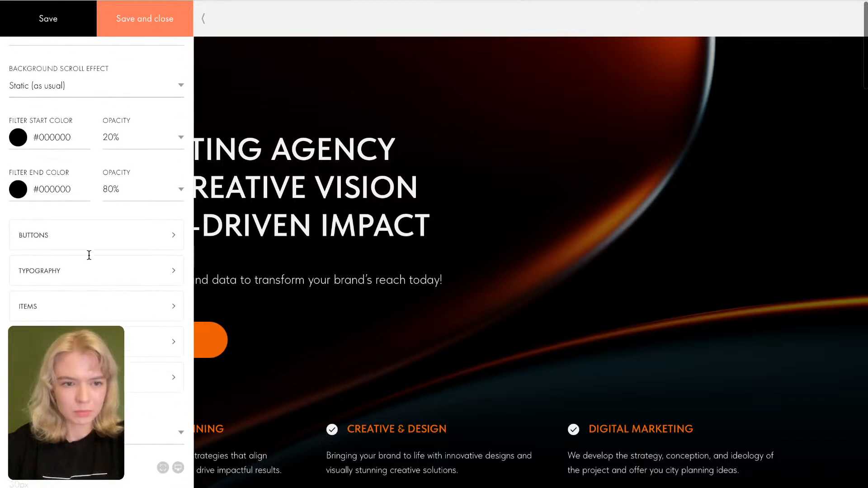
Step: Examine the title and description options in the cover's typography settings and the icon image width, and save and close the settings
left_click(84, 272)
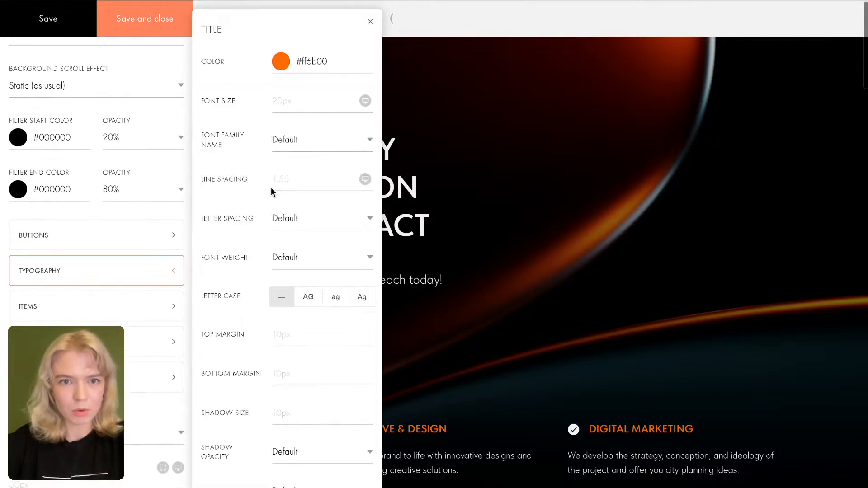
scroll(341, 207, "down", 2)
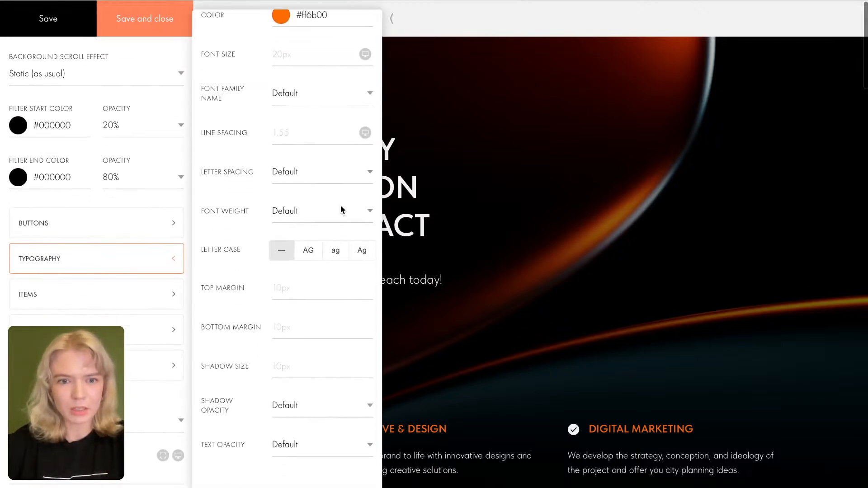
scroll(341, 211, "down", 8)
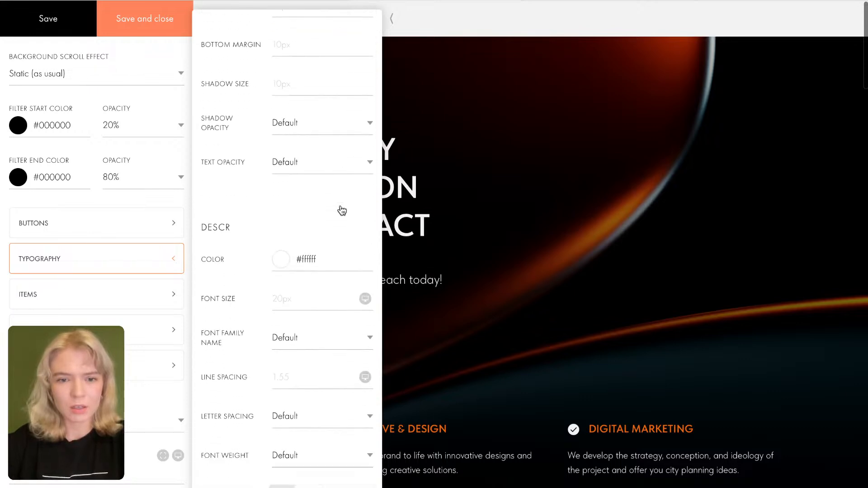
scroll(341, 197, "down", 4)
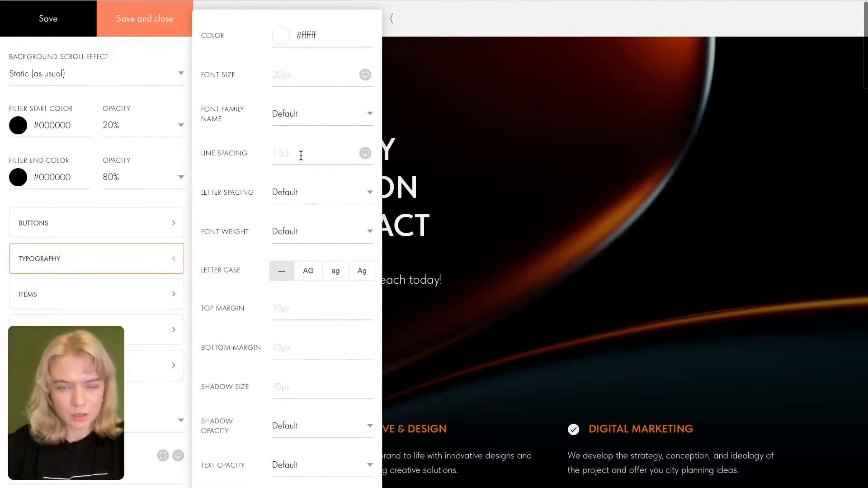
scroll(294, 171, "up", 10)
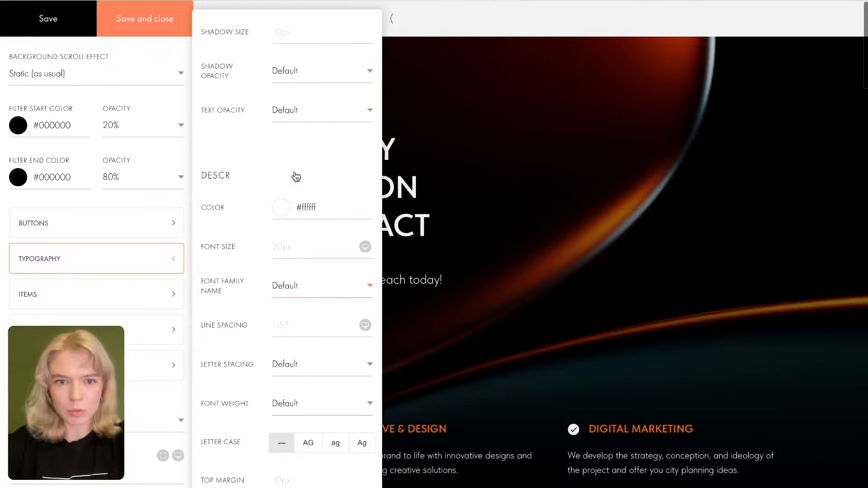
scroll(296, 177, "up", 3)
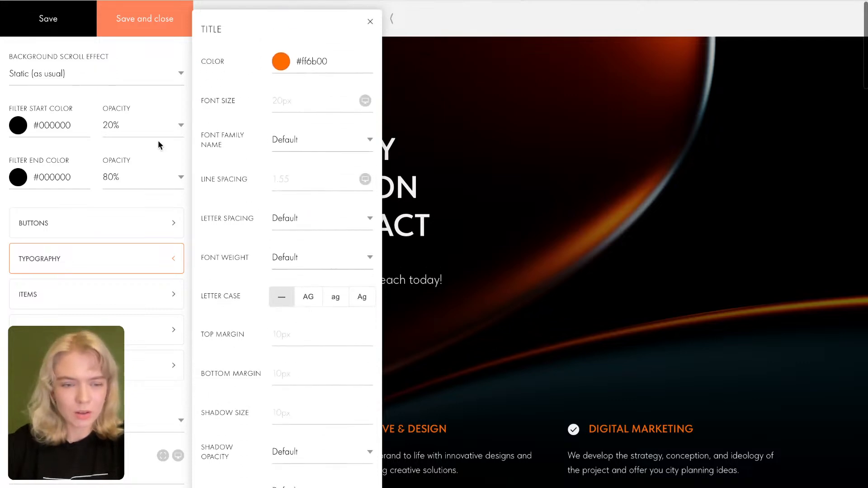
left_click(85, 307)
left_click(84, 327)
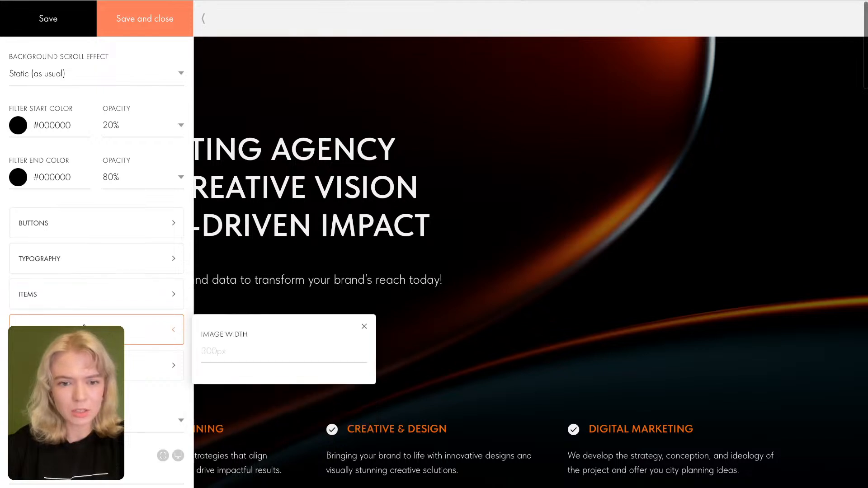
left_click(98, 257)
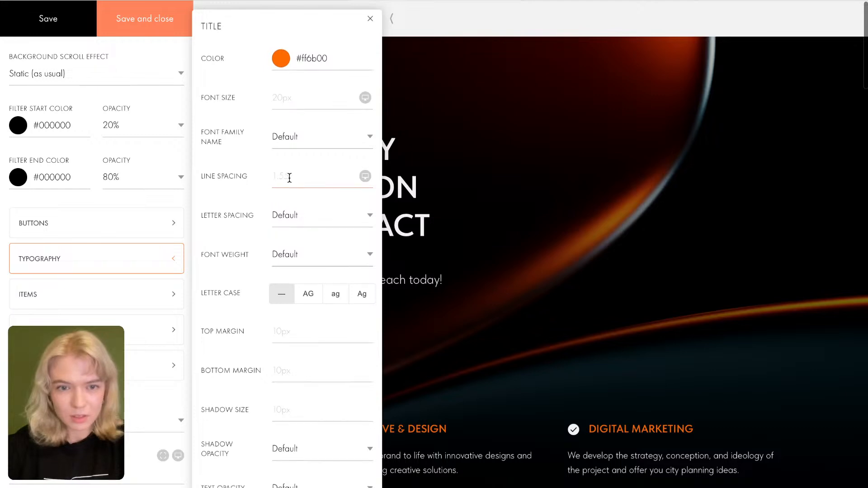
scroll(289, 178, "down", 1)
scroll(290, 181, "down", 5)
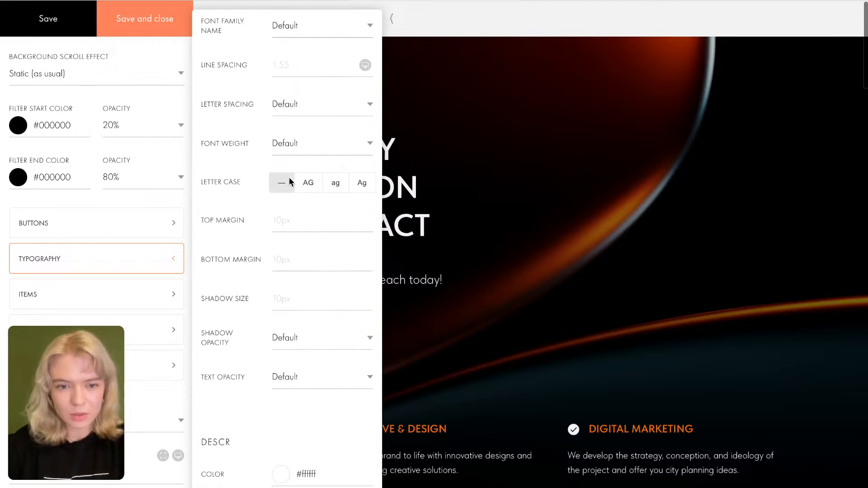
scroll(324, 312, "down", 2)
left_click(484, 287)
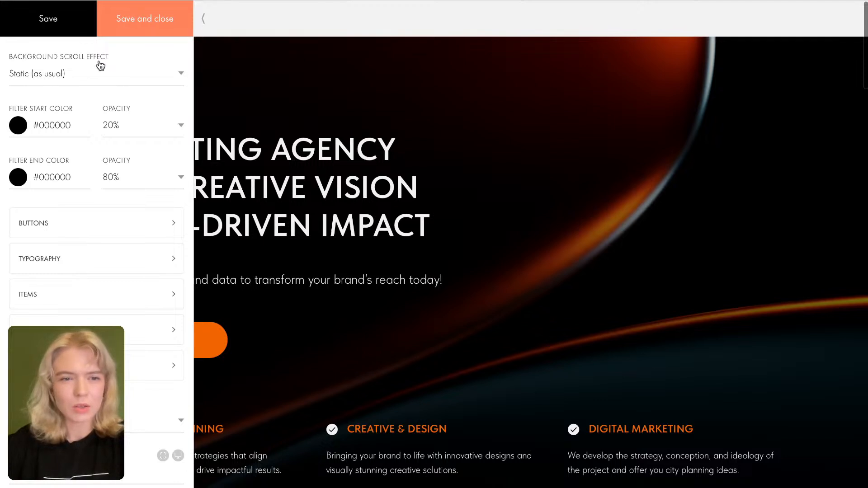
left_click(148, 26)
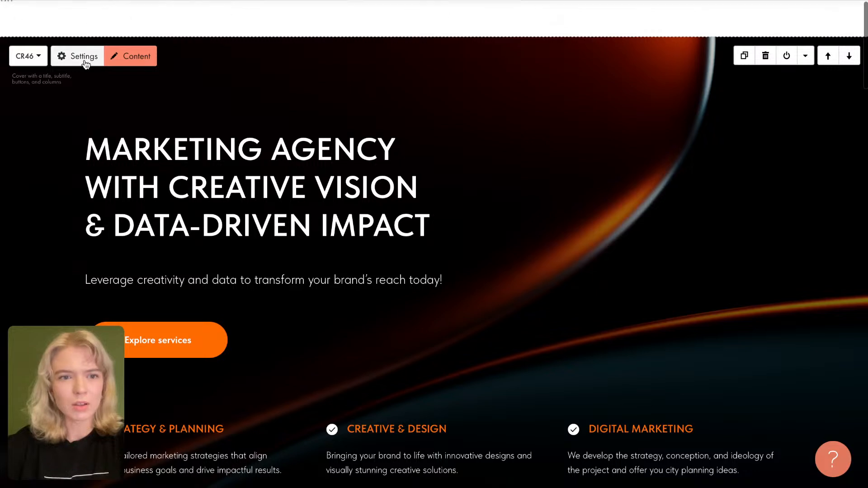
Step: Reopen the cover's settings, check the filter colors, title tag, border radius, padding and background position options, and close them
left_click(85, 62)
scroll(96, 204, "down", 5)
scroll(97, 203, "up", 2)
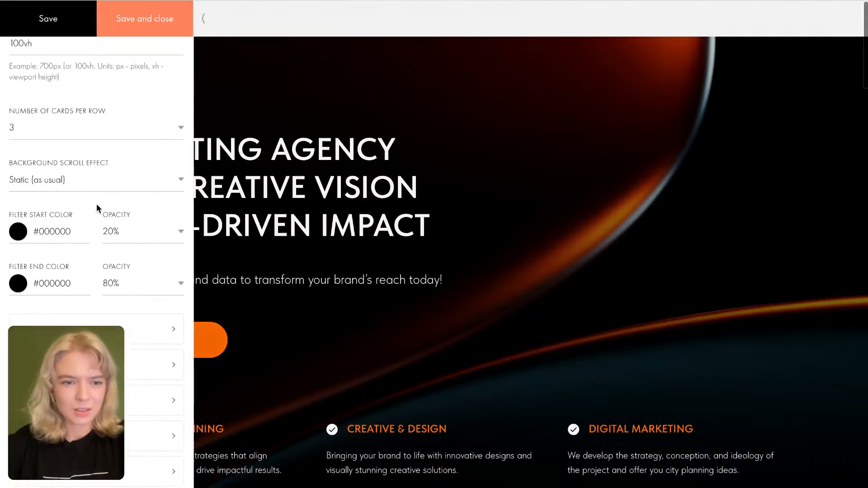
scroll(96, 203, "up", 3)
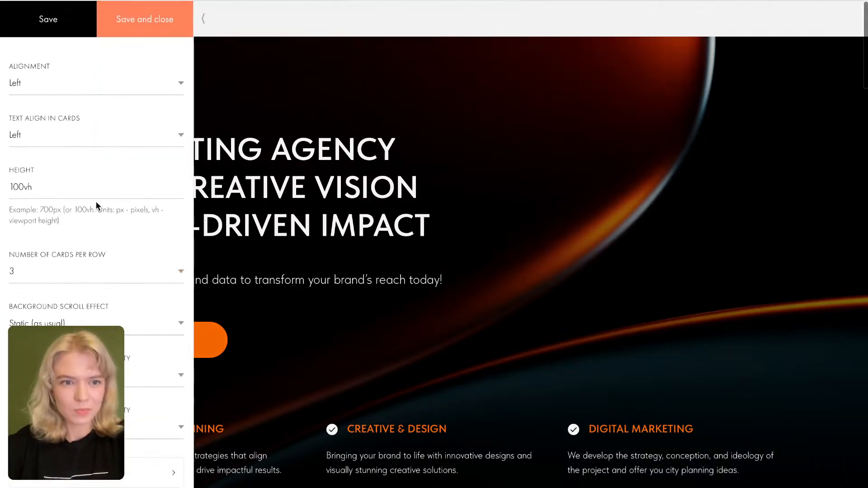
scroll(46, 246, "down", 4)
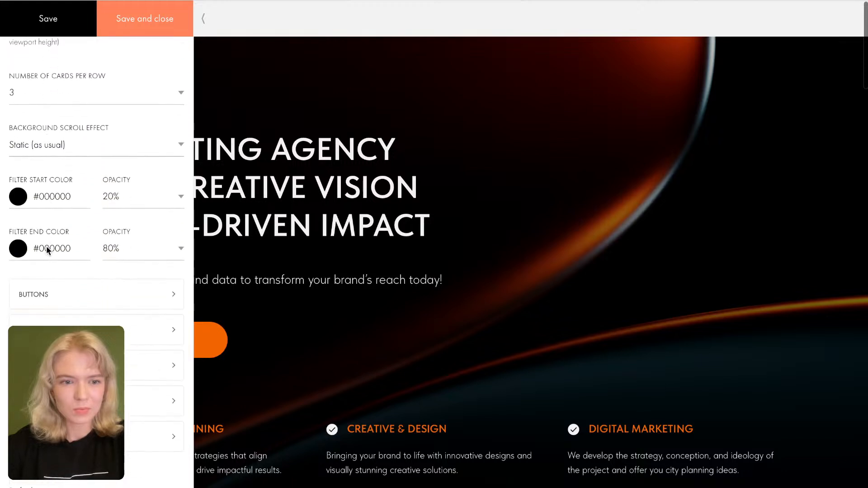
scroll(58, 246, "down", 3)
scroll(72, 253, "down", 3)
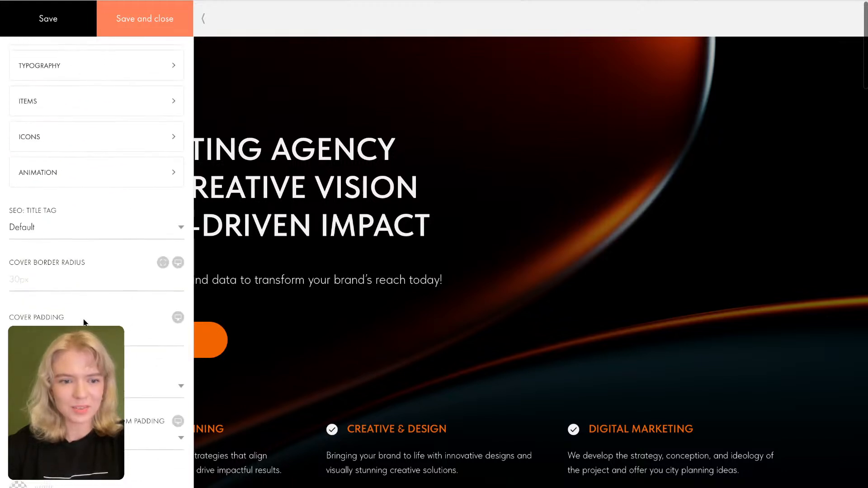
scroll(83, 322, "down", 3)
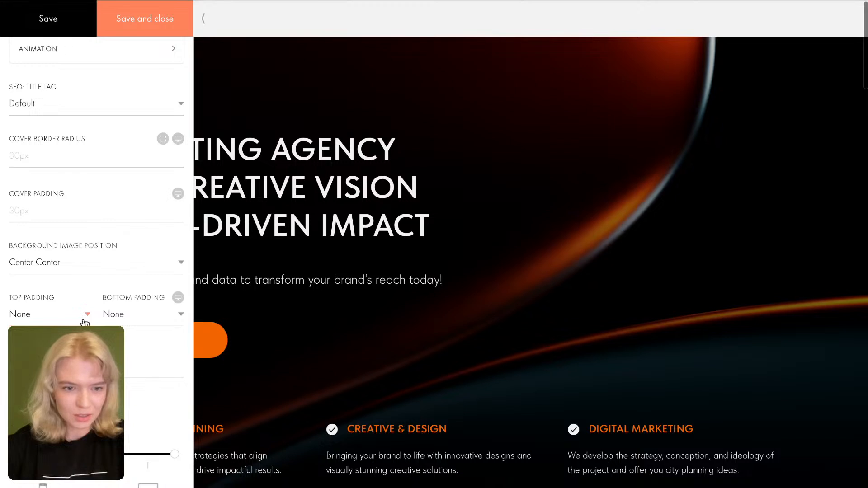
scroll(85, 323, "down", 3)
scroll(83, 320, "up", 4)
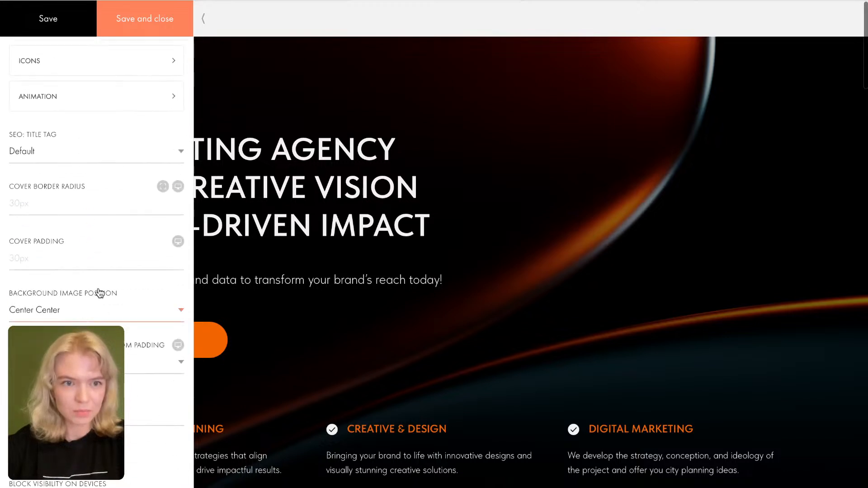
scroll(91, 204, "up", 2)
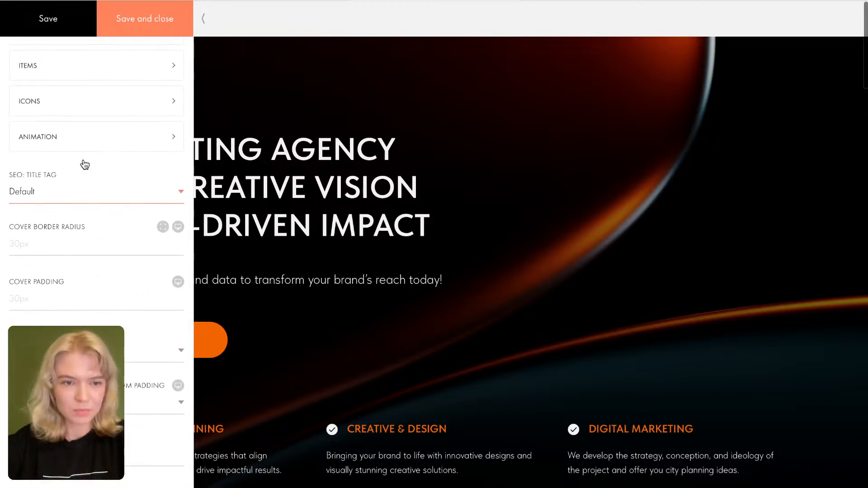
left_click(145, 30)
Step: Color the entire cover heading "Marketing agency with creative vision & data-driven impact" orange #FF6B00 from the colors on the page
left_click(205, 149)
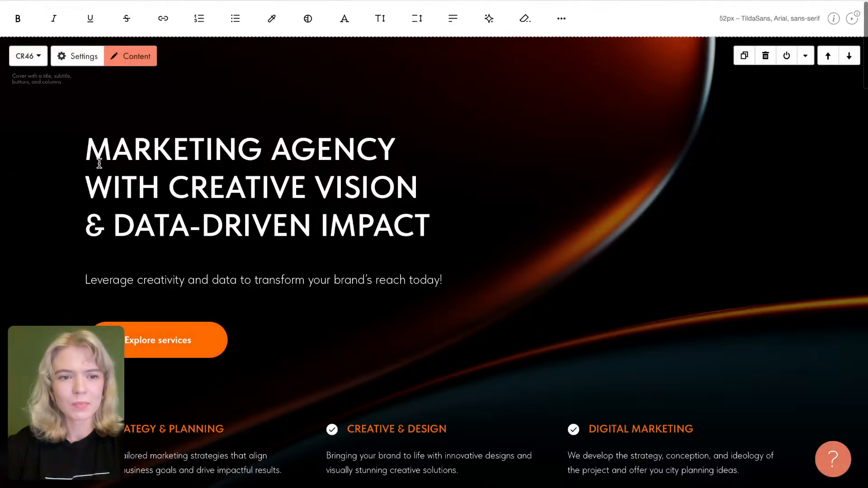
left_click_drag(86, 151, 436, 225)
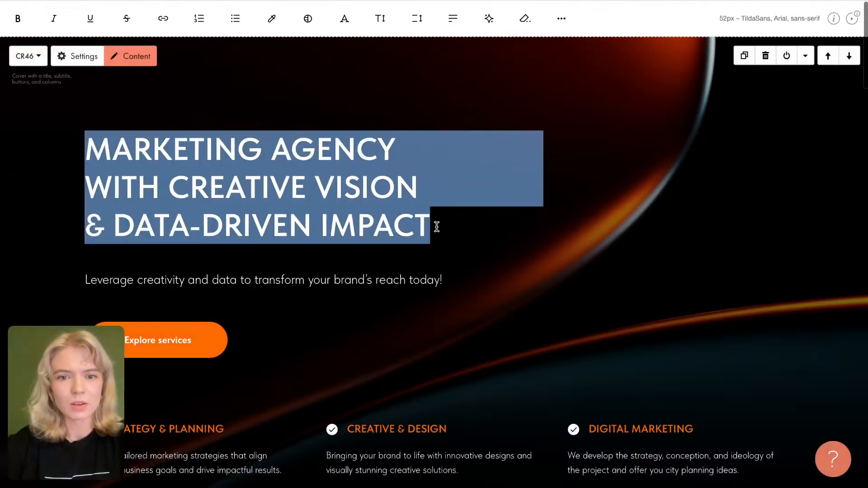
left_click(276, 27)
left_click(317, 239)
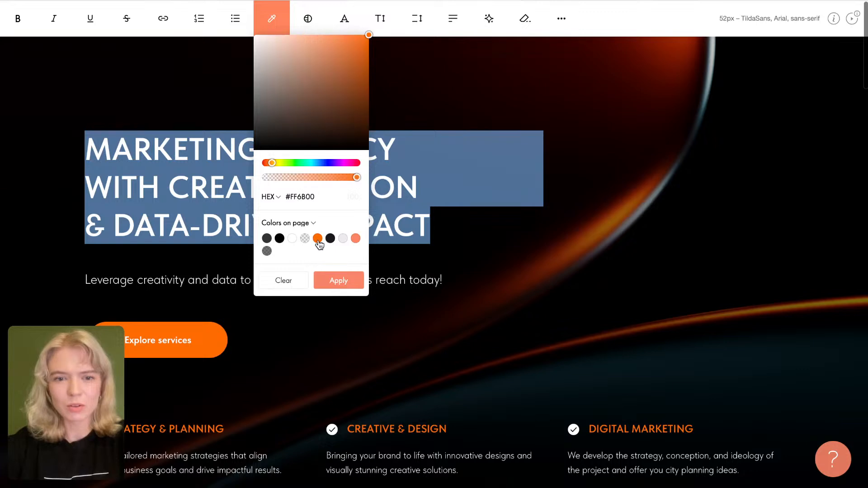
left_click(338, 280)
left_click(310, 263)
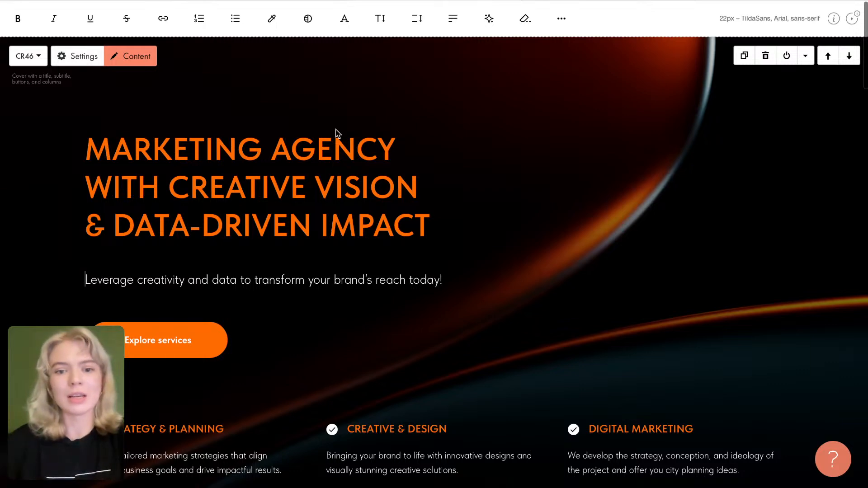
Step: Check the font families offered for the cover heading and leave the text editing mode
scroll(351, 377, "down", 2)
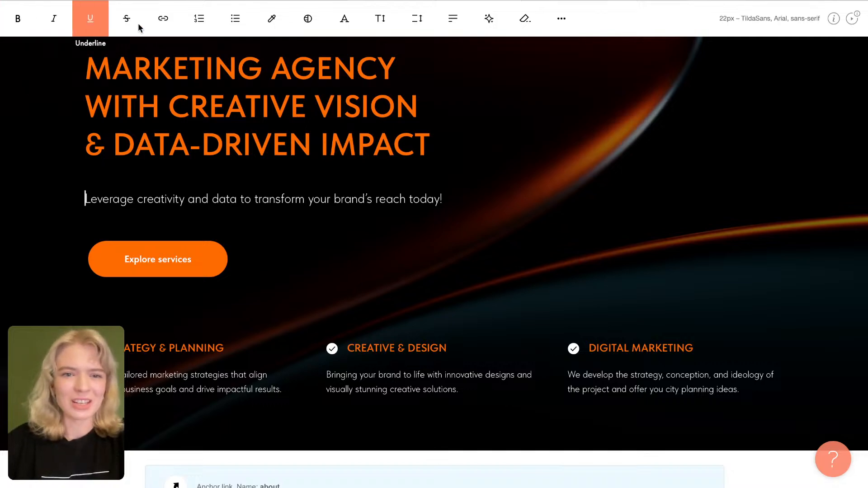
left_click(169, 144)
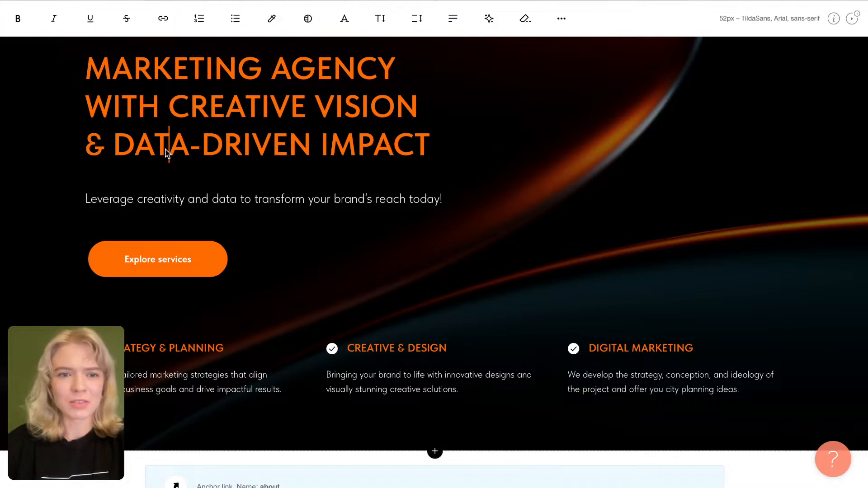
left_click(357, 21)
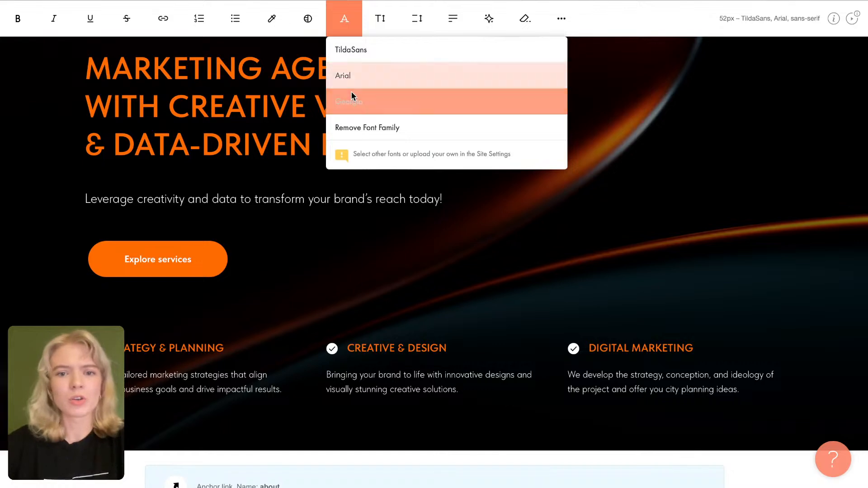
left_click(264, 251)
scroll(265, 251, "down", 1)
scroll(265, 251, "up", 2)
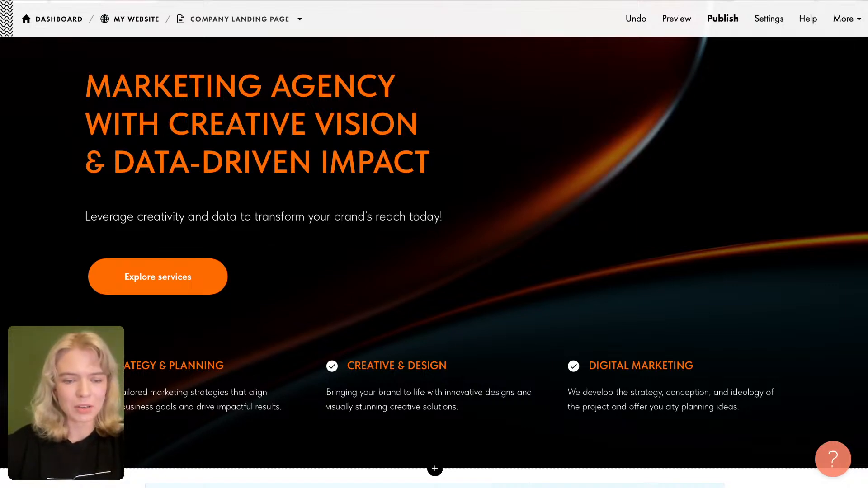
Step: Color the check mark bullets of the cover's three service items orange #FF6B00 from the colors on the page and save
scroll(434, 245, "down", 1)
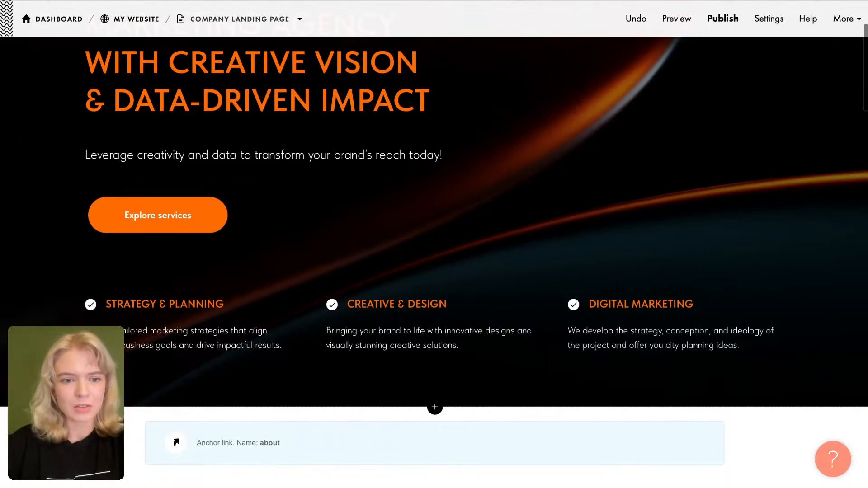
left_click(90, 306)
scroll(90, 310, "down", 3)
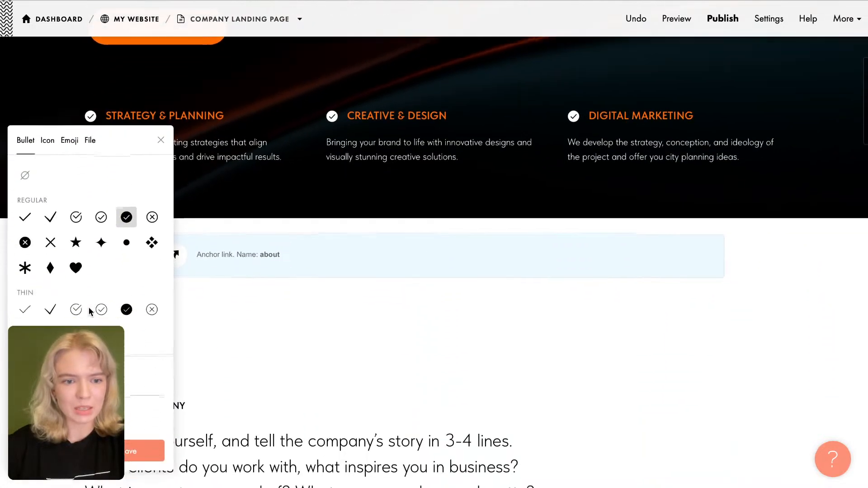
left_click(88, 385)
left_click(88, 387)
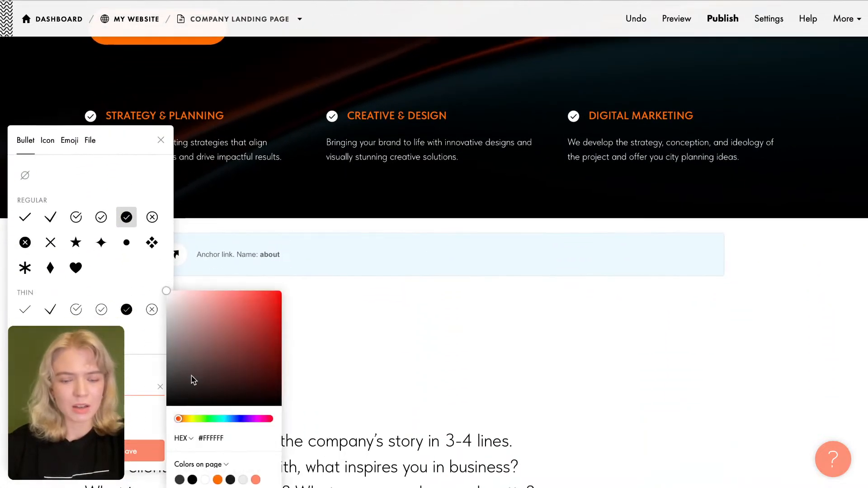
left_click(218, 479)
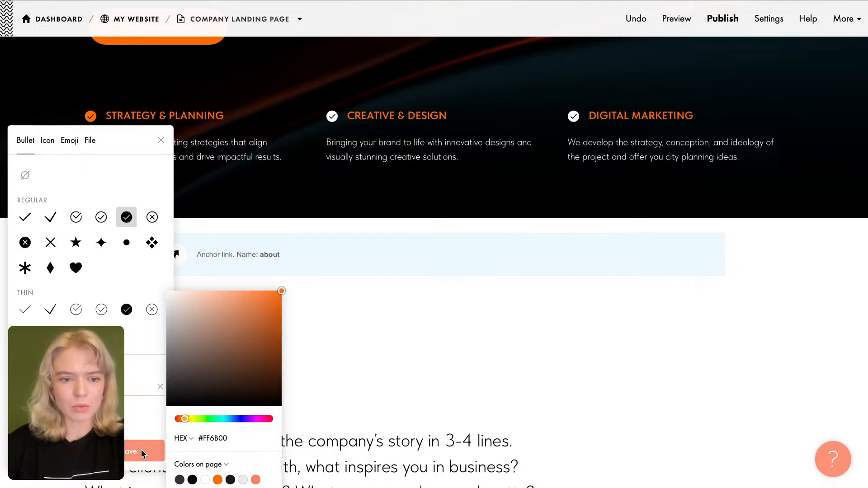
left_click(120, 452)
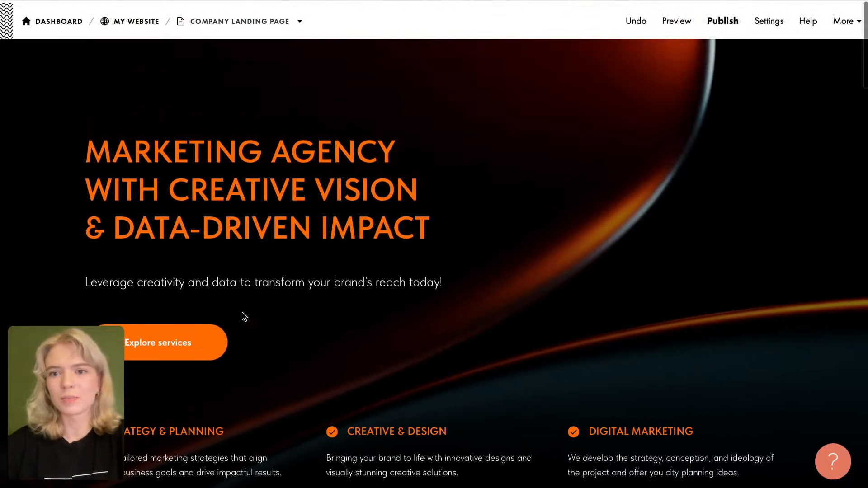
Step: Examine the placeholder description text in the About the company block below the cover
scroll(242, 316, "down", 7)
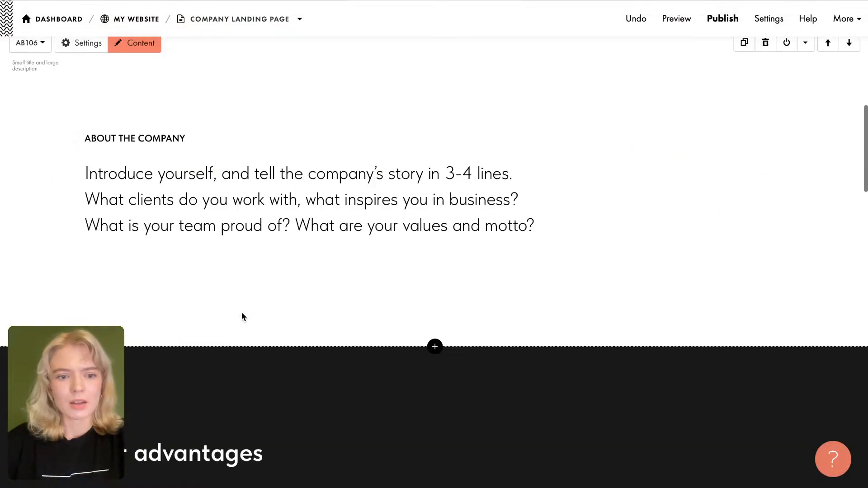
left_click(243, 176)
scroll(243, 176, "up", 2)
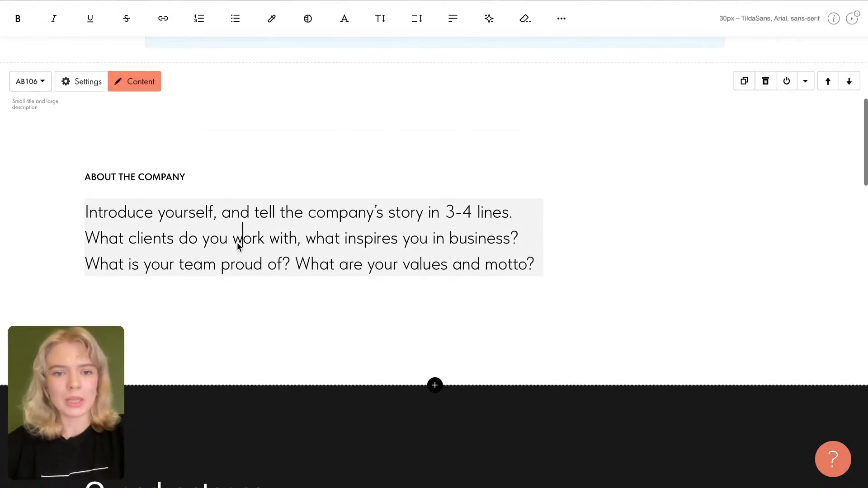
scroll(239, 231, "down", 1)
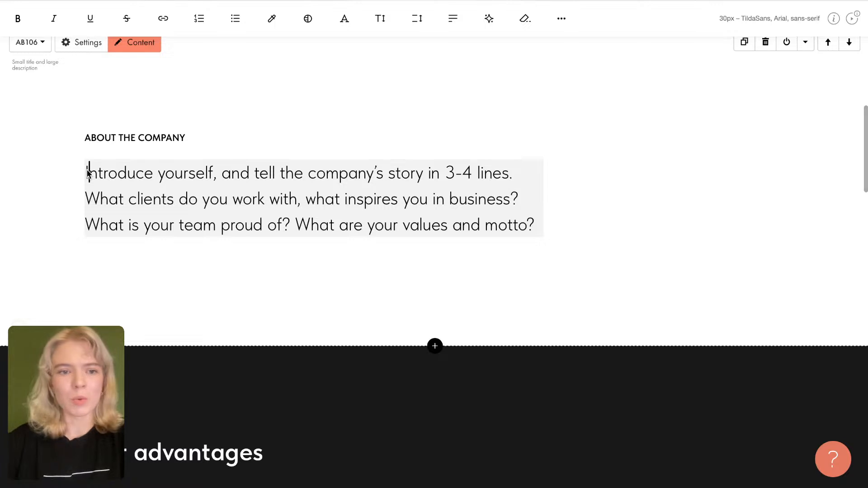
left_click_drag(87, 172, 534, 229)
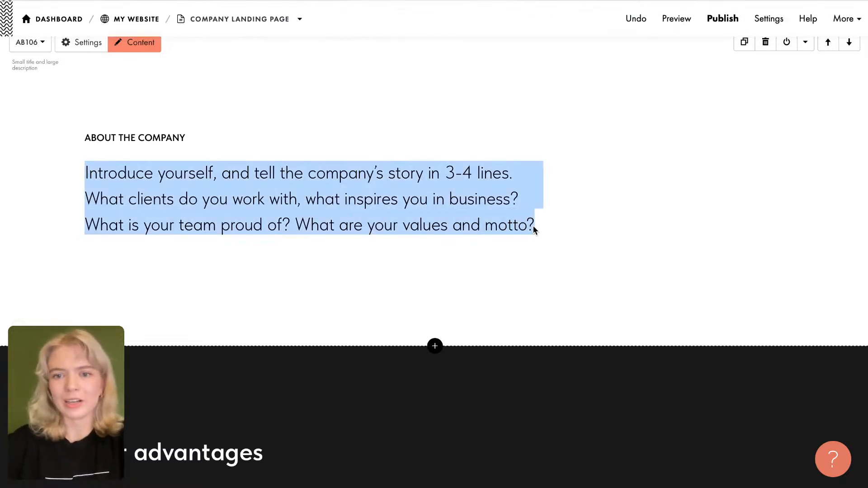
left_click(522, 209)
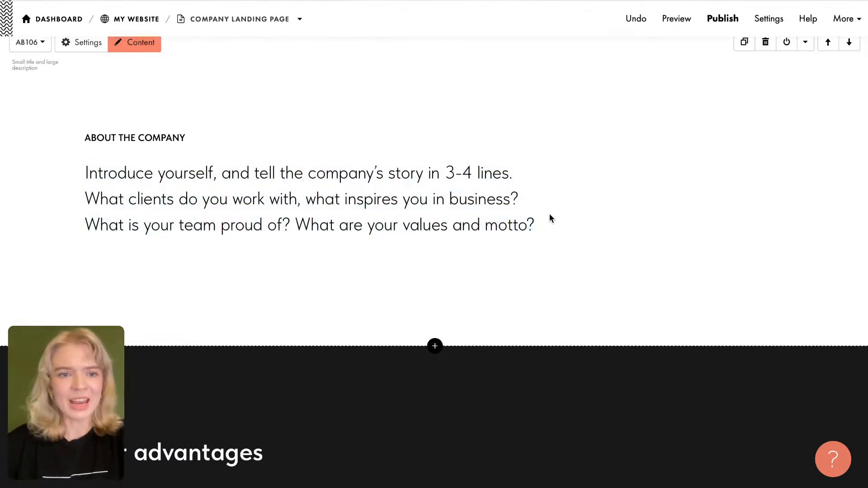
scroll(549, 213, "up", 3)
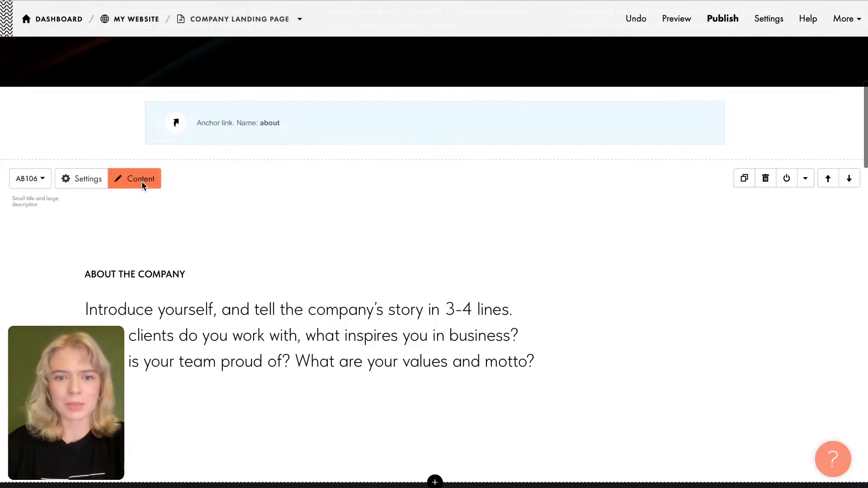
Step: Open the AI Assistant for the About the company description, review its agreement page and return to the website description
left_click(252, 310)
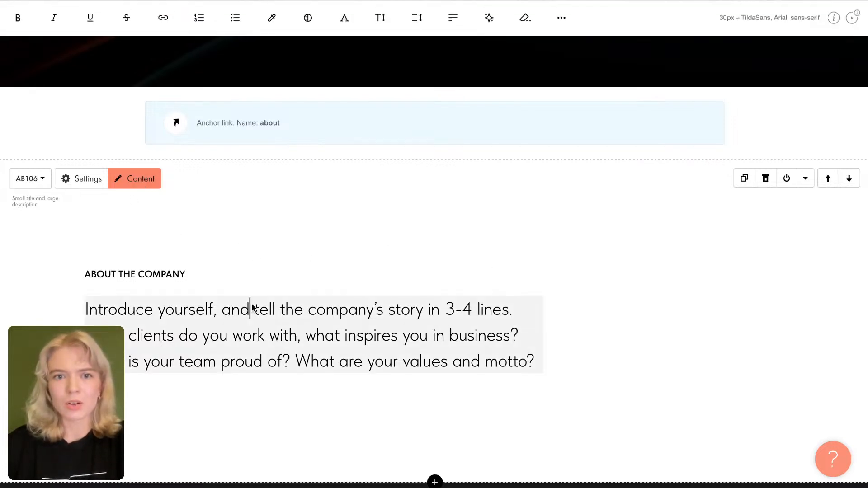
left_click(489, 22)
left_click(601, 31)
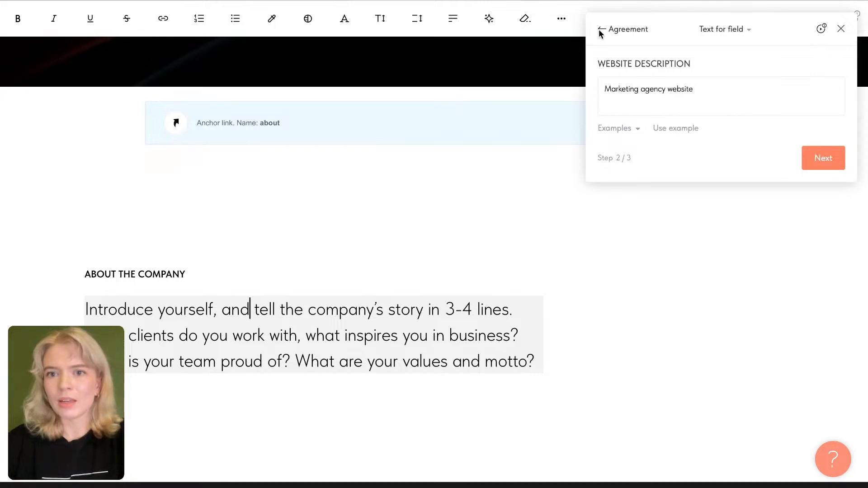
left_click(599, 29)
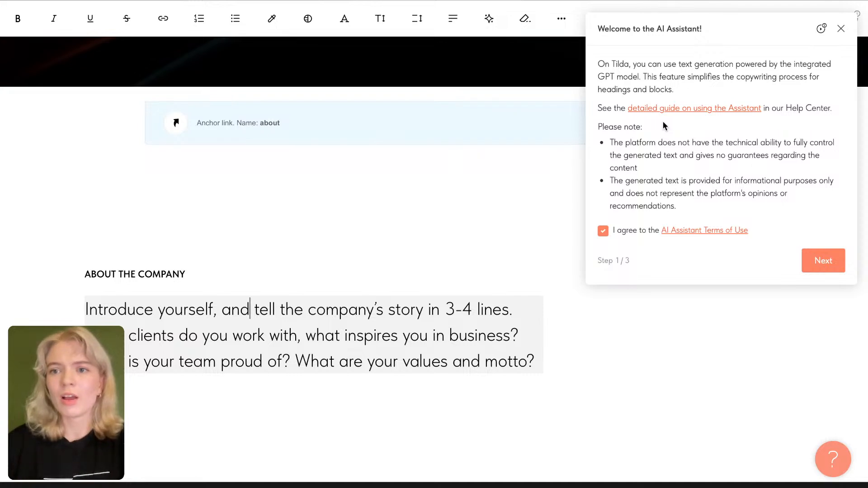
left_click(817, 263)
left_click(715, 97)
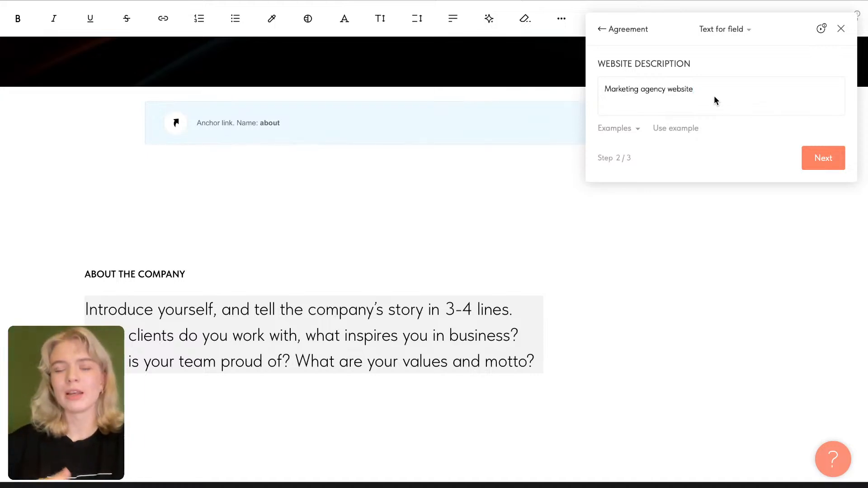
Step: Check the example website descriptions and continue to the prompt with "Marketing agency website" as the description
left_click(638, 129)
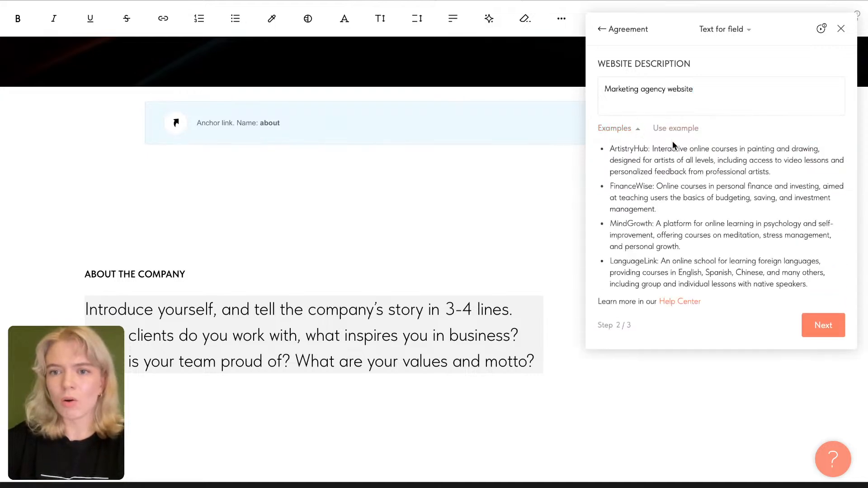
scroll(674, 145, "down", 1)
mouse_move(653, 178)
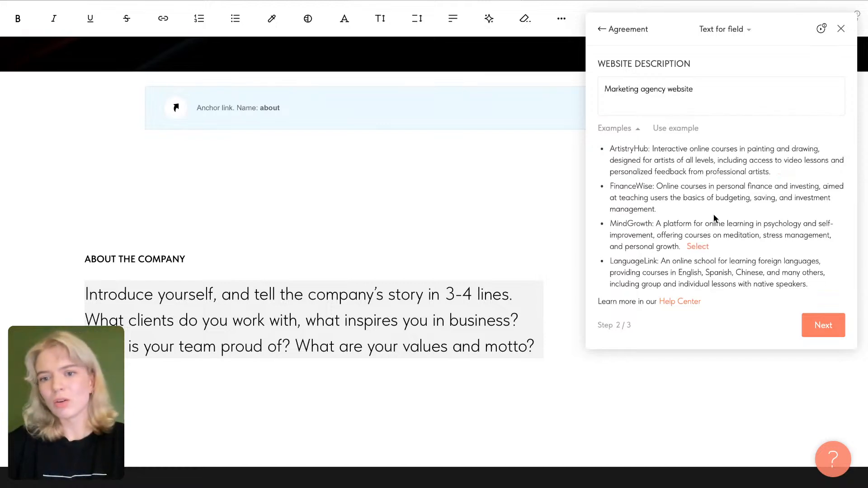
left_click(711, 104)
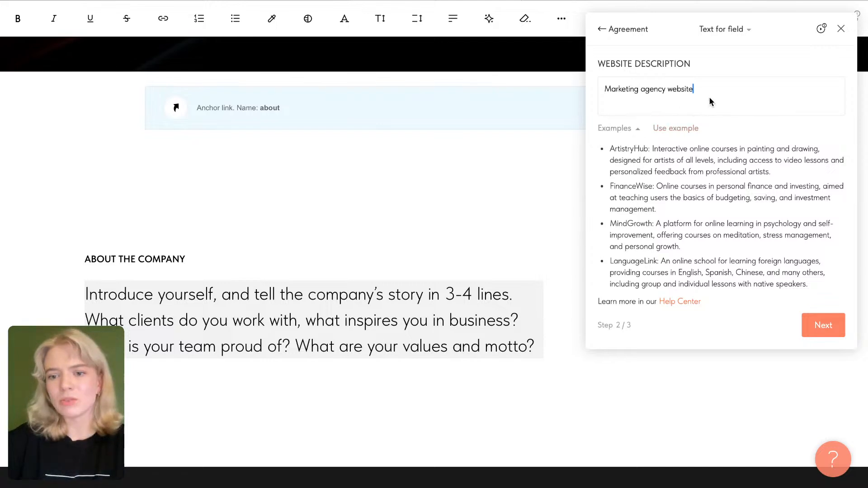
left_click(823, 330)
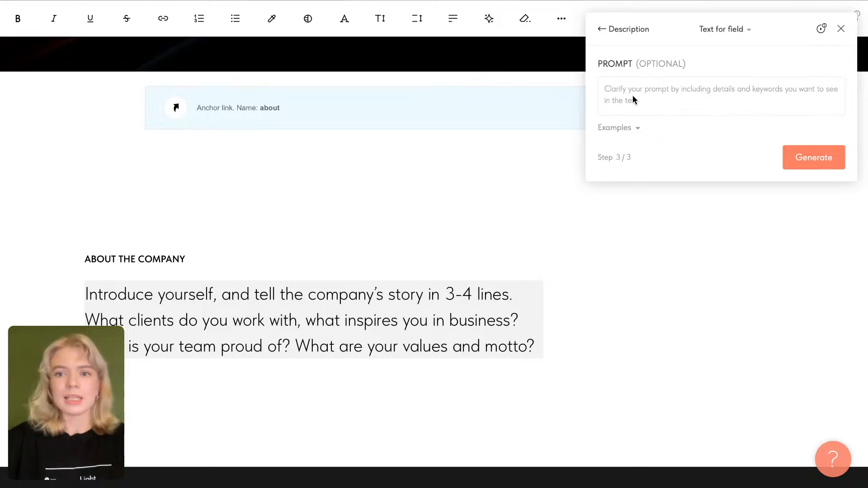
Step: Enter the AI Assistant prompt: generate two sentences for "About me section"
type("gene")
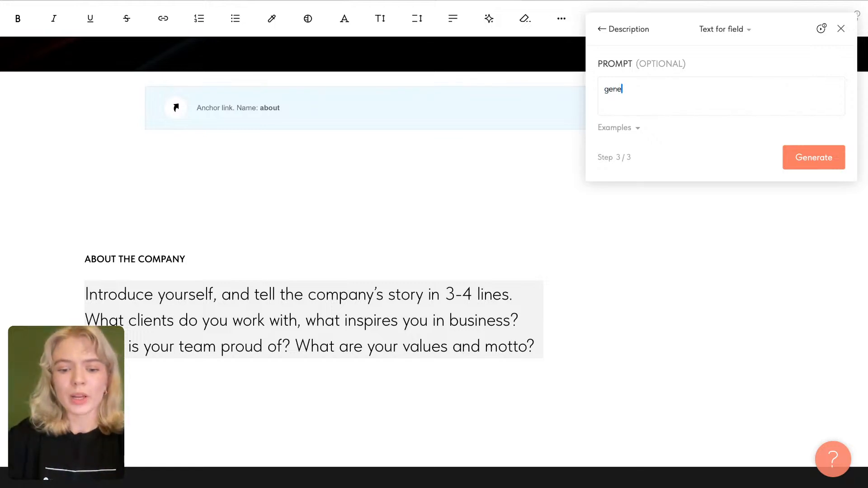
type("rate ")
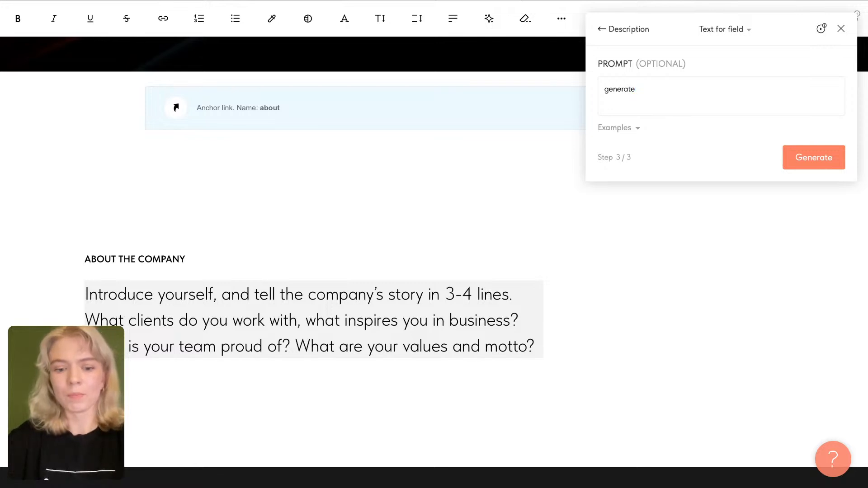
type("two s")
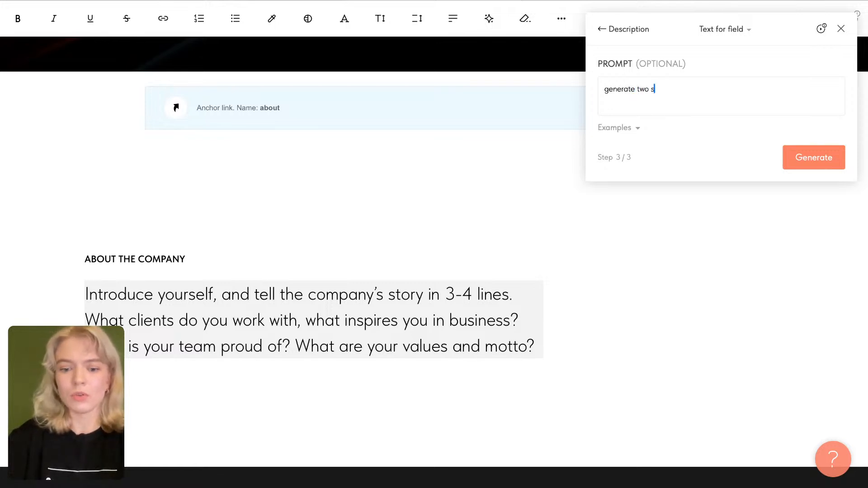
type("entence of")
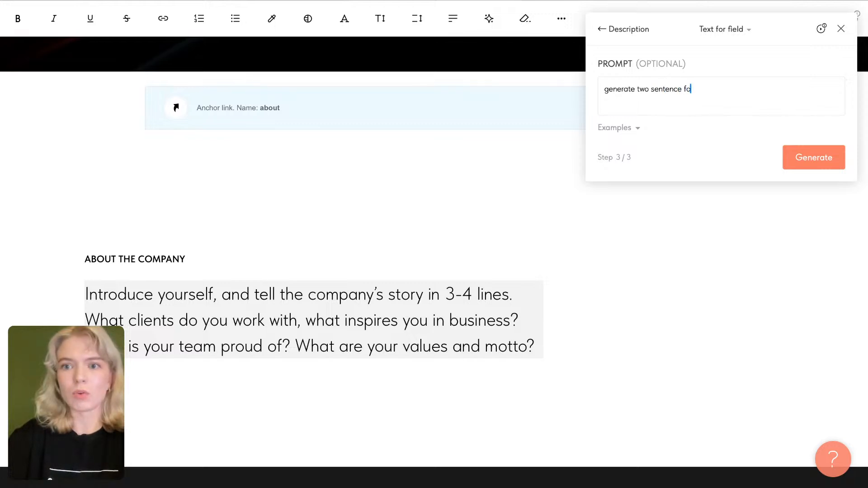
key("BackSpace")
key("BackSpace")
key("BackSpace")
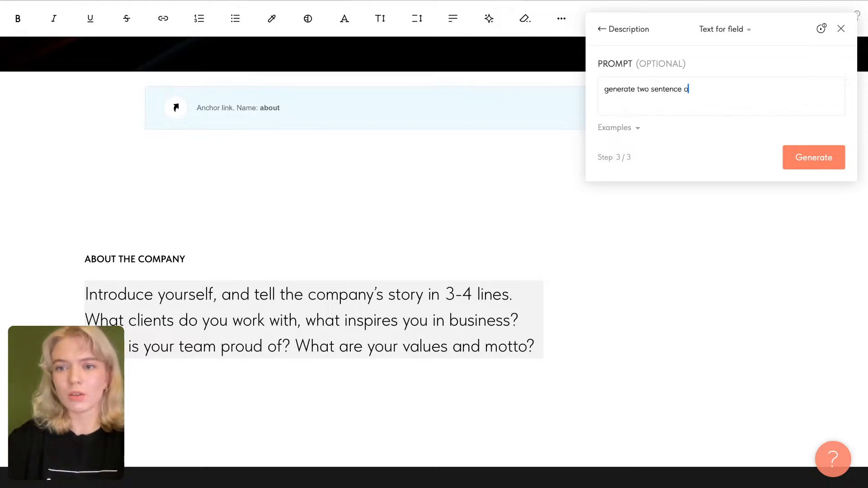
type("s for")
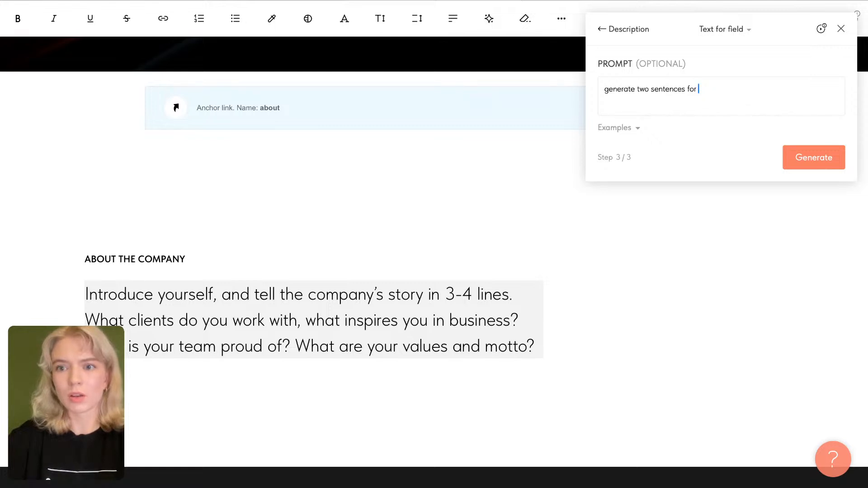
type(" \"Ab")
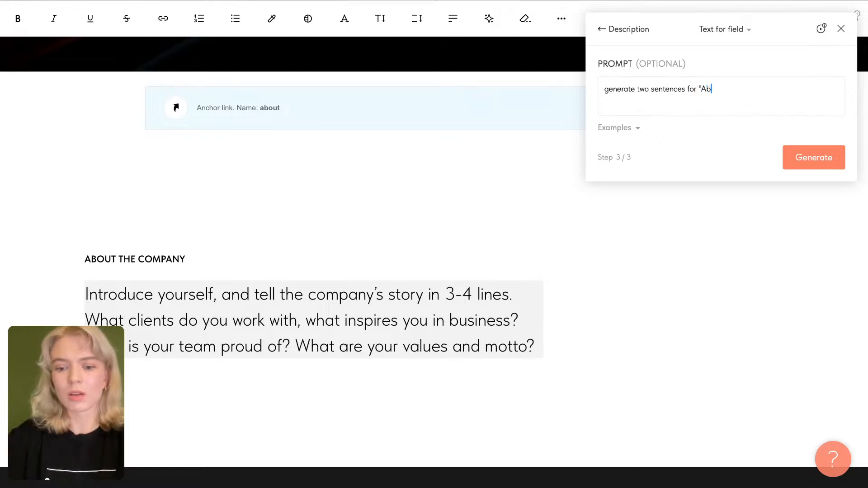
type("out me se")
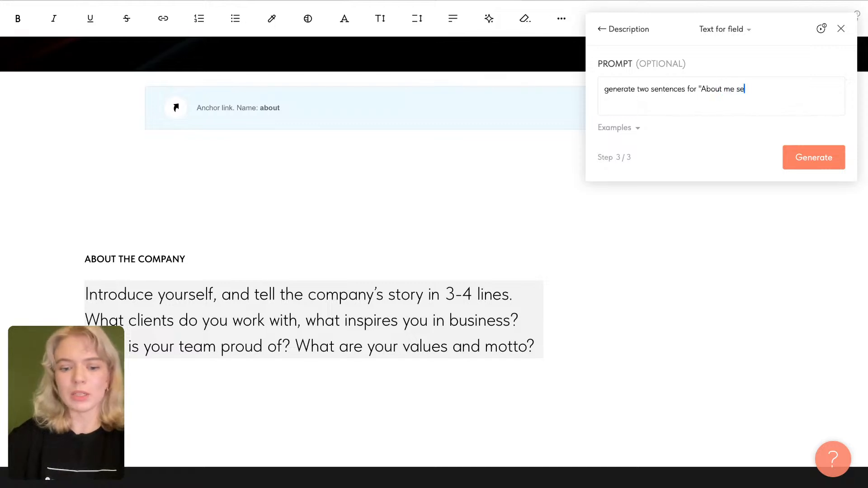
type("ction\"")
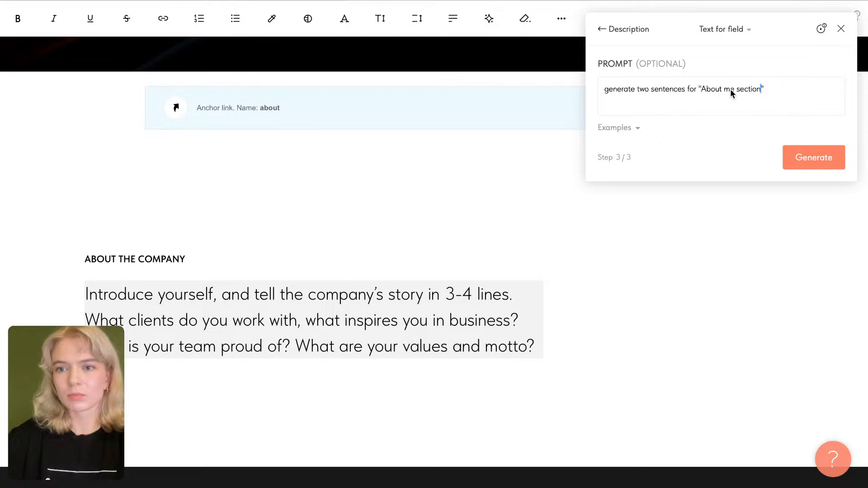
Step: Reword the prompt's ending to "About my company" block and generate the text
left_click_drag(724, 90, 756, 94)
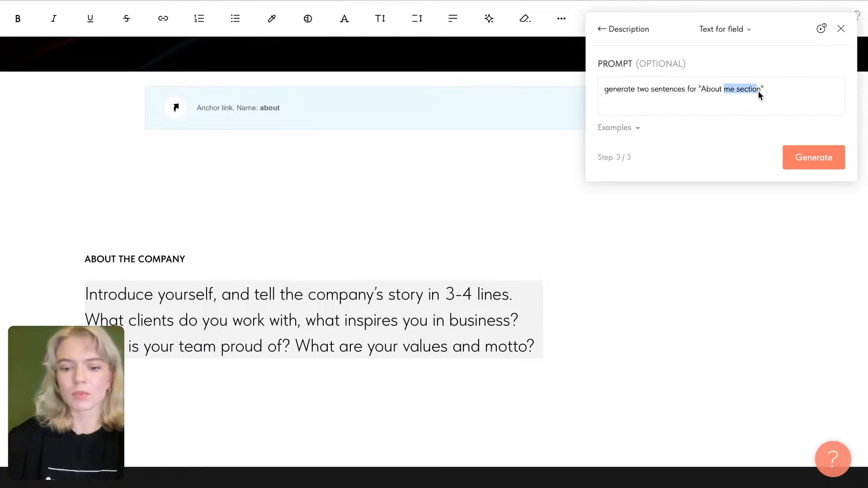
type("my com")
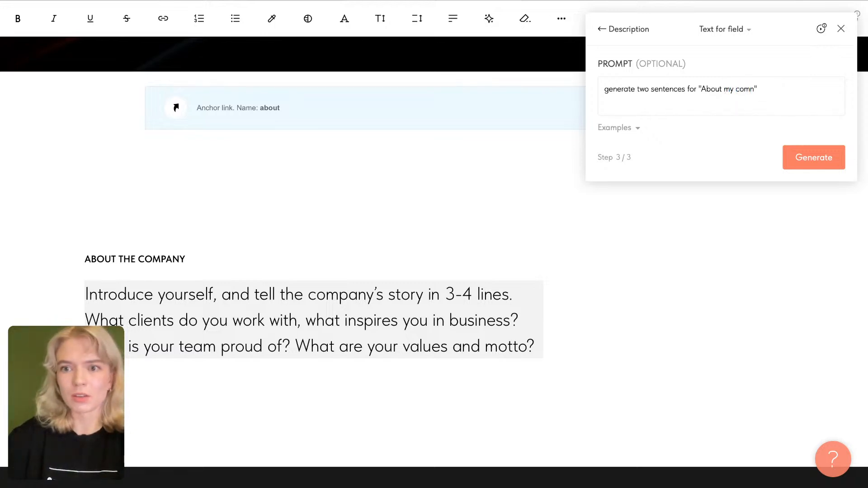
type("pa")
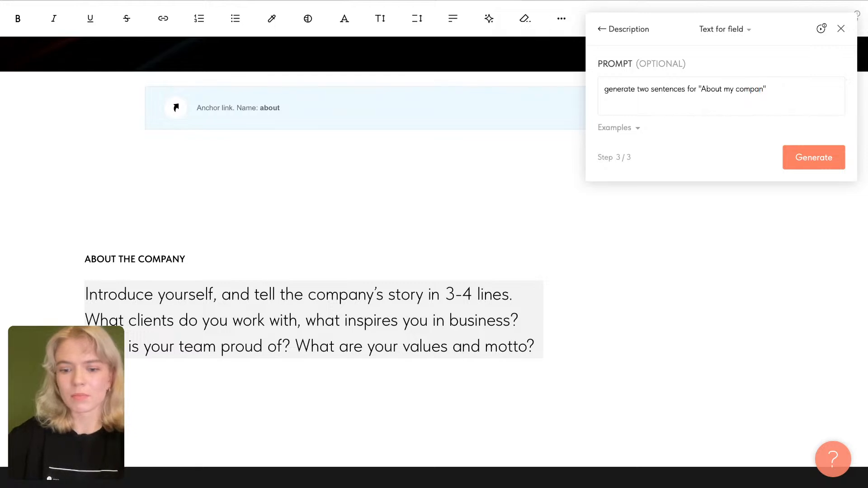
key("Right")
type("y")
left_click(789, 96)
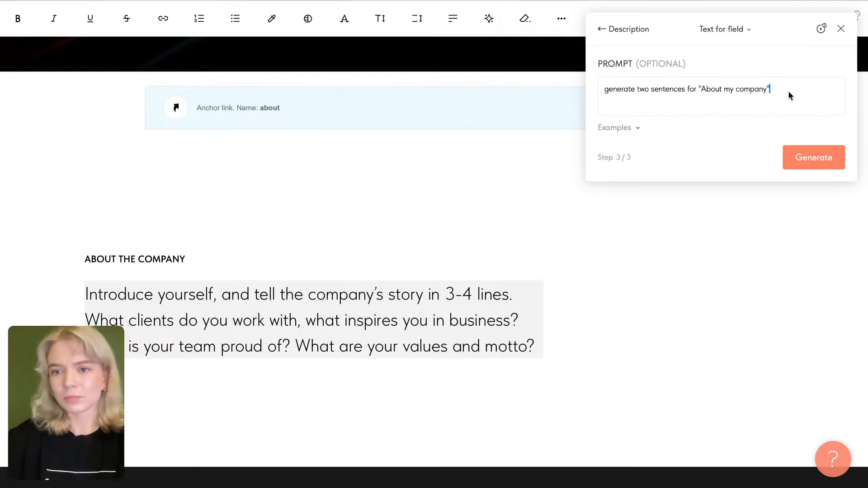
type("block")
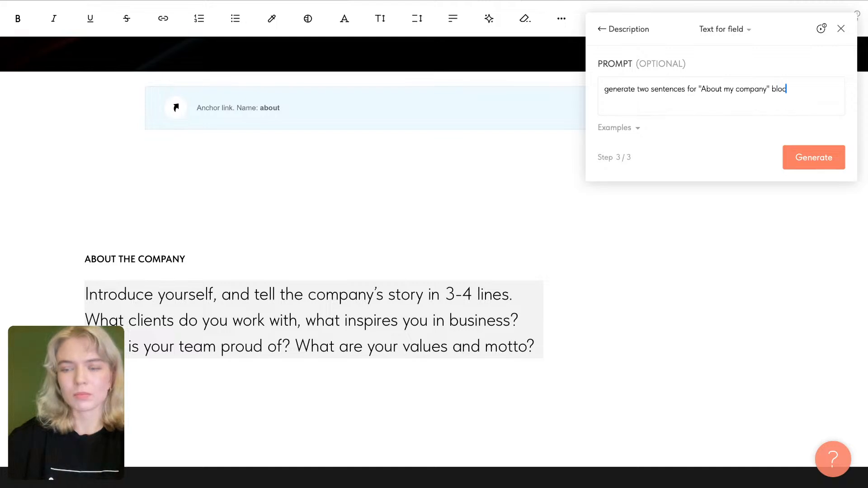
left_click(813, 167)
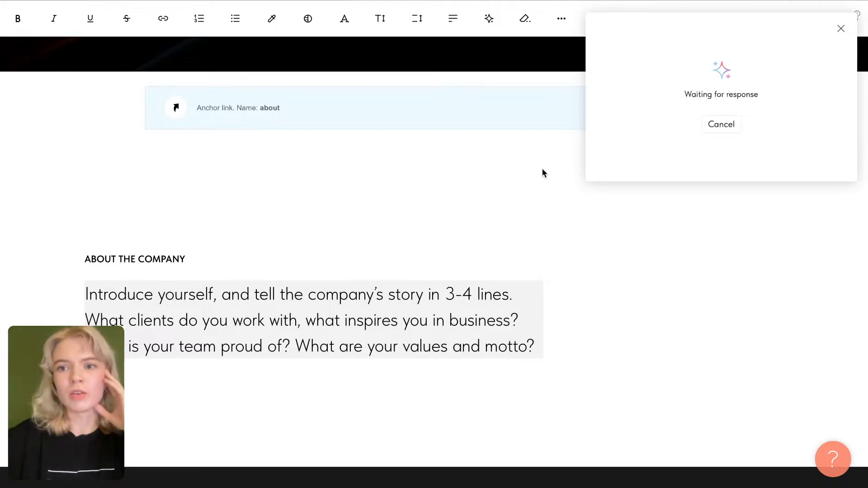
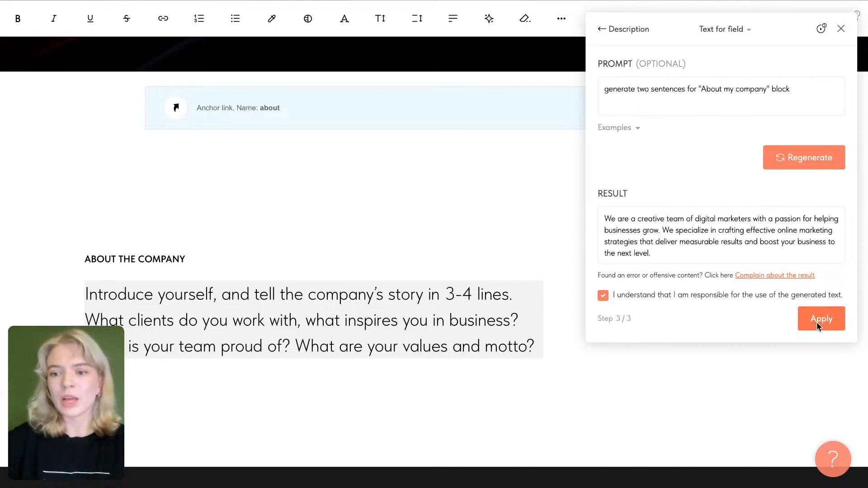
Step: Apply the generated two-sentence text to the About the company description and check it on the page
left_click(819, 319)
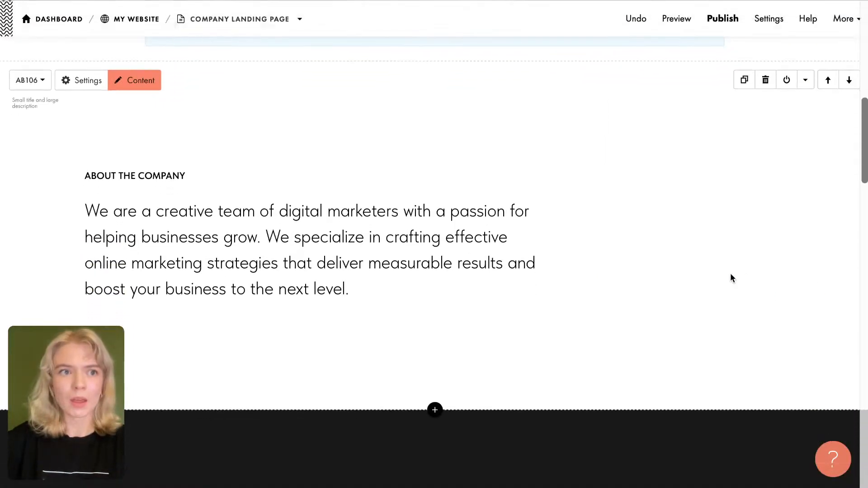
scroll(633, 256, "down", 1)
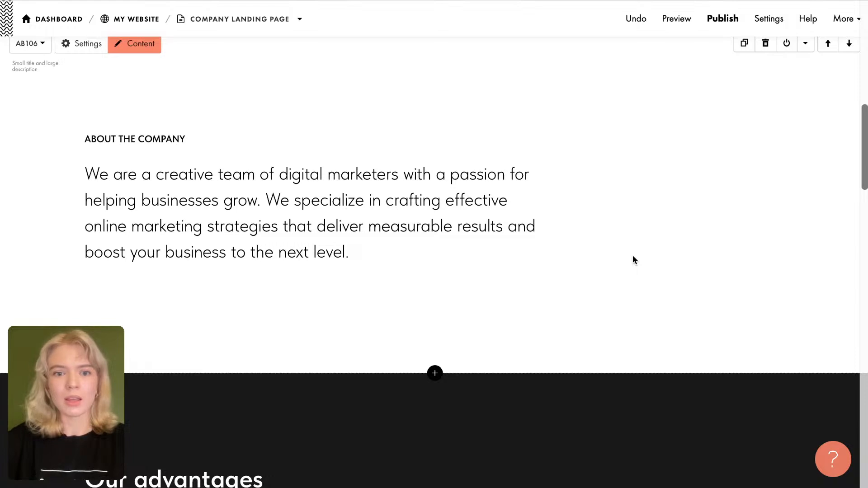
scroll(632, 255, "down", 7)
scroll(633, 255, "up", 6)
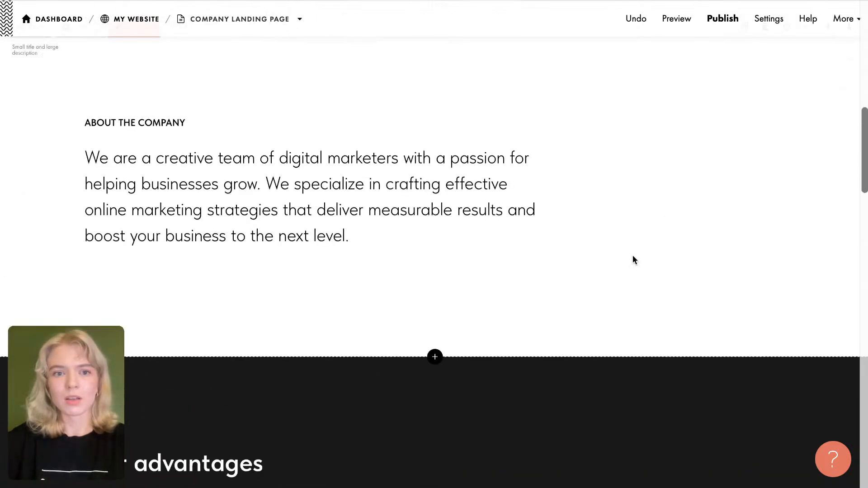
scroll(611, 217, "up", 9)
scroll(317, 312, "down", 2)
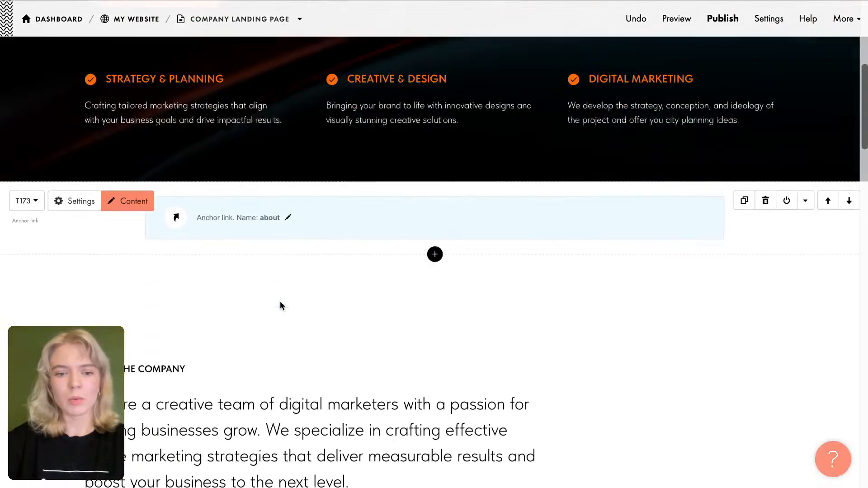
Step: Change the company description block's heading to ABOUT US
scroll(280, 302, "down", 4)
left_click(166, 240)
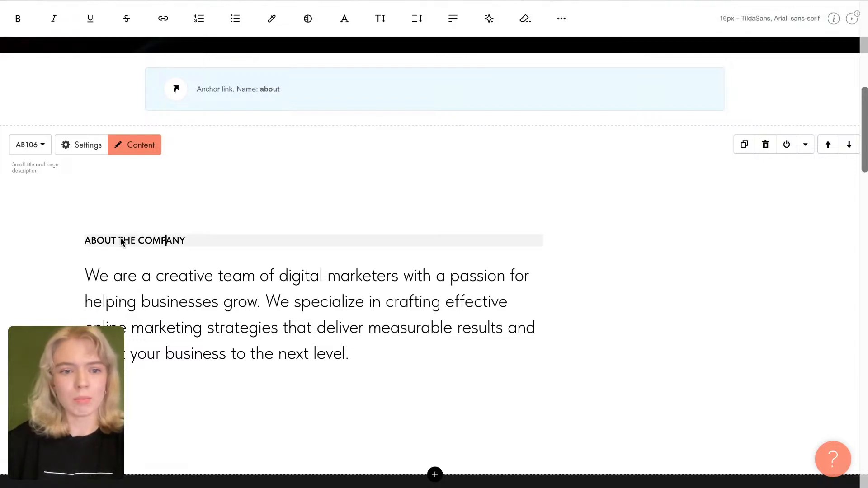
left_click_drag(119, 240, 194, 239)
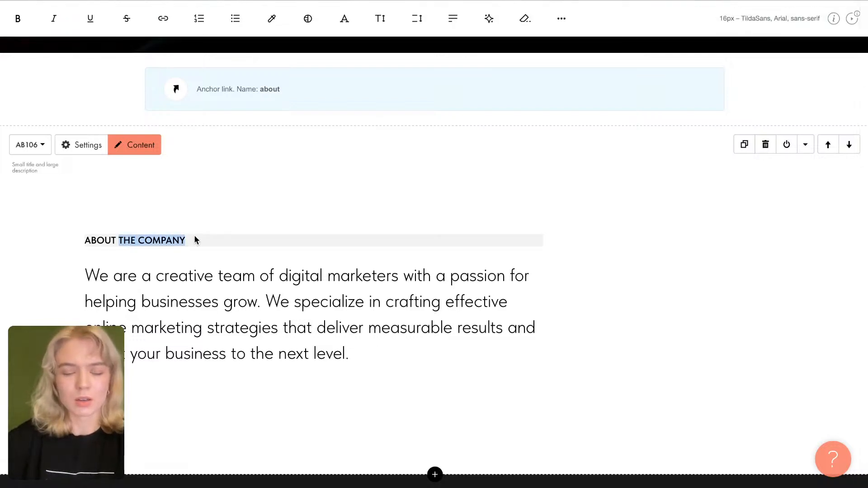
type("US")
left_click(361, 356)
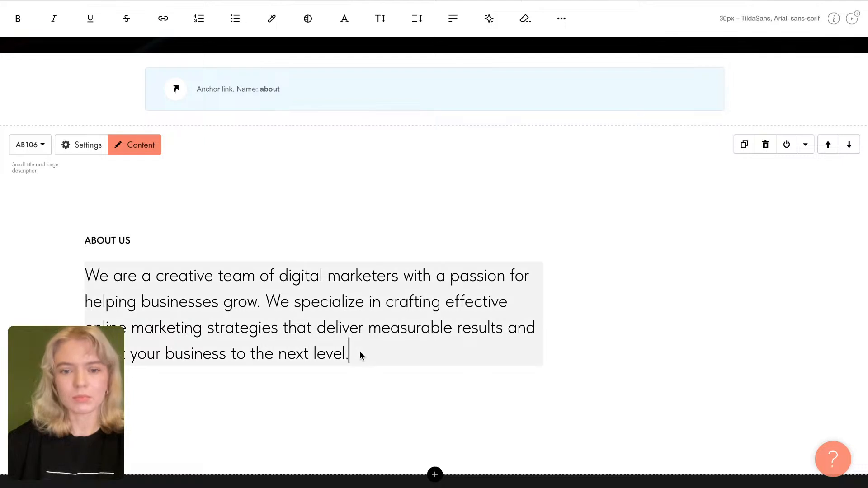
left_click(318, 159)
Step: Delete the Our advantages block below the About us section
scroll(318, 158, "down", 2)
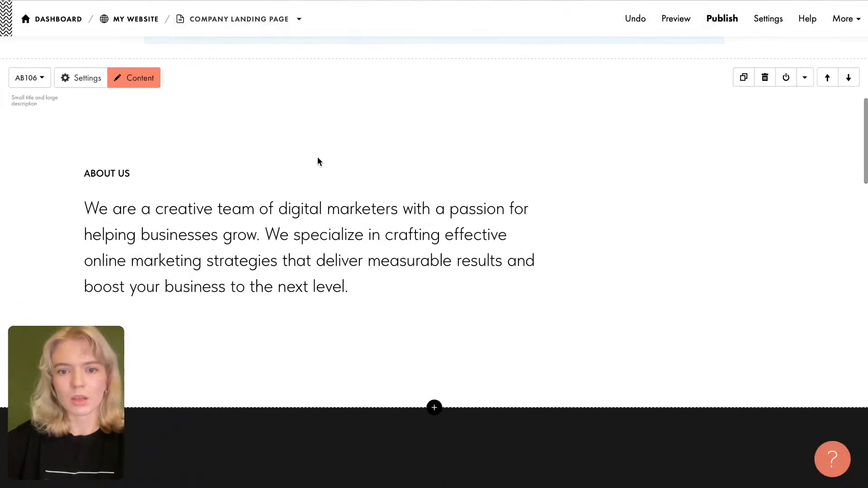
scroll(373, 252, "down", 1)
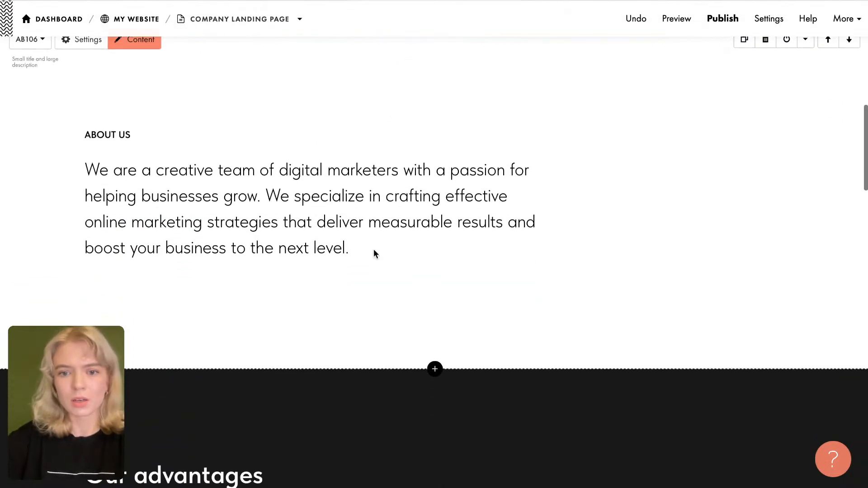
scroll(419, 264, "down", 12)
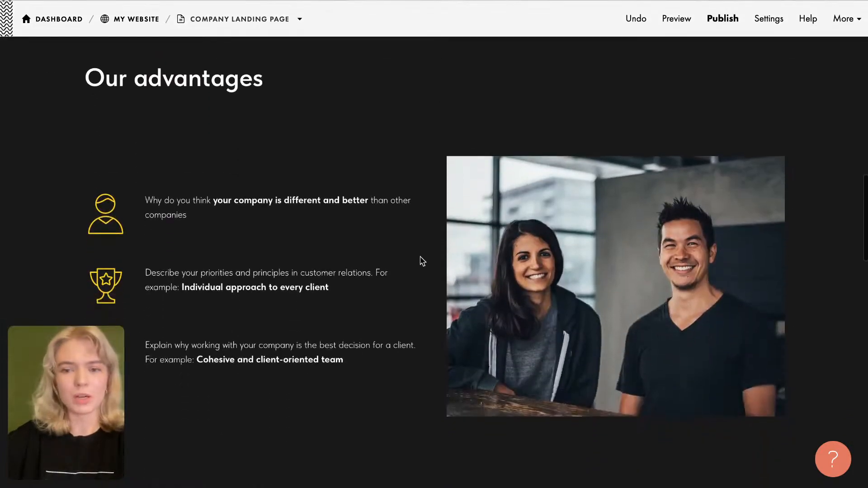
scroll(421, 261, "up", 3)
scroll(422, 262, "up", 2)
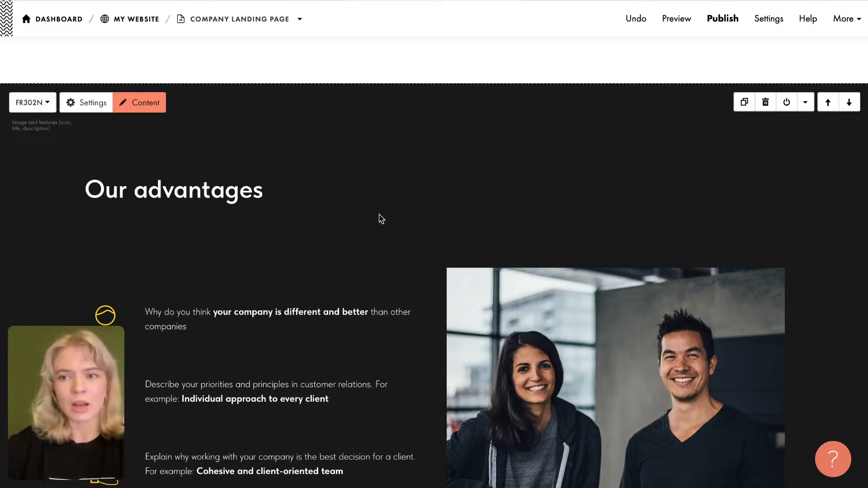
left_click(765, 103)
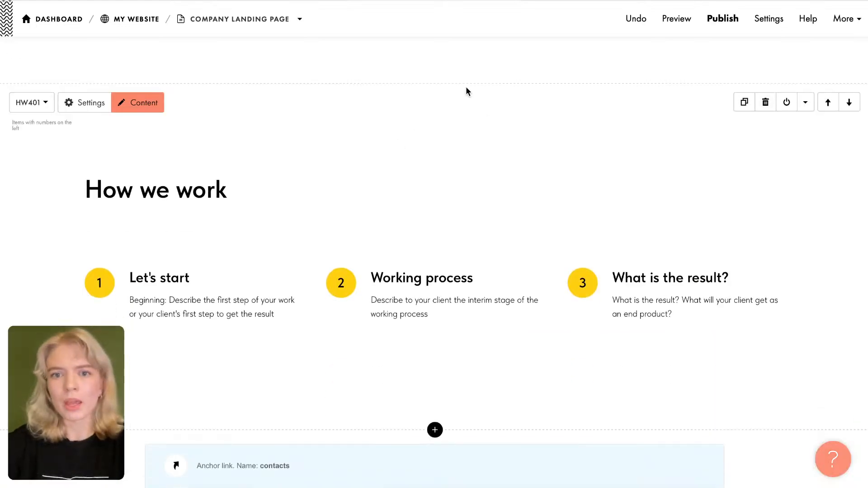
Step: Add the FR208 Cards in two columns block from the Features category between the About us and How we work sections
scroll(466, 94, "up", 2)
left_click(435, 174)
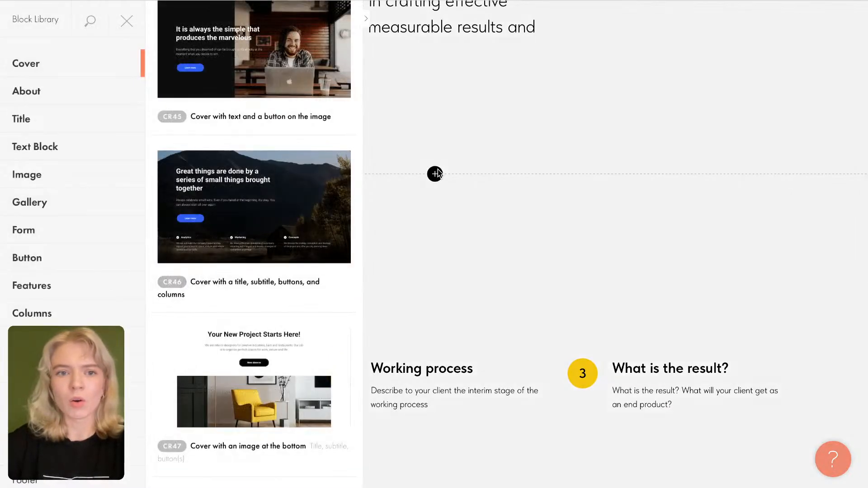
left_click(33, 289)
scroll(275, 272, "down", 15)
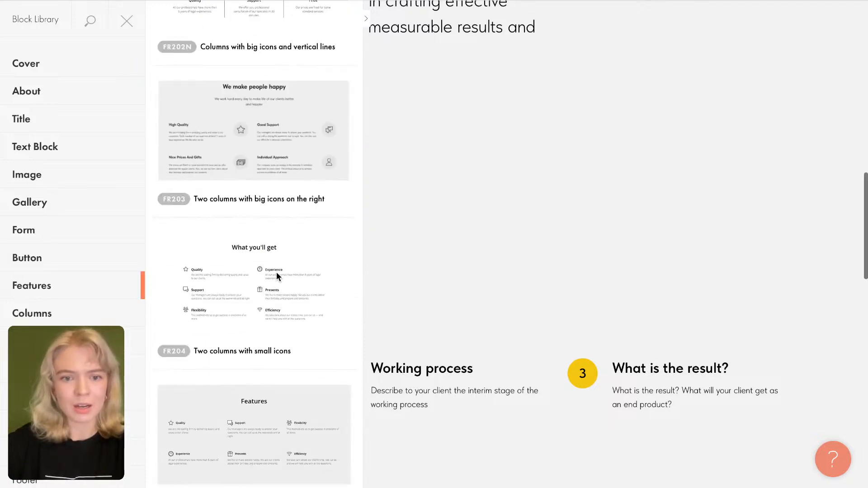
scroll(276, 273, "down", 8)
scroll(276, 246, "down", 6)
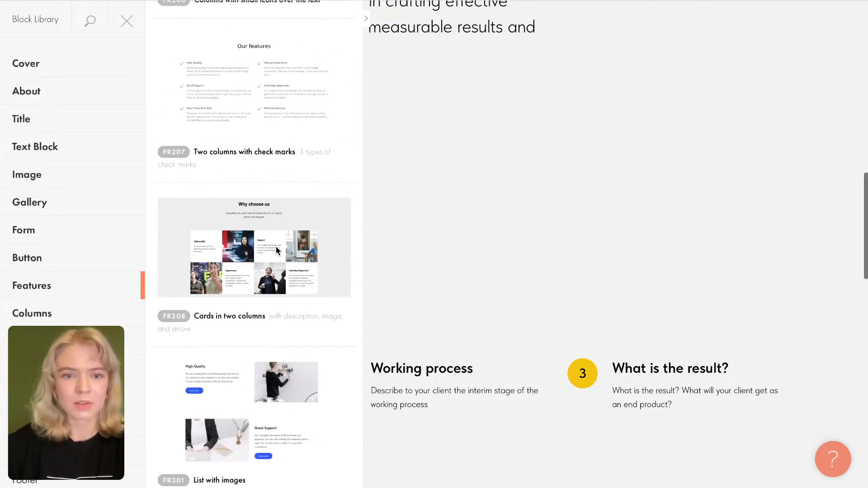
left_click(290, 214)
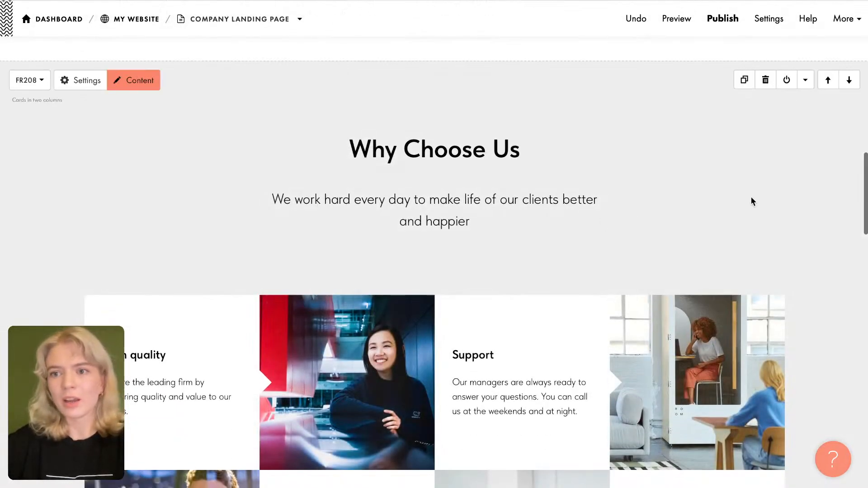
Step: Open AI text generation for the whole Why Choose Us block
scroll(538, 209, "down", 2)
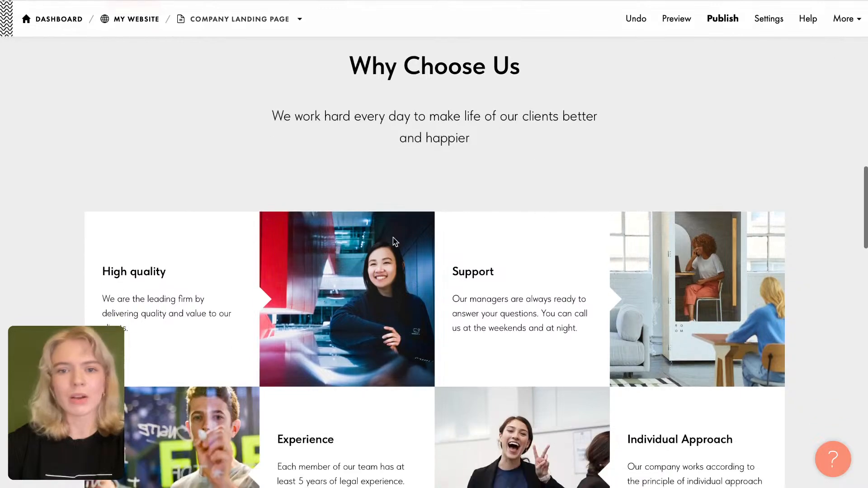
scroll(629, 172, "up", 2)
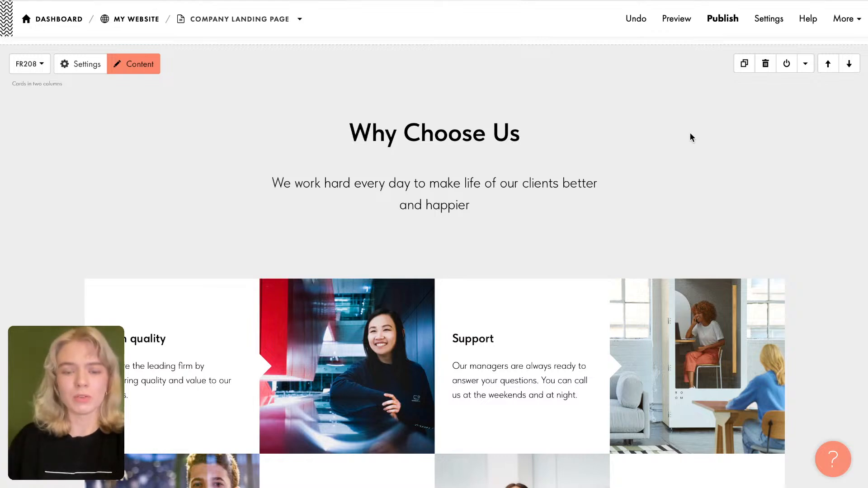
left_click(806, 64)
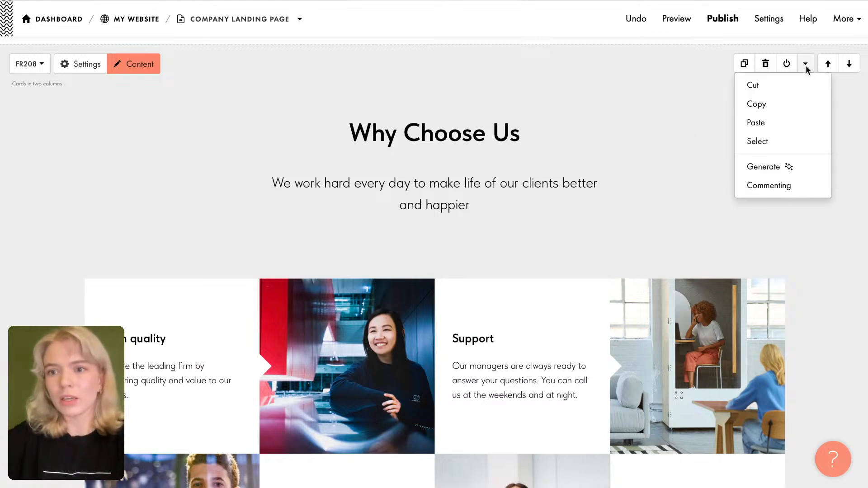
left_click(782, 173)
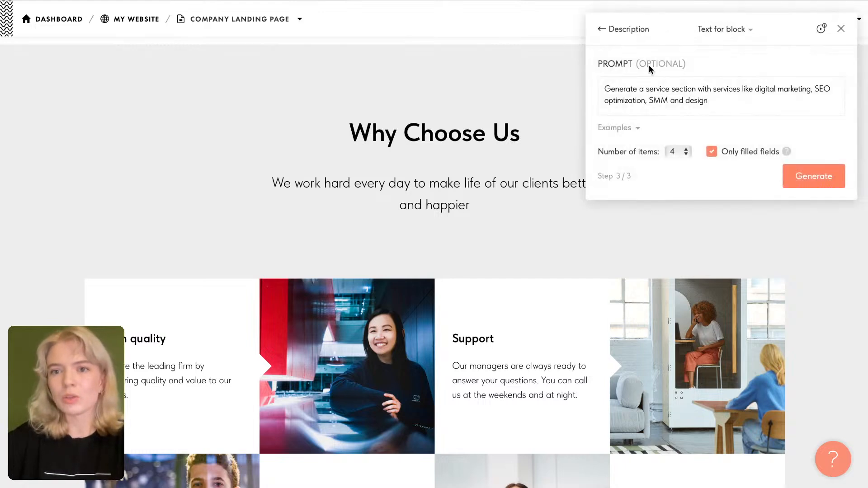
Step: Review the AI Assistant's website description and agreement pages, and return to the block prompt
left_click(602, 29)
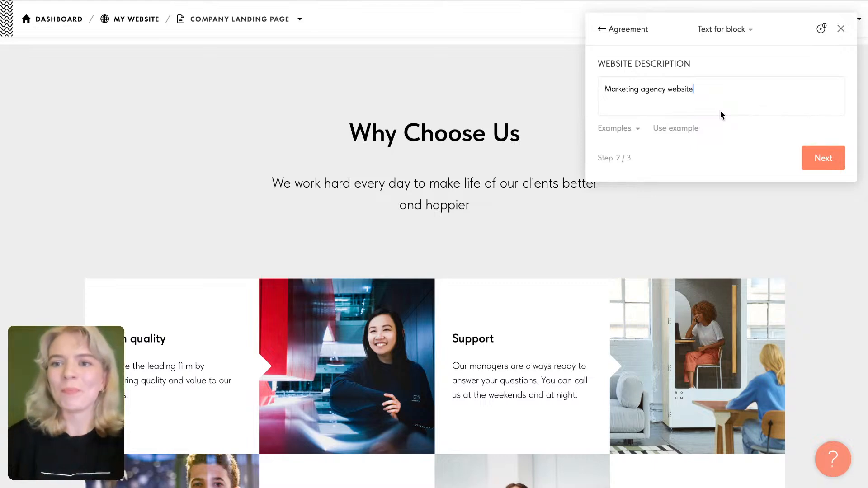
left_click(602, 29)
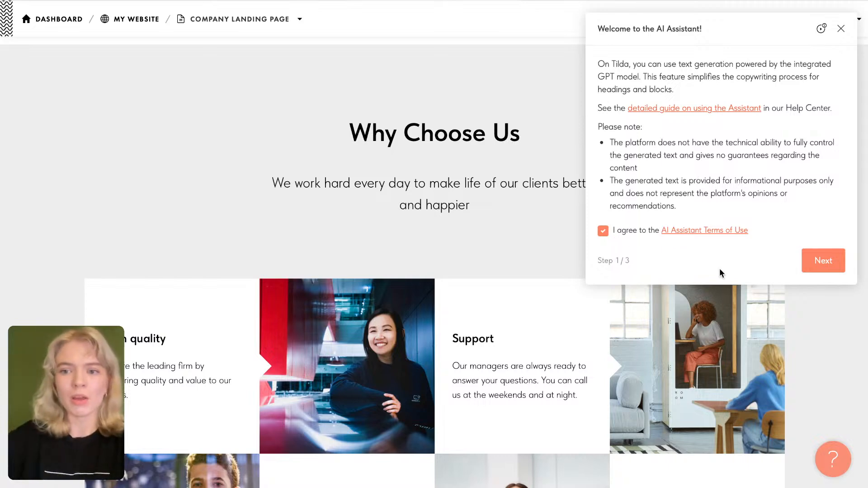
left_click(834, 261)
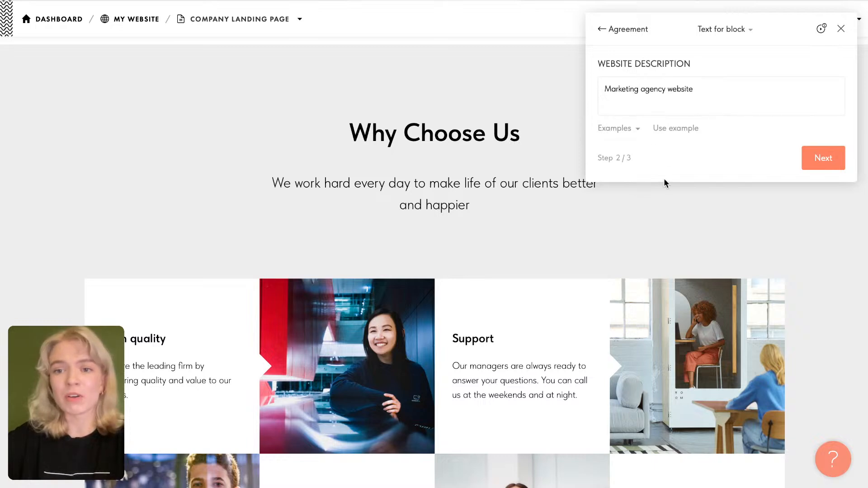
left_click(826, 161)
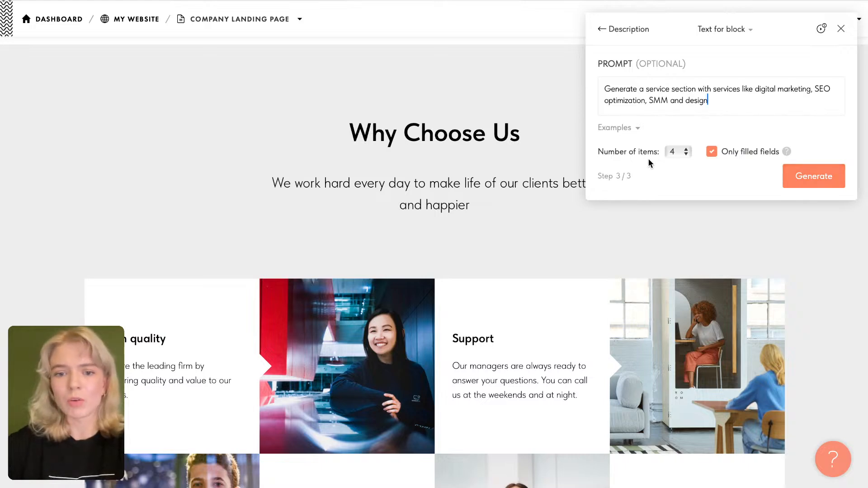
Step: Generate four items on digital marketing, SEO optimization, SMM and design for the Why Choose Us block and apply the content
scroll(296, 326, "down", 2)
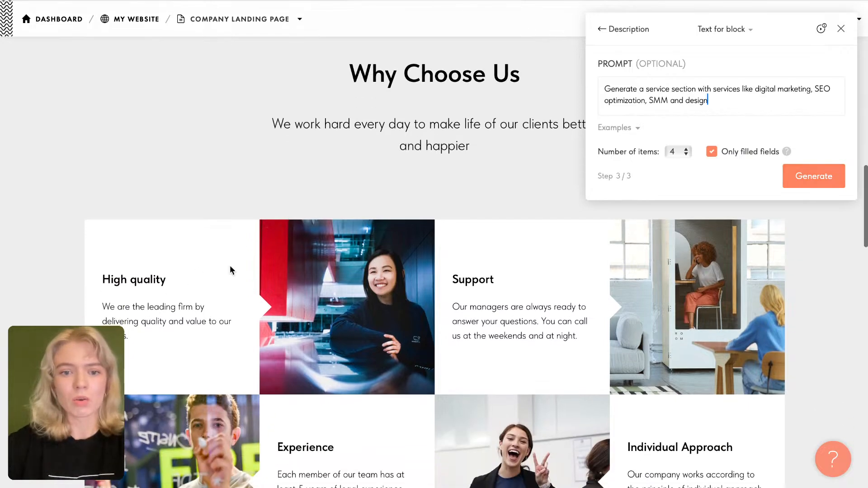
scroll(560, 285, "down", 1)
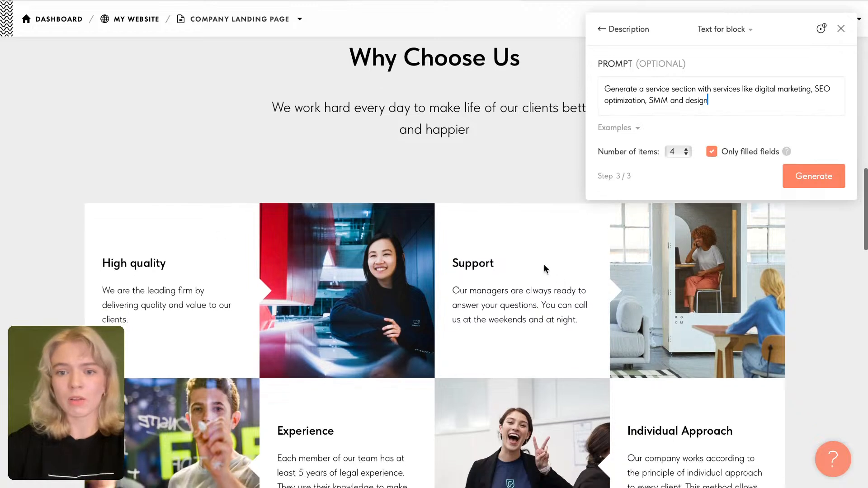
left_click(826, 174)
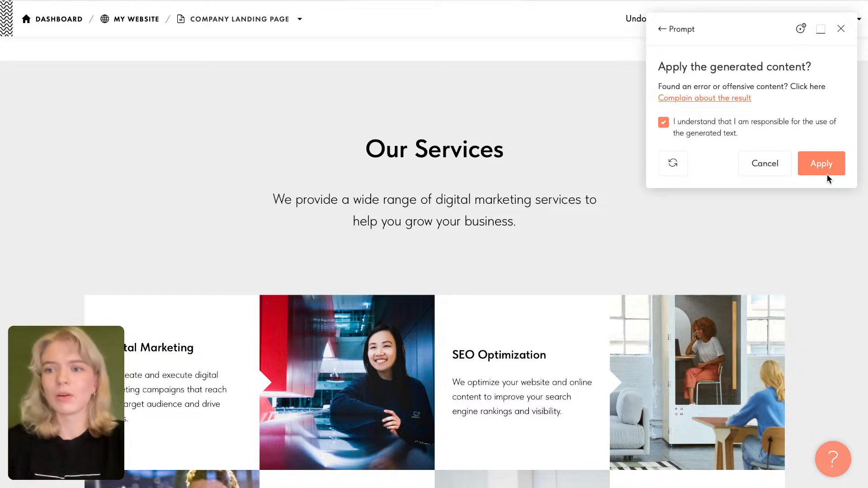
scroll(503, 168, "down", 3)
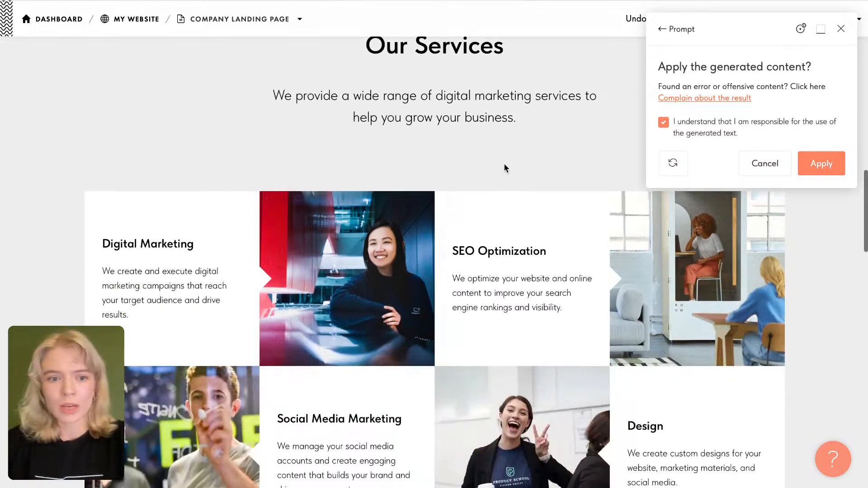
scroll(456, 93, "up", 1)
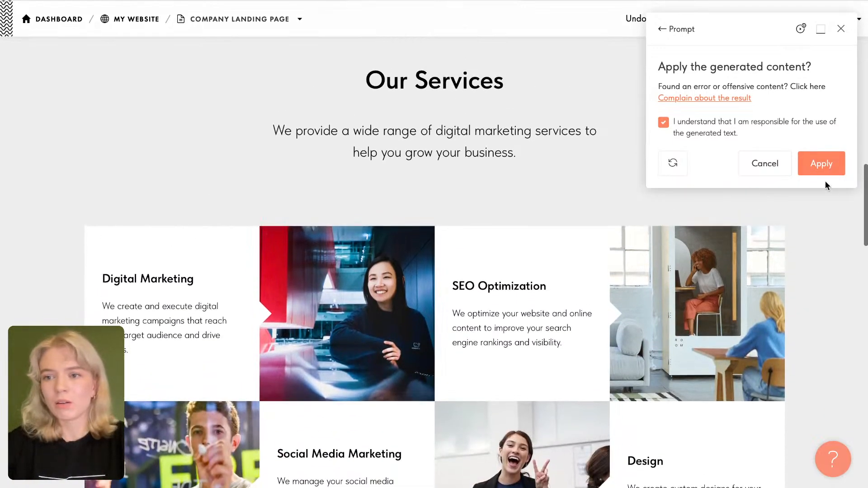
left_click(821, 163)
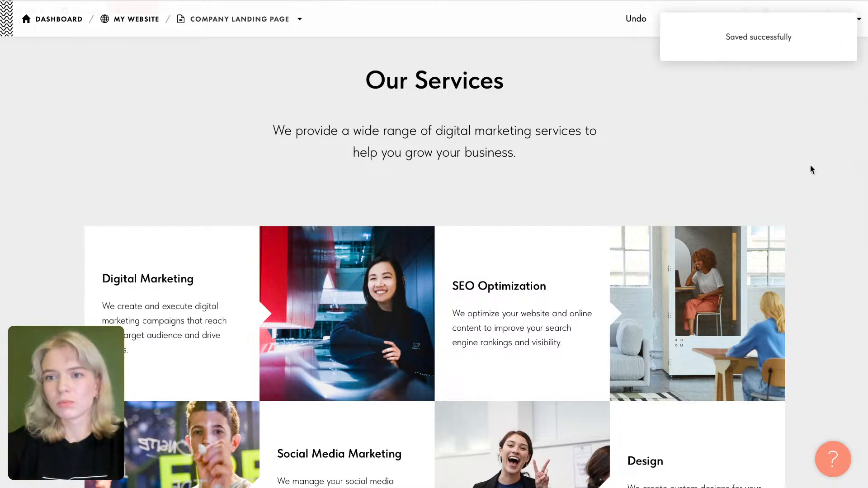
Step: Upload the dark 1584×780 PNG image from the Workshop folder for the Our Services cards
scroll(759, 155, "down", 2)
scroll(758, 154, "down", 1)
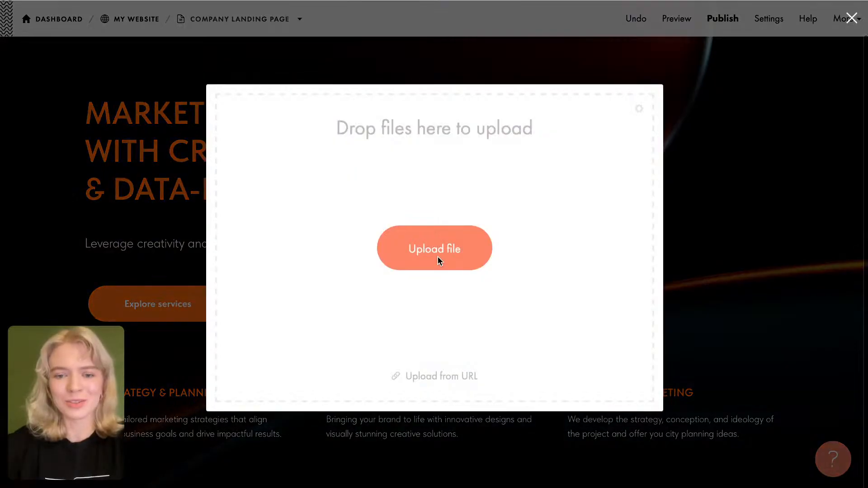
left_click(438, 256)
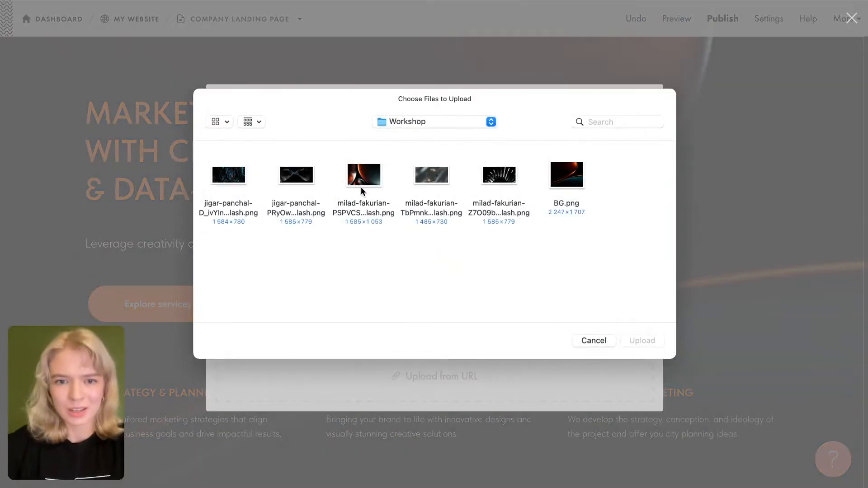
left_click(235, 181)
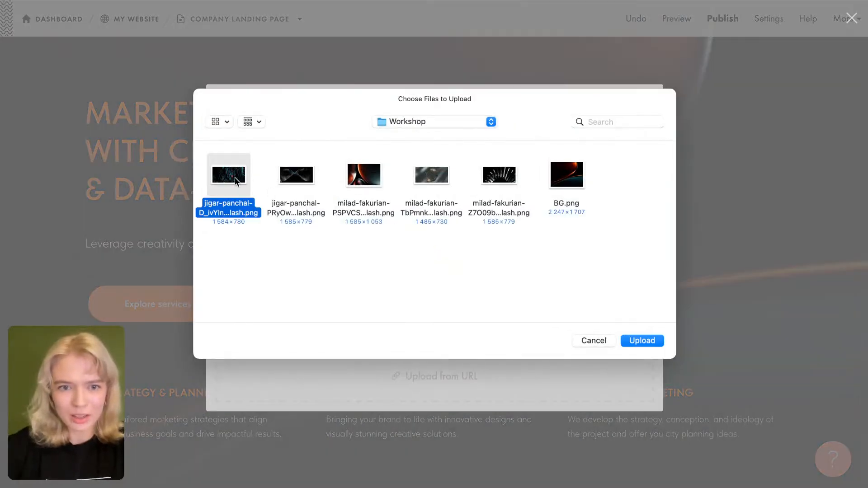
left_click(649, 344)
Step: Upload the black 1585×779 PNG with radiating metallic blades from the Workshop folder as the SEO Optimization card image
scroll(591, 280, "down", 15)
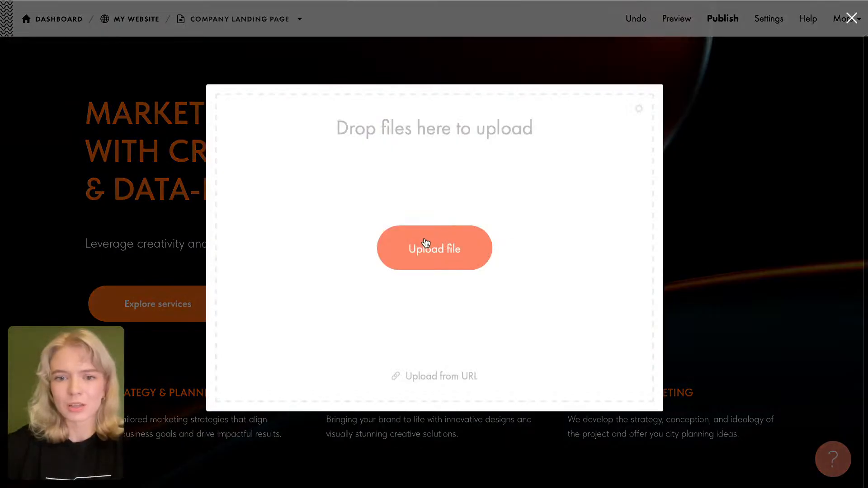
left_click(425, 243)
left_click(498, 176)
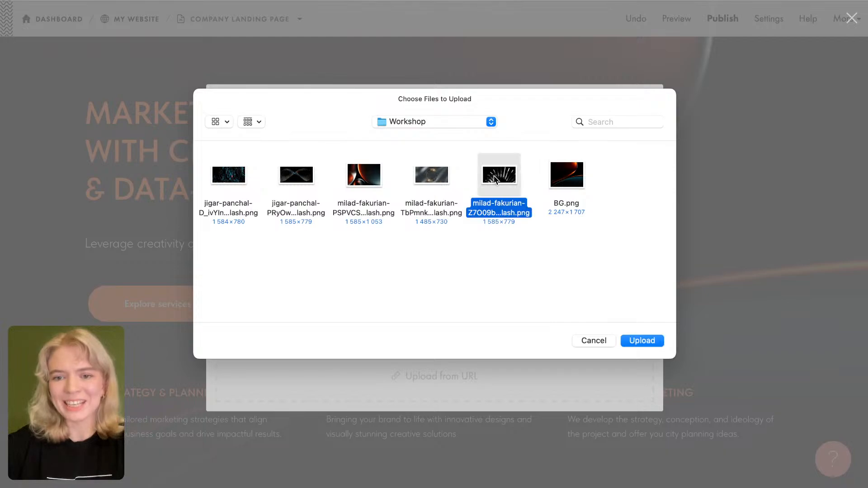
left_click(641, 337)
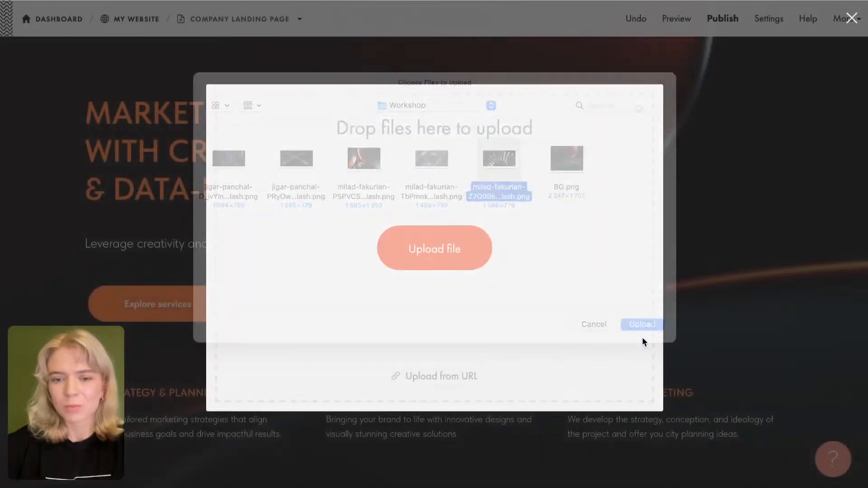
Step: Upload the grey 1485×730 PNG from the Workshop folder as the Social Media Marketing card image
scroll(642, 337, "down", 5)
scroll(643, 342, "down", 10)
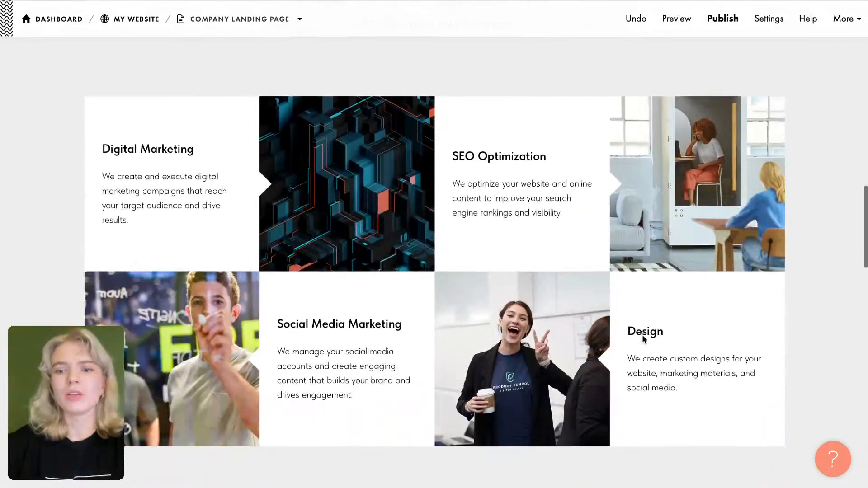
scroll(463, 246, "up", 5)
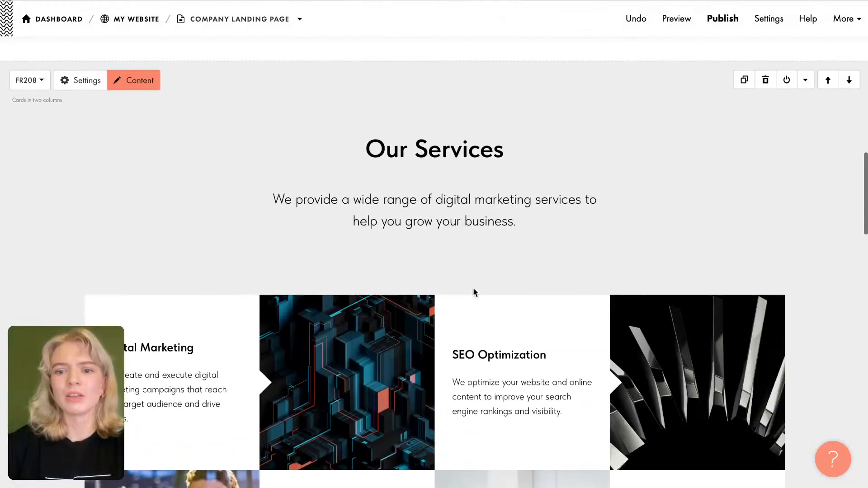
scroll(474, 291, "down", 6)
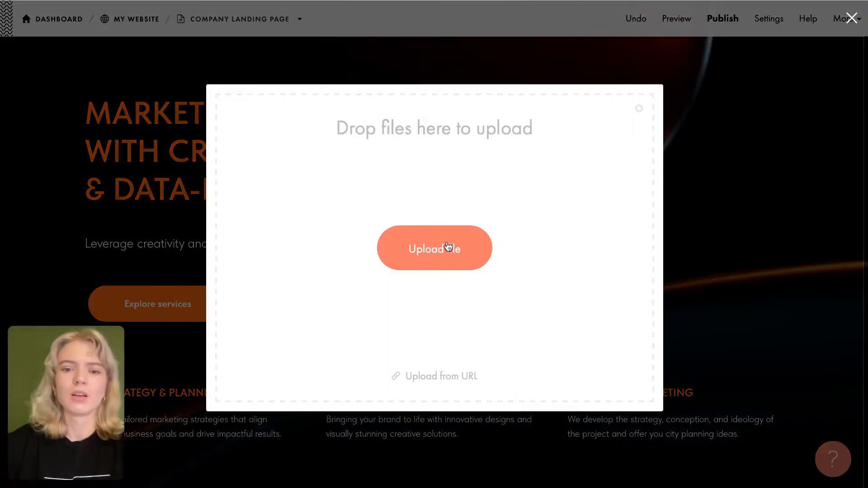
left_click(448, 247)
left_click(430, 180)
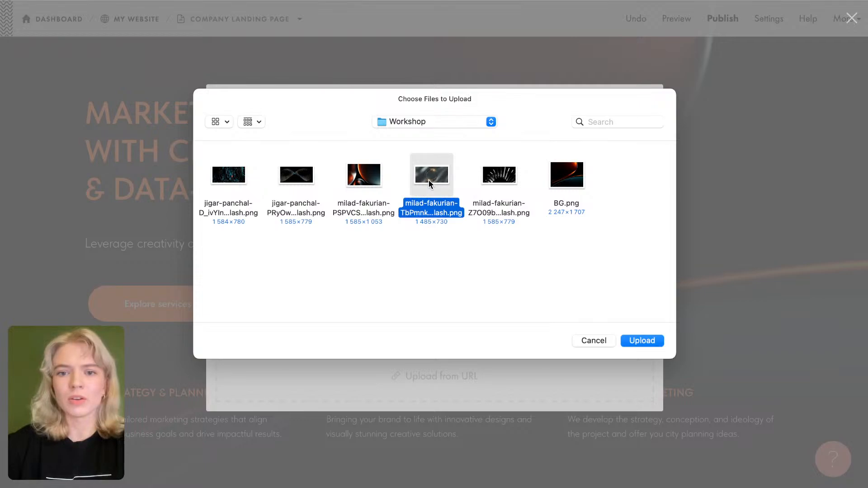
left_click(642, 341)
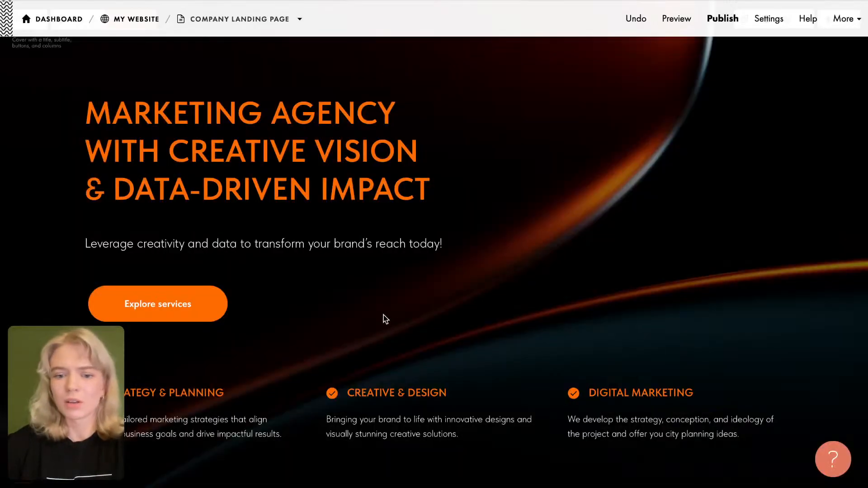
Step: Upload the dark orange 1585×1053 PNG from the Workshop folder as the Design card image
scroll(386, 318, "down", 10)
scroll(386, 316, "down", 10)
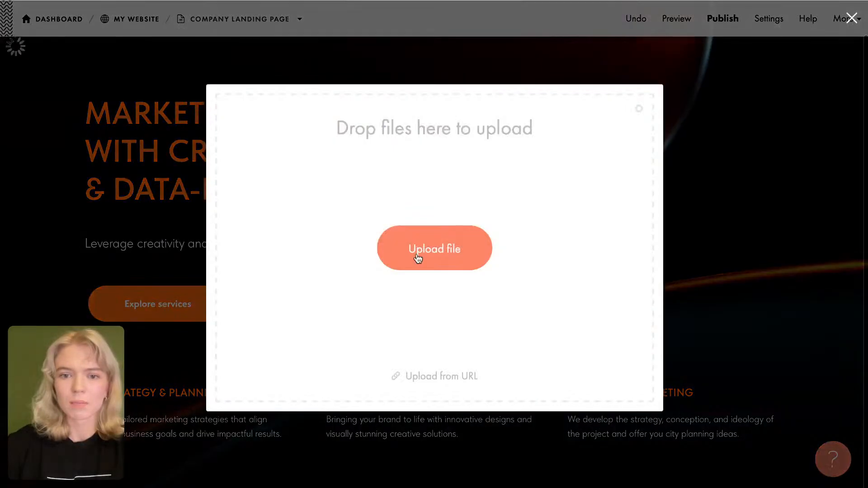
left_click(417, 256)
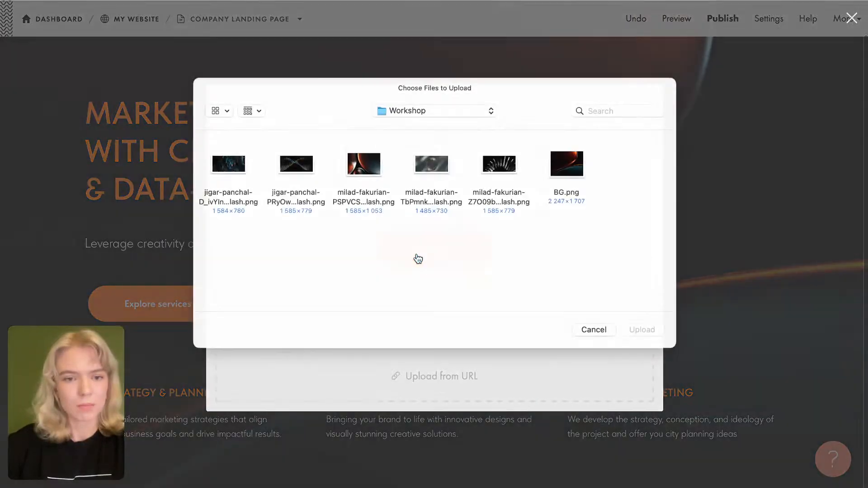
left_click(301, 177)
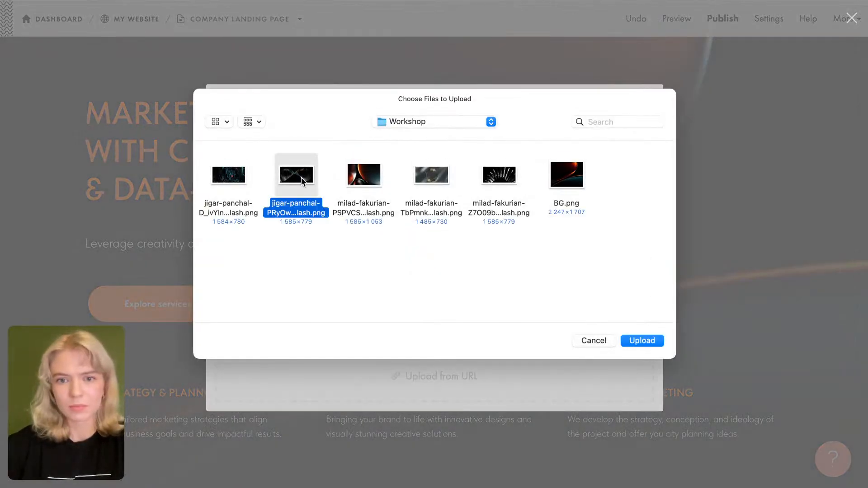
left_click(367, 178)
left_click(653, 342)
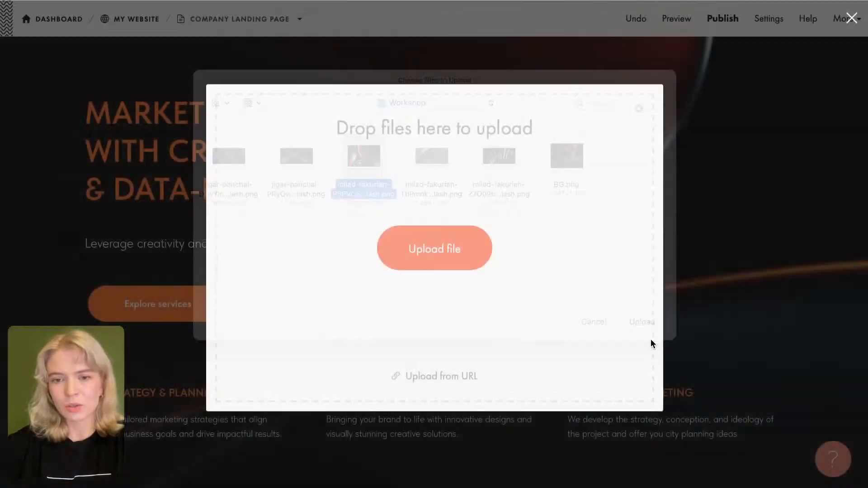
scroll(651, 339, "down", 15)
scroll(651, 339, "down", 8)
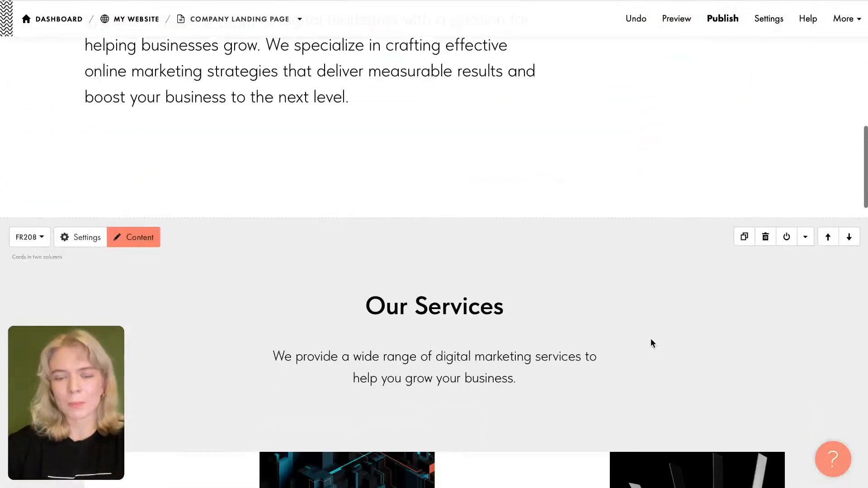
scroll(651, 339, "down", 3)
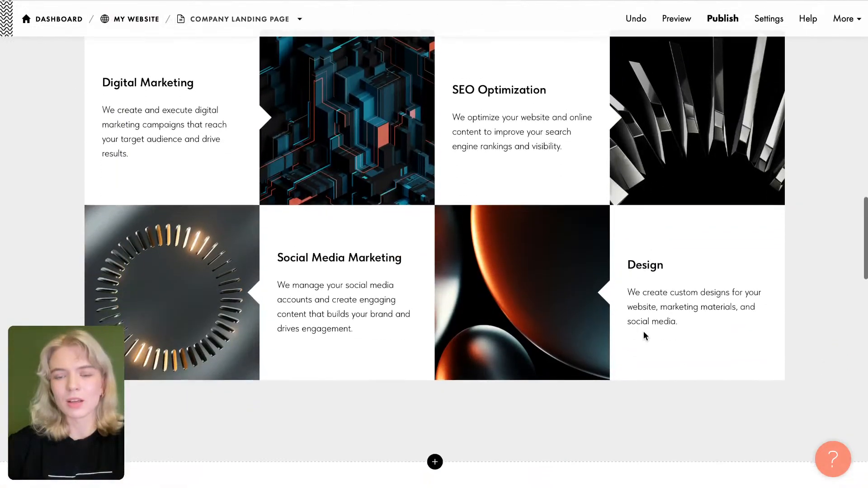
Step: Set the background color of the Our Services block to dark grey #333333
scroll(644, 334, "up", 9)
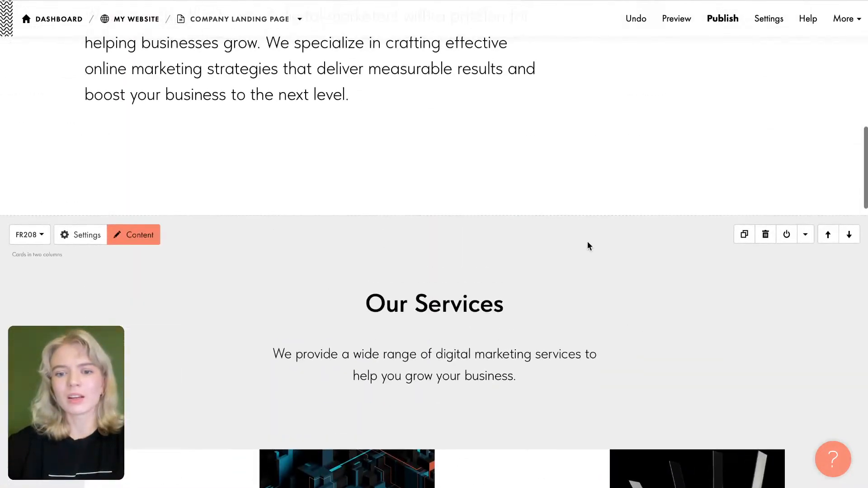
scroll(374, 267, "up", 5)
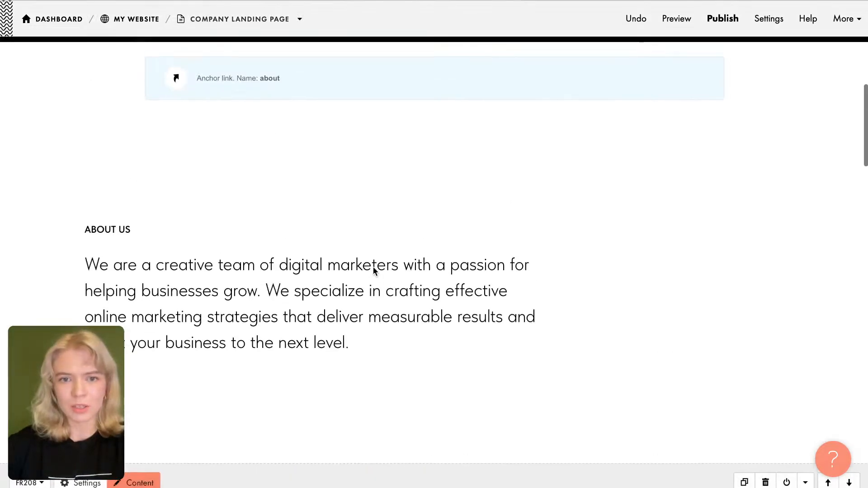
scroll(373, 268, "down", 2)
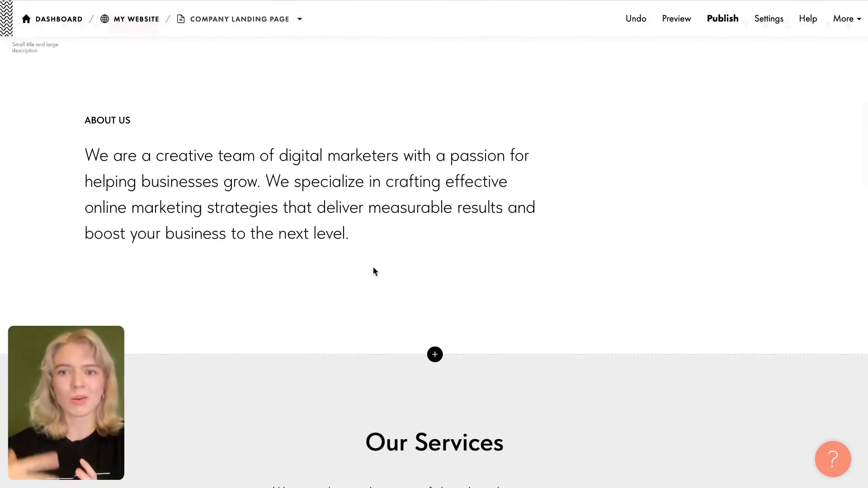
scroll(155, 344, "down", 4)
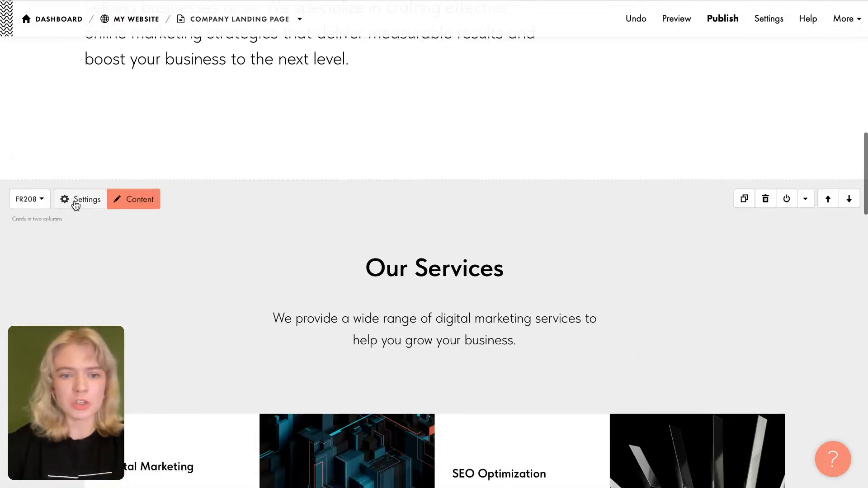
left_click(85, 207)
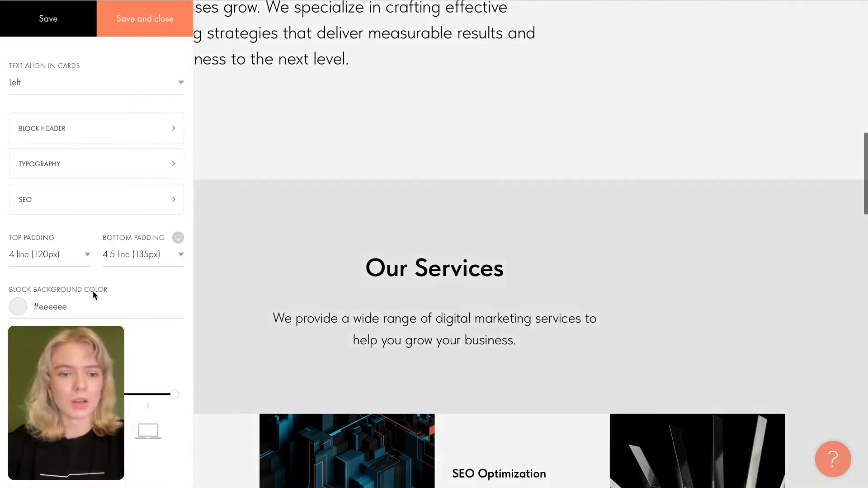
scroll(93, 291, "down", 4)
left_click(56, 163)
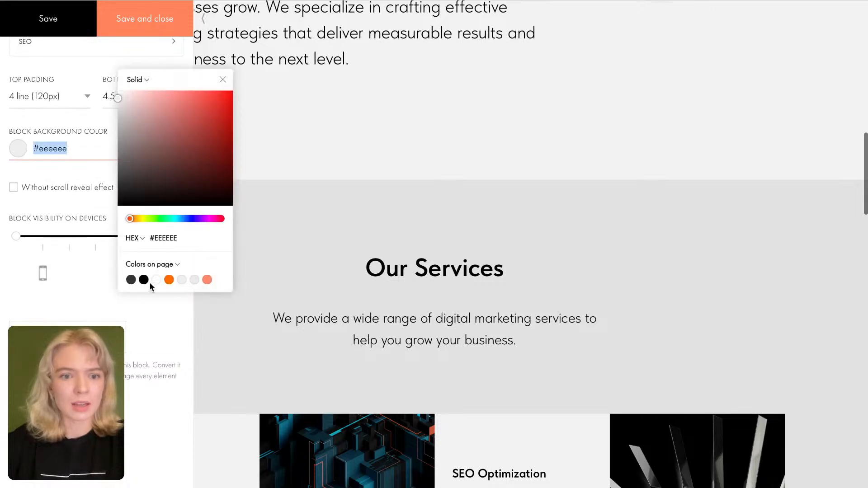
left_click(131, 280)
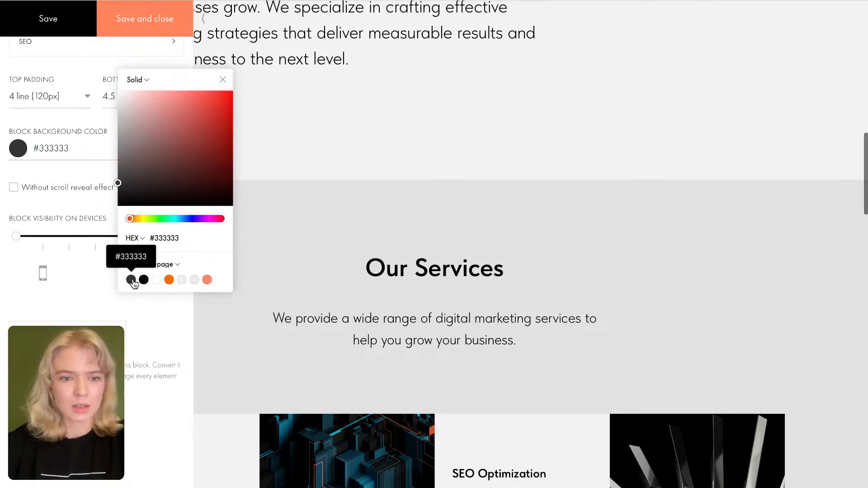
left_click(144, 281)
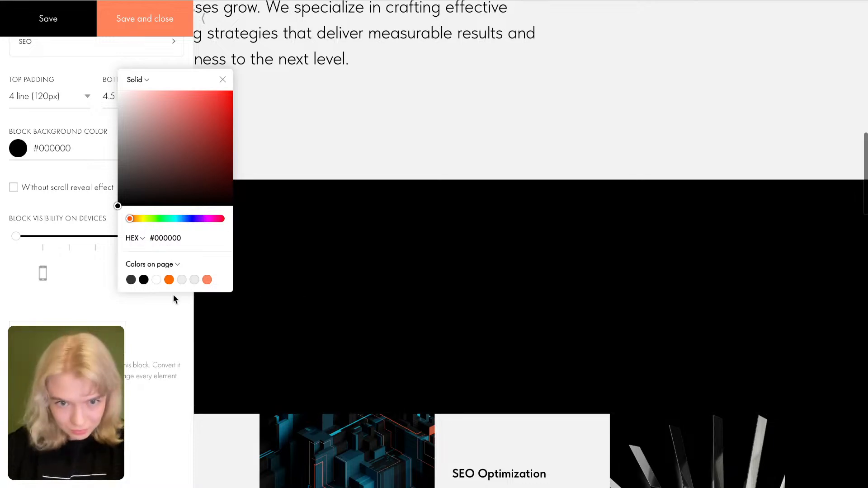
left_click(131, 280)
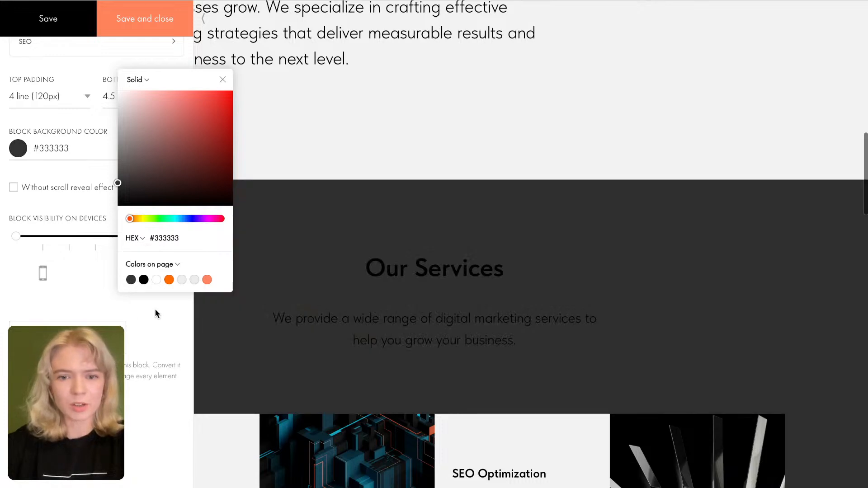
left_click(91, 300)
Step: Set the title color in the Our Services block header to white #ffffff
scroll(91, 278, "up", 3)
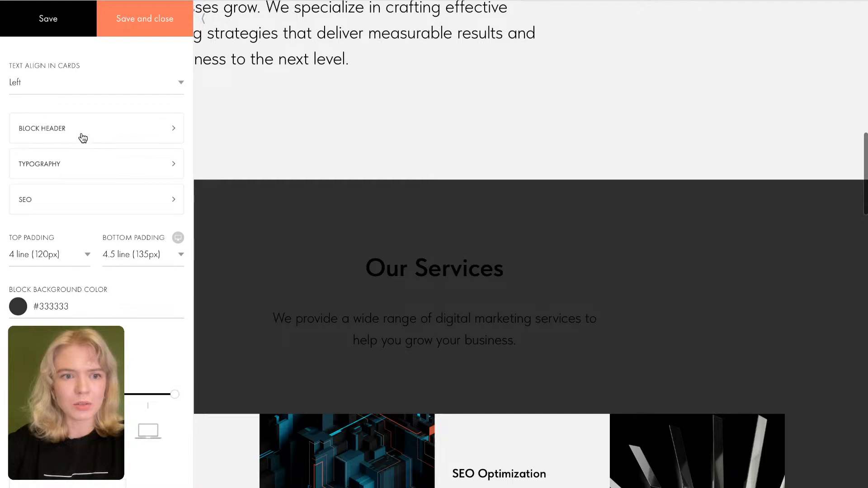
left_click(82, 138)
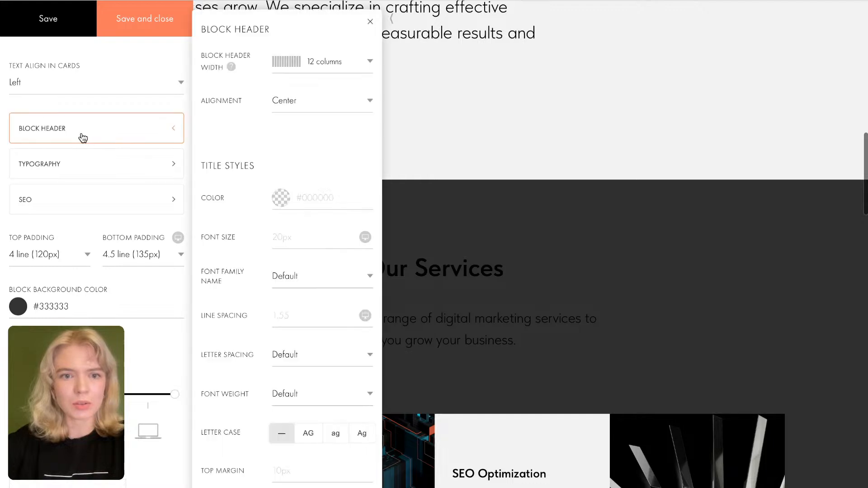
left_click(283, 199)
left_click(375, 141)
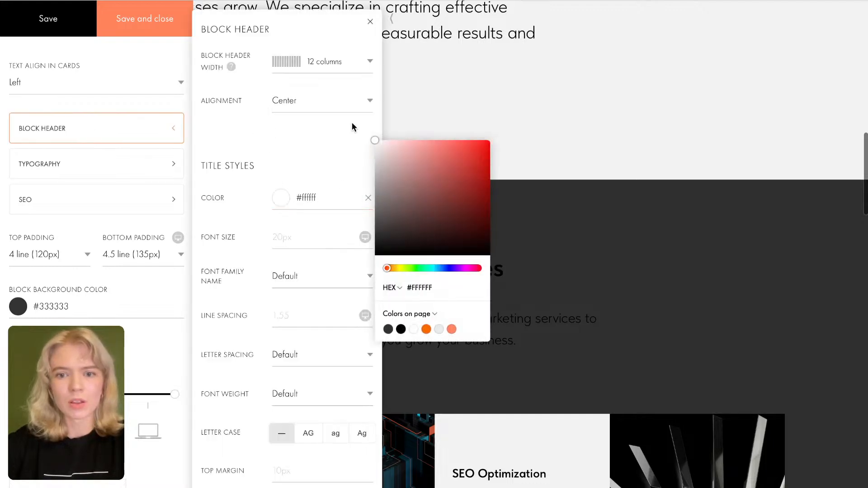
left_click(323, 148)
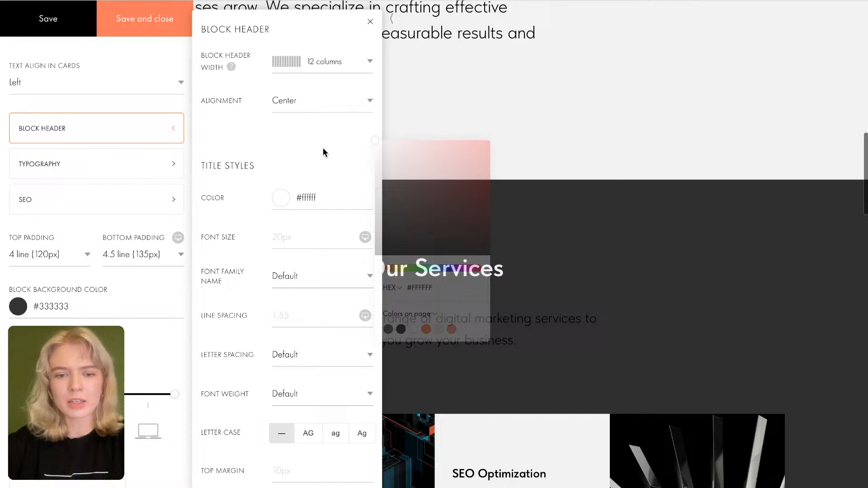
Step: Try near-white #faf9f9 for the service card titles and white #ffffff for the card text in the typography settings
left_click(143, 166)
left_click(281, 62)
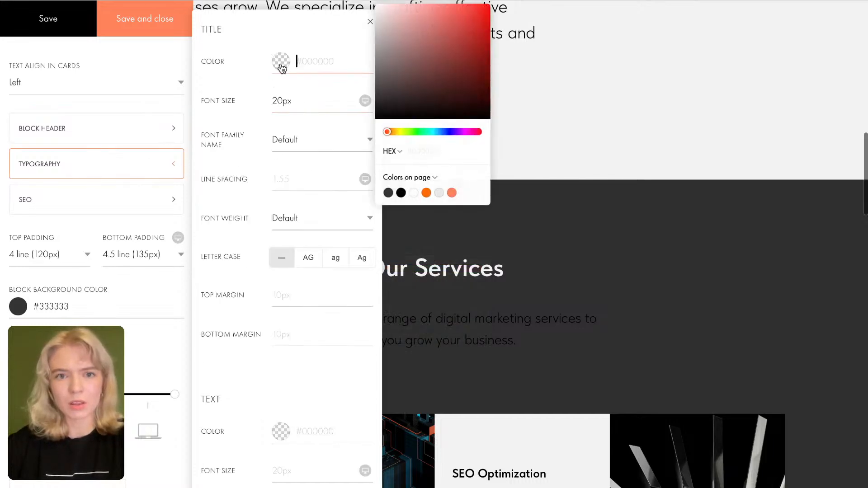
left_click_drag(403, 47, 374, 4)
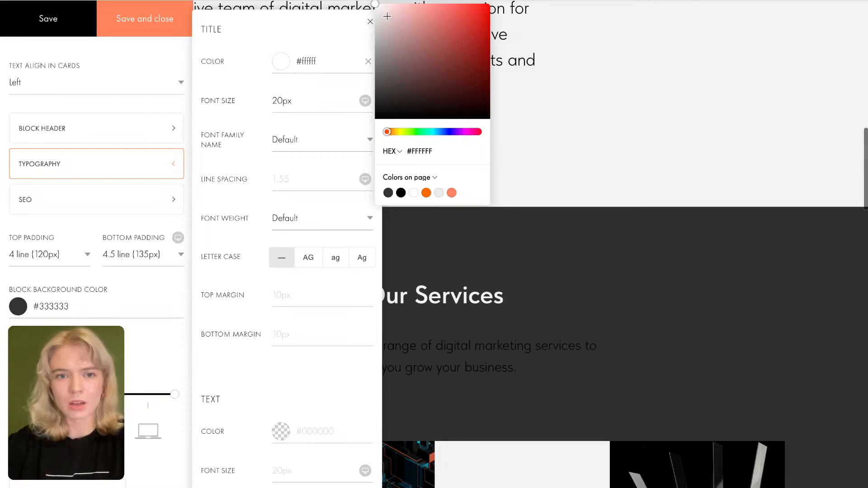
left_click(375, 5)
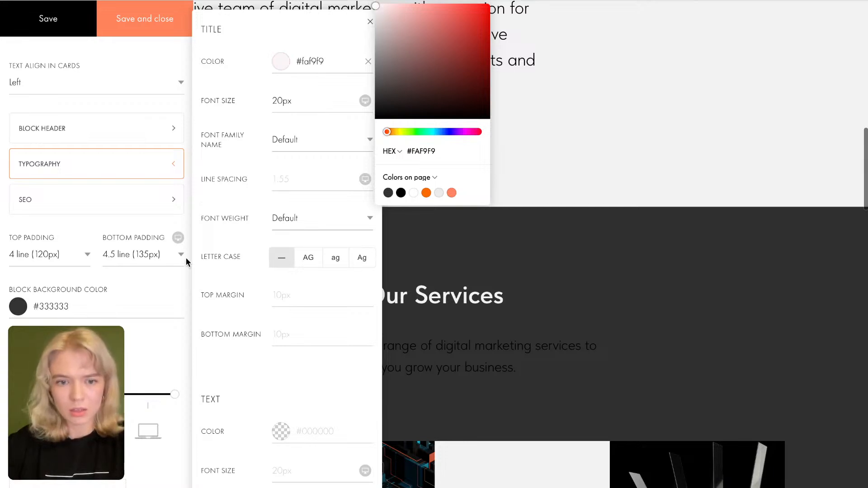
scroll(247, 316, "down", 5)
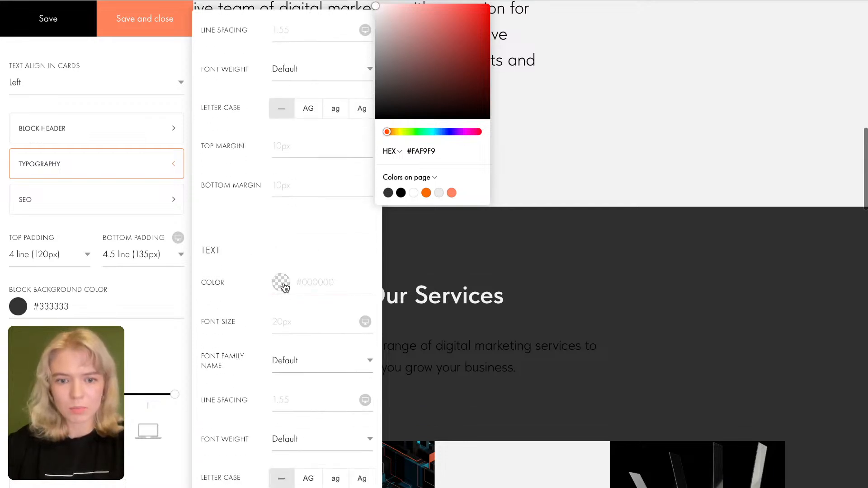
left_click(283, 285)
mouse_move(387, 227)
left_mouse_down()
mouse_move(392, 234)
mouse_move(374, 223)
left_mouse_up()
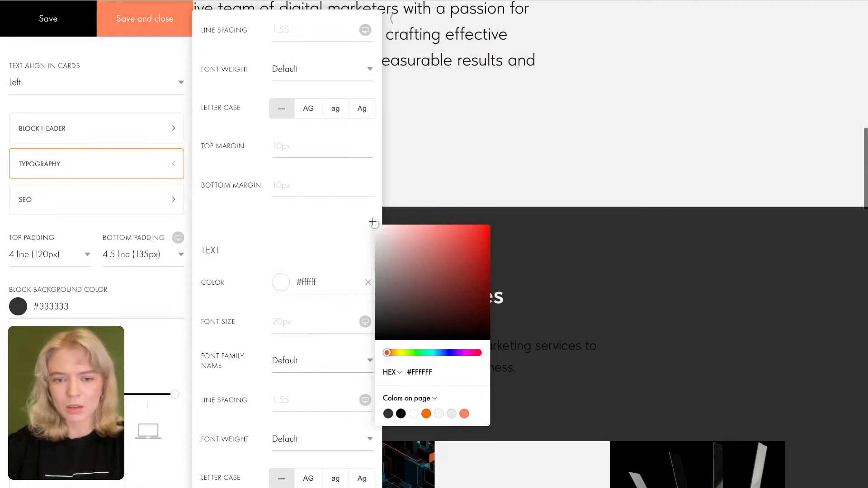
Step: Set the service card text color to #020000 and the card title color to black #000000
scroll(557, 322, "down", 4)
left_click_drag(422, 277, 487, 339)
scroll(305, 249, "up", 5)
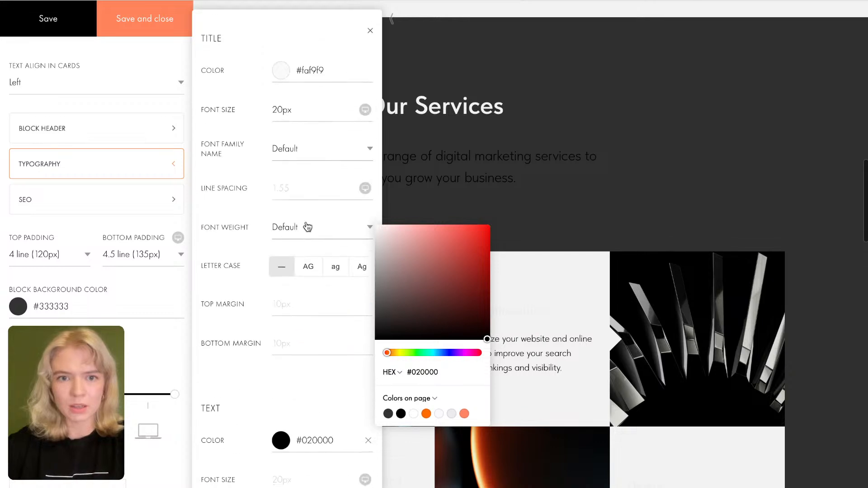
scroll(307, 226, "down", 1)
left_click(280, 61)
left_click_drag(438, 96, 507, 132)
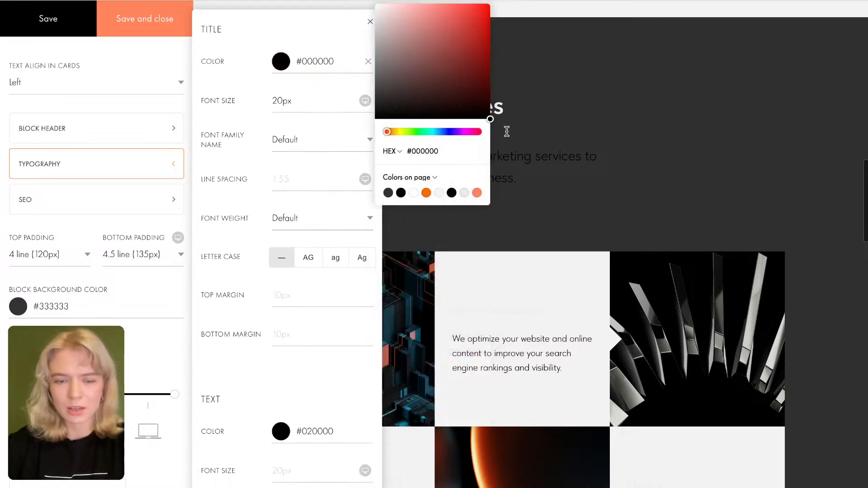
left_click(262, 381)
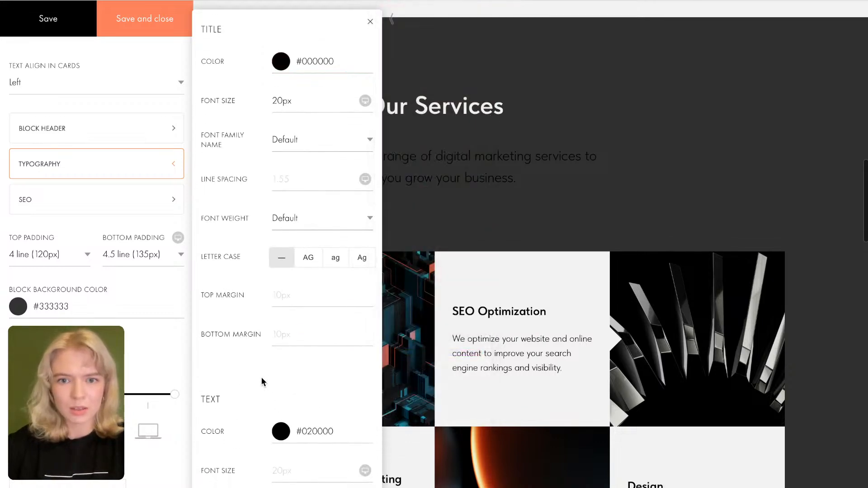
Step: Set the description color in the Our Services block header to white #ffffff and save the block settings
scroll(262, 381, "down", 5)
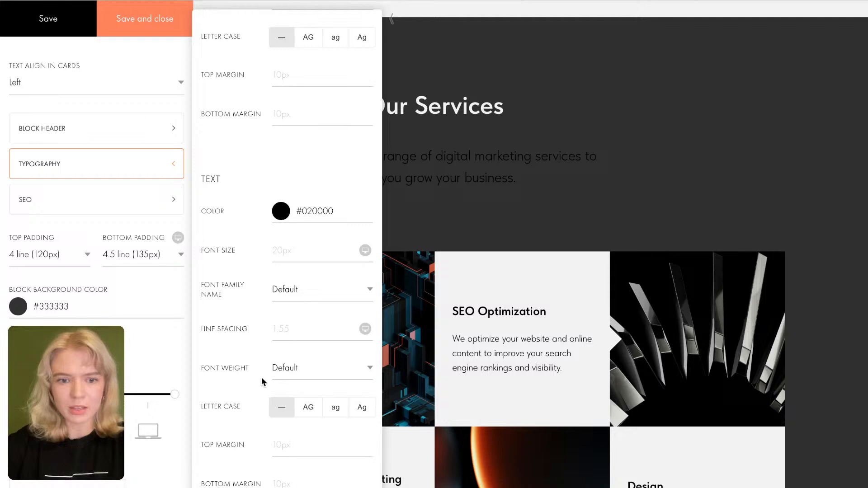
left_click(95, 135)
scroll(281, 256, "down", 1)
scroll(281, 255, "down", 4)
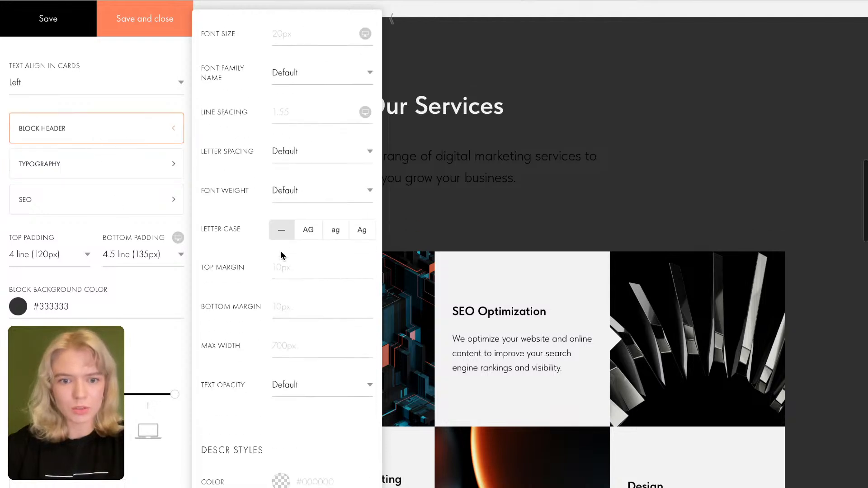
scroll(281, 256, "up", 4)
scroll(279, 109, "down", 7)
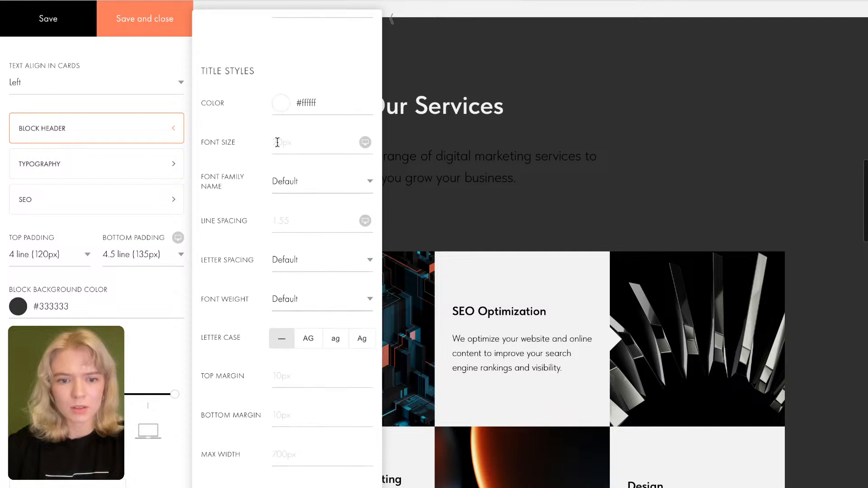
left_click(284, 375)
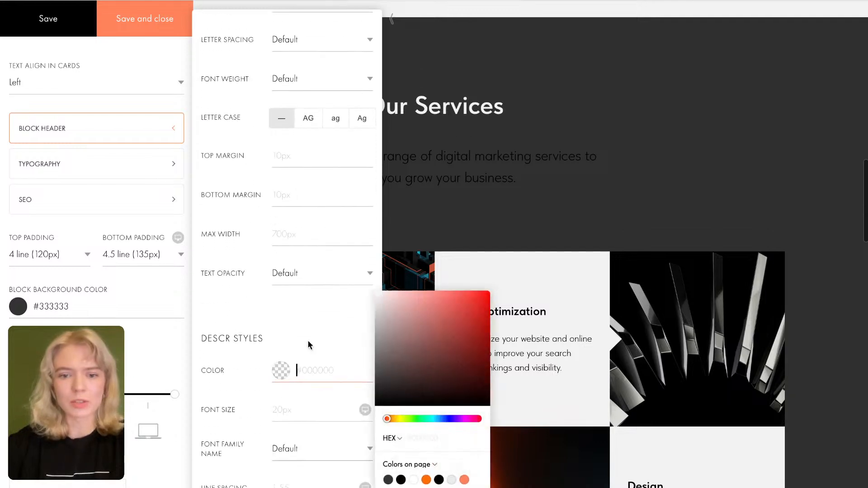
left_click_drag(412, 349, 358, 270)
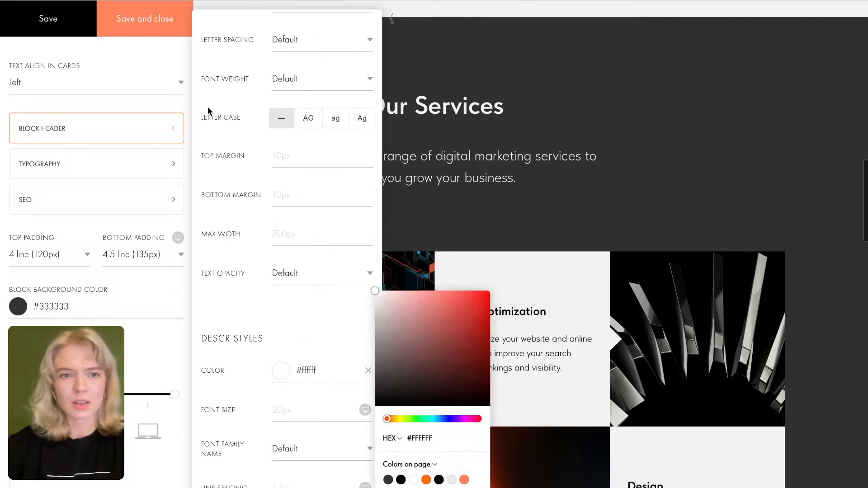
left_click(142, 27)
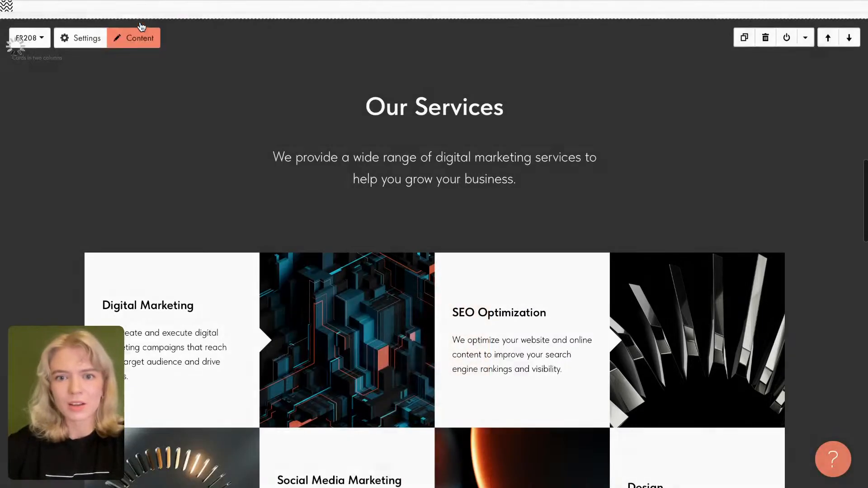
Step: Examine how the dark Our Services block looks against the neighbouring sections of the page
scroll(250, 281, "down", 1)
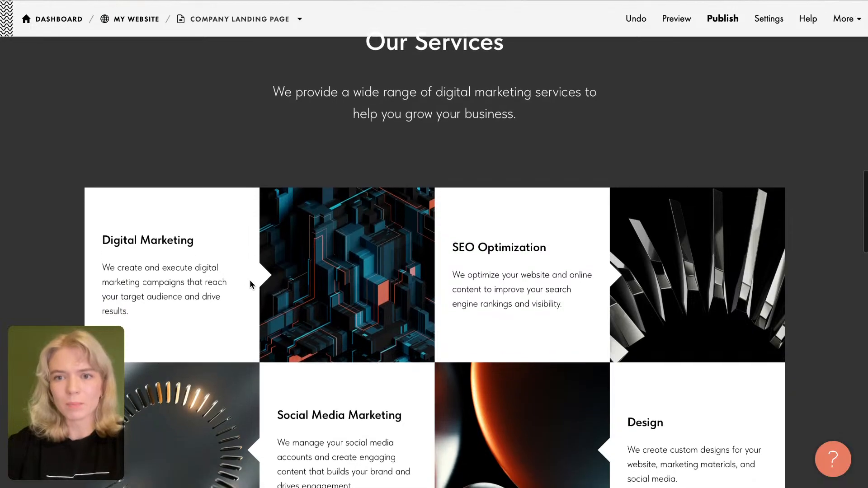
scroll(542, 100, "down", 6)
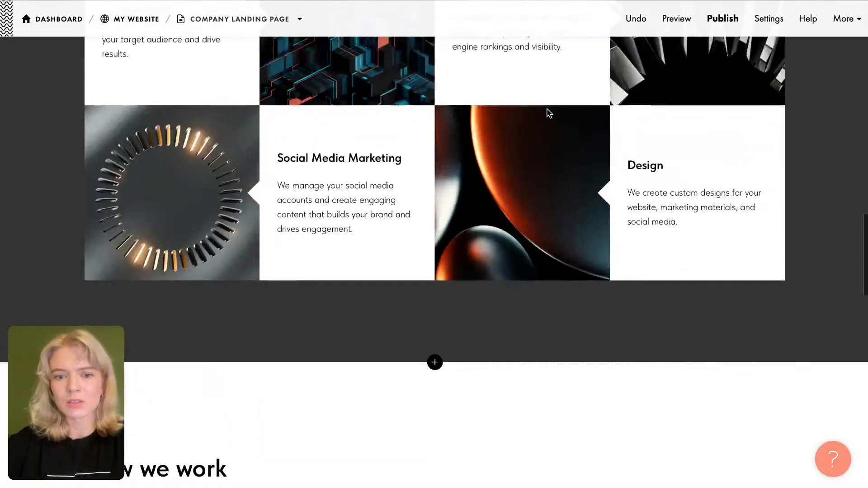
scroll(548, 112, "up", 13)
scroll(548, 113, "up", 10)
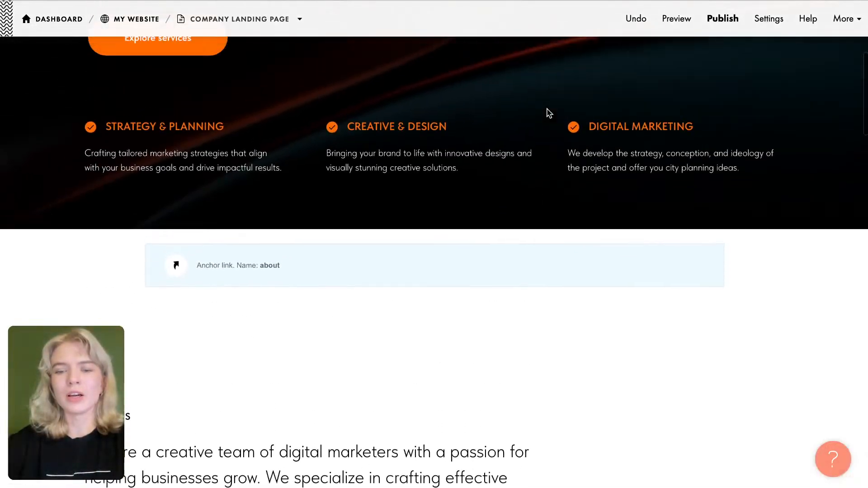
scroll(548, 113, "down", 9)
scroll(547, 111, "down", 5)
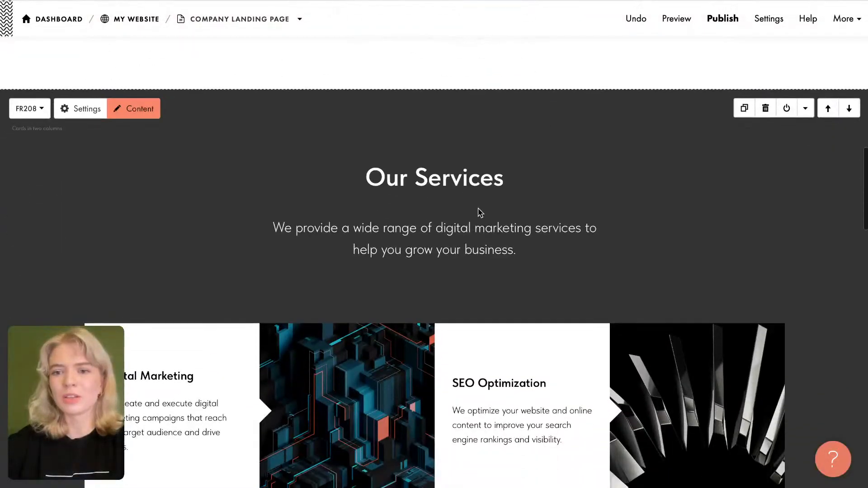
scroll(479, 213, "down", 3)
scroll(208, 206, "up", 2)
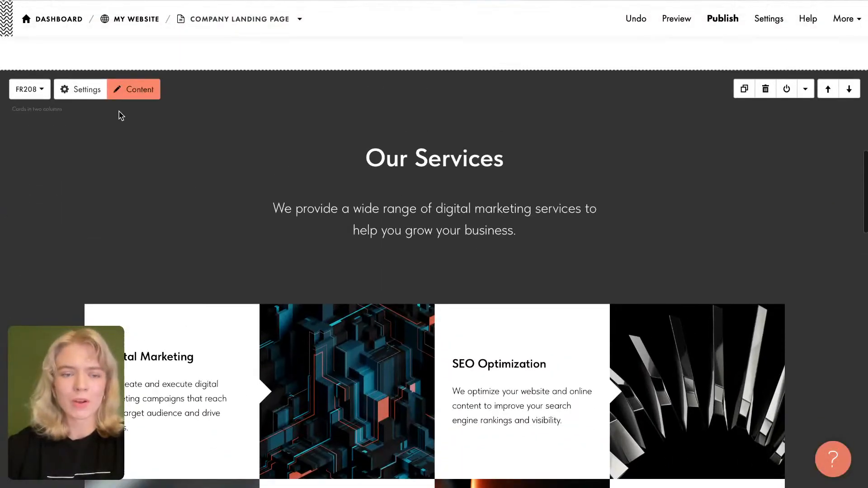
scroll(161, 174, "up", 3)
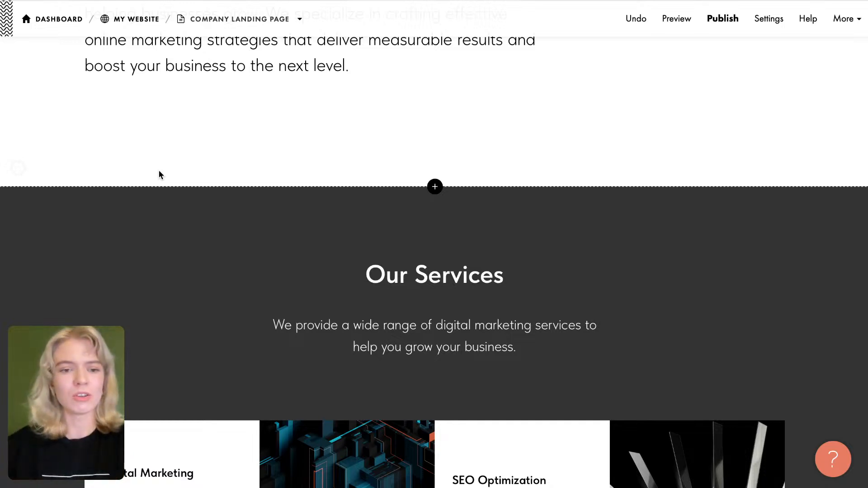
Step: Set the Our Services block background to #1a2026 from the color library's Background Gray Shades and save the settings
mouse_move(100, 249)
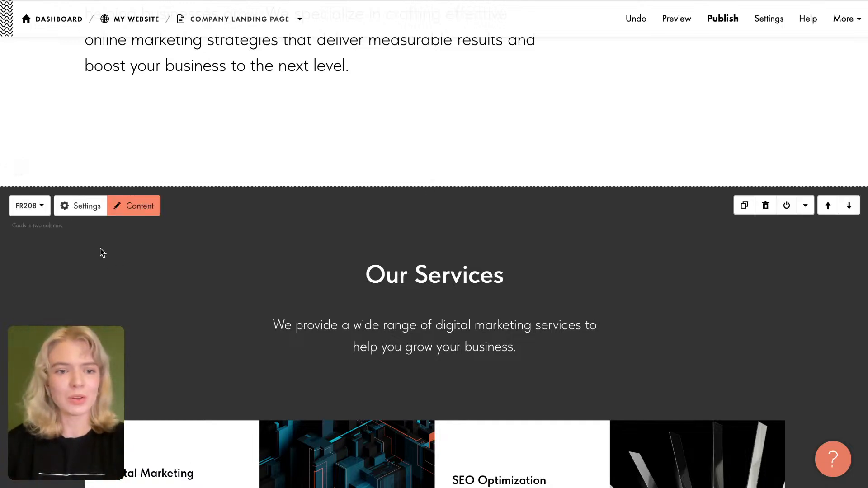
left_click(80, 208)
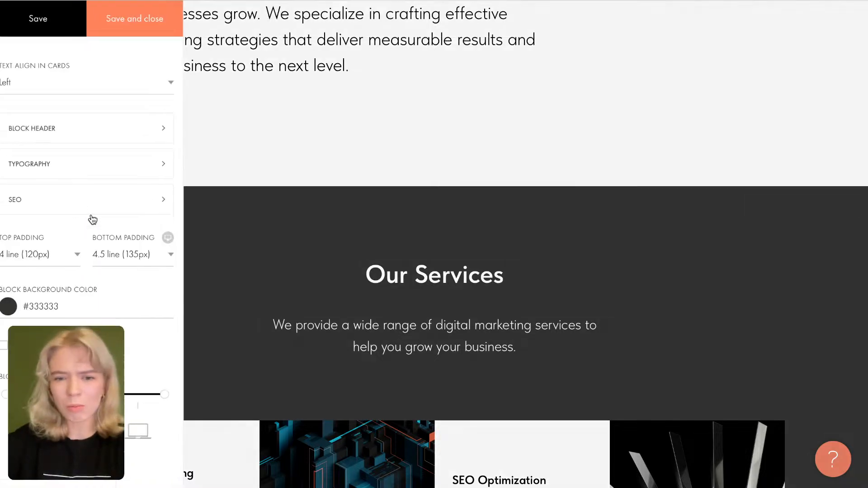
left_click(49, 307)
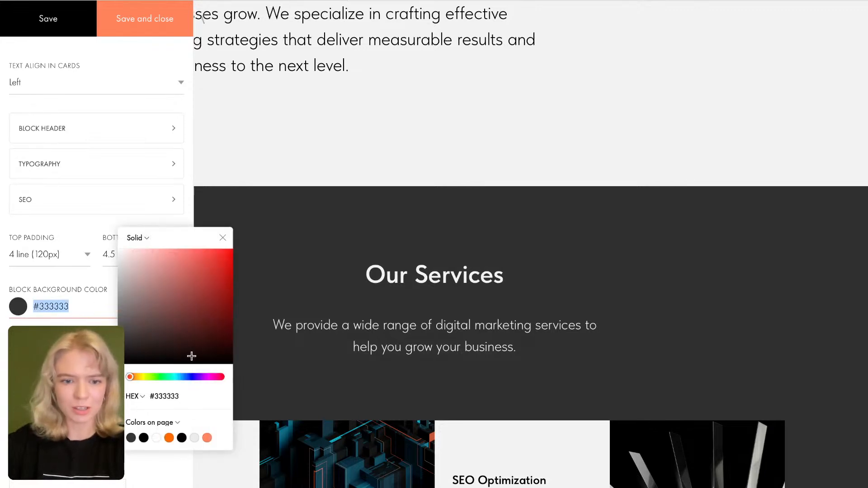
left_click(162, 423)
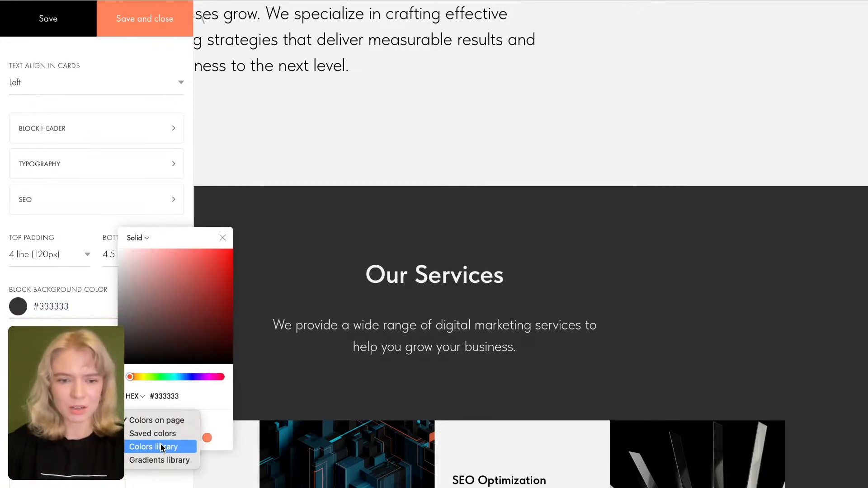
left_click(161, 447)
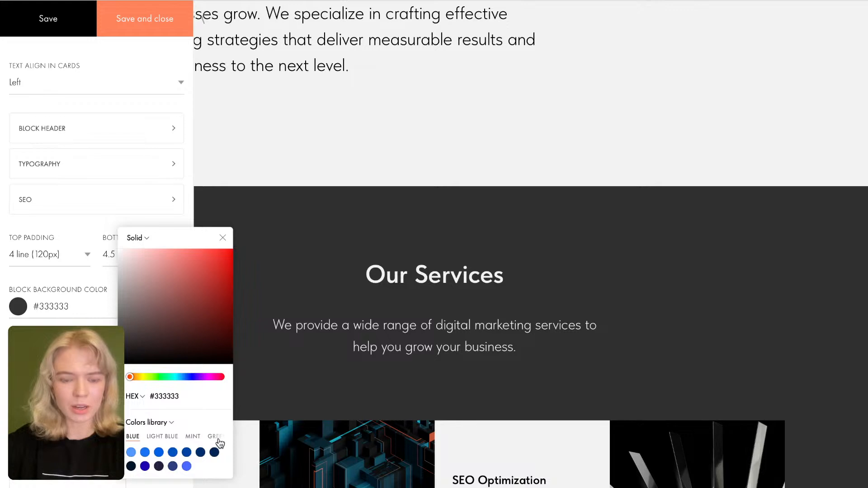
left_click(218, 436)
left_click(218, 436)
left_click(218, 436)
left_click(200, 436)
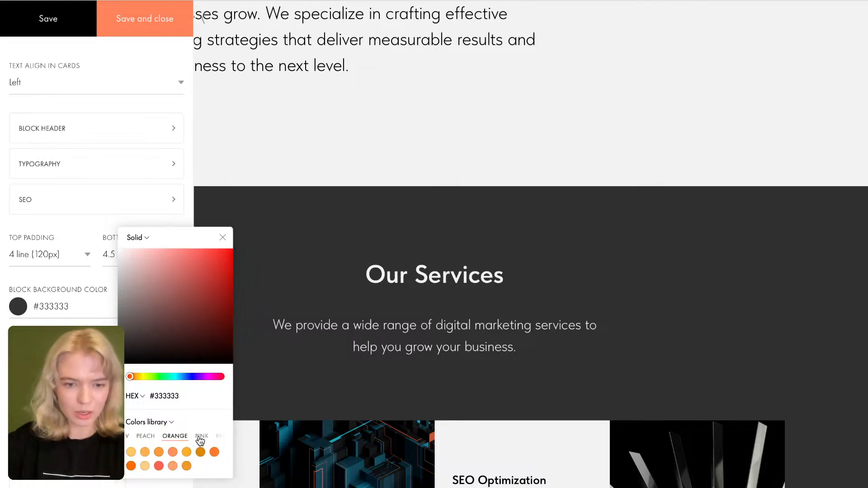
left_click(199, 437)
left_click(199, 436)
left_click(199, 437)
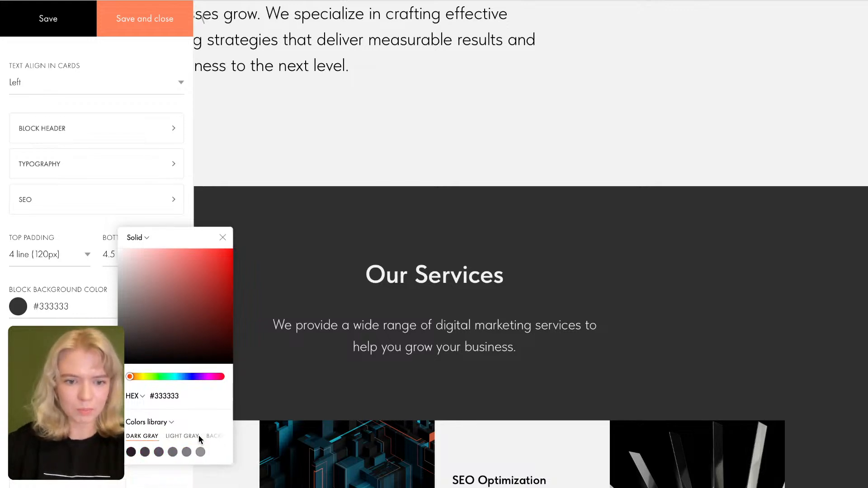
left_click(208, 436)
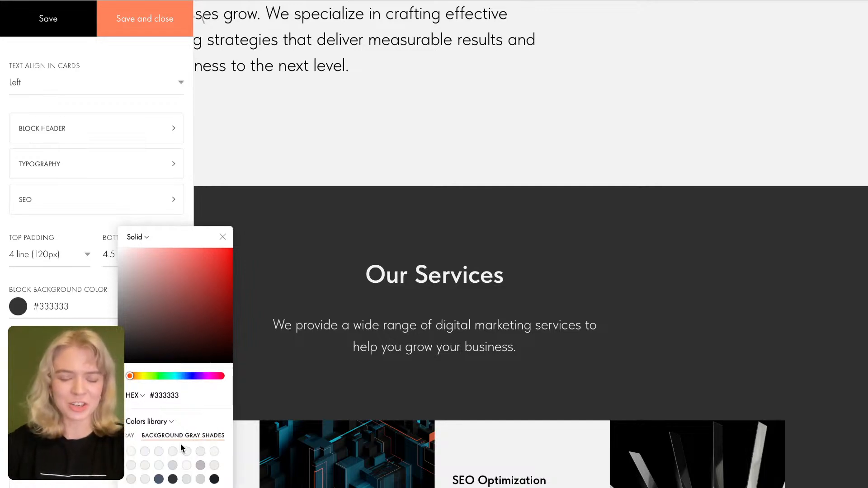
left_click(214, 479)
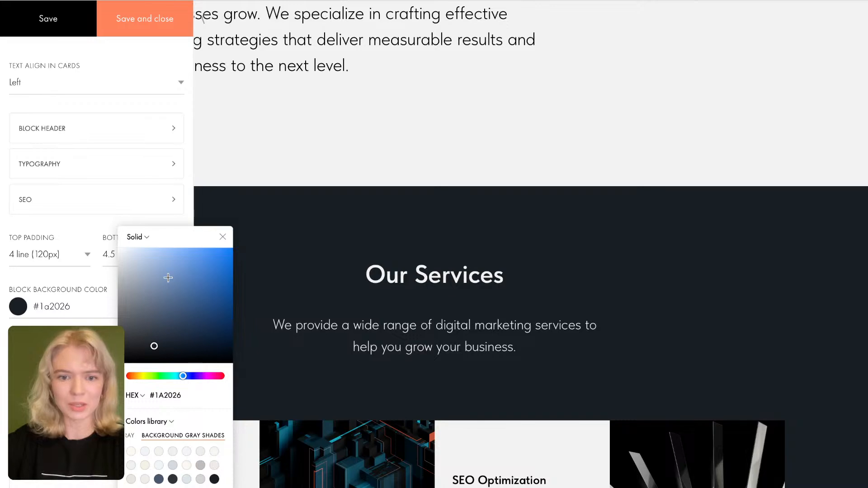
left_click(130, 24)
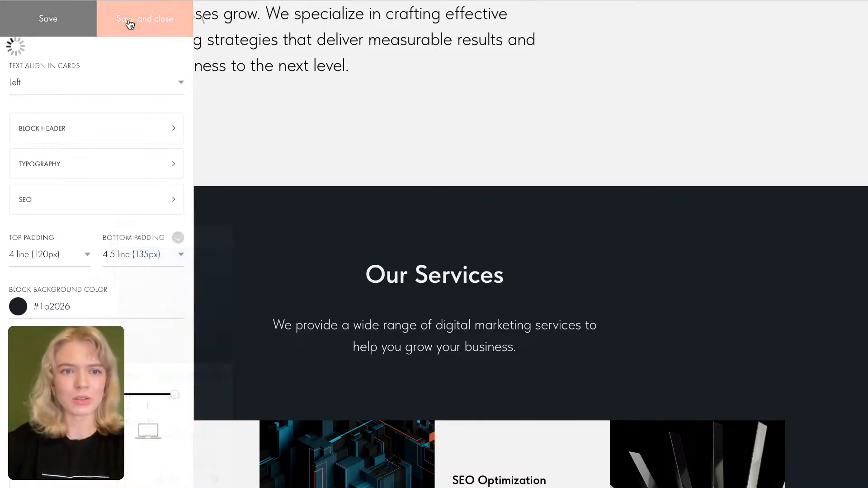
Step: Delete the How we work block below the Our Services section
scroll(312, 191, "down", 10)
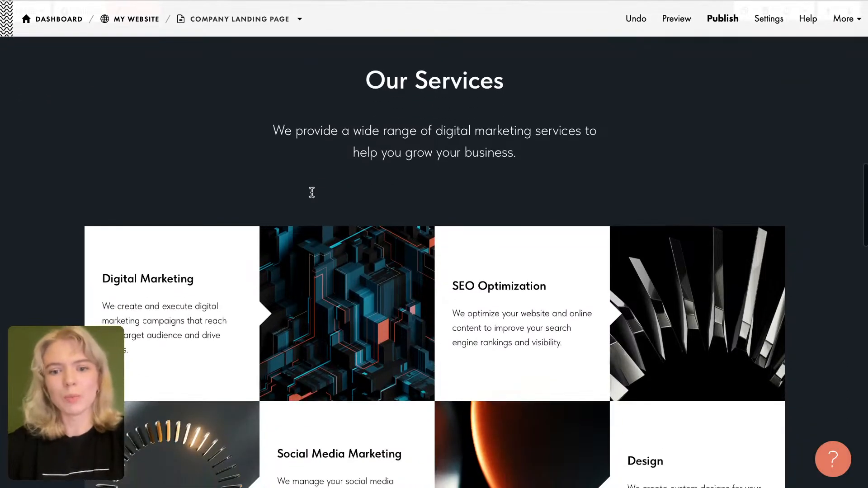
scroll(312, 192, "down", 8)
scroll(312, 192, "up", 5)
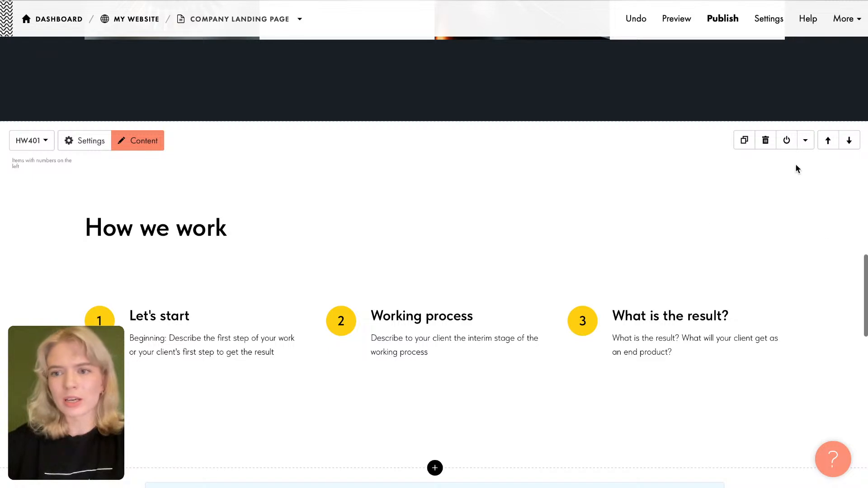
left_click(765, 141)
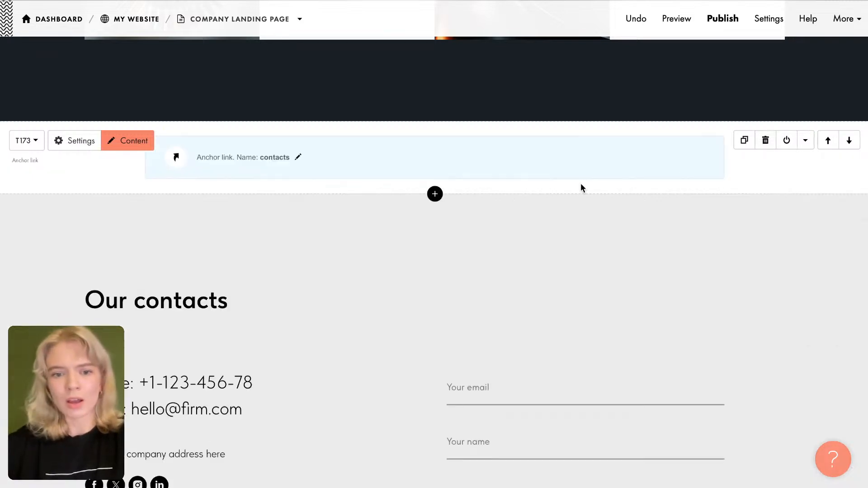
Step: Delete the Google map block below the Our contacts section
scroll(643, 270, "down", 2)
scroll(643, 271, "down", 5)
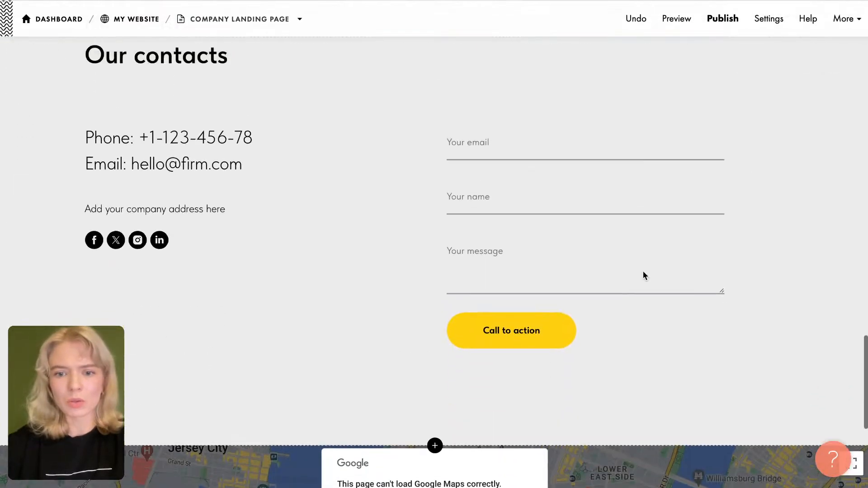
mouse_move(763, 411)
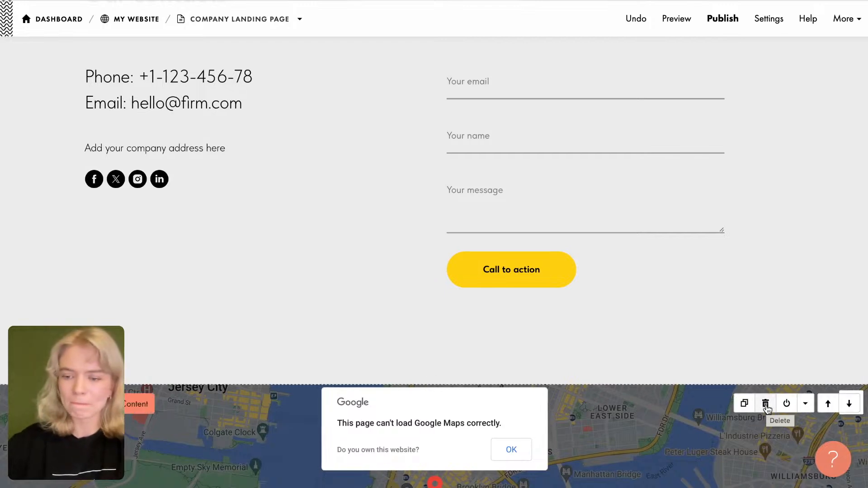
left_click(766, 404)
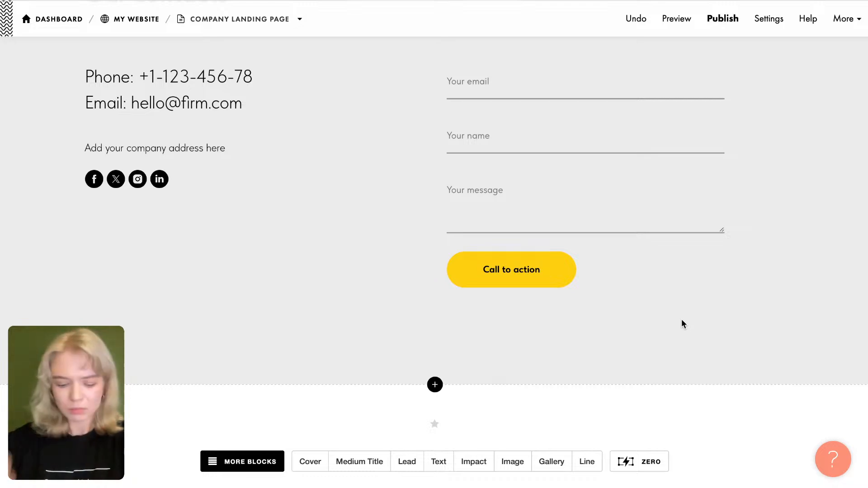
Step: Add the TS203 review cards with userpics on top block below the contacts anchor link
scroll(608, 324, "up", 10)
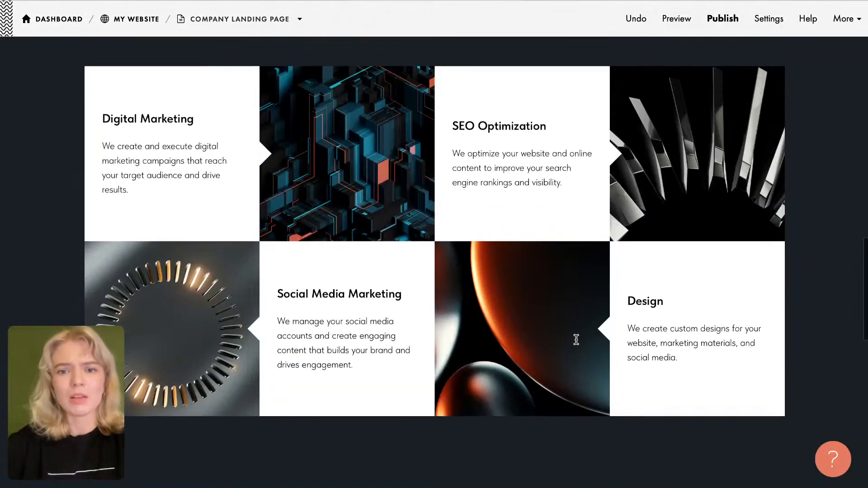
scroll(576, 339, "down", 1)
scroll(576, 340, "down", 5)
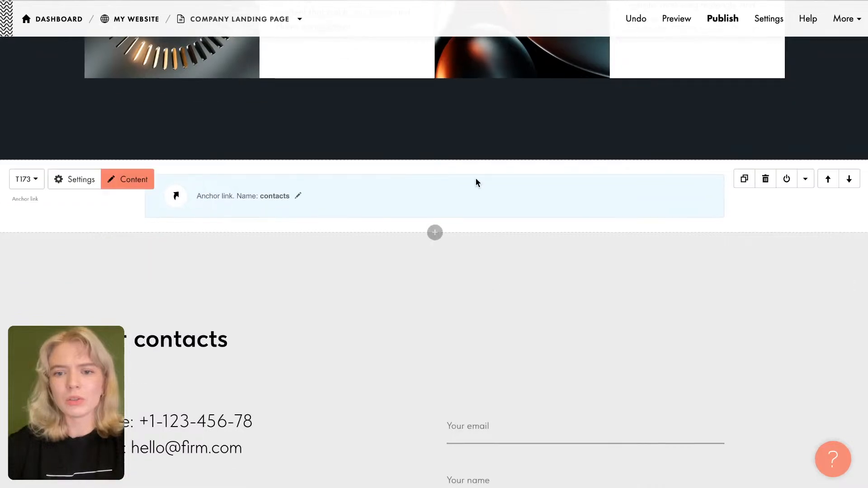
left_click(434, 234)
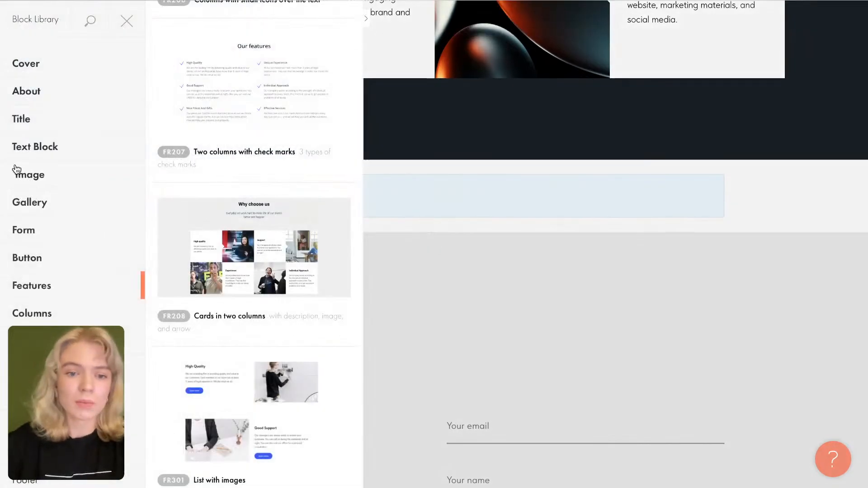
scroll(47, 250, "down", 3)
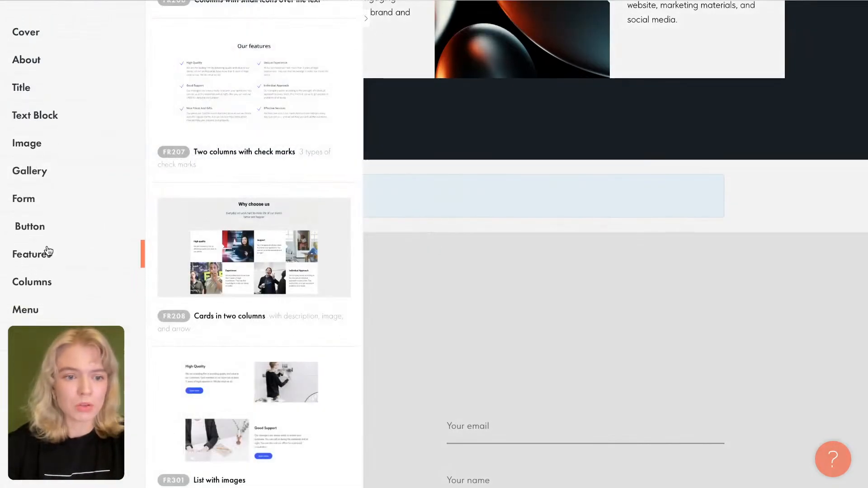
scroll(72, 180, "down", 1)
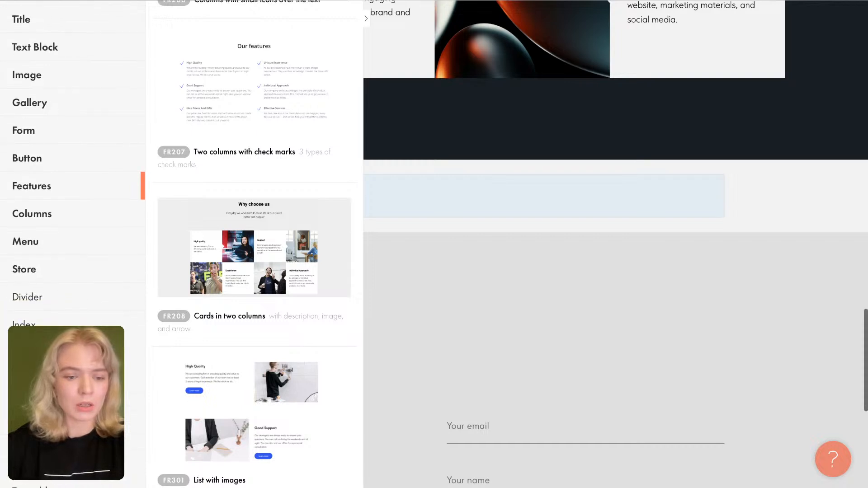
scroll(72, 180, "down", 3)
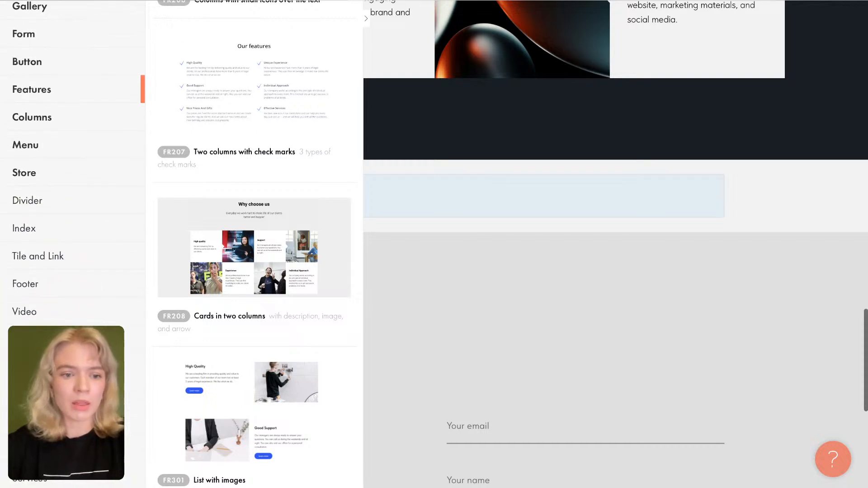
left_click(68, 367)
scroll(243, 271, "down", 8)
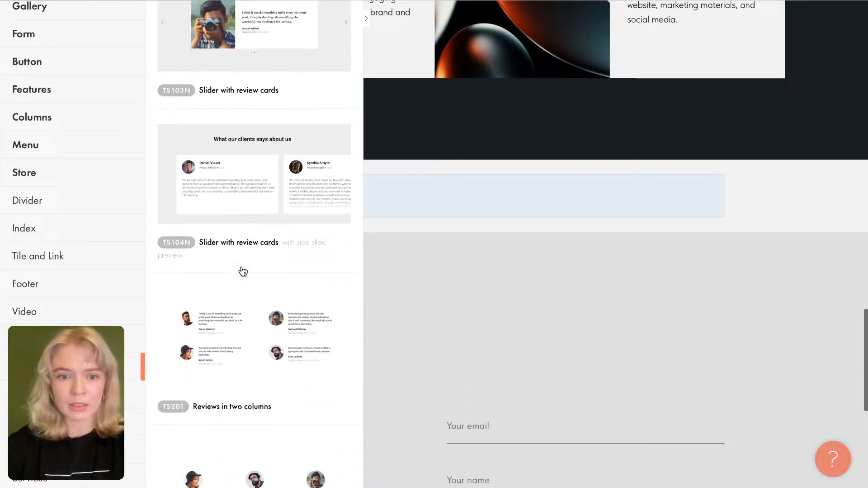
scroll(243, 271, "down", 12)
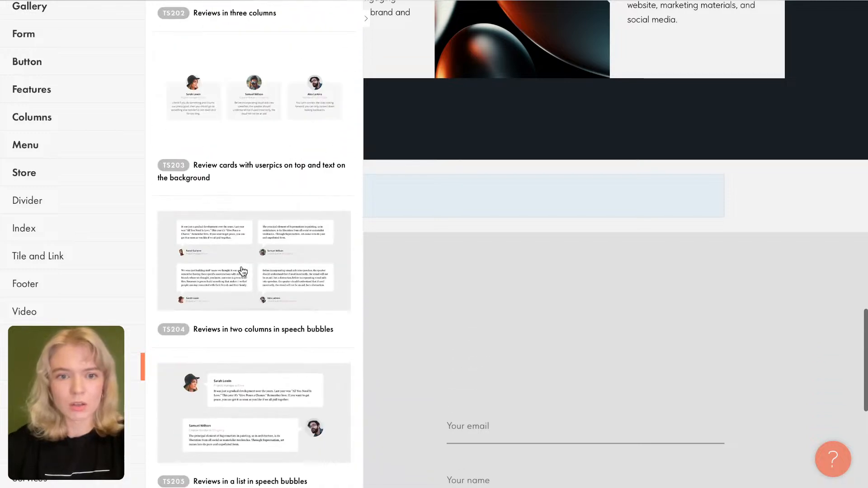
left_click(287, 80)
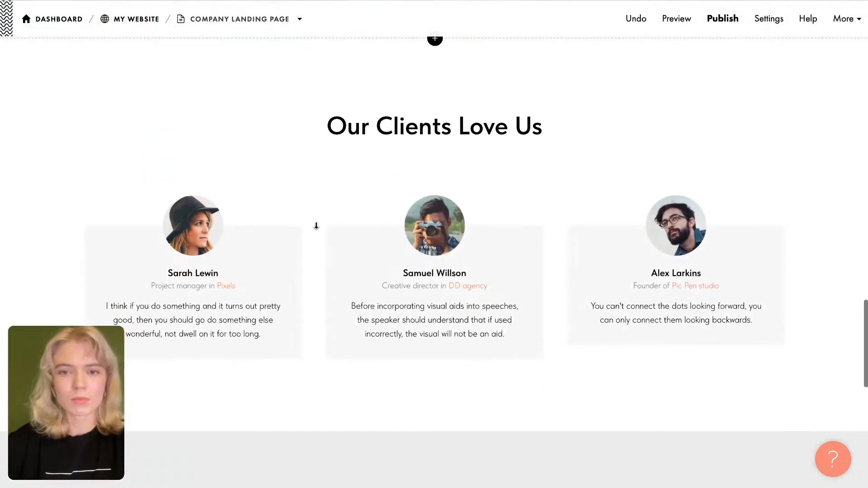
Step: Change the heading of the new review cards block to "What our clients say"
scroll(316, 226, "up", 2)
scroll(316, 226, "up", 1)
left_click(375, 248)
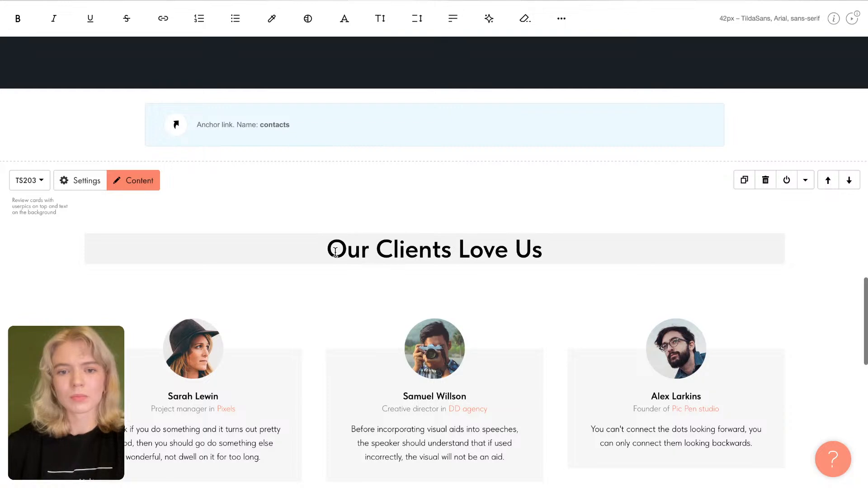
left_click_drag(327, 248, 540, 251)
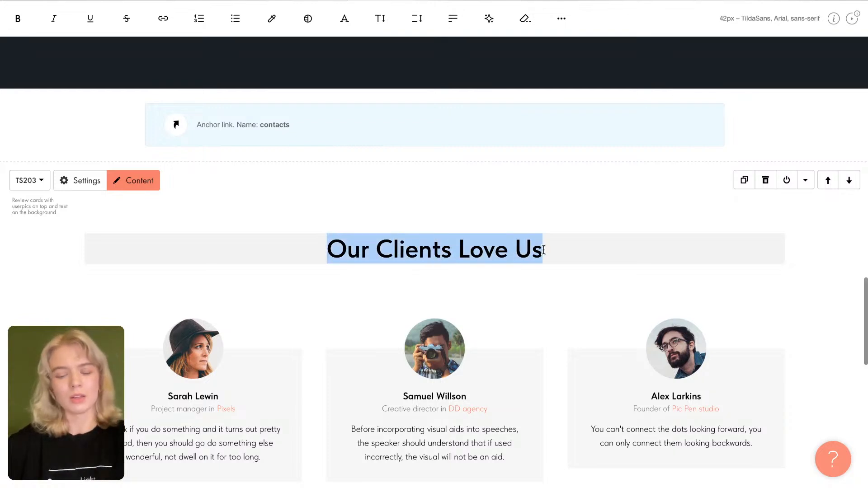
type("W")
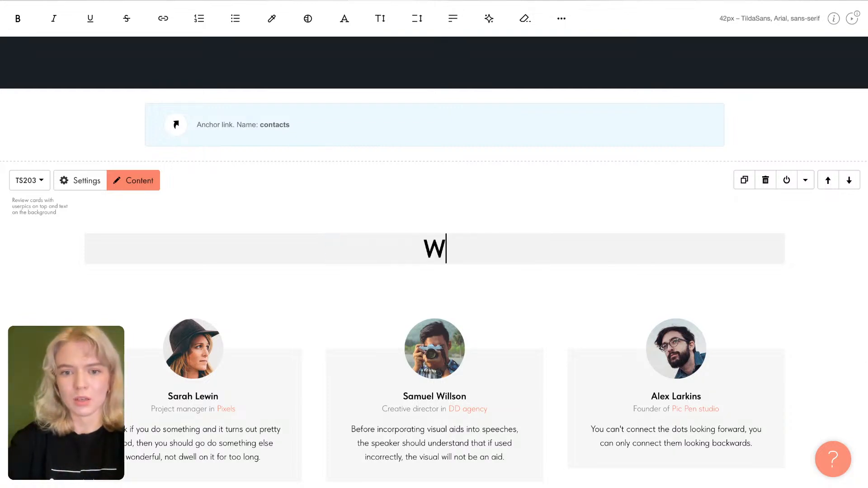
type("hat ou")
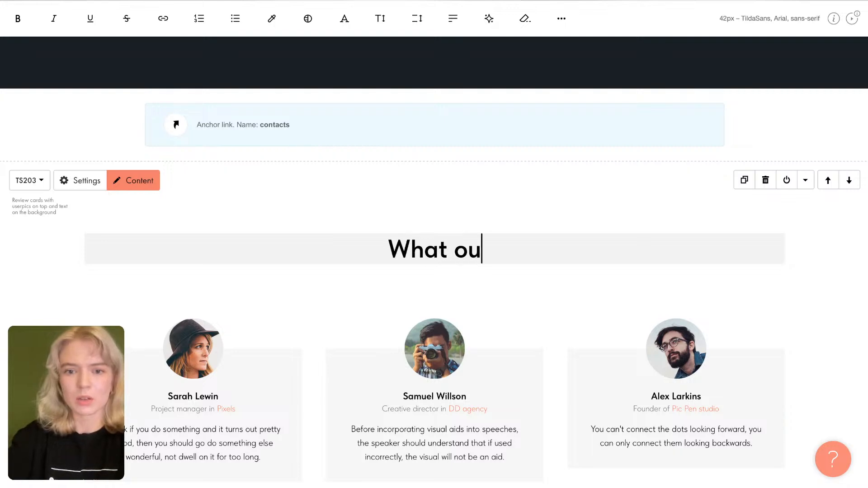
type("r clients say")
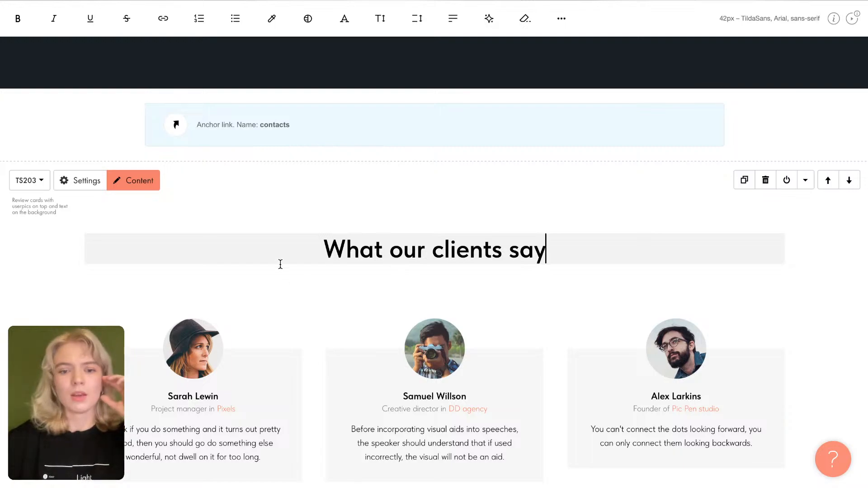
left_click(301, 192)
Step: Examine how the reviews block fits with the Our Services, contacts and cover sections of the page
scroll(302, 194, "up", 10)
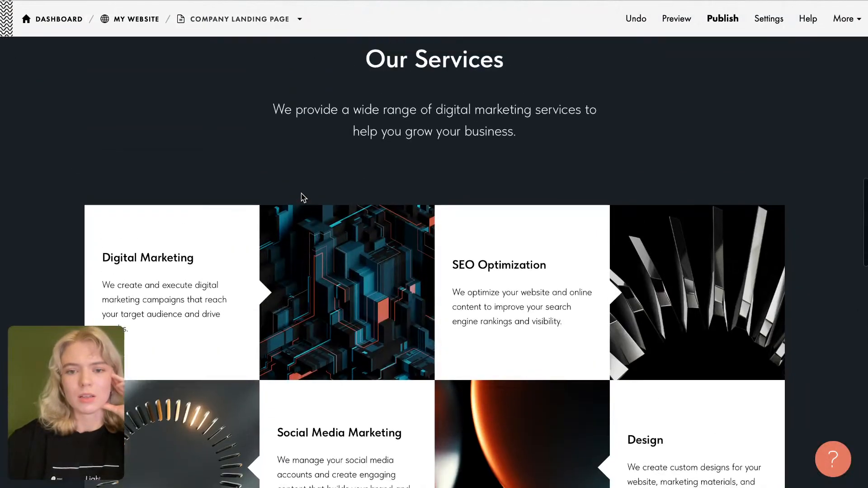
scroll(303, 197, "down", 10)
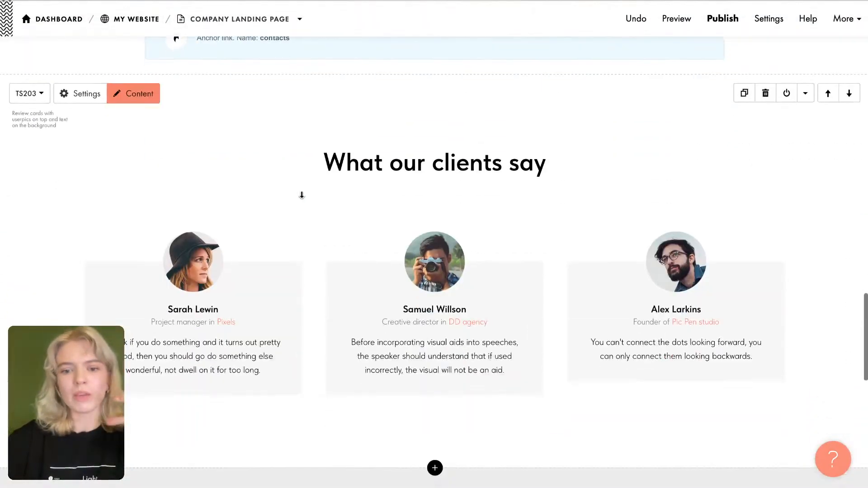
scroll(293, 295, "down", 1)
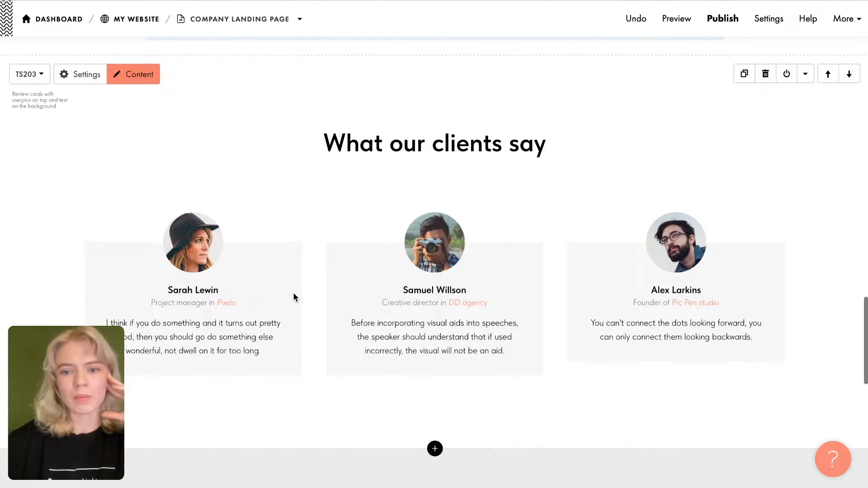
left_click(261, 287)
scroll(269, 210, "up", 6)
scroll(275, 181, "down", 6)
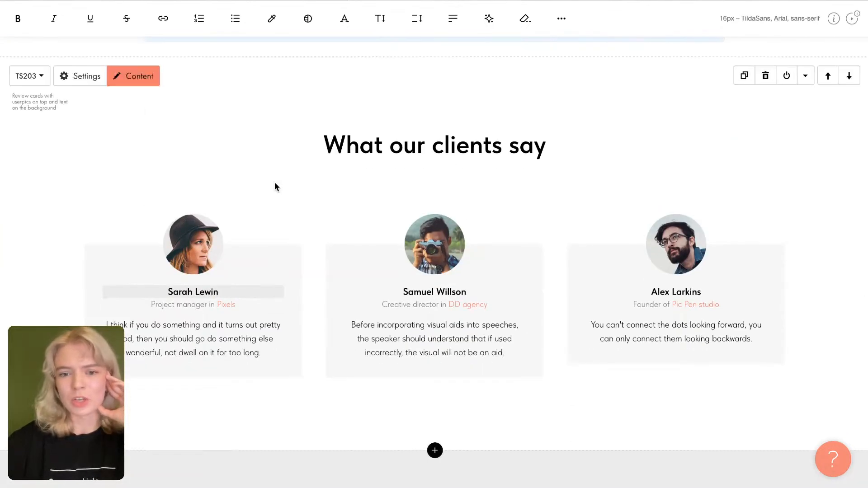
scroll(275, 187, "down", 5)
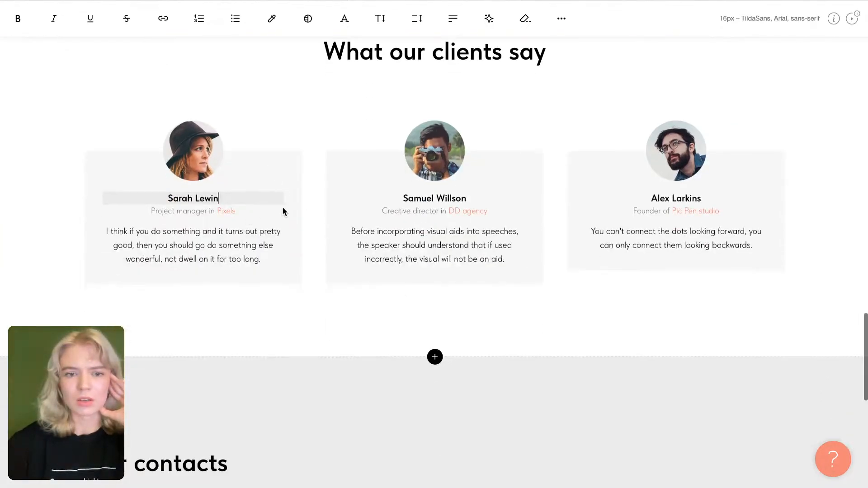
mouse_move(340, 387)
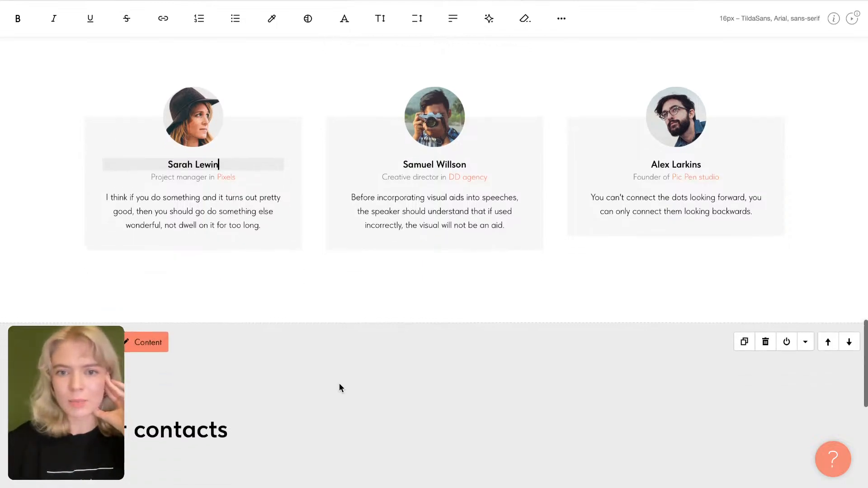
scroll(339, 384, "up", 15)
scroll(341, 393, "up", 20)
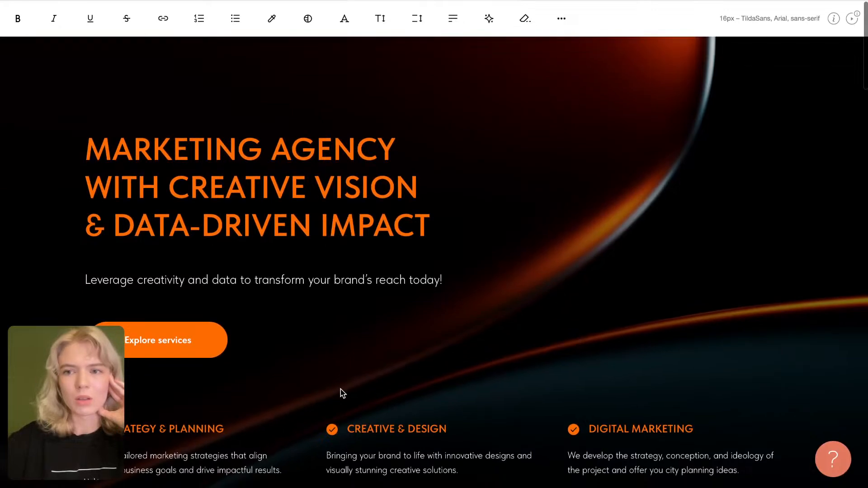
Step: Try the ME201 menu with logo on the left directly below the cover block and delete it again
mouse_move(270, 223)
scroll(228, 163, "down", 3)
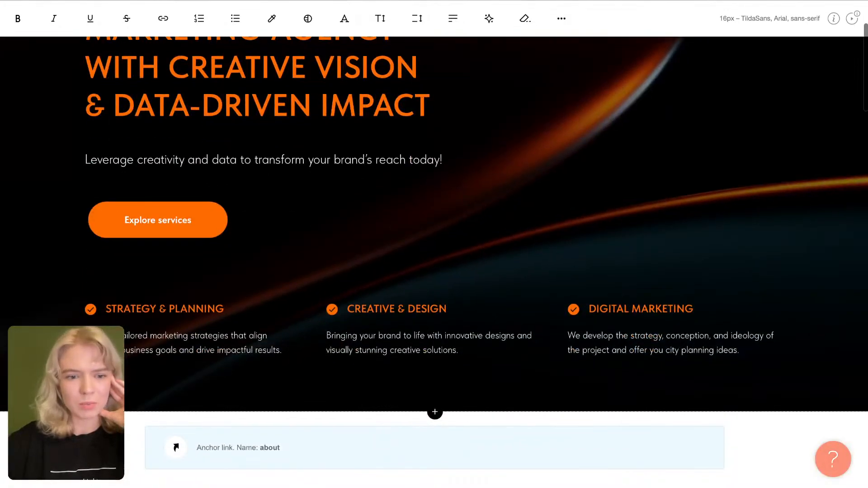
left_click(435, 412)
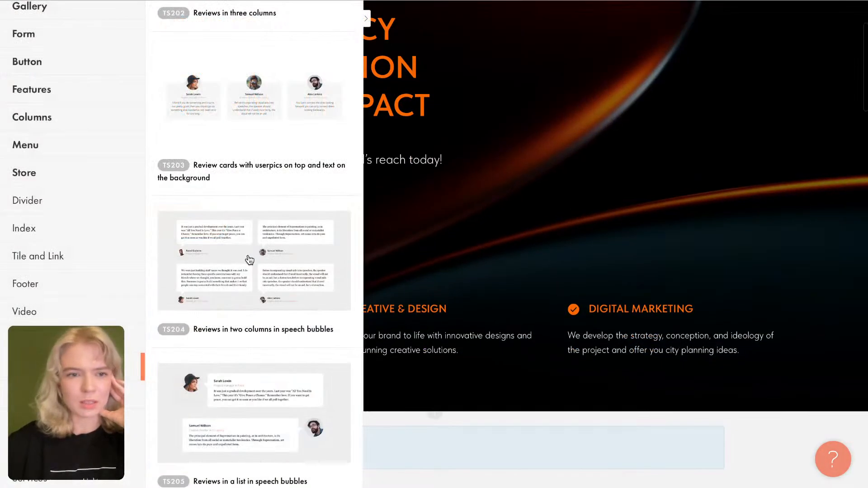
left_click(68, 119)
scroll(68, 253, "up", 5)
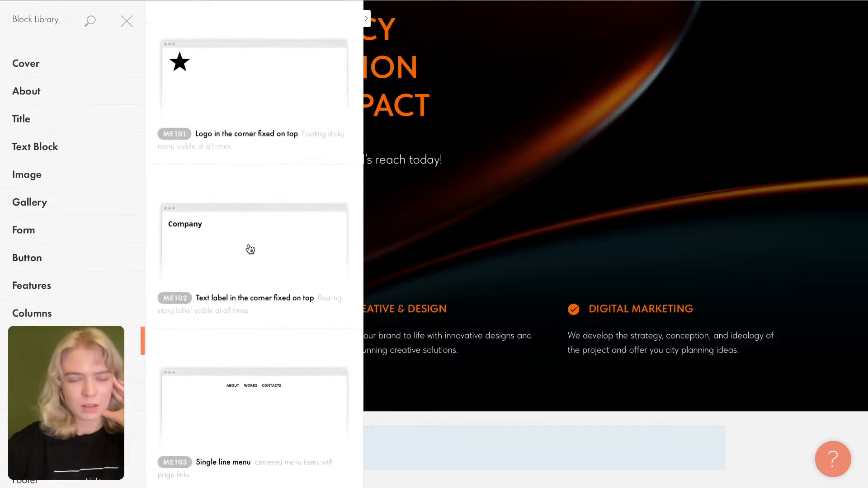
scroll(250, 249, "down", 6)
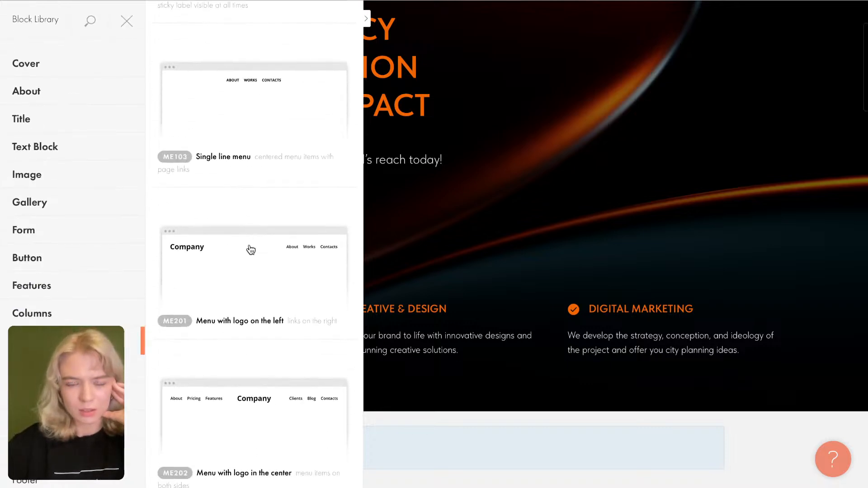
scroll(251, 250, "down", 2)
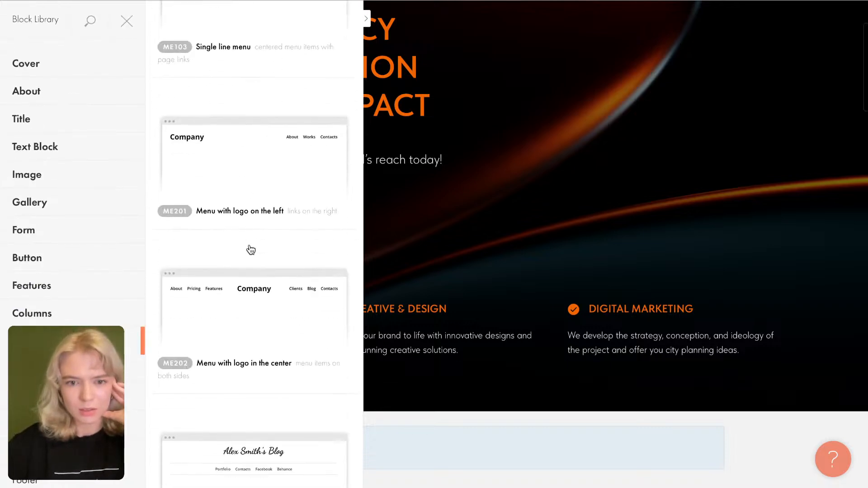
left_click(252, 159)
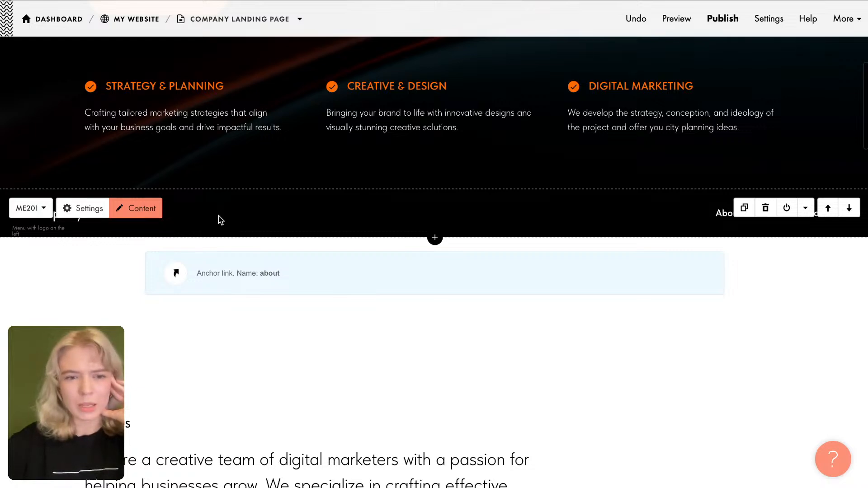
left_click(767, 209)
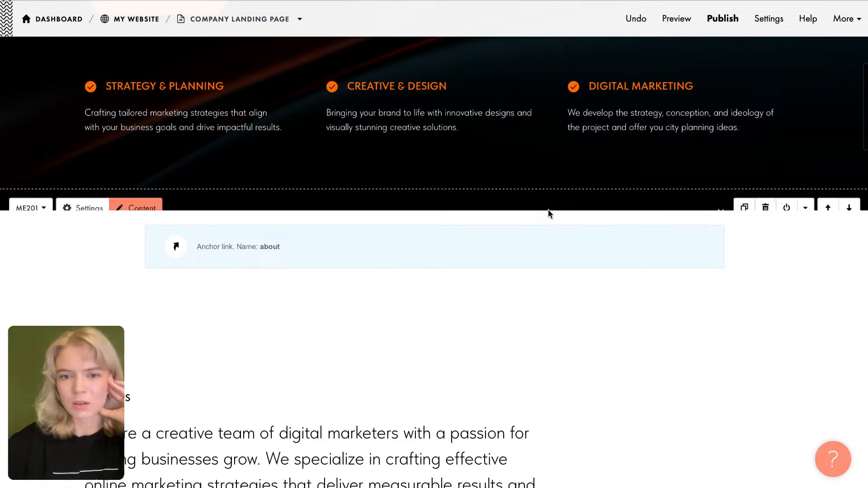
Step: Add the ME201 menu with logo on the left block below the about anchor link
left_click(435, 261)
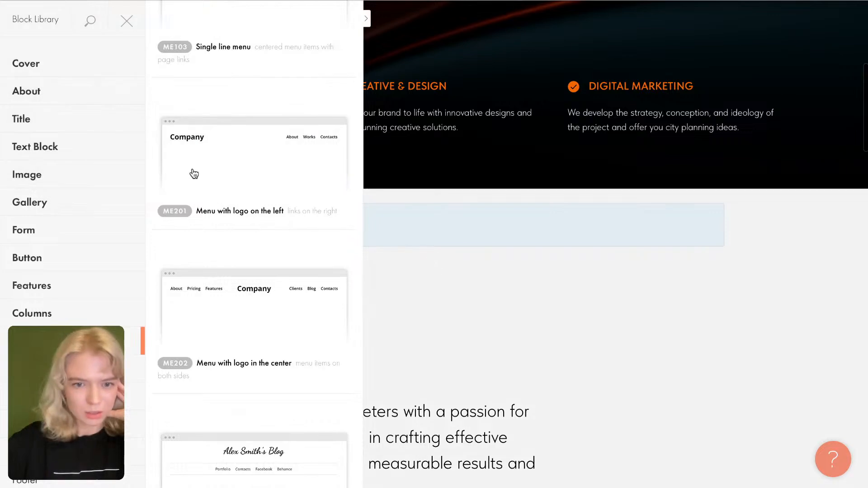
scroll(232, 242, "down", 1)
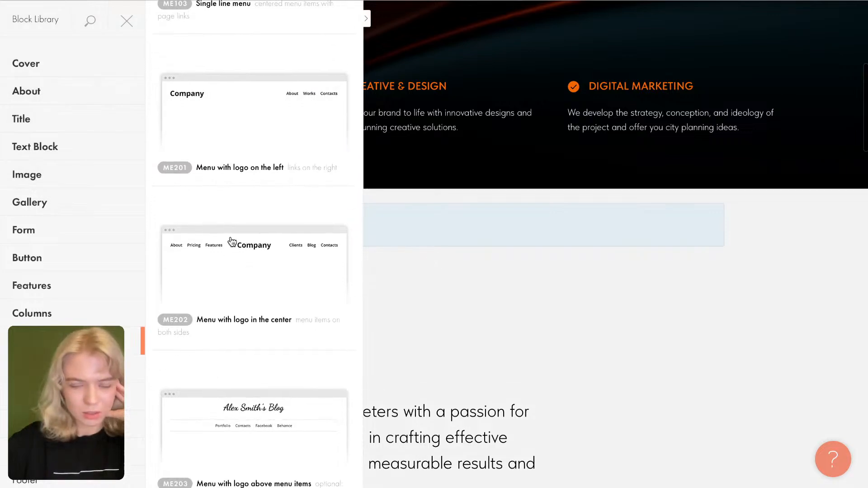
left_click(241, 108)
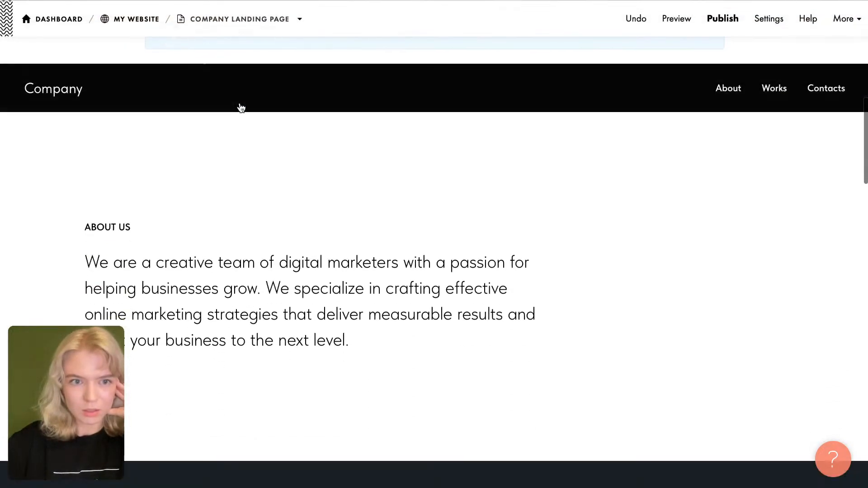
Step: Move the black menu block up past the about anchor and the cover so it sits first on the page
mouse_move(734, 142)
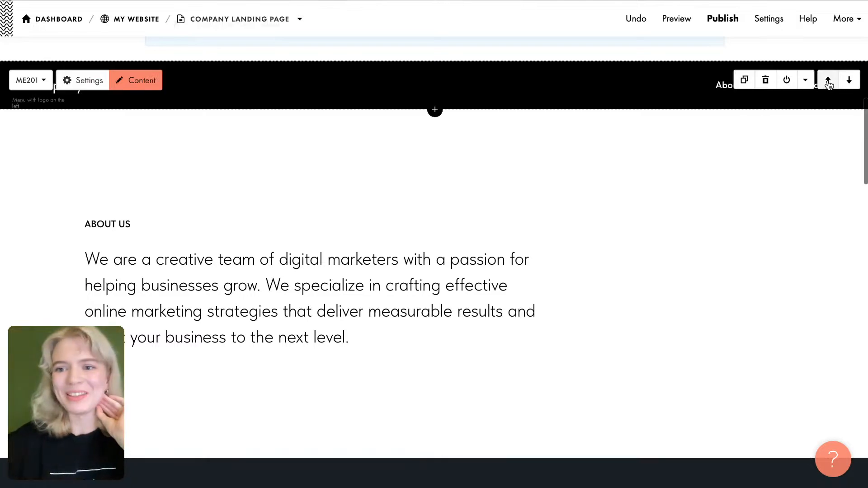
left_click(828, 82)
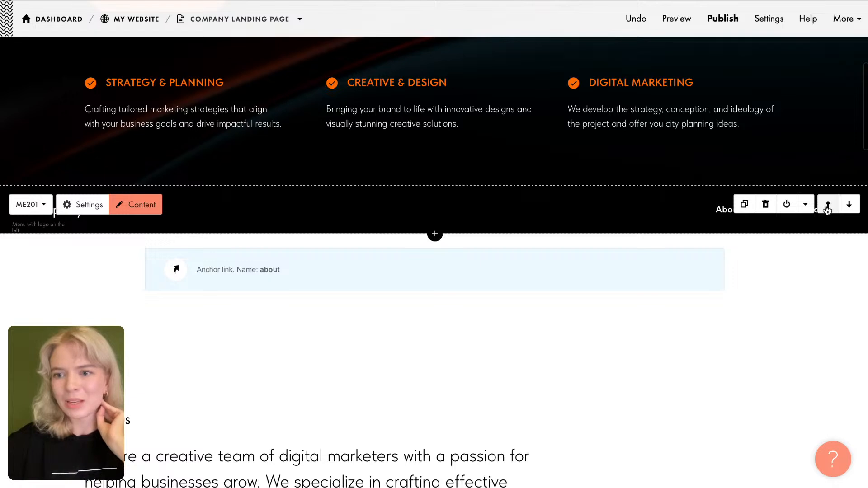
left_click(827, 206)
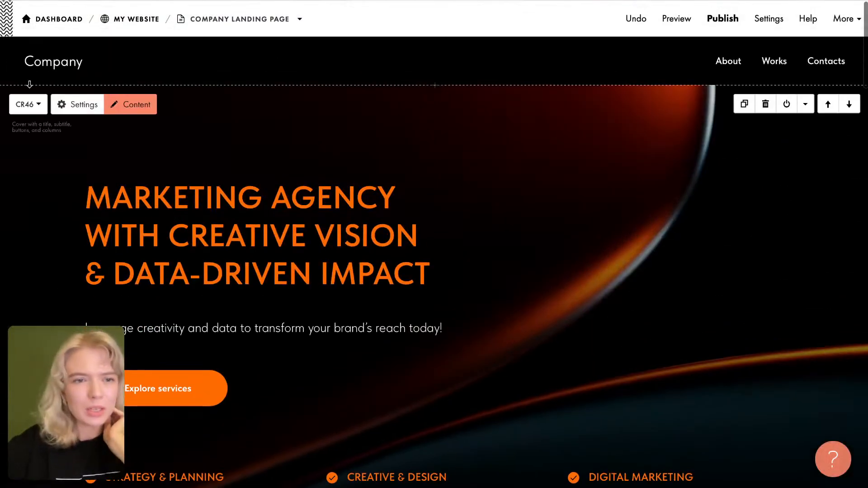
Step: In the menu block's content, rename the second menu item to Services and the third to Contact us
left_click(134, 56)
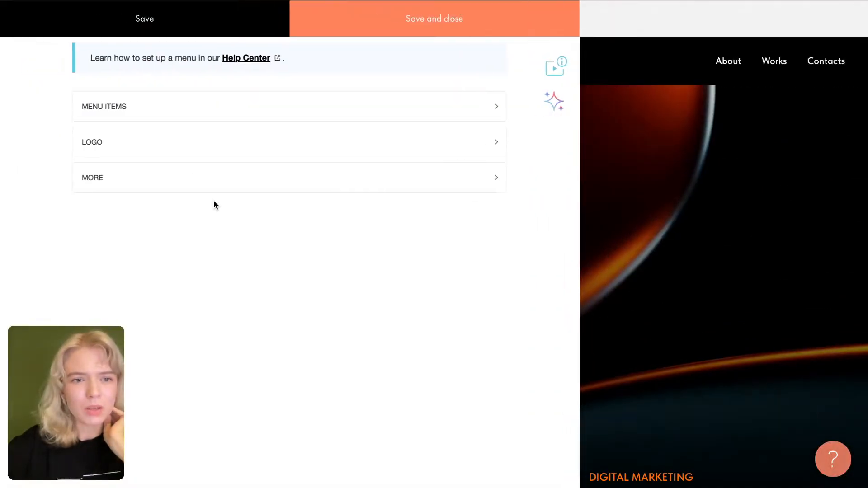
left_click(157, 111)
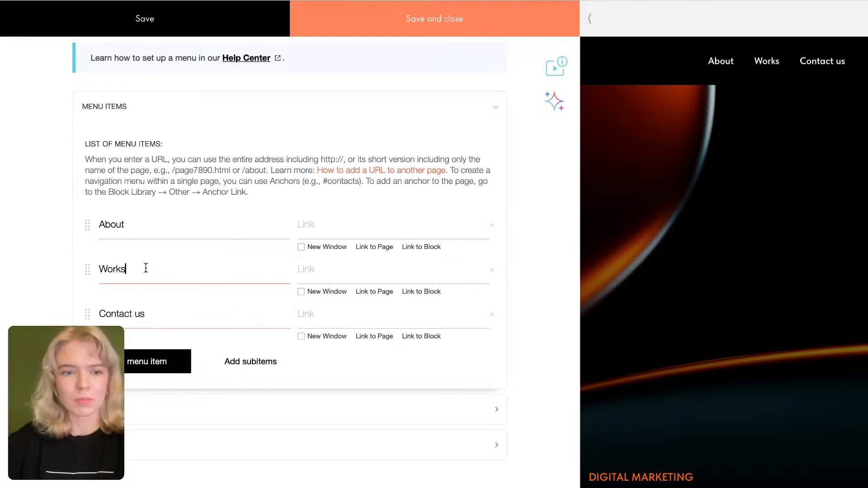
left_click_drag(146, 269, 86, 269)
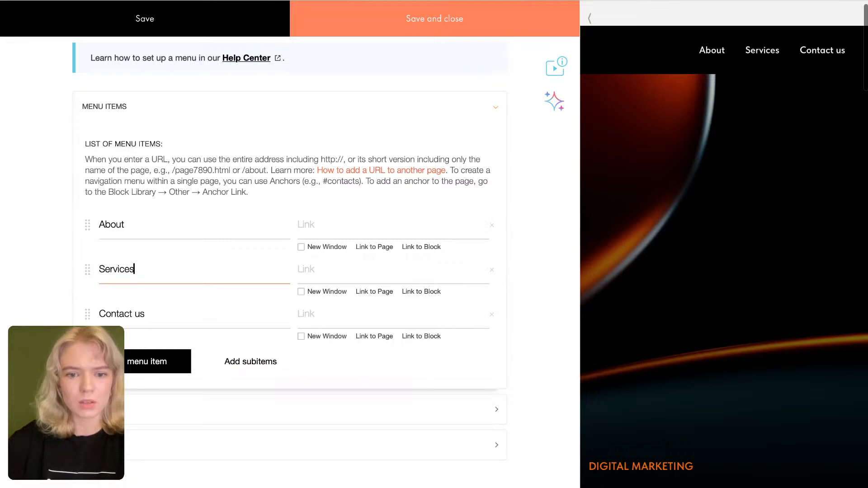
scroll(348, 207, "down", 1)
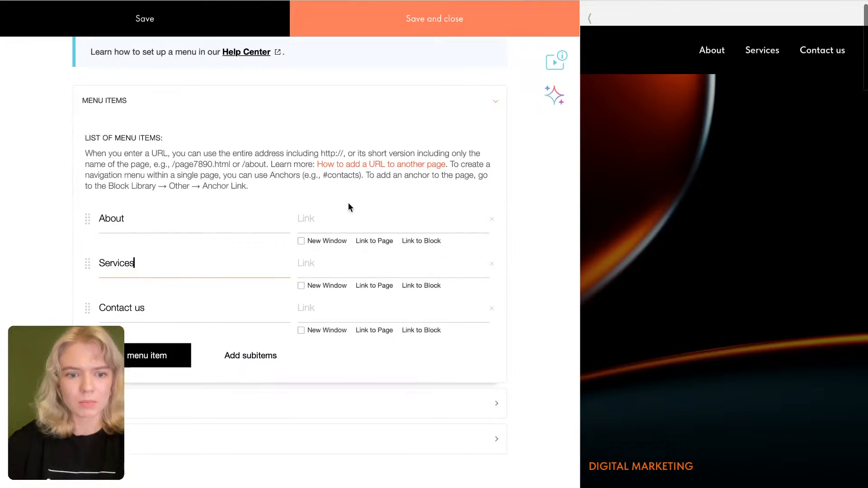
Step: Set the menu's logo title to "Marketing agency" and save the block's content
left_click(128, 394)
scroll(128, 394, "down", 2)
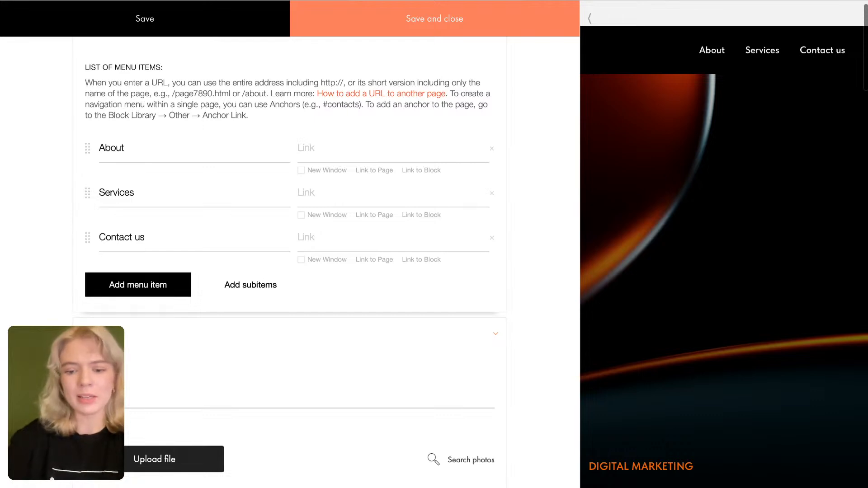
type("g")
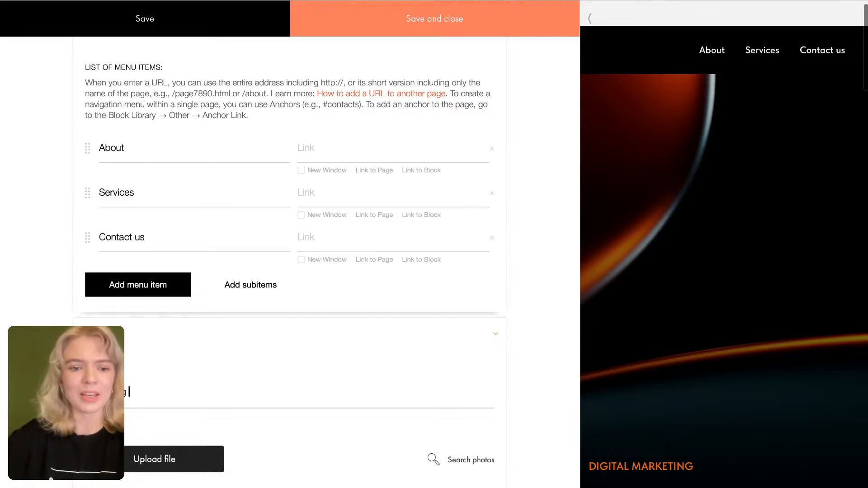
type(" agency")
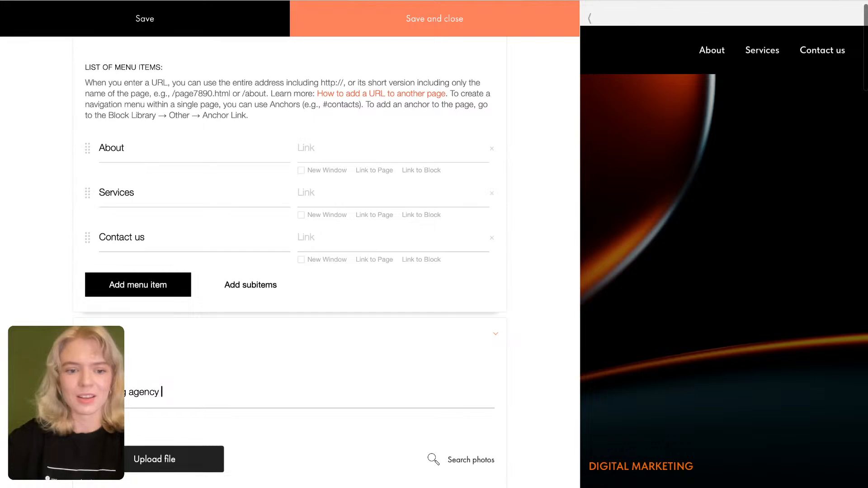
scroll(269, 374, "down", 3)
scroll(276, 378, "down", 1)
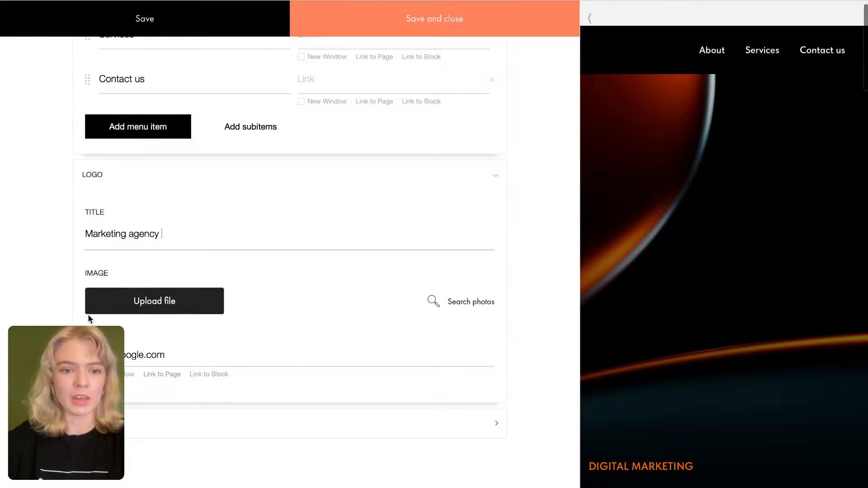
left_click(422, 26)
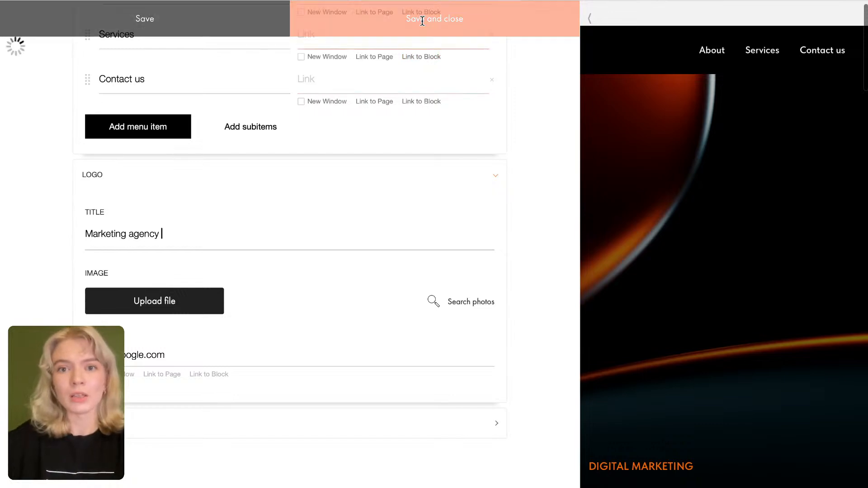
Step: Look through the page's blocks from the About us section to the client testimonials
scroll(446, 235, "down", 15)
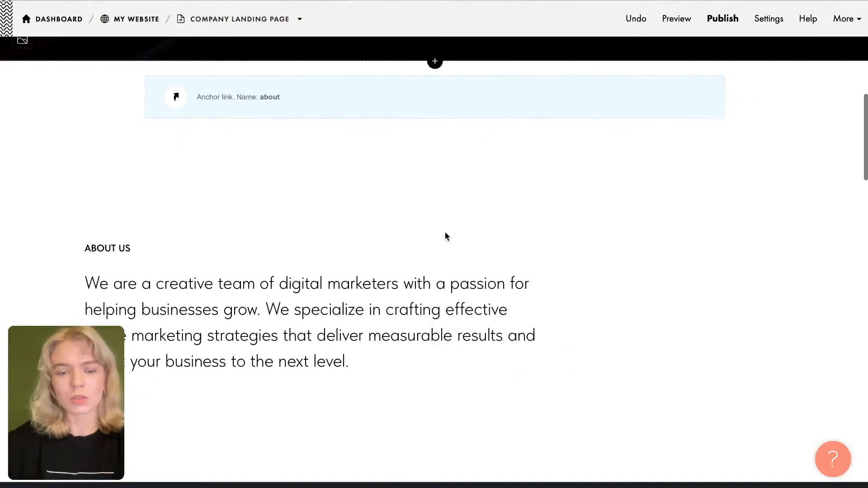
scroll(447, 235, "down", 10)
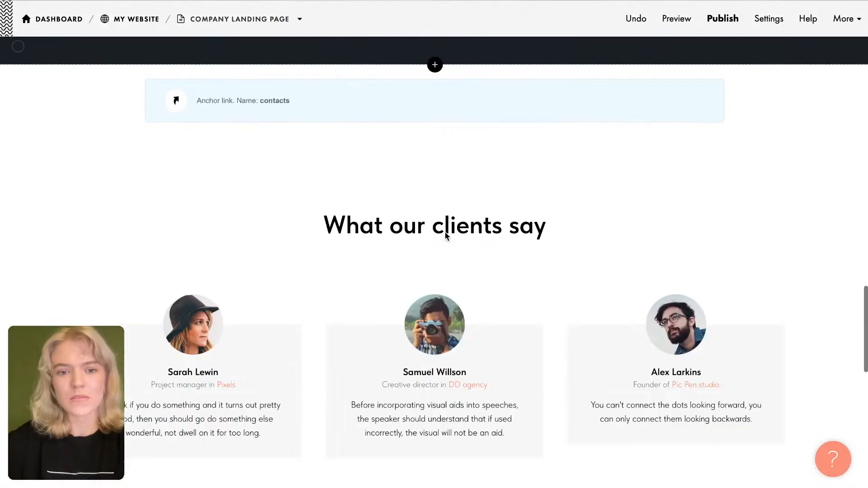
scroll(445, 232, "up", 15)
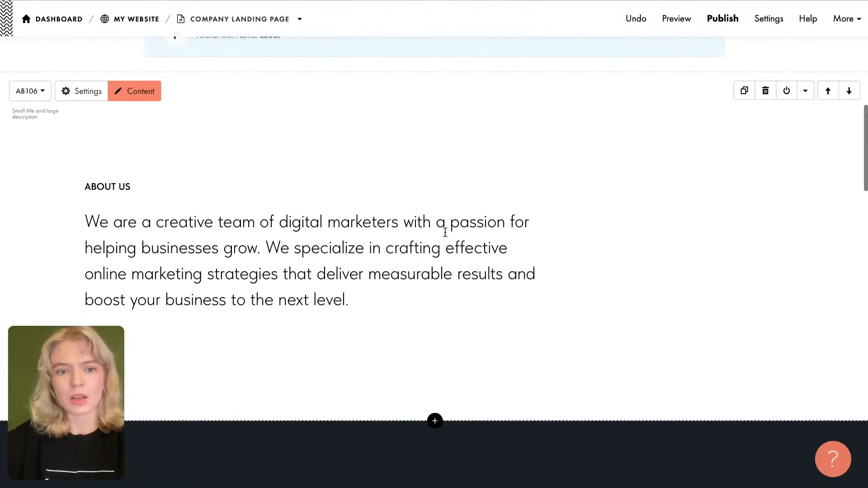
scroll(446, 235, "down", 5)
scroll(447, 236, "up", 3)
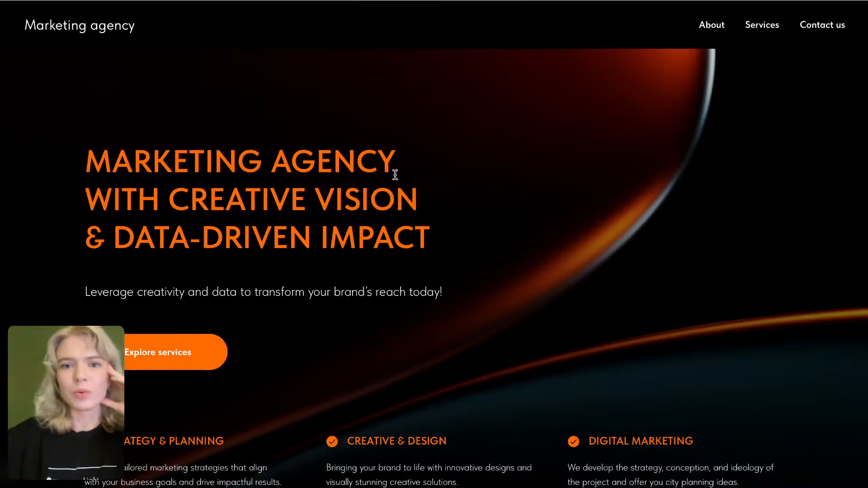
Step: Preview the page in desktop, landscape tablet, portrait phone and landscape phone views to check the menu and cover, and return to editing
scroll(392, 187, "down", 2)
scroll(390, 195, "down", 3)
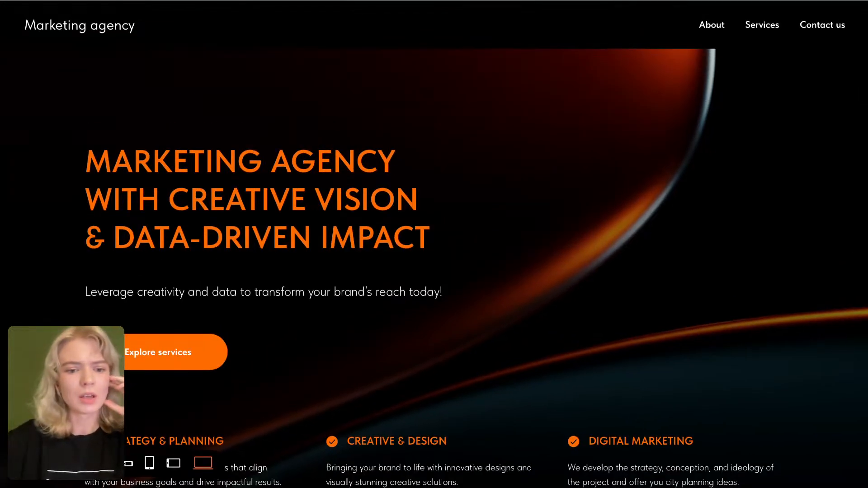
left_click(175, 465)
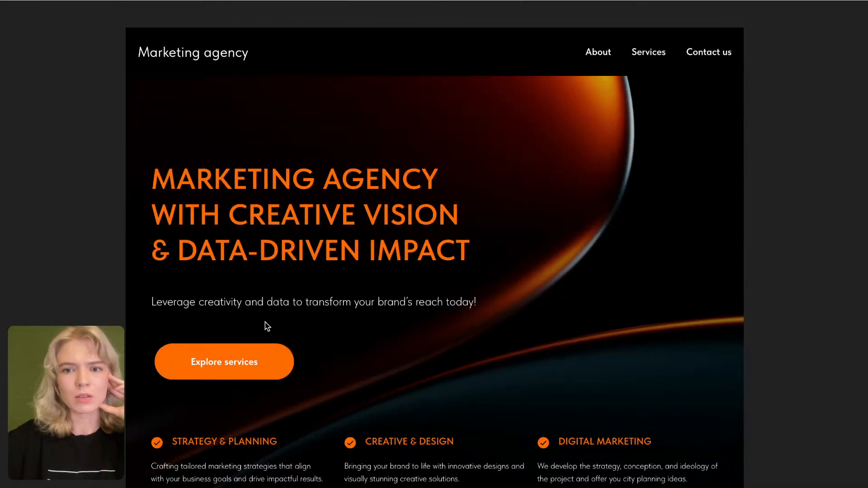
scroll(266, 327, "down", 1)
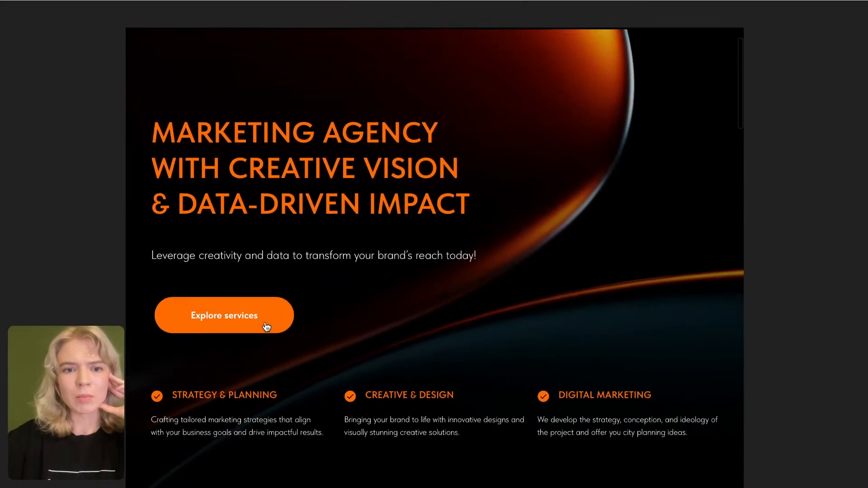
left_click(129, 464)
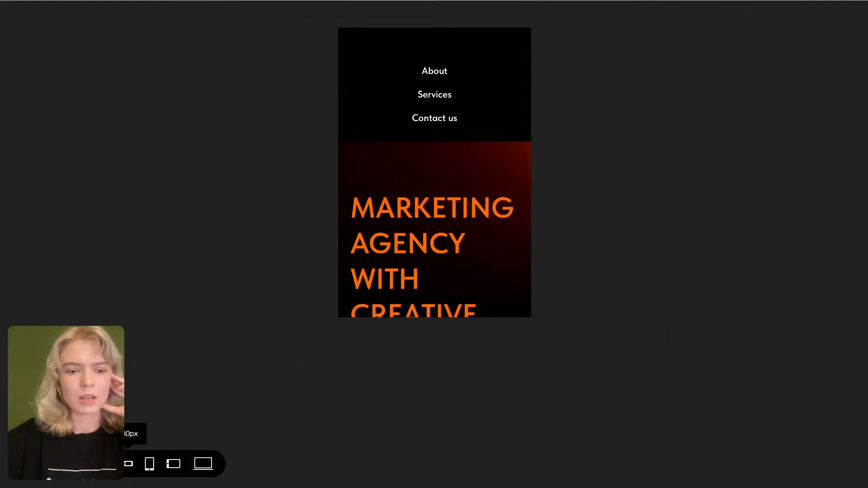
scroll(396, 186, "down", 4)
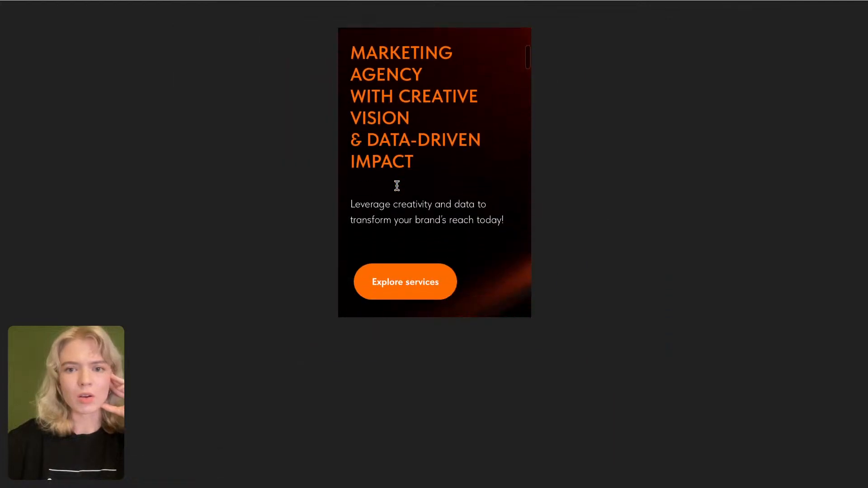
scroll(397, 185, "up", 1)
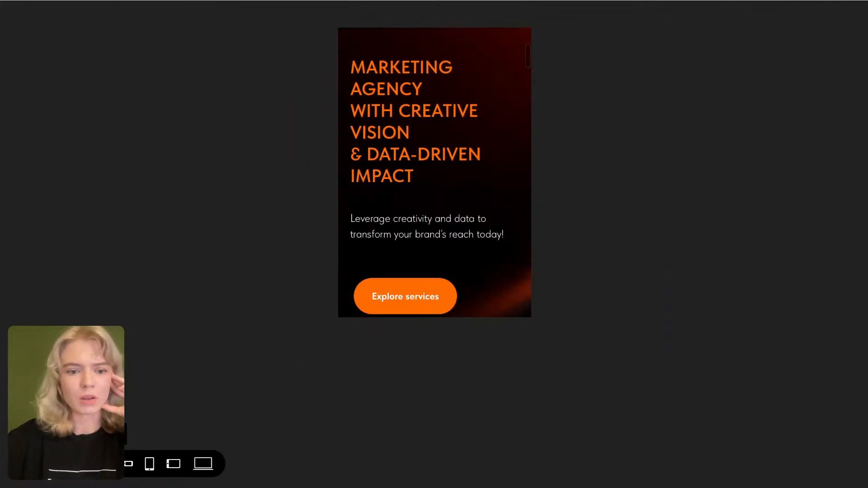
left_click(129, 465)
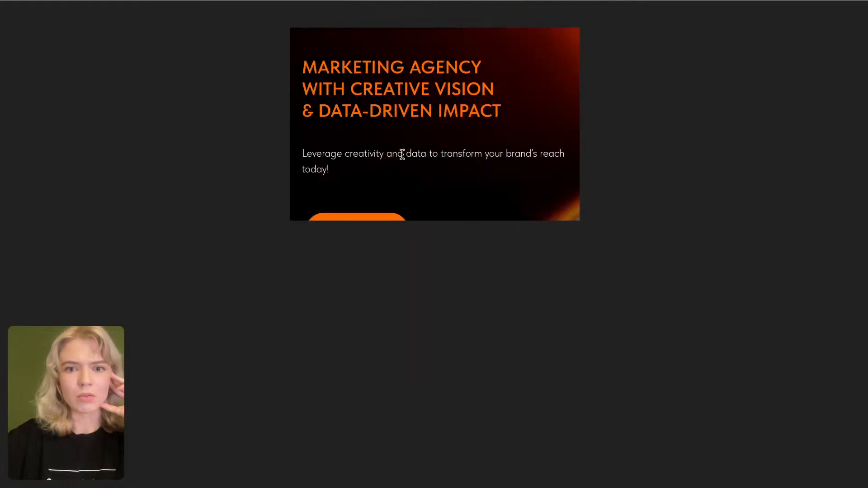
scroll(402, 152, "up", 3)
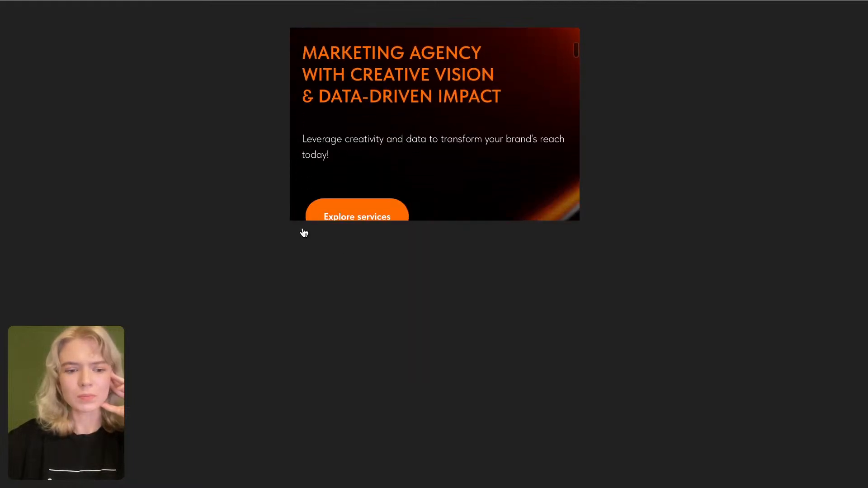
mouse_move(113, 466)
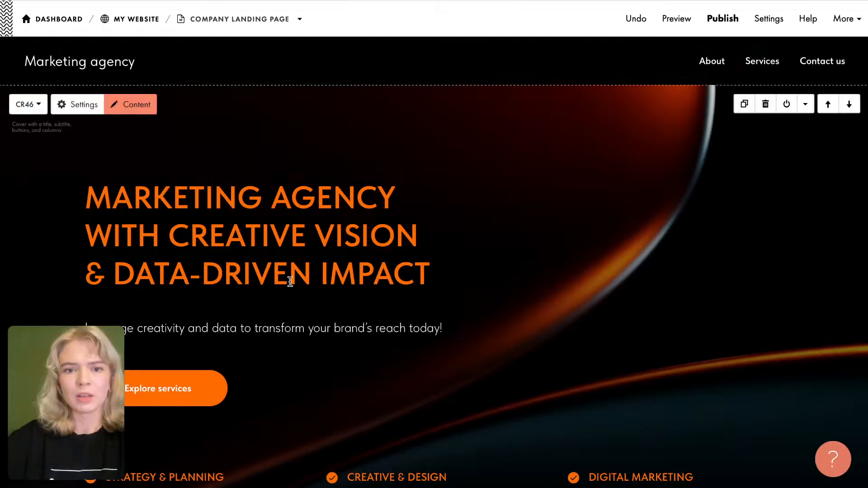
left_click(289, 283)
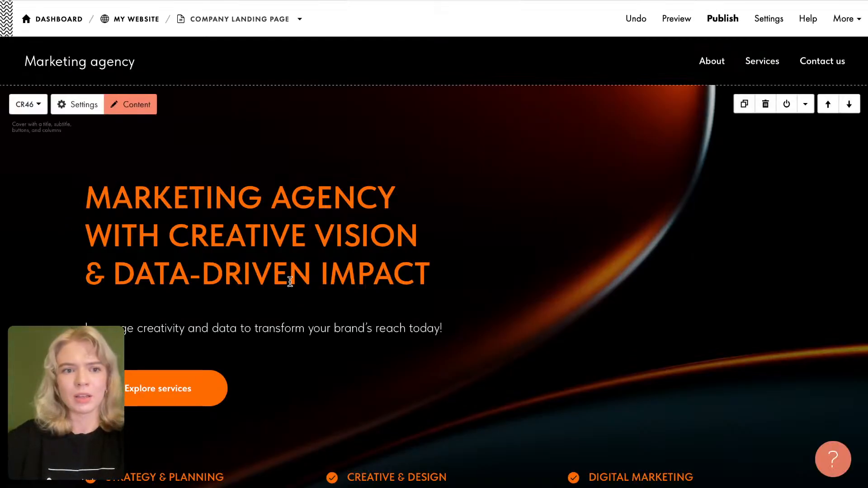
Step: Examine the menu block's settings, including its background color and opacity options
mouse_move(149, 58)
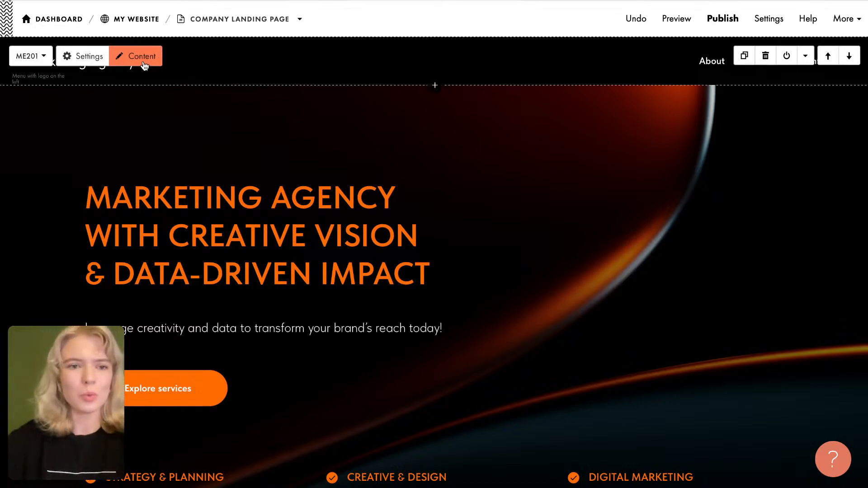
left_click(86, 56)
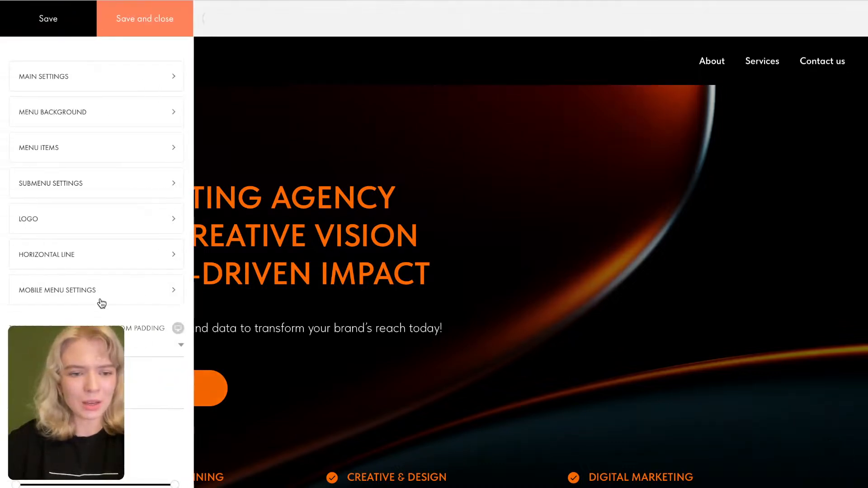
scroll(59, 309, "down", 1)
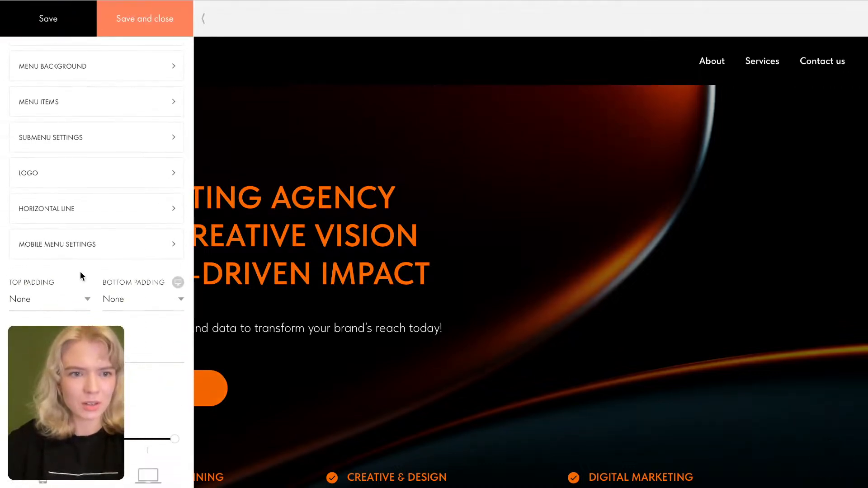
scroll(81, 276, "up", 1)
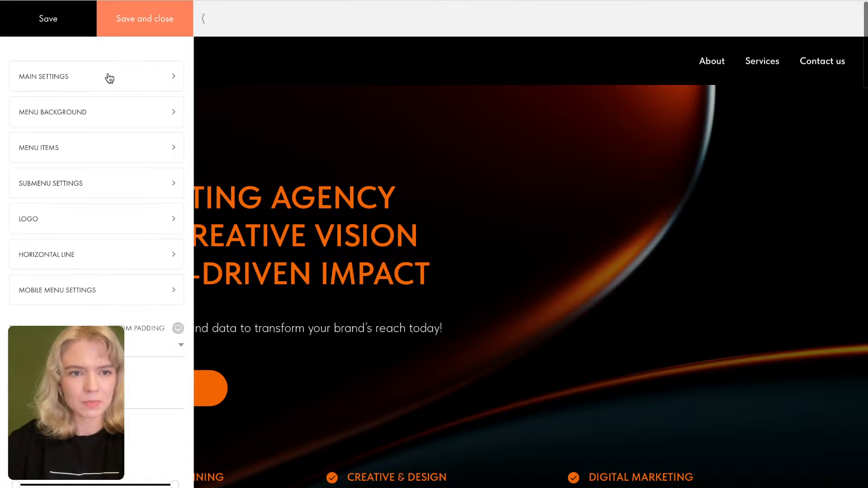
left_click(109, 78)
left_click(114, 112)
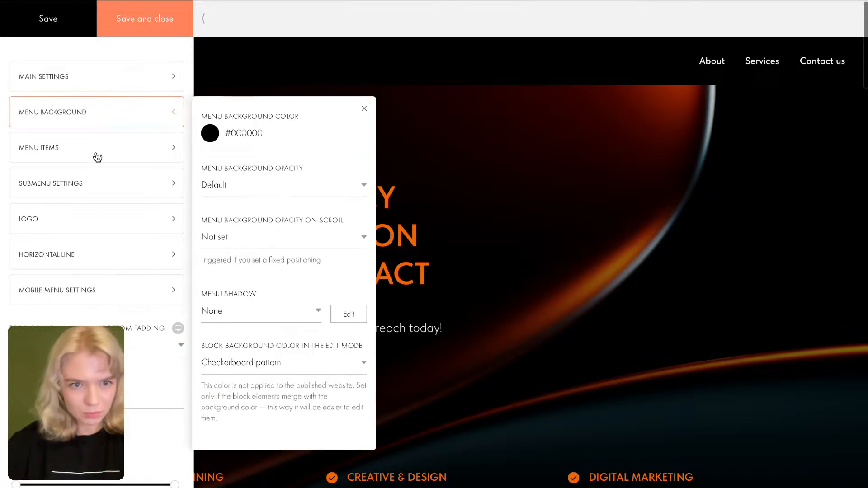
left_click(212, 139)
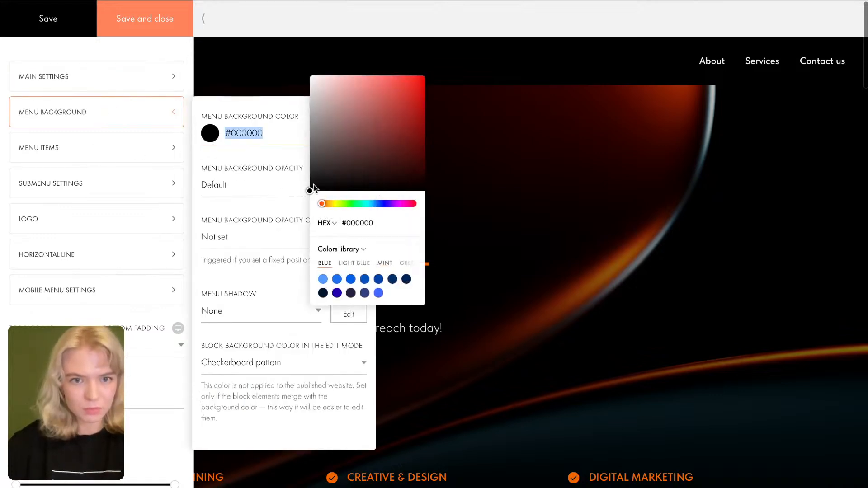
left_click(269, 134)
double_click(290, 132)
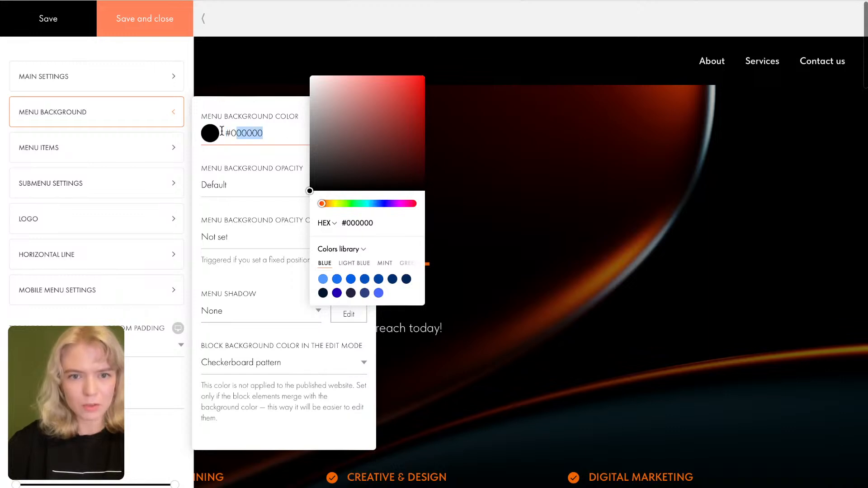
left_click(290, 132)
left_click(240, 192)
left_click(239, 165)
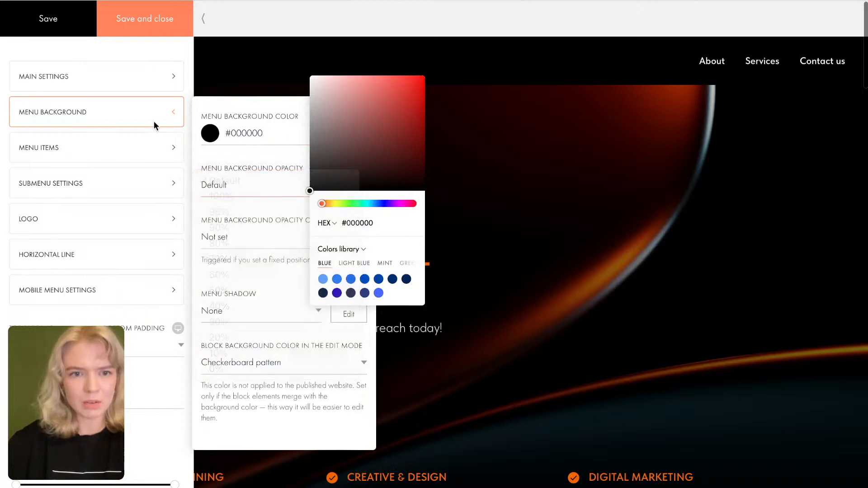
left_click(177, 115)
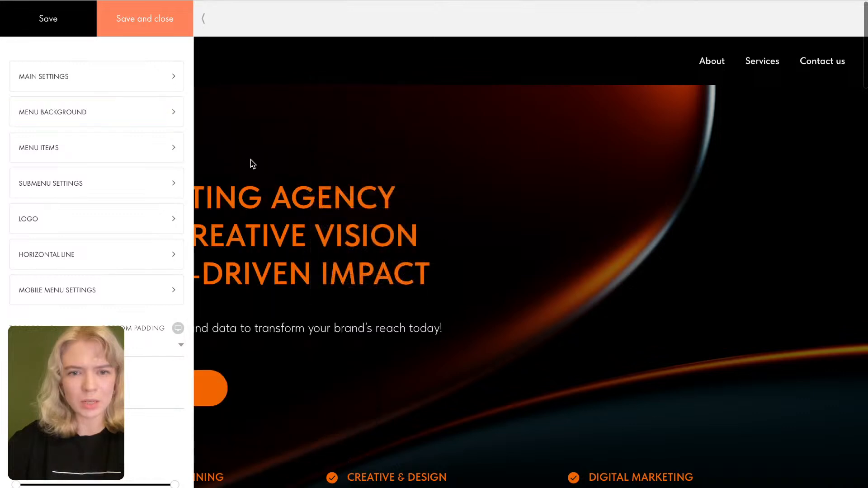
Step: Clear the menu's background color, set the menu items' text color to the page's orange #ff6b00, and save the settings
left_click(137, 117)
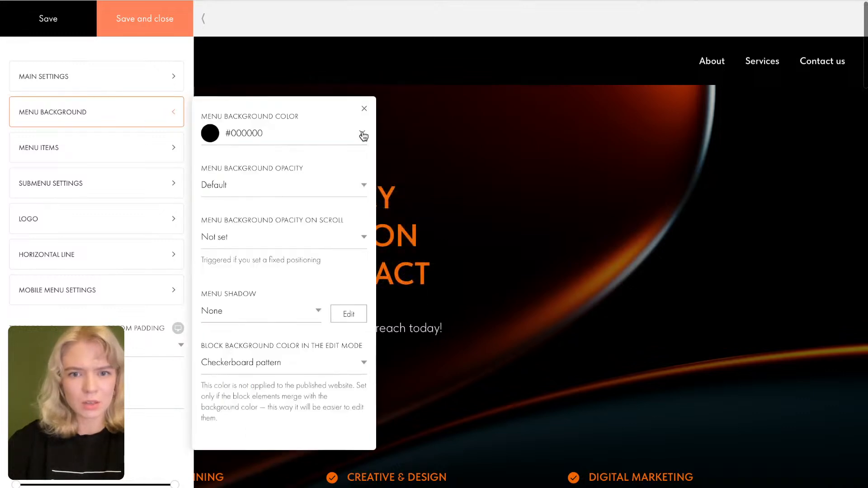
left_click(363, 134)
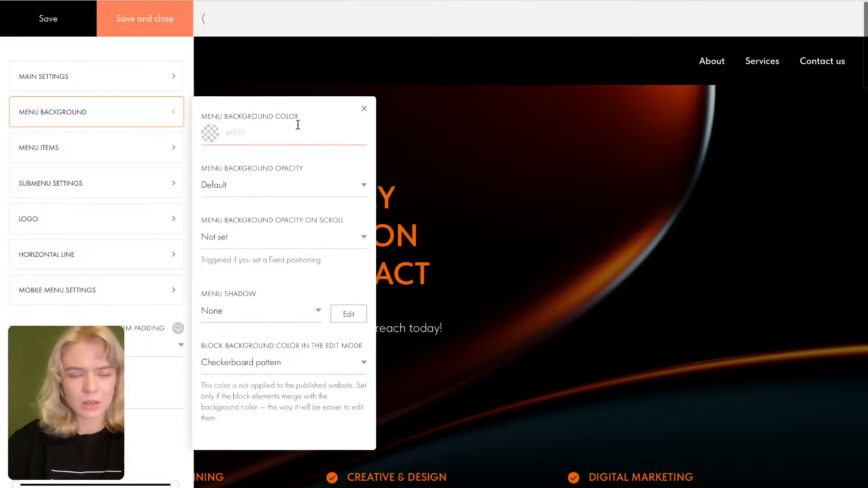
left_click(104, 149)
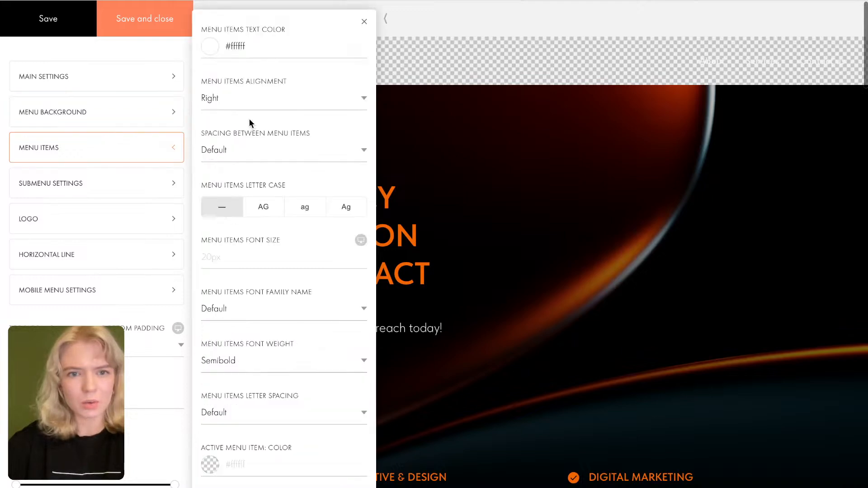
left_click(209, 48)
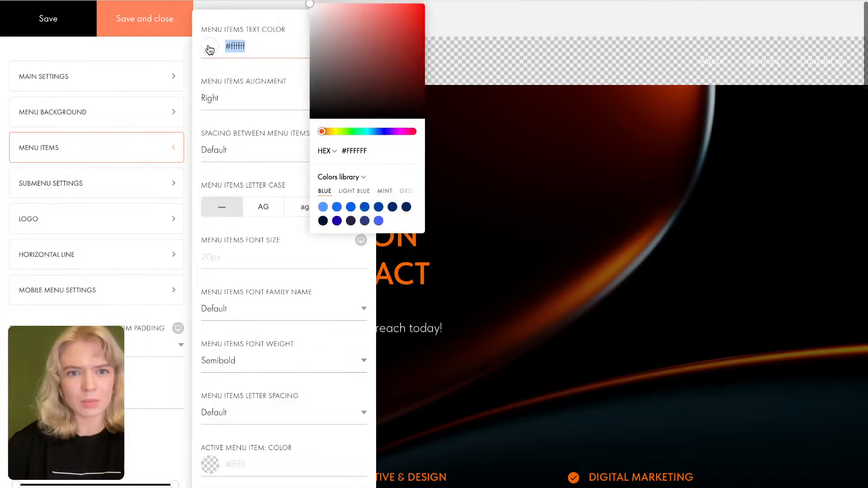
left_click(351, 177)
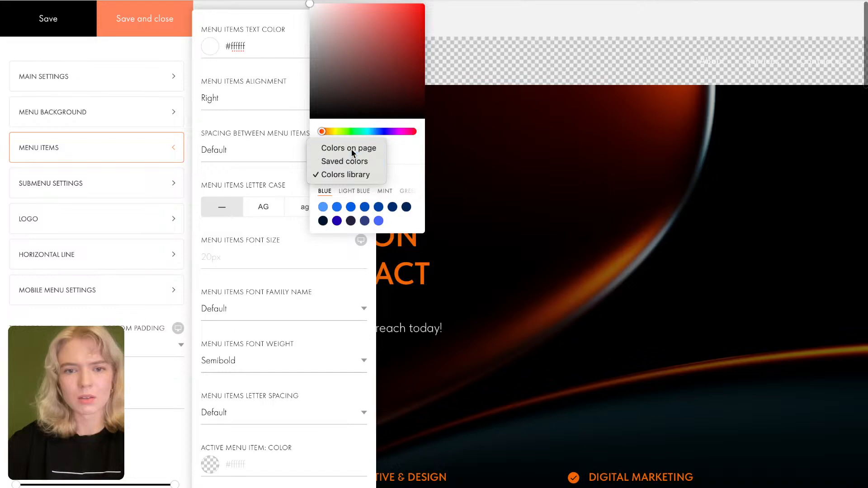
left_click(348, 149)
left_click(360, 192)
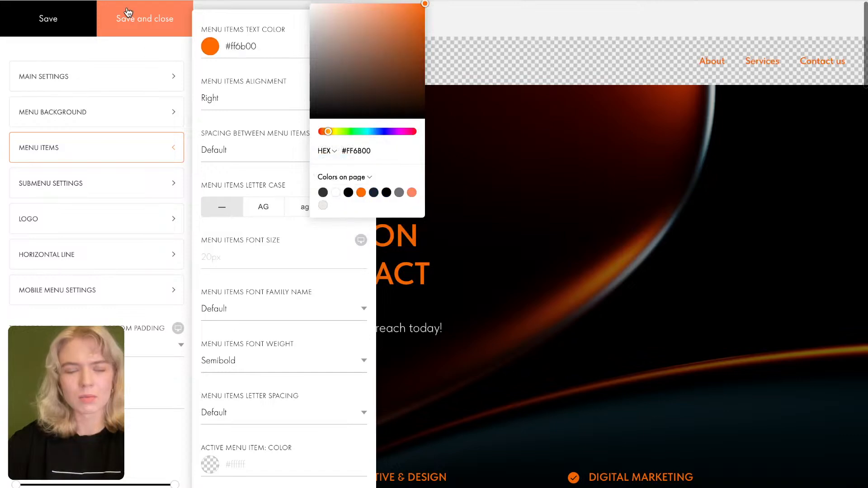
left_click(140, 25)
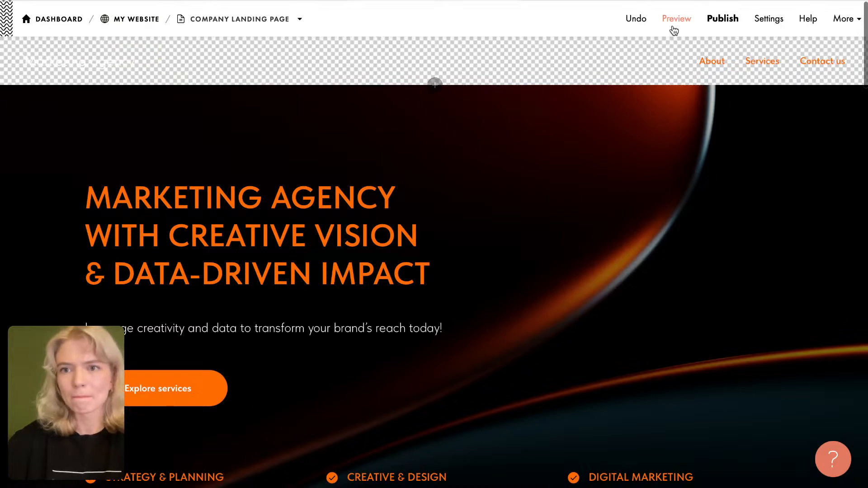
Step: Preview the page to check the menu above the cover while scrolling, and return to editing
left_click(674, 30)
scroll(587, 238, "down", 2)
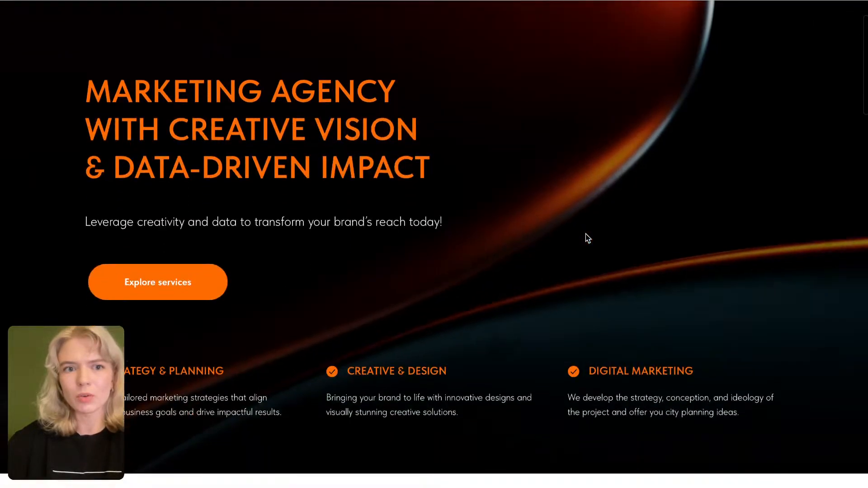
scroll(588, 239, "up", 2)
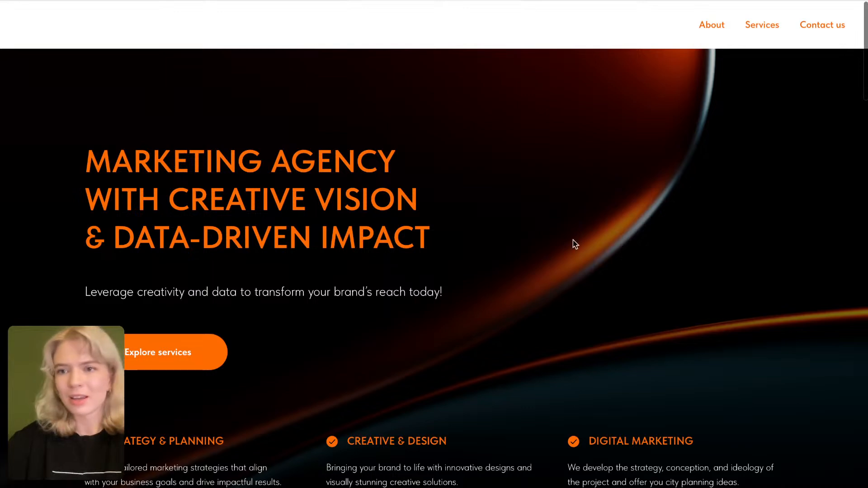
scroll(604, 101, "down", 2)
scroll(607, 102, "up", 2)
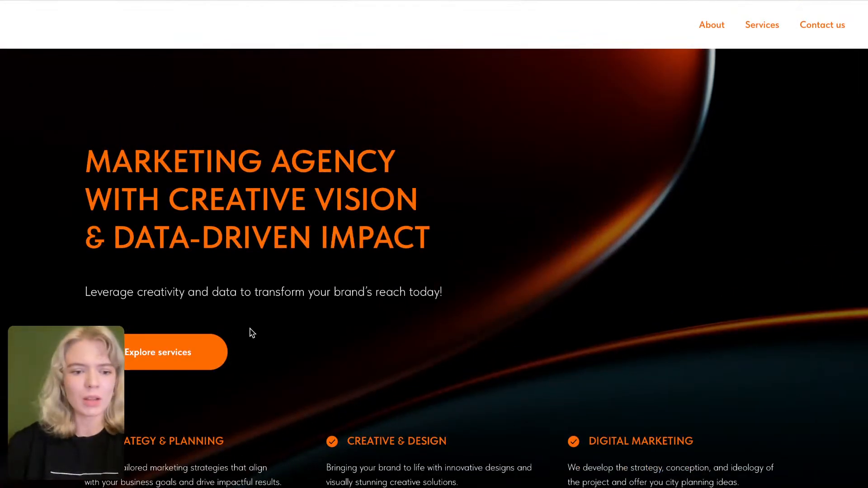
key("ctrl+shift+Tab")
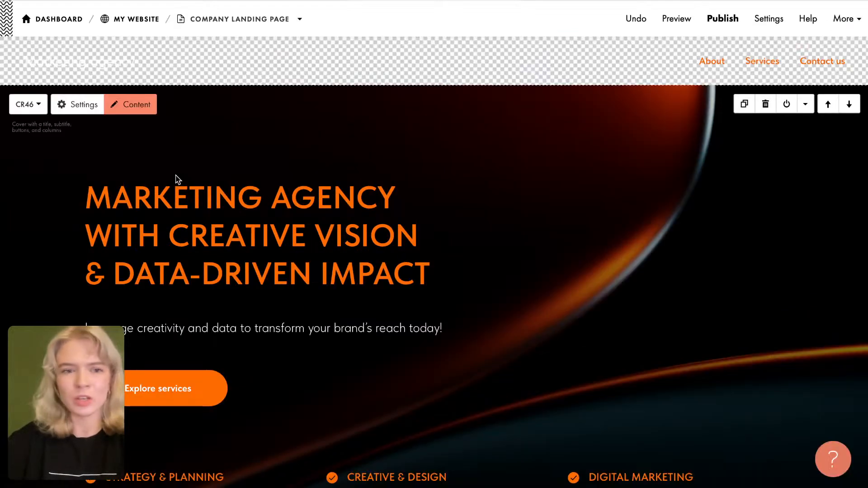
Step: Set the menu block's background color to #020000 from the colors on the page and save the settings
left_click(76, 62)
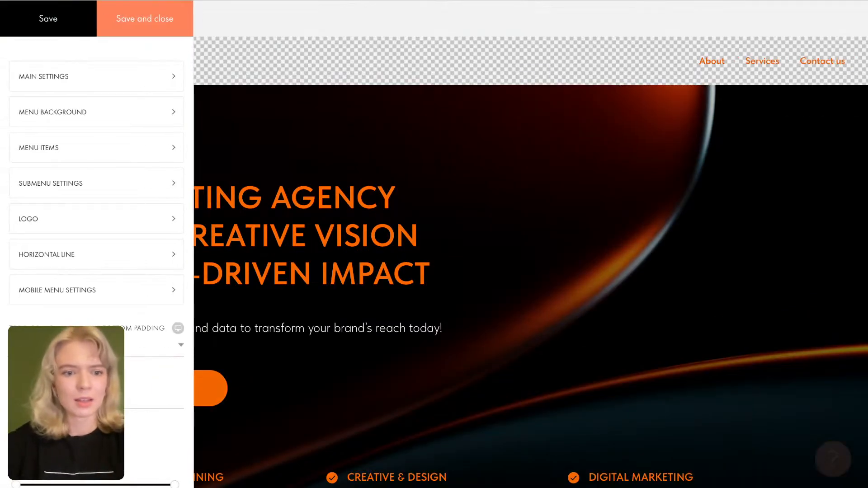
left_click(41, 396)
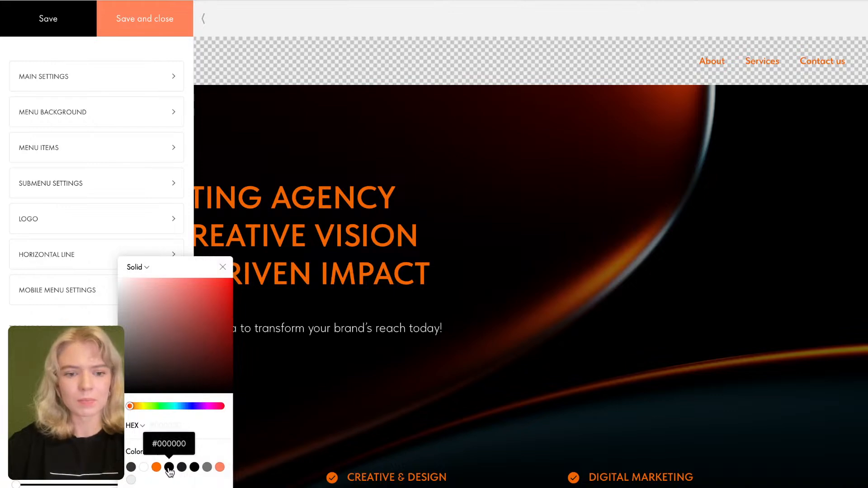
left_click(132, 468)
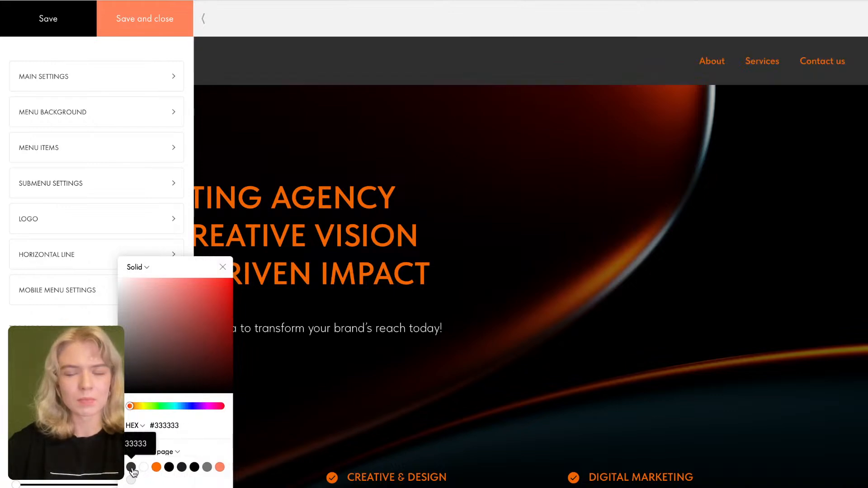
left_click(194, 467)
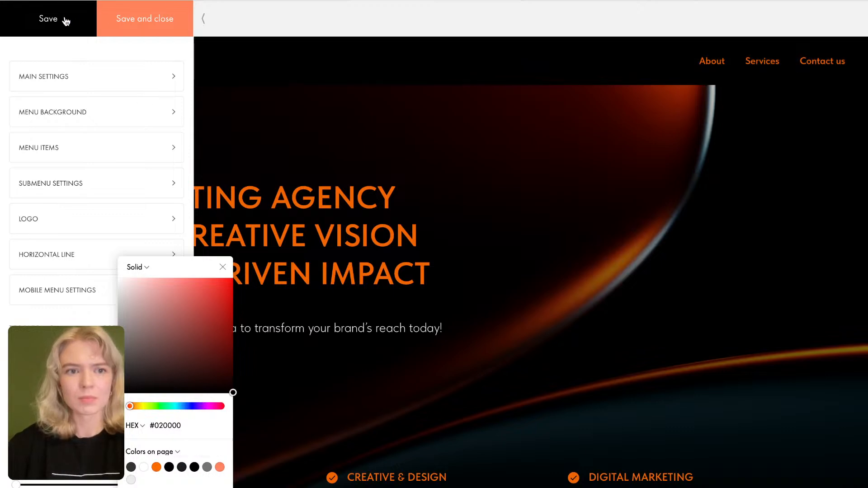
left_click(131, 20)
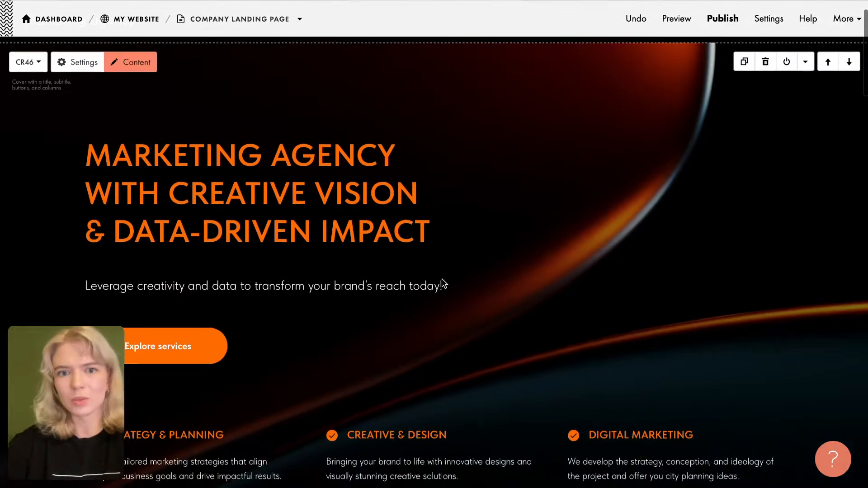
Step: Look through the page from the cover to the Our Services section and go back to the menu
scroll(443, 282, "down", 10)
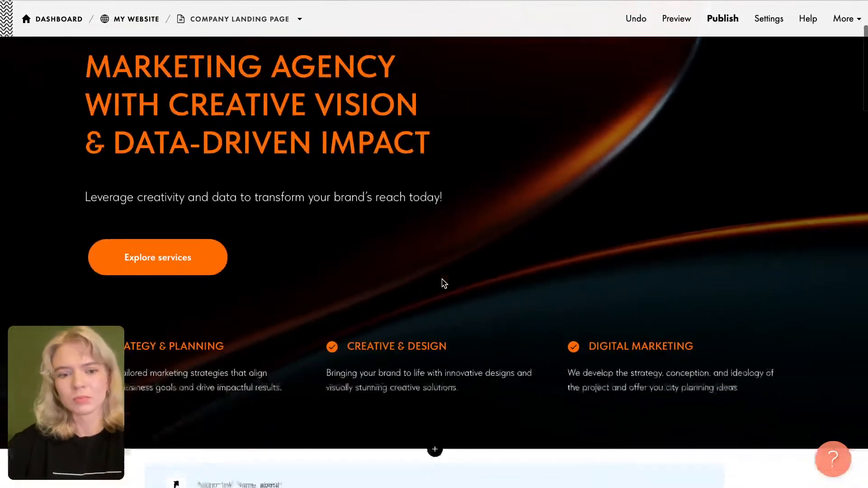
scroll(442, 283, "down", 8)
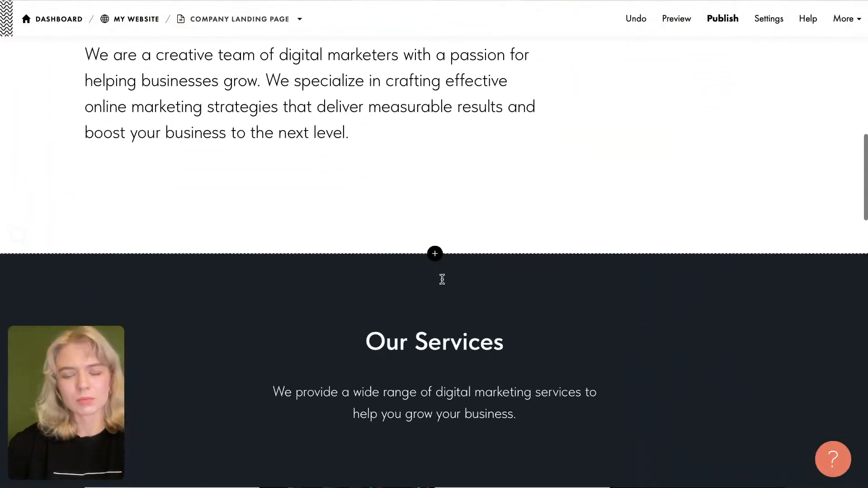
scroll(442, 280, "down", 5)
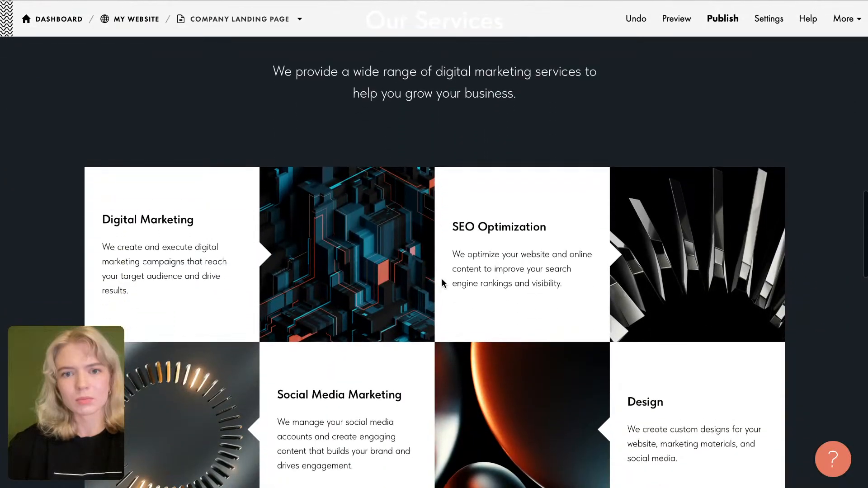
scroll(444, 283, "up", 3)
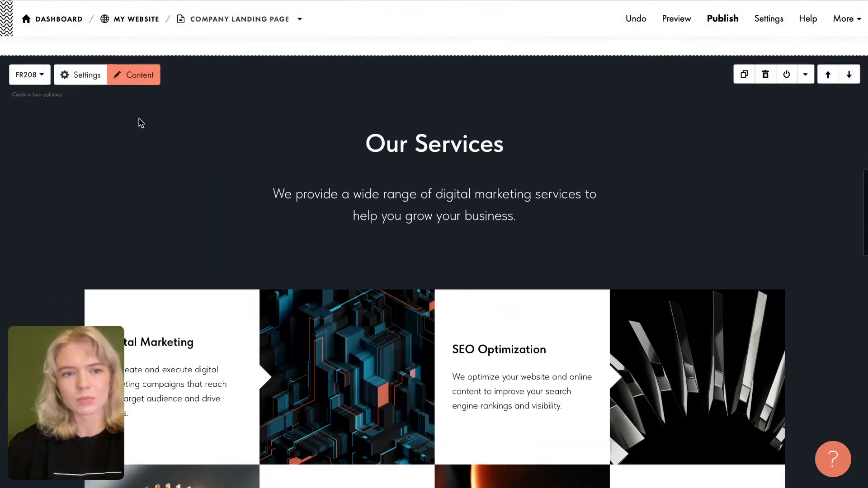
scroll(138, 121, "up", 15)
scroll(139, 118, "down", 1)
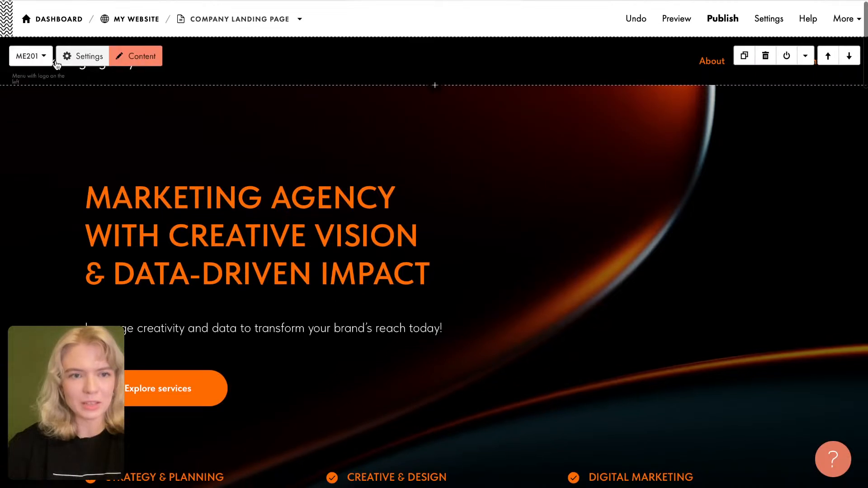
Step: Set the menu block's background color to #1A2026 from the color library's background gray shades and save the settings
left_click(79, 54)
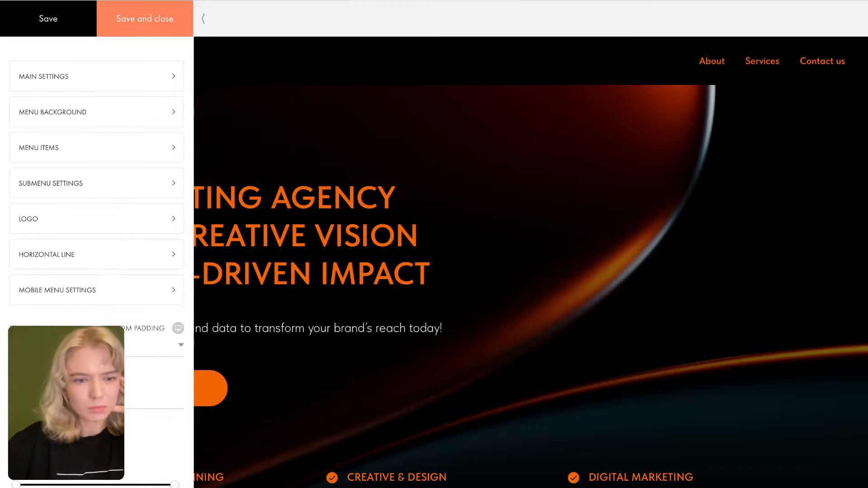
left_click(149, 397)
left_click(175, 450)
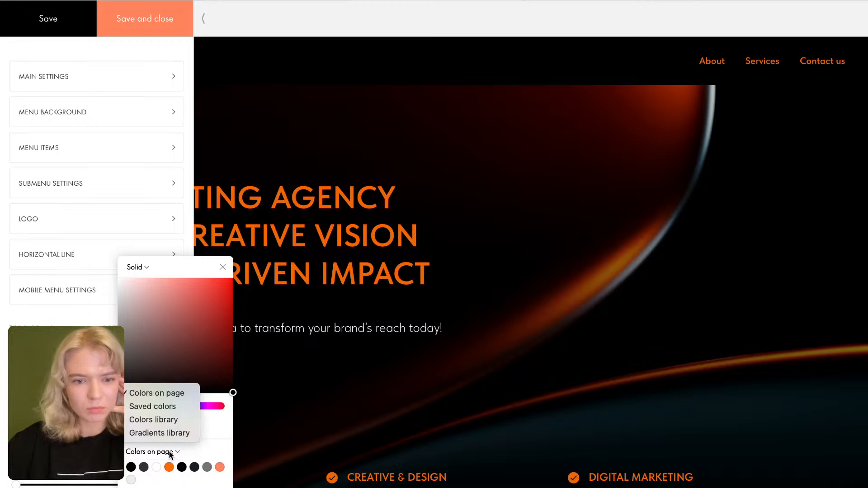
left_click(156, 419)
left_click(216, 450)
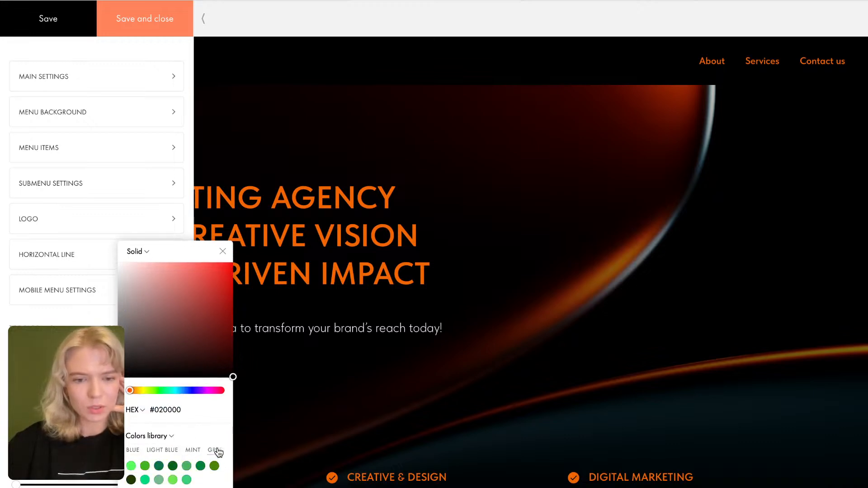
left_click(215, 450)
left_click(214, 438)
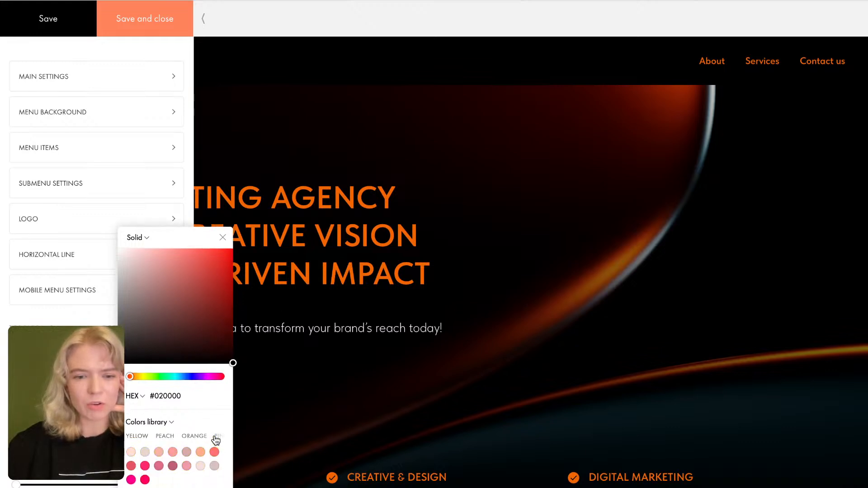
left_click(212, 437)
left_click(211, 438)
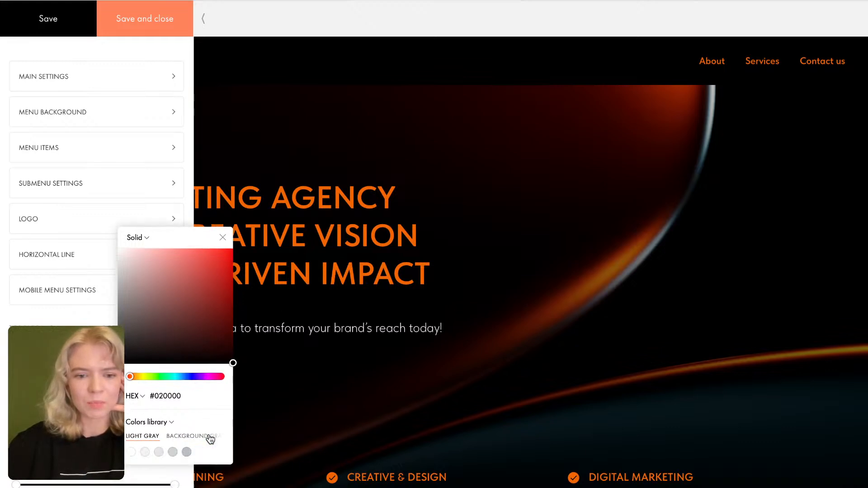
left_click(209, 439)
left_click(210, 440)
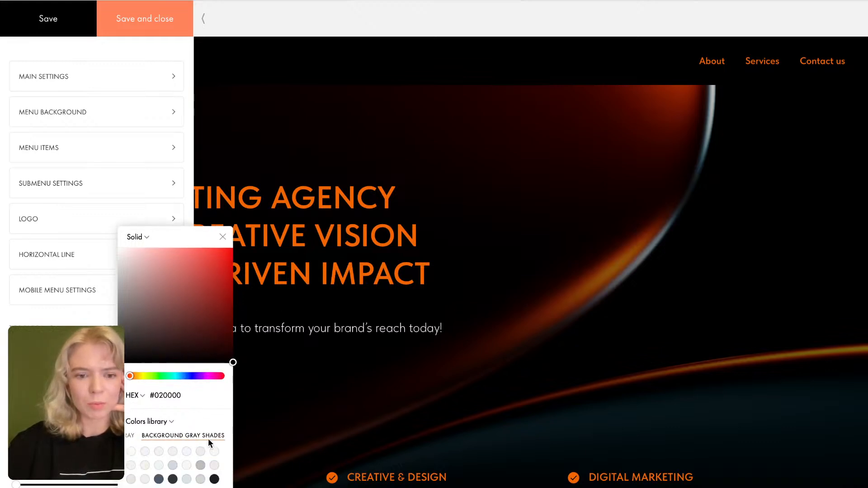
left_click(214, 480)
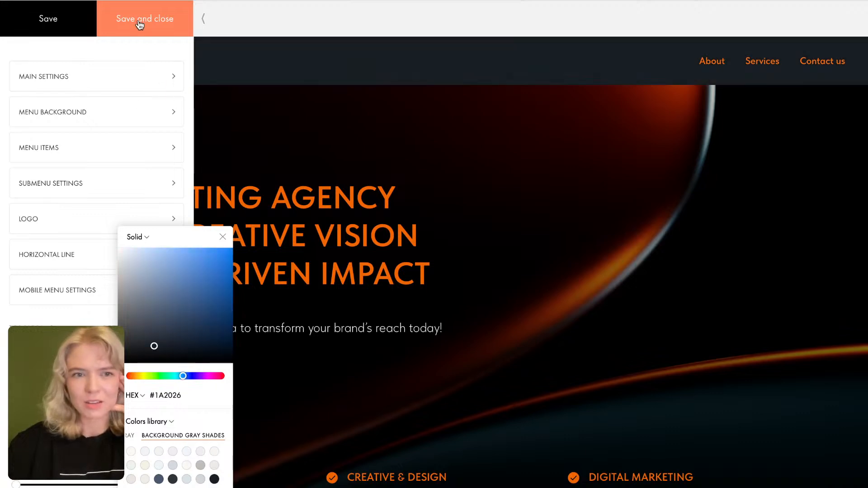
left_click(119, 18)
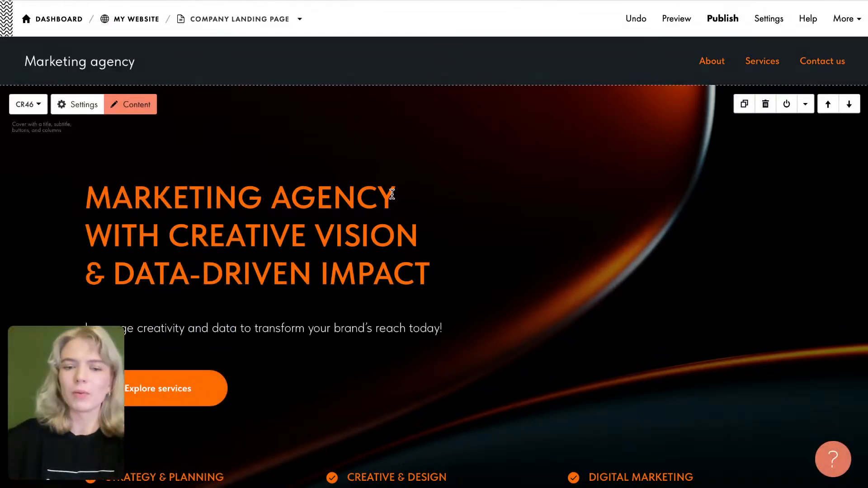
Step: Look through the page's blocks from the cover down to the contacts form to compare their colors with the menu
scroll(372, 252, "down", 1)
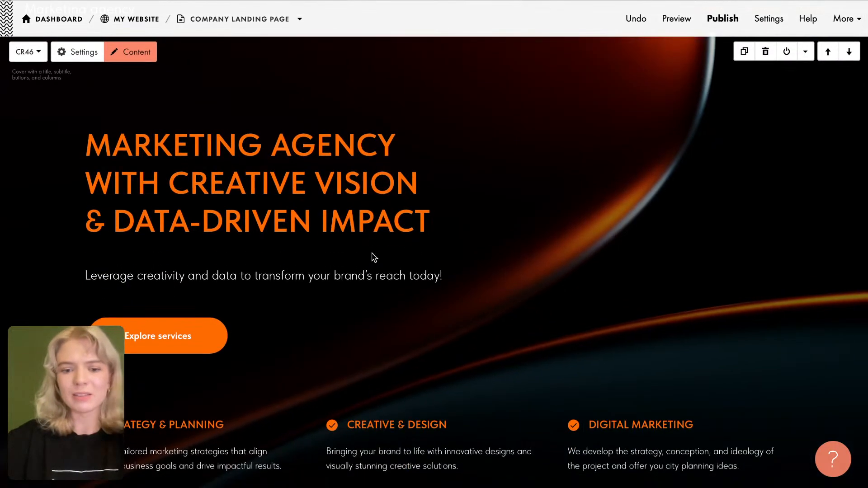
scroll(374, 257, "down", 3)
scroll(374, 257, "down", 15)
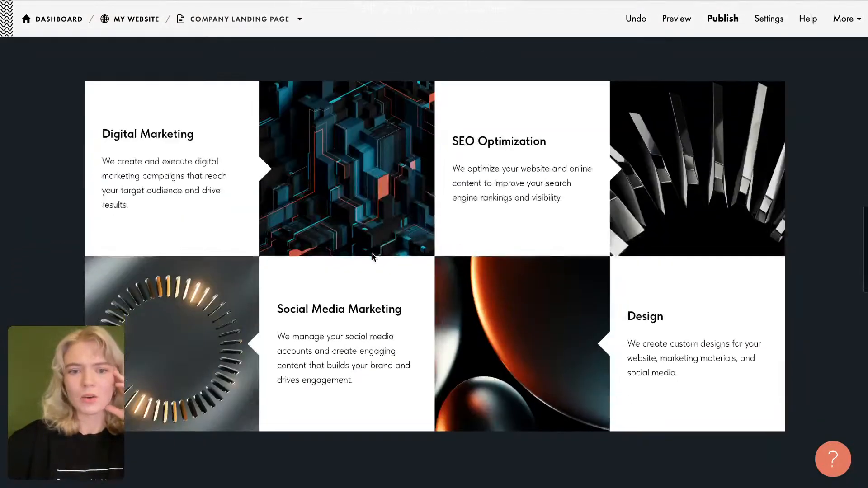
scroll(373, 256, "up", 20)
scroll(373, 259, "down", 14)
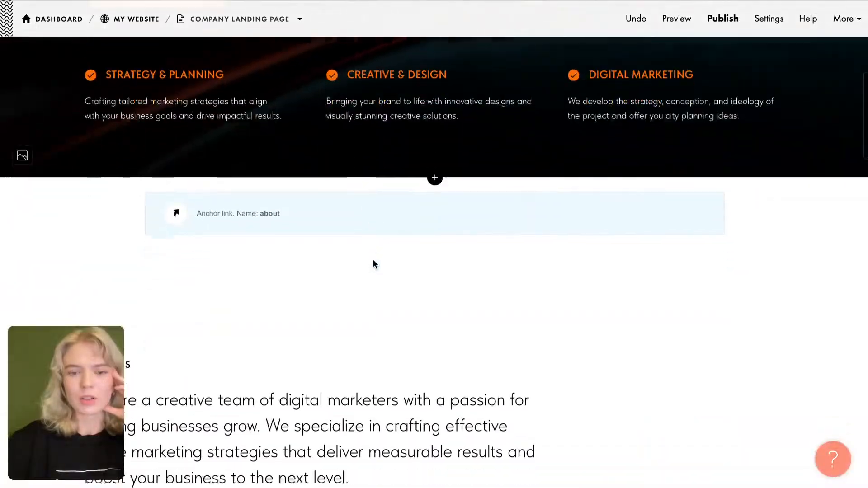
scroll(373, 260, "down", 20)
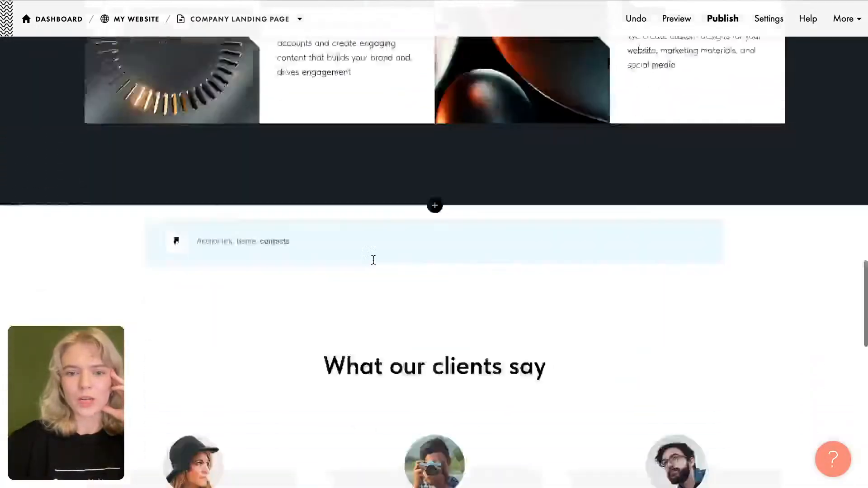
scroll(374, 261, "down", 1)
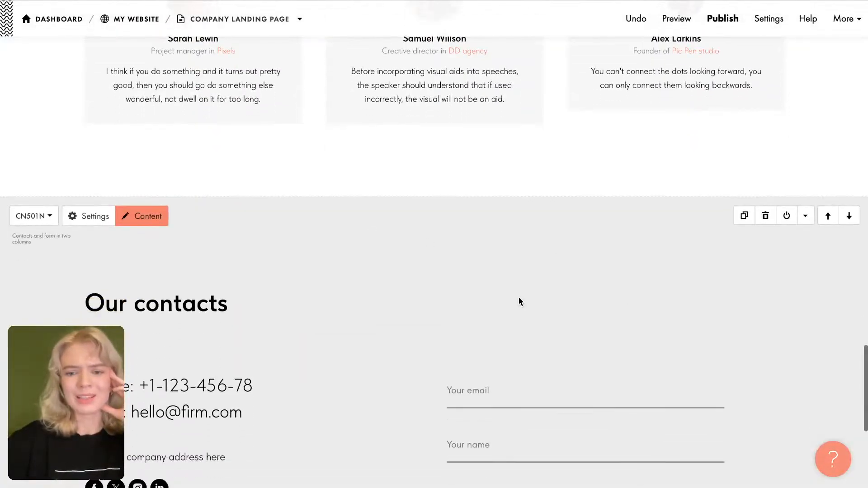
scroll(519, 297, "down", 2)
scroll(518, 296, "down", 2)
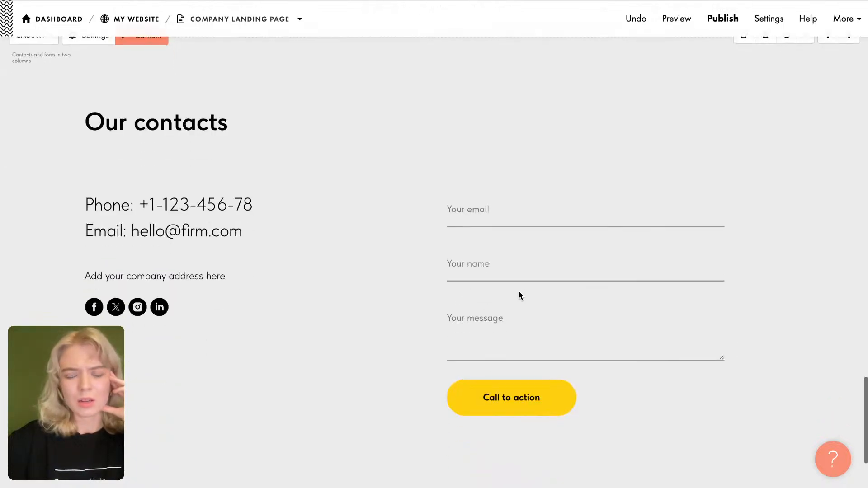
Step: Delete the Our contacts block with the two-column contacts and form
scroll(519, 296, "up", 2)
scroll(518, 291, "up", 1)
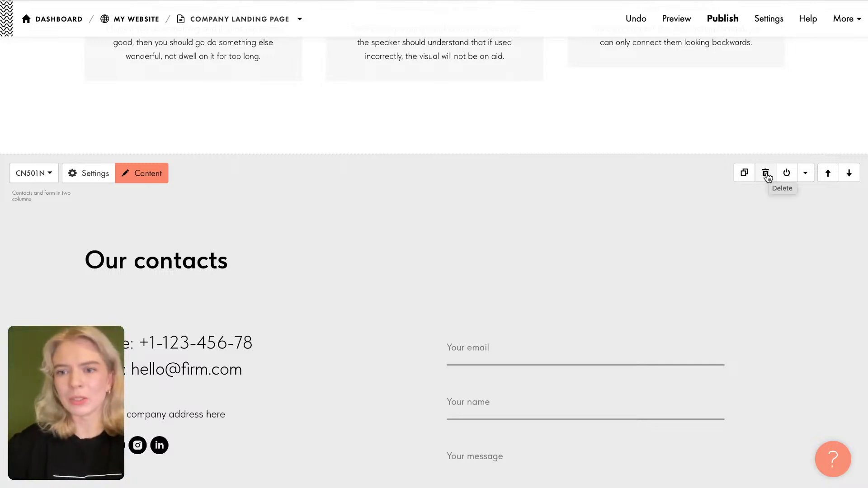
left_click(767, 174)
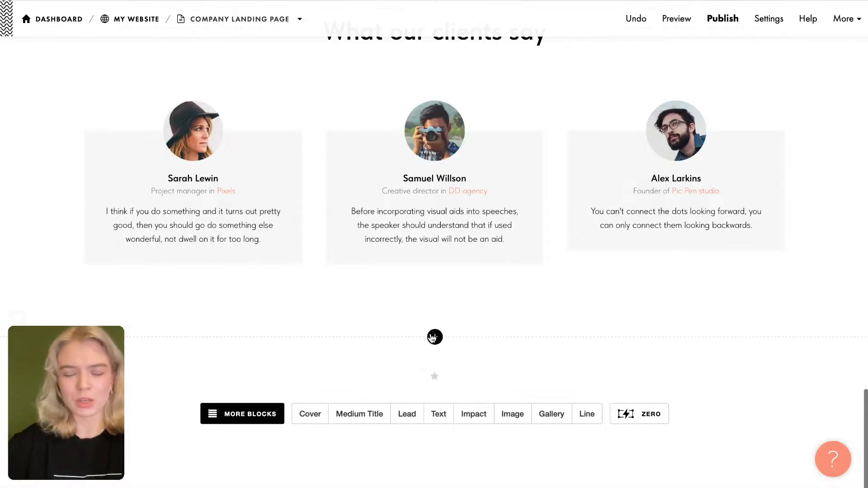
Step: Add the FT102 footer block with a centered line of links and copyright text below the client testimonials
left_click(434, 337)
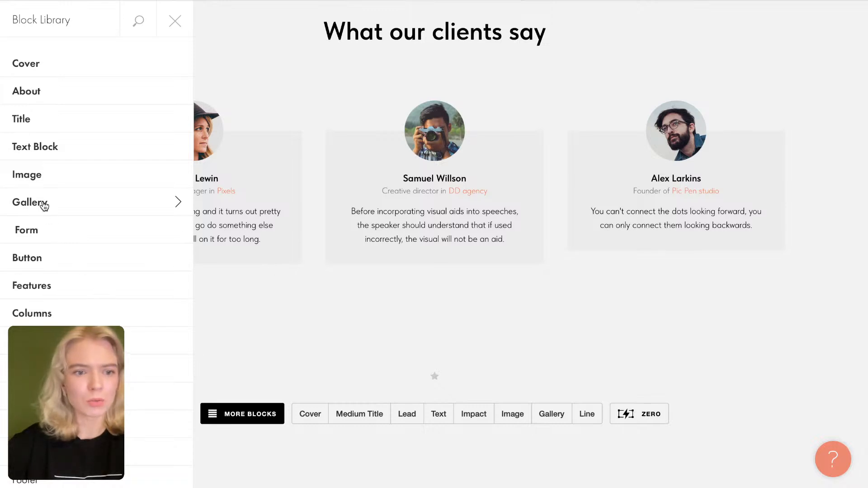
scroll(66, 245, "down", 4)
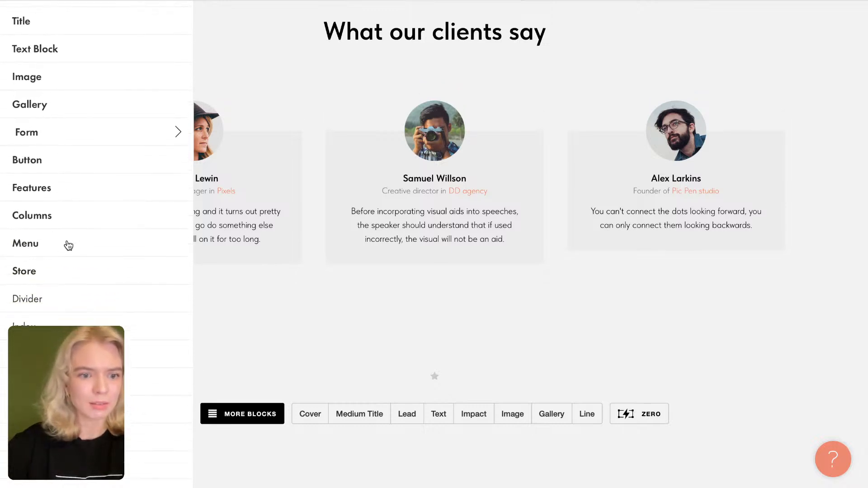
left_click(158, 370)
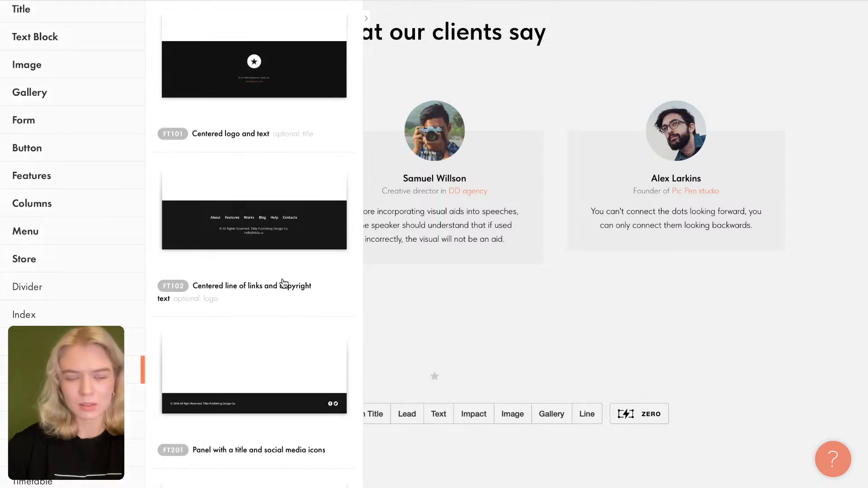
left_click(318, 226)
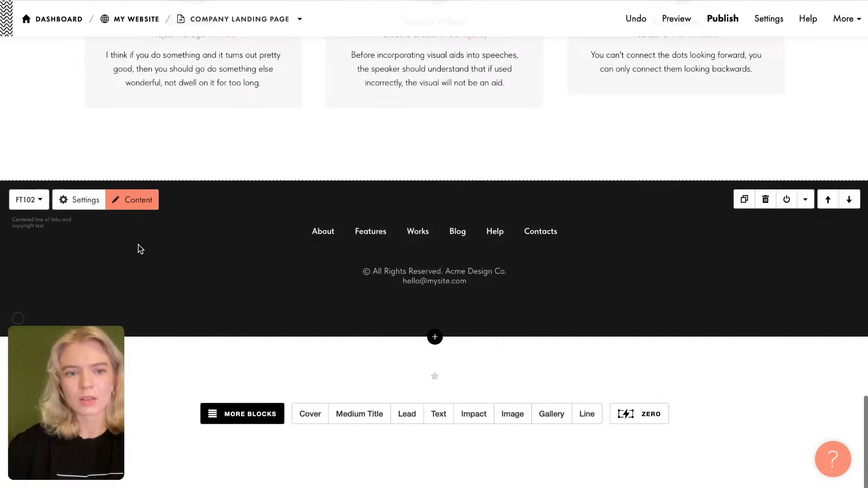
Step: In the footer block's content, rename the second menu item to Services and the third to About
left_click(130, 202)
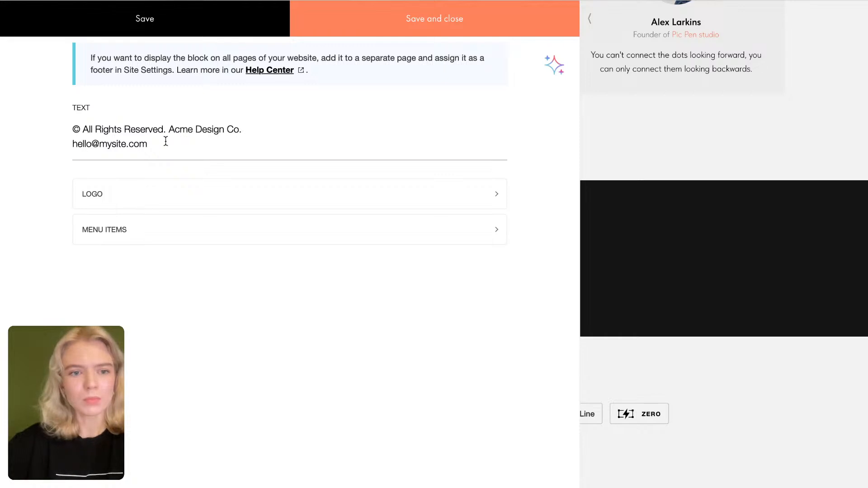
left_click(128, 243)
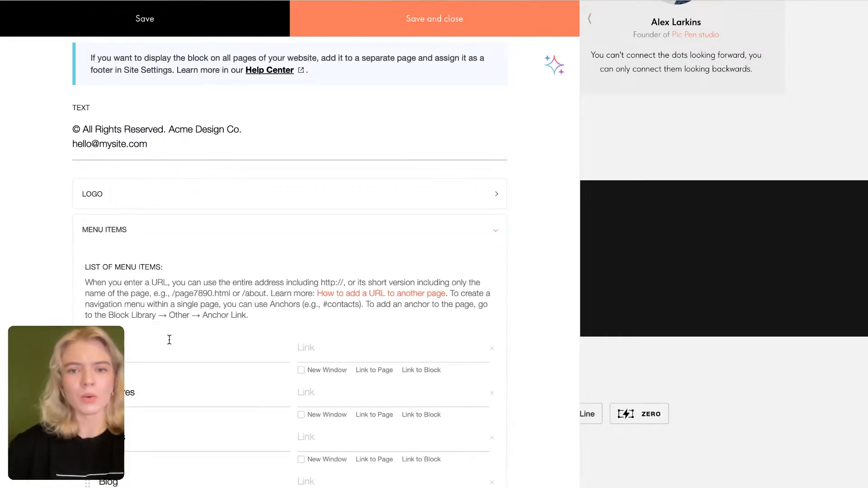
scroll(170, 341, "down", 2)
left_click(136, 319)
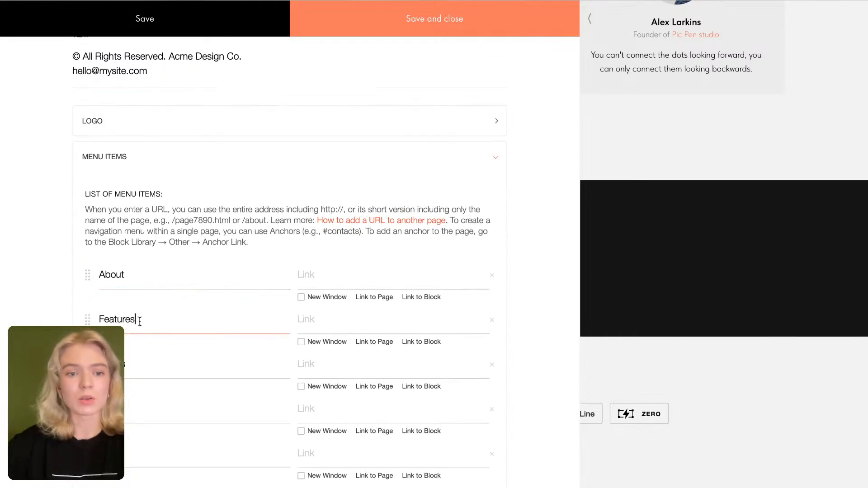
double_click(136, 319)
type("Serb")
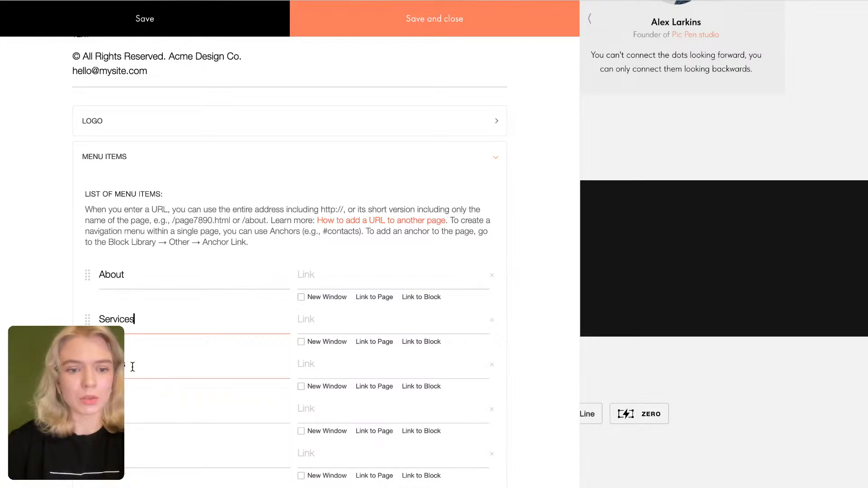
left_click(132, 367)
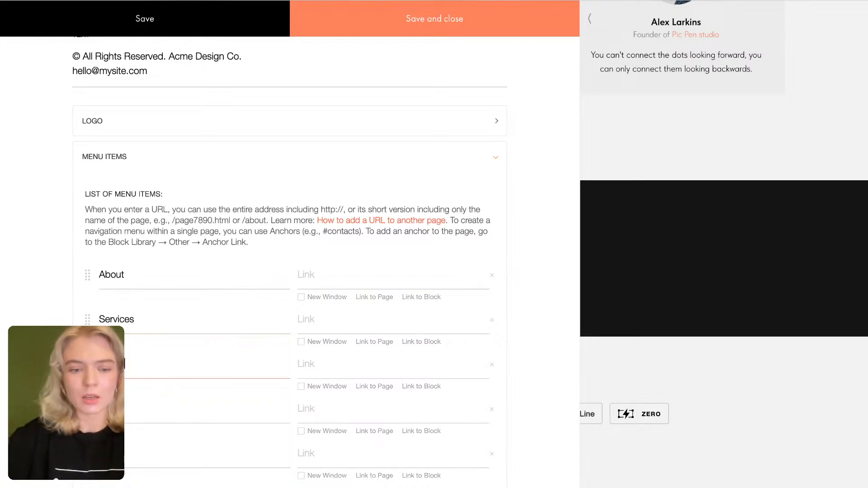
Step: Reduce the footer menu to four items, with the last one named Contact us, and save the content
left_click(128, 405)
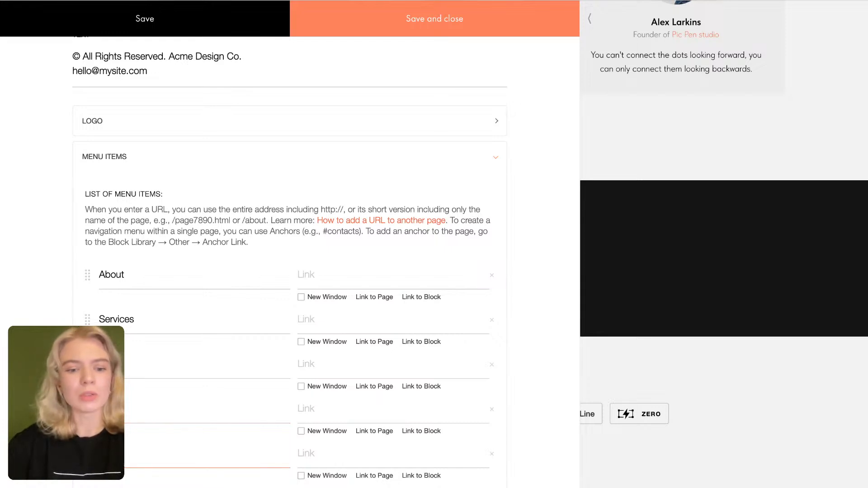
left_click(493, 410)
left_click(493, 411)
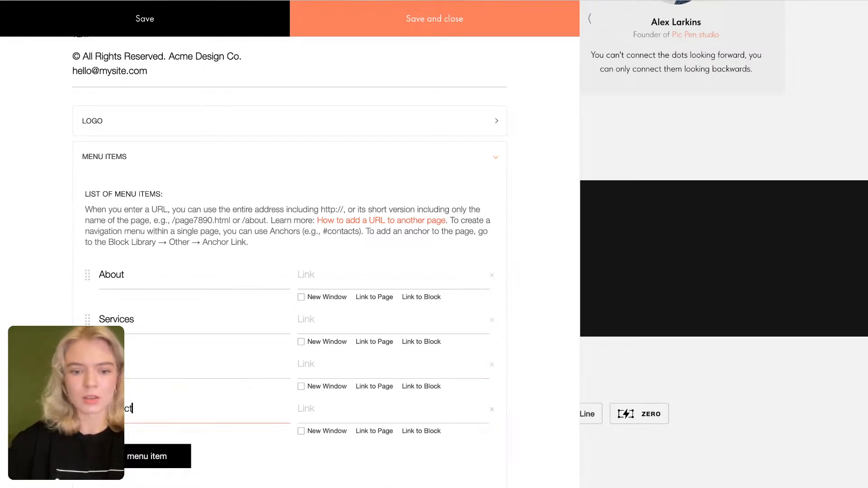
scroll(258, 227, "down", 5)
scroll(258, 227, "up", 4)
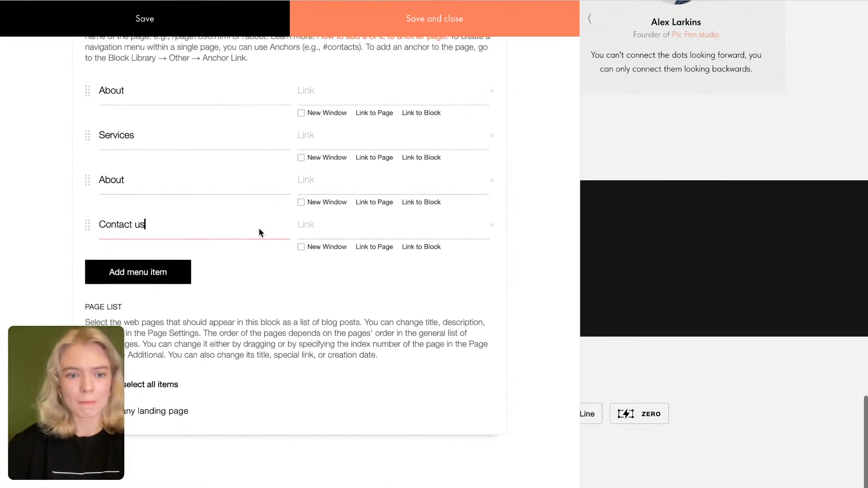
left_click(381, 18)
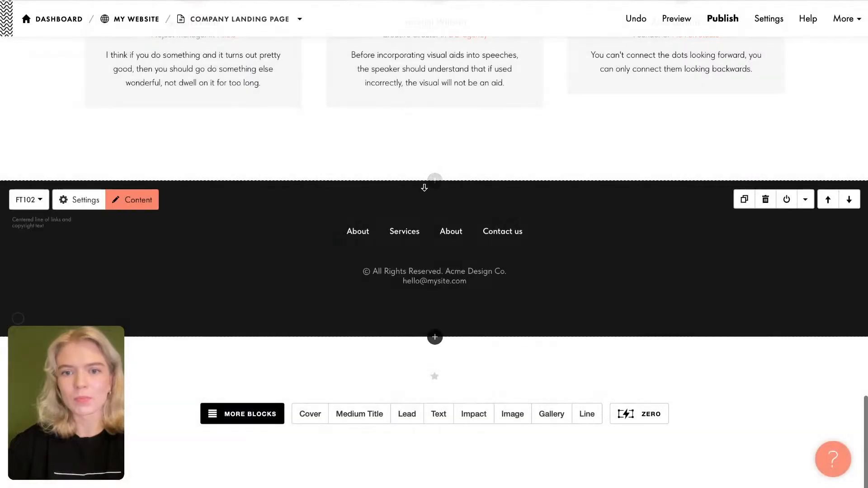
Step: Add the BF308N lead capture form on a background image between the client testimonials and the footer
scroll(424, 188, "up", 5)
scroll(424, 188, "down", 1)
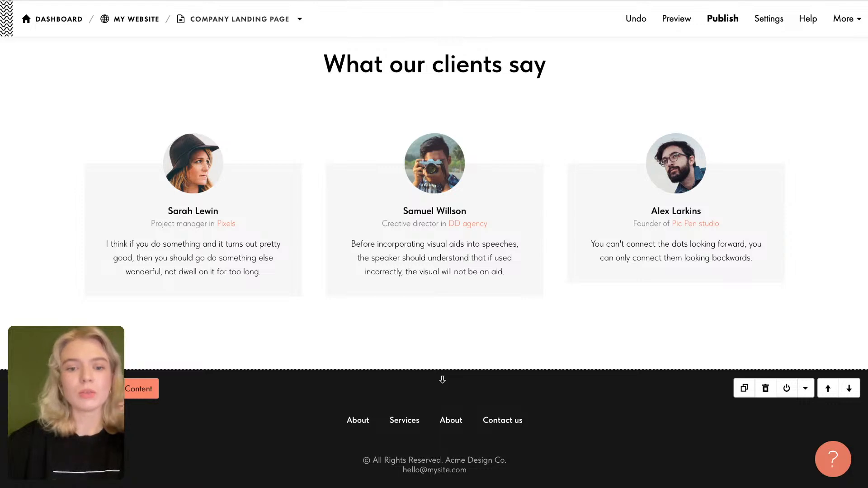
left_click(435, 369)
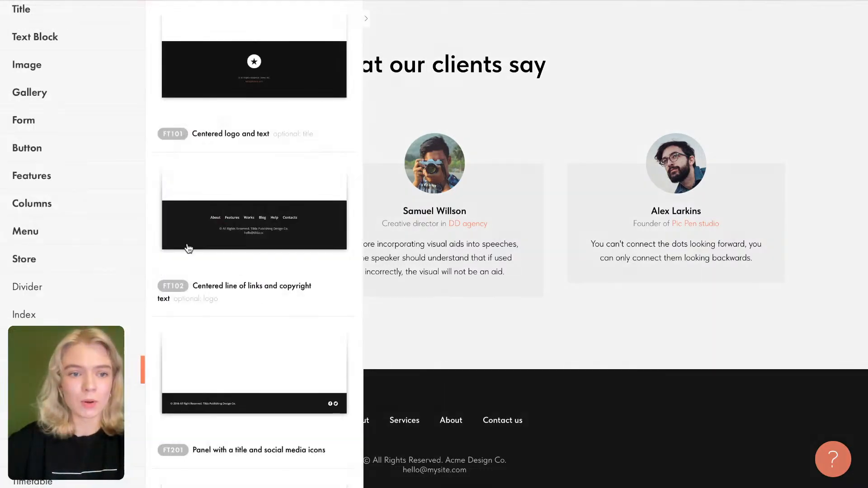
left_click(43, 125)
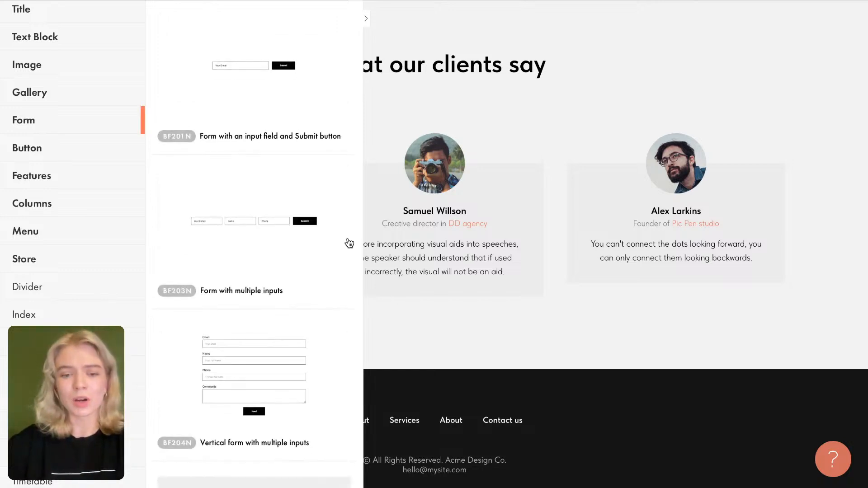
scroll(287, 233, "down", 3)
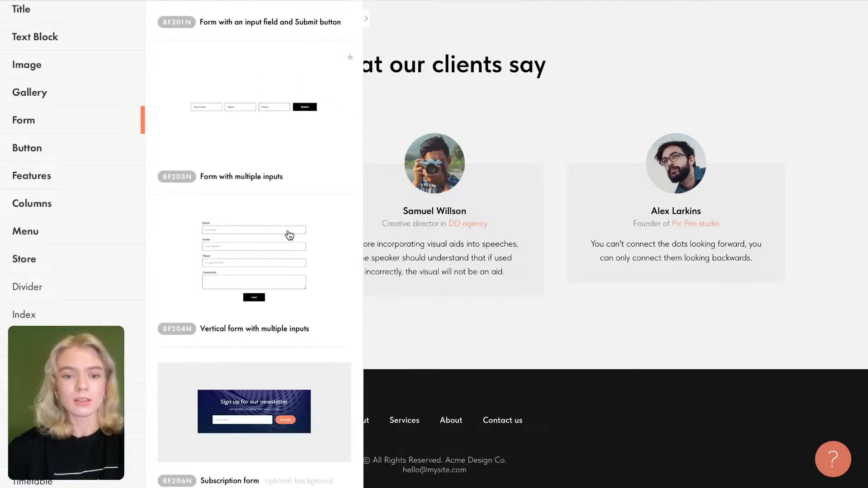
scroll(290, 234, "down", 10)
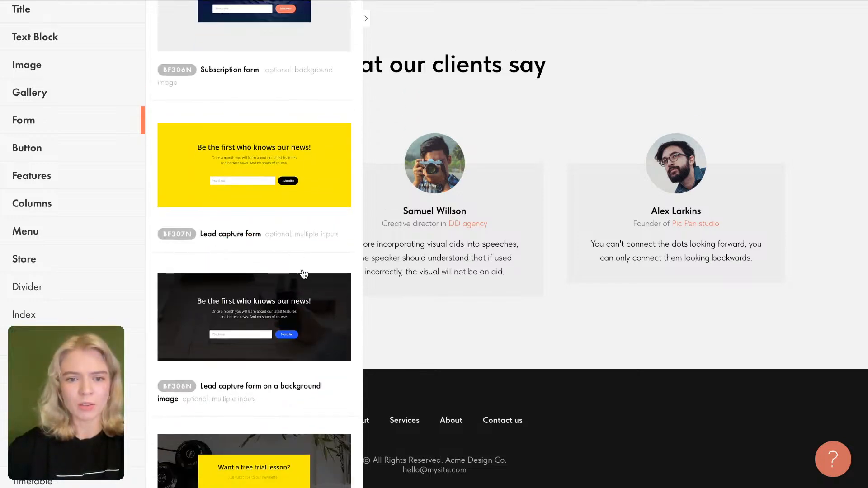
scroll(304, 274, "down", 5)
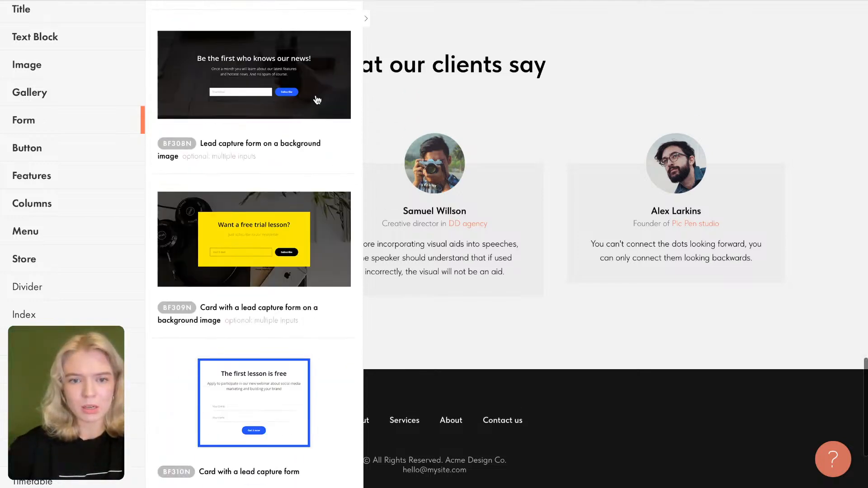
scroll(317, 100, "up", 2)
left_click(322, 145)
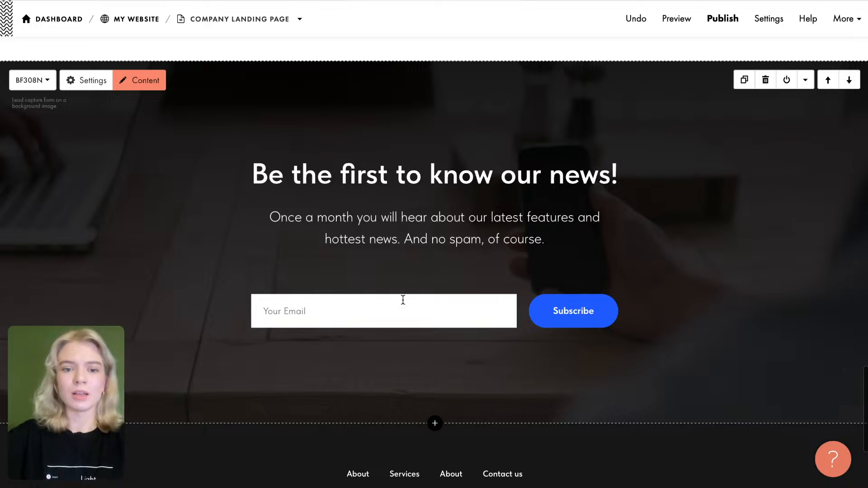
Step: Set the Subscribe button's background color to the orange #FF6B00 from the colors on the page and save it
left_click(565, 328)
left_click(537, 284)
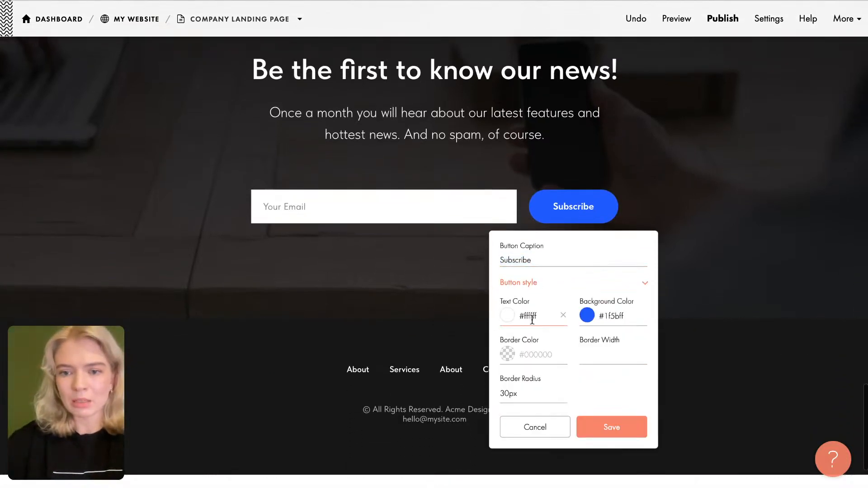
left_click(587, 316)
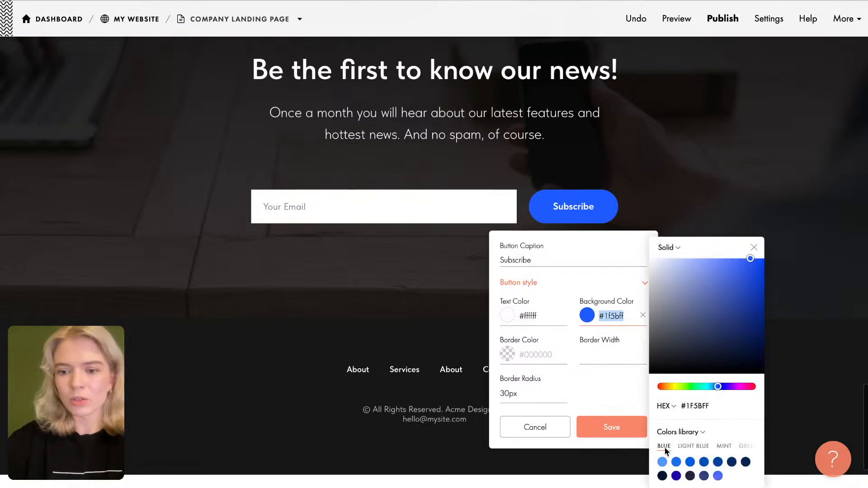
left_click(689, 431)
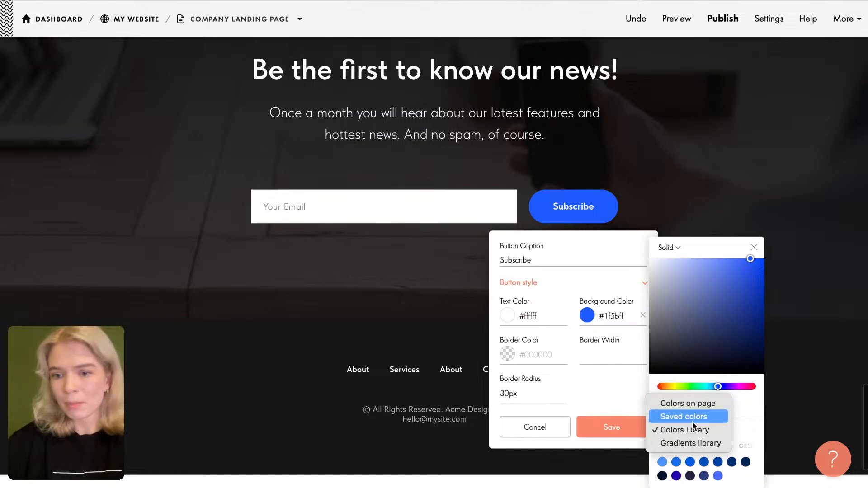
left_click(699, 404)
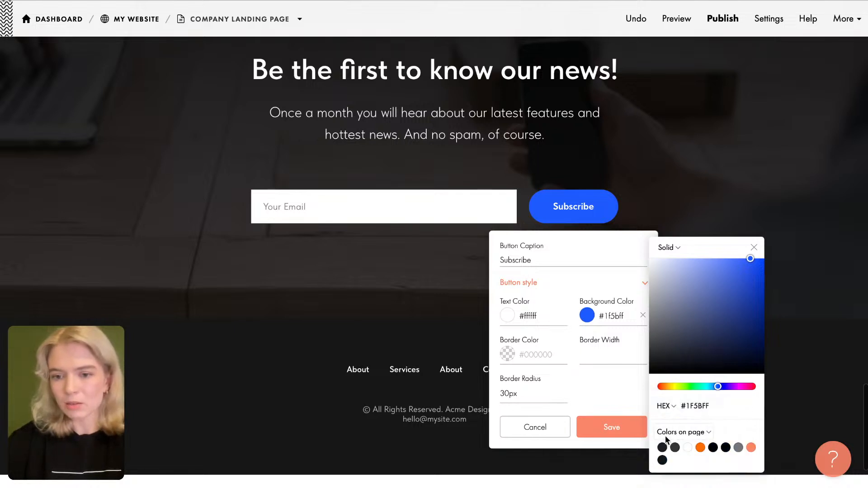
left_click(700, 447)
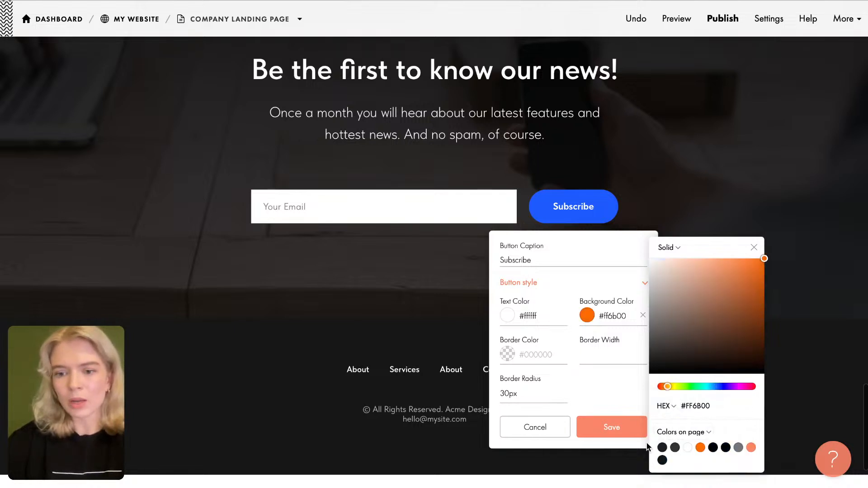
left_click(606, 427)
Step: Replace the lead capture form's heading with "Book a free consultation!"
scroll(371, 129, "up", 3)
left_click(356, 218)
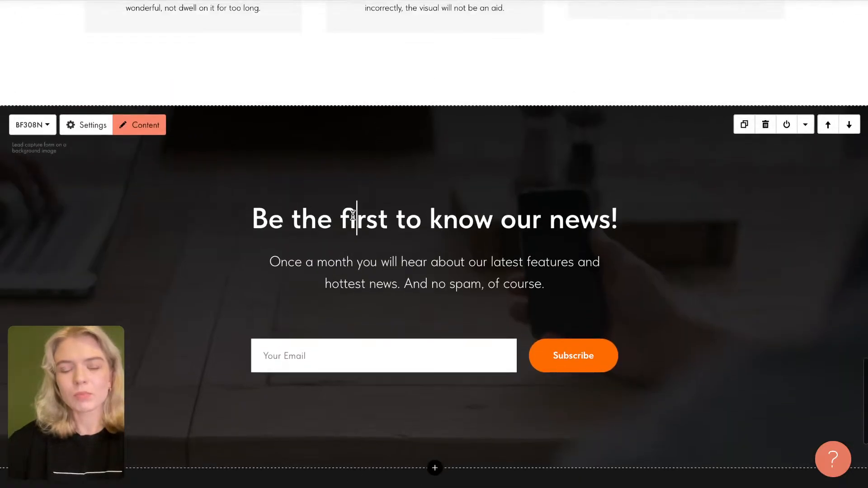
left_click_drag(268, 219, 627, 222)
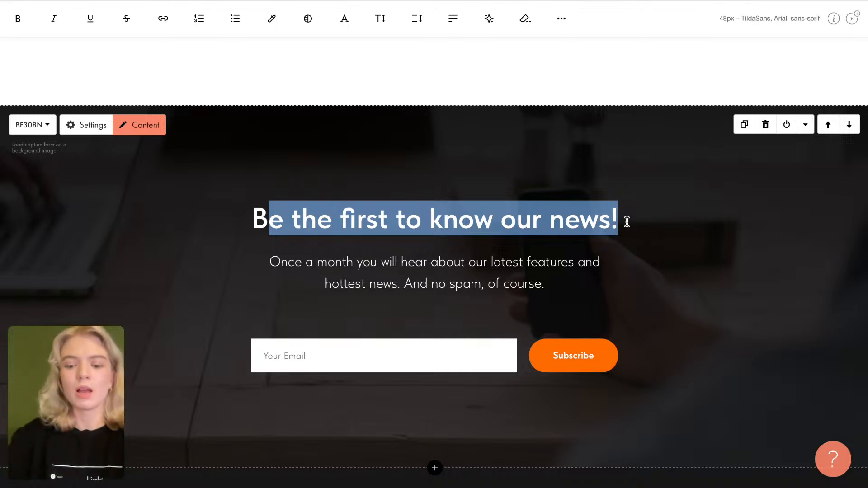
type("ook")
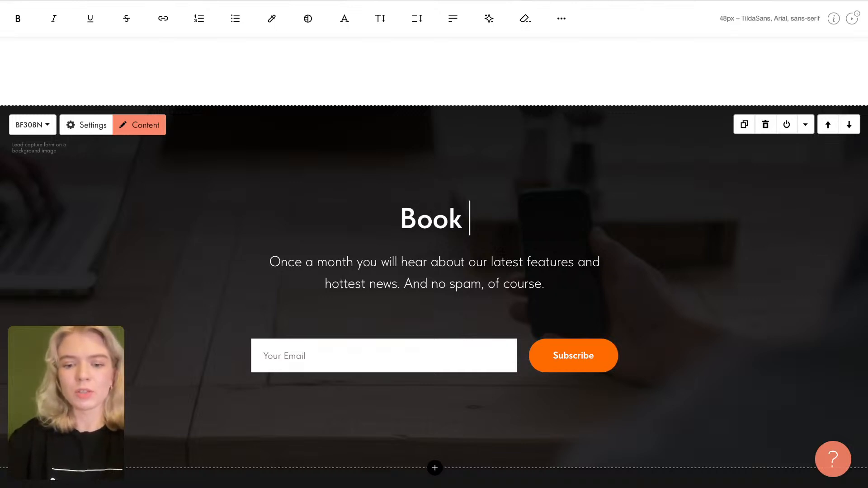
type(" a free ")
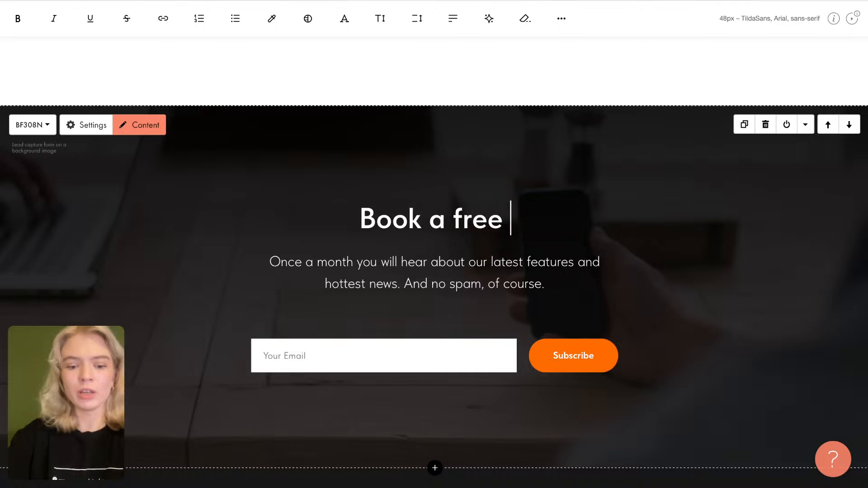
type("consu")
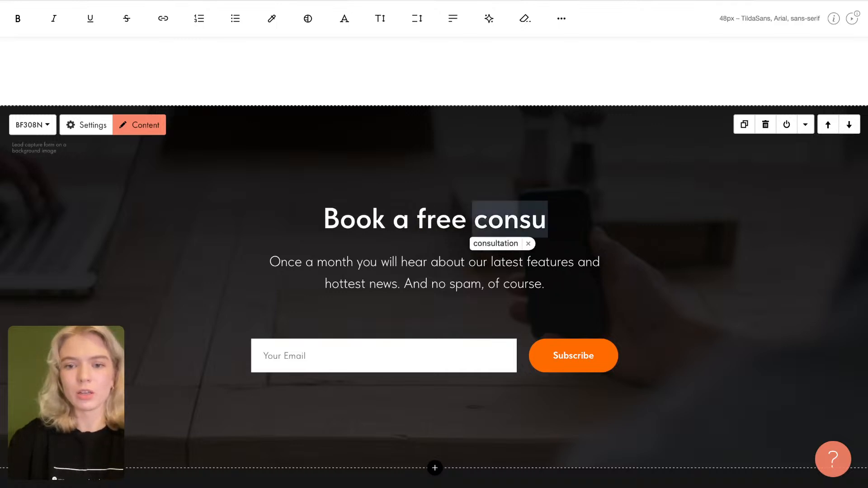
type("ltation")
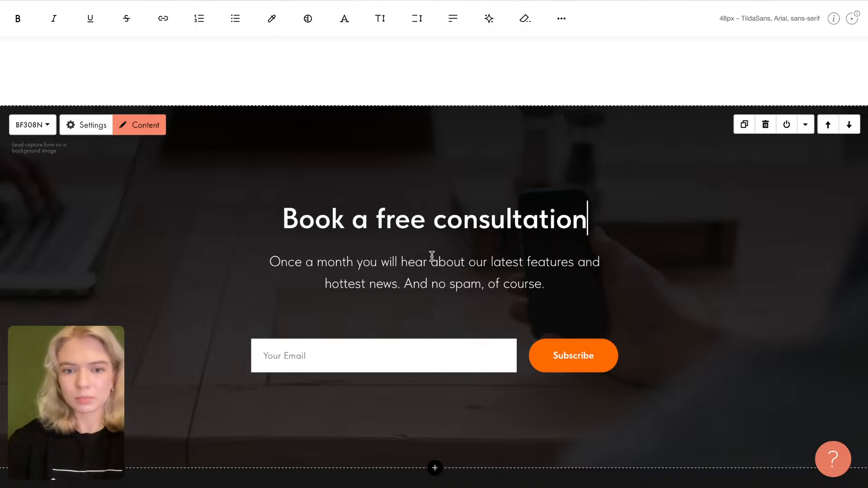
type("!")
Step: Select the lead capture form's whole description and open the AI text generator for it
left_click(446, 285)
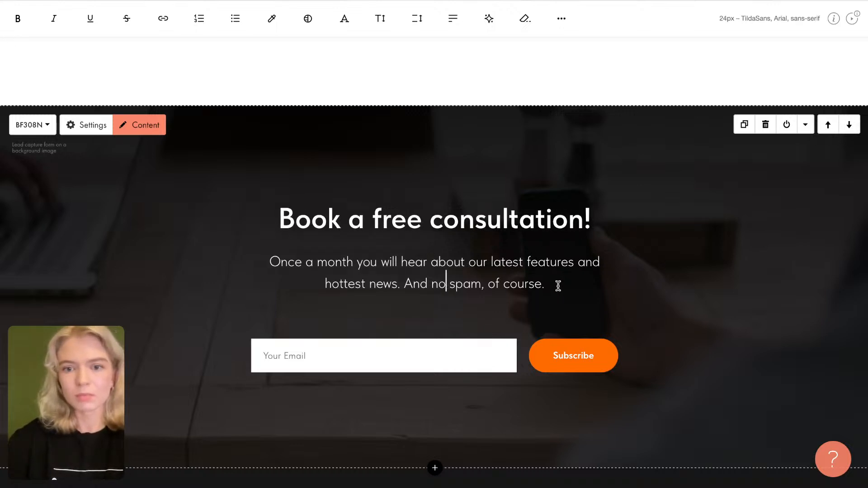
left_click_drag(558, 285, 266, 262)
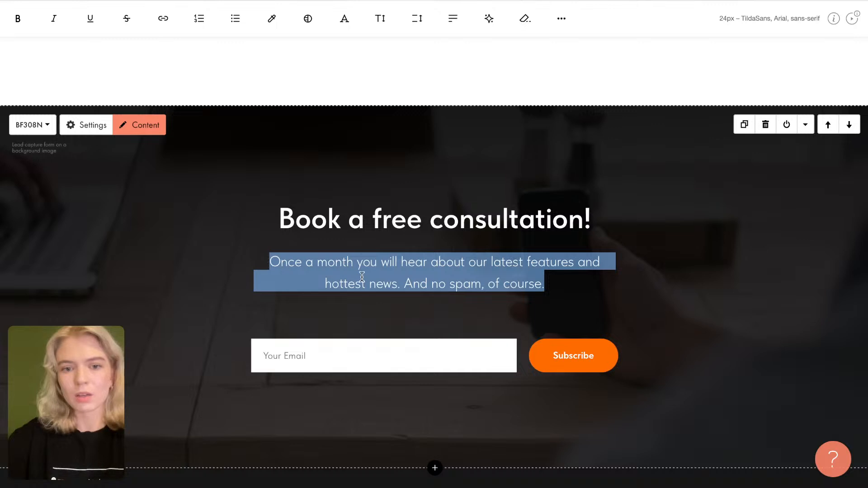
left_click(549, 283)
left_click_drag(549, 283, 267, 261)
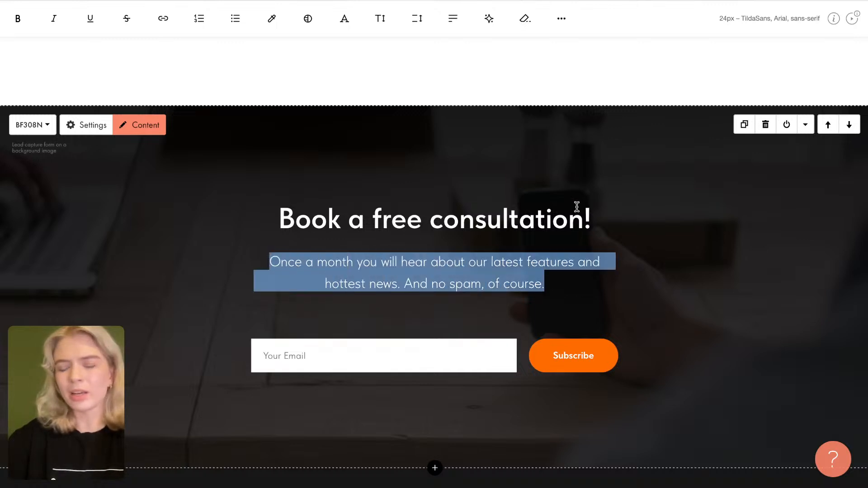
left_click(494, 24)
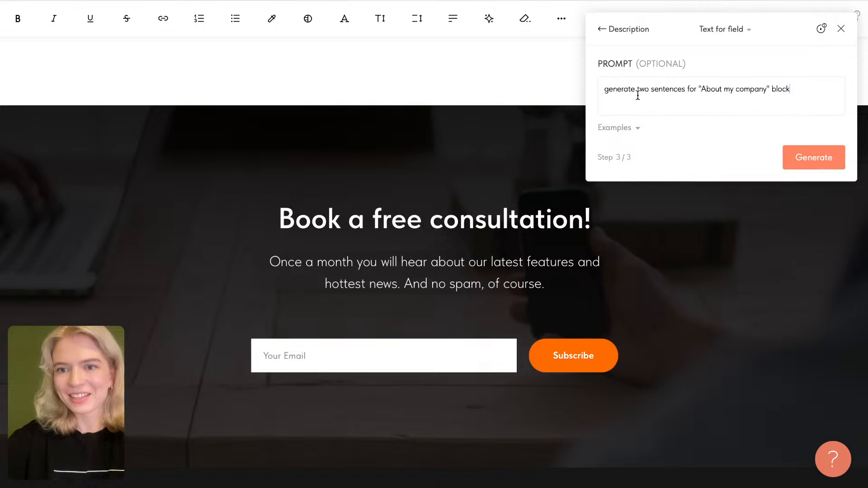
Step: Generate the description from the prompt "generate one sentence for my free consultation service for potential clients" and apply the result
left_click_drag(650, 90, 816, 90)
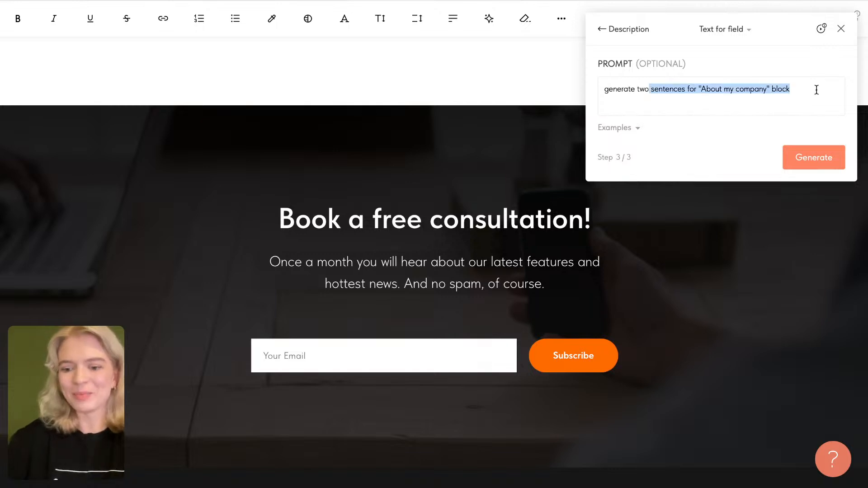
key("BackSpace")
key("BackSpace")
key("BackSpace")
type("o")
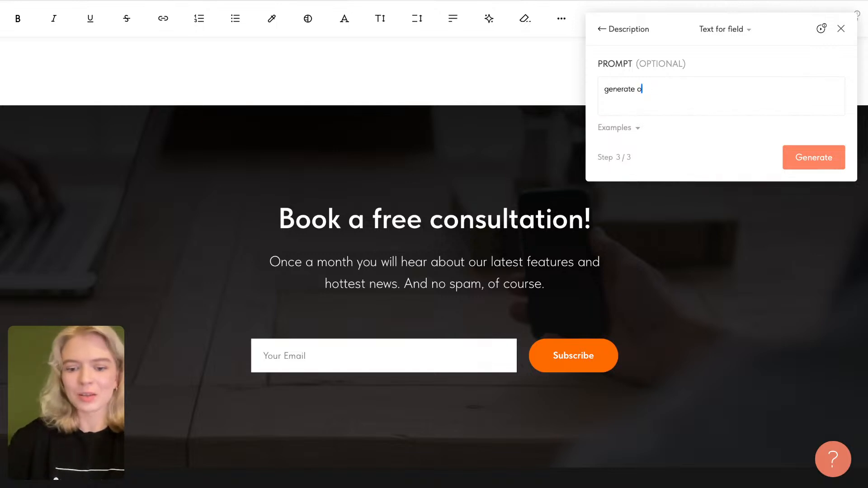
type("ne sentence for my free consultation services")
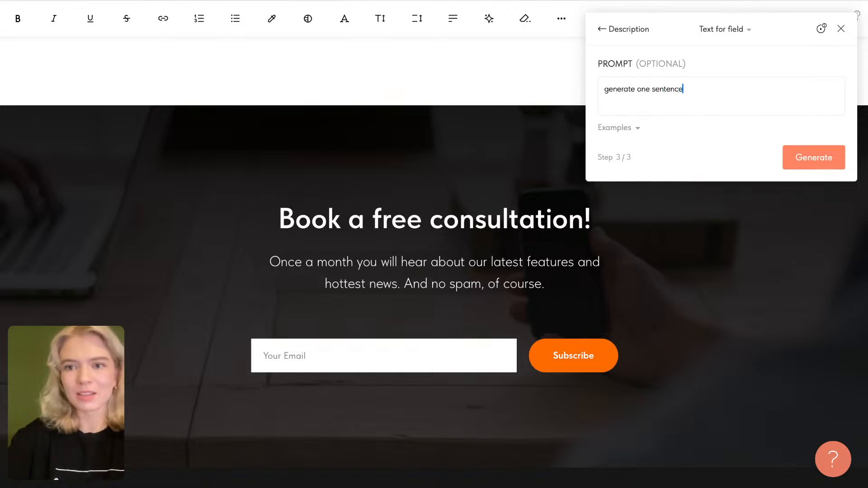
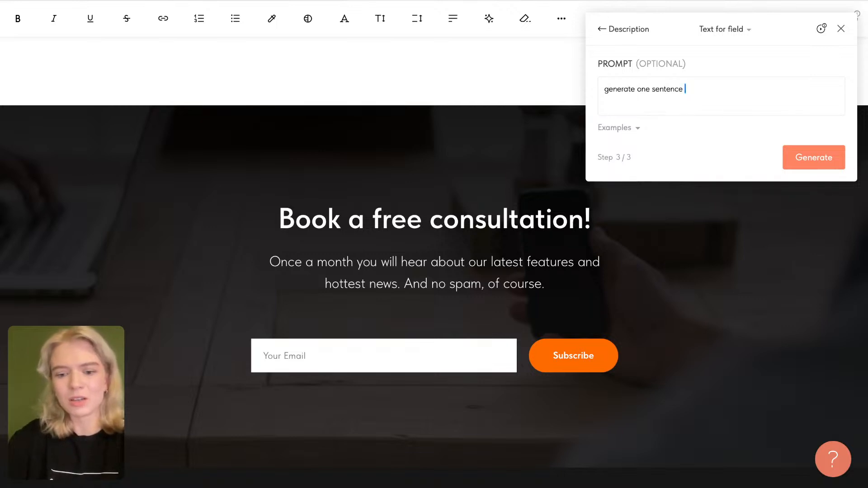
type("for my")
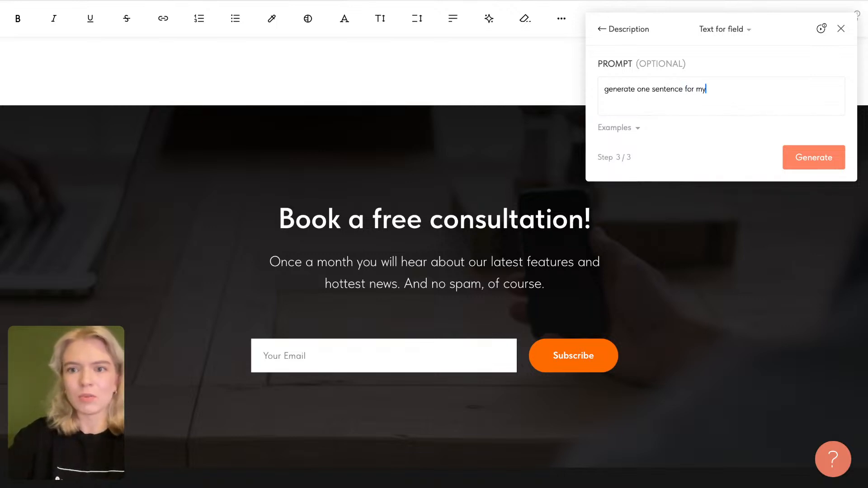
type(" f")
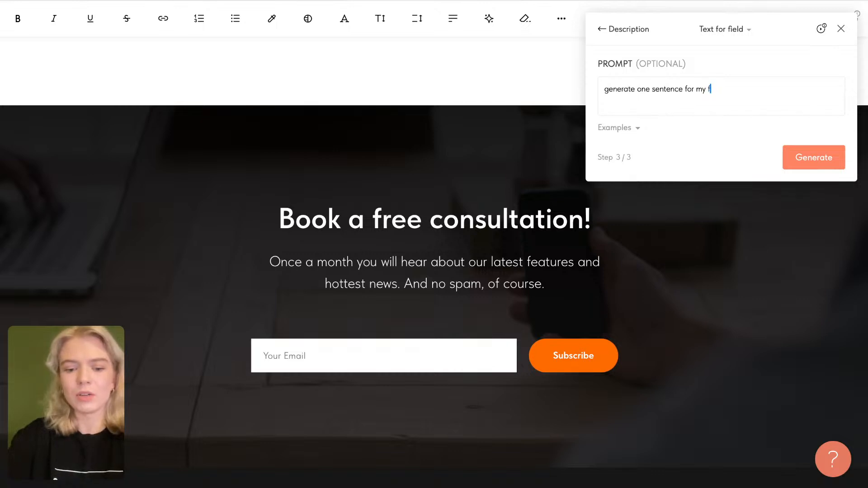
type("ree cons")
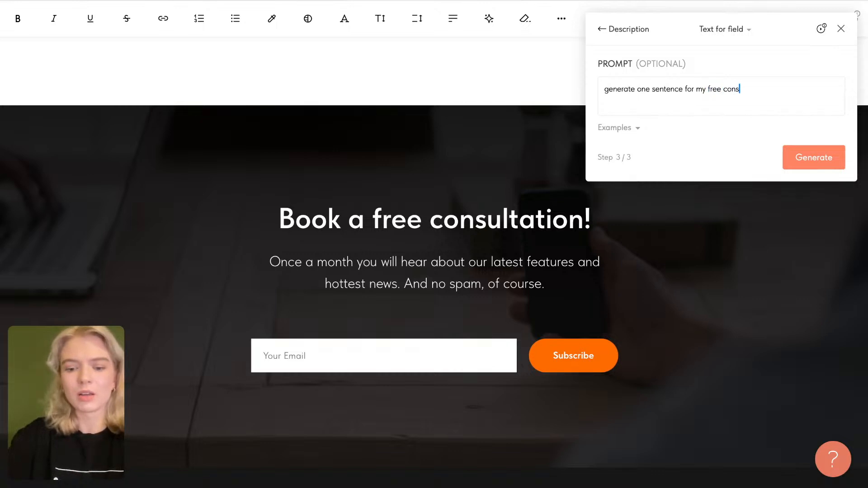
type("ultation ")
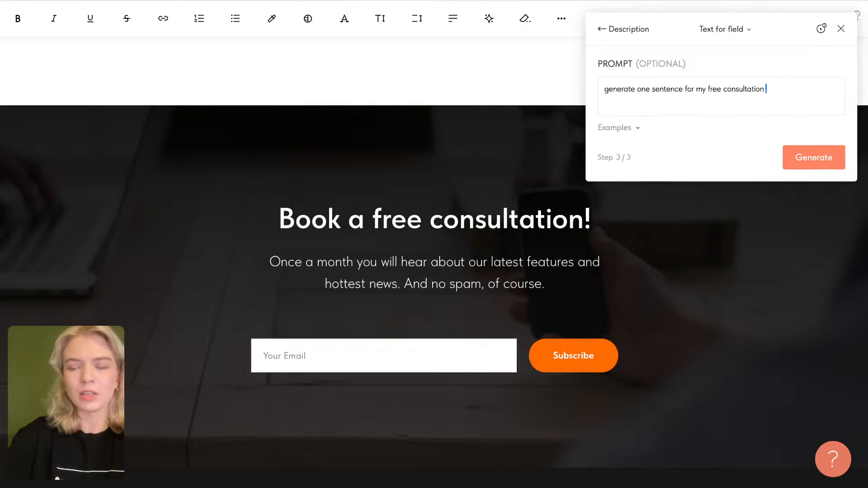
type("services")
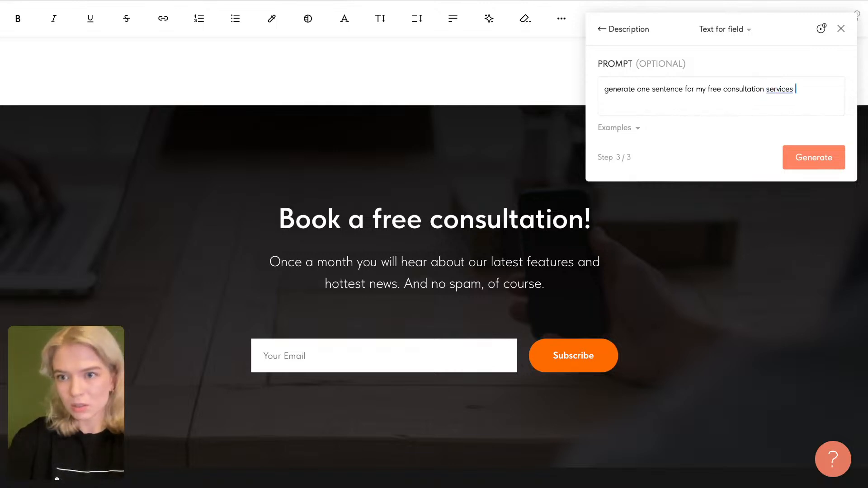
key("BackSpace")
key("BackSpace")
type("for")
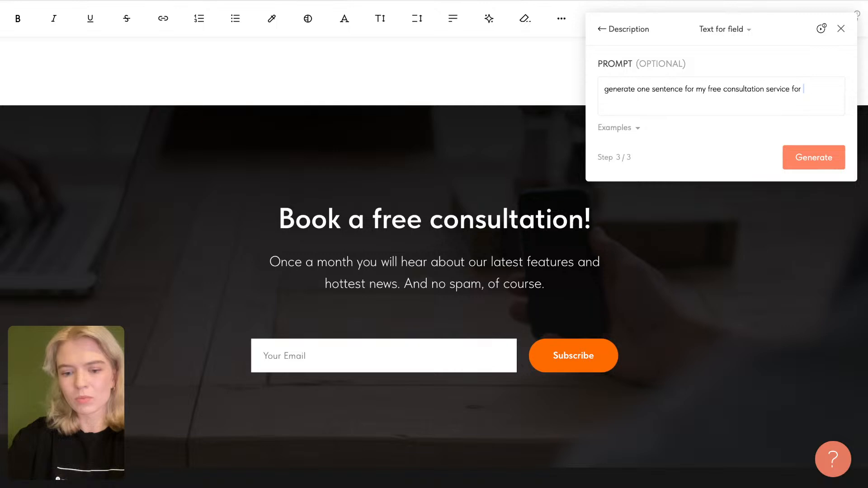
type("pote")
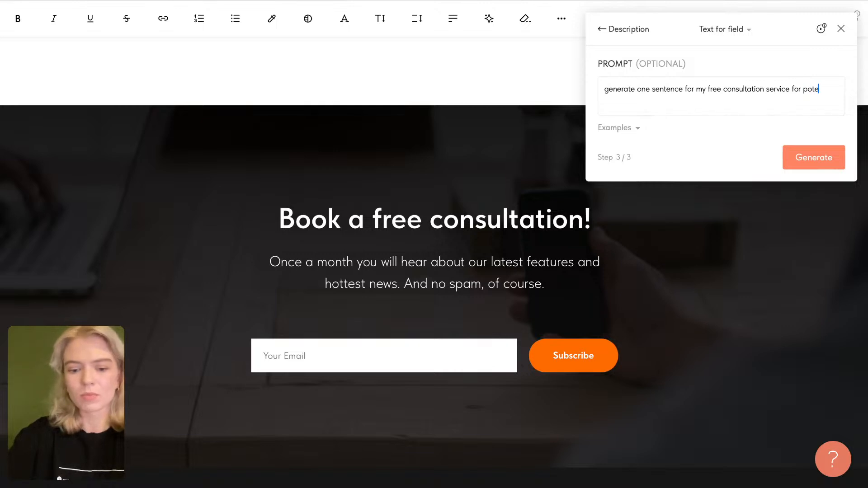
type("ntial")
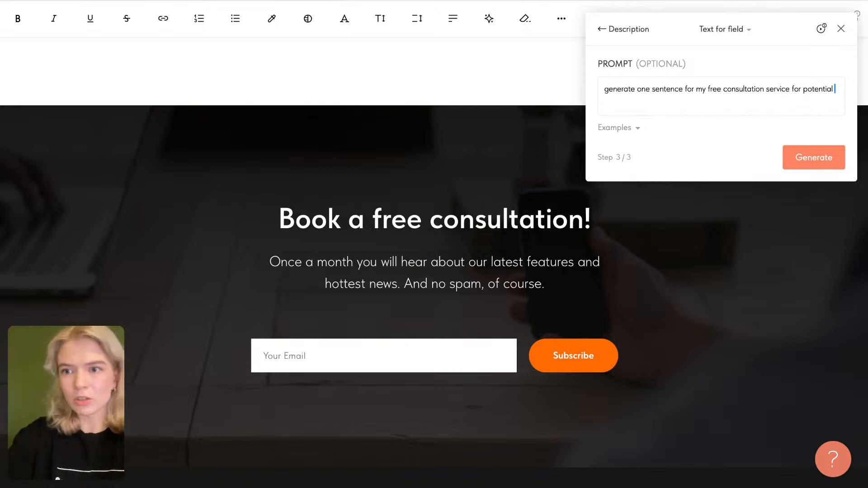
type(" clients")
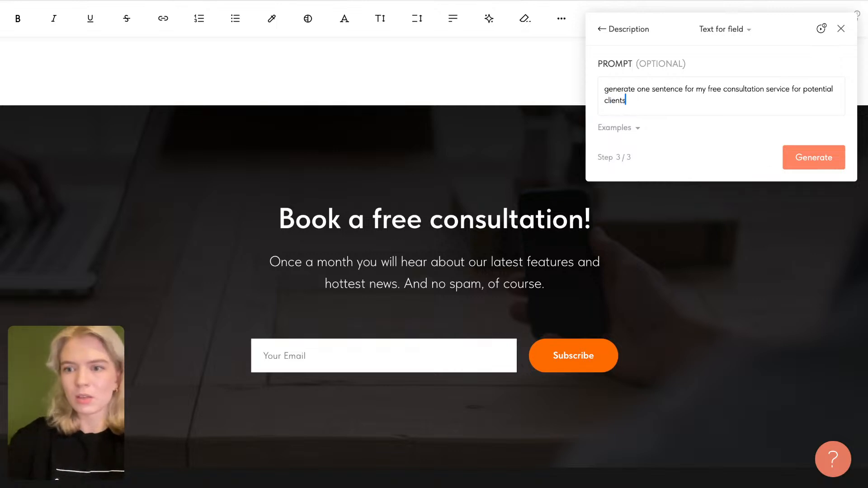
left_click(819, 160)
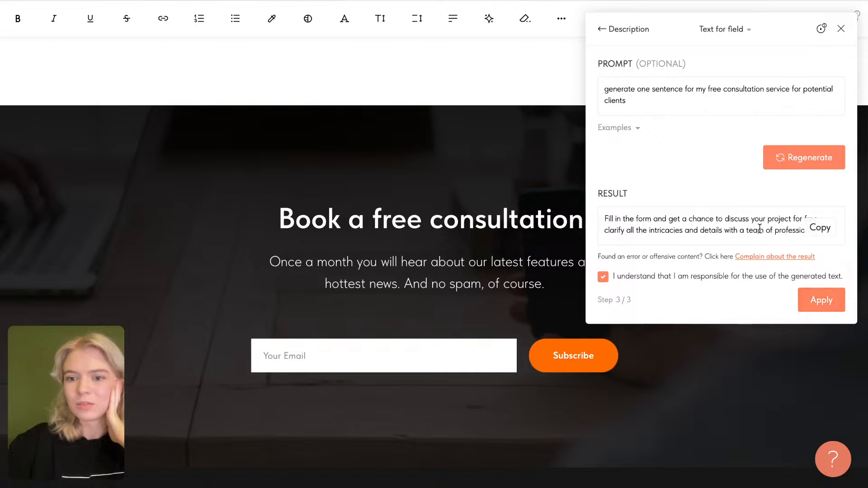
left_click(821, 301)
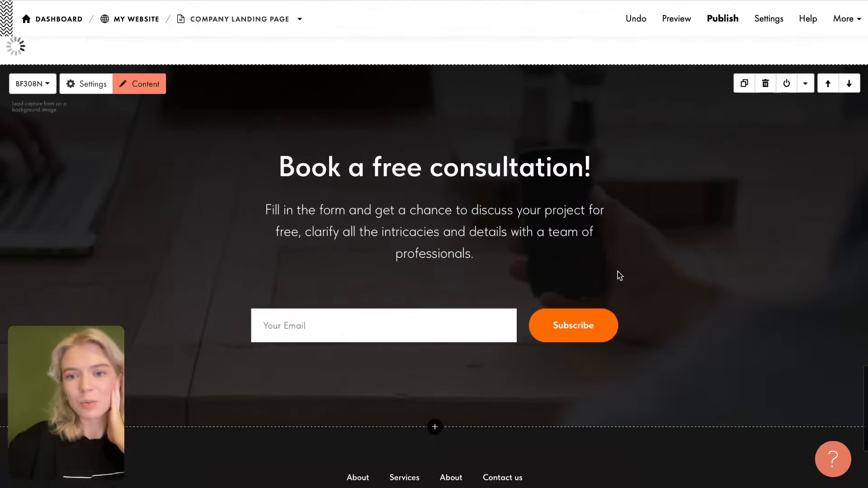
Step: Insert line breaks in the form's description before "of professionals" and before "for free"
left_click(578, 226)
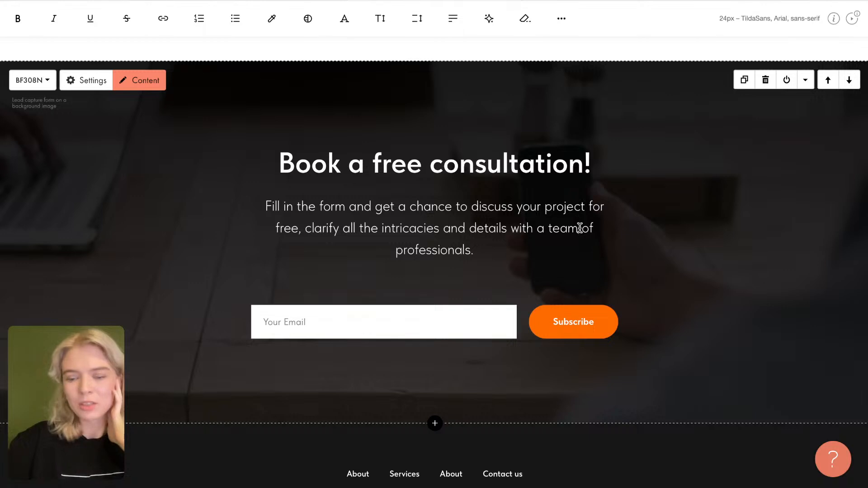
key("Return")
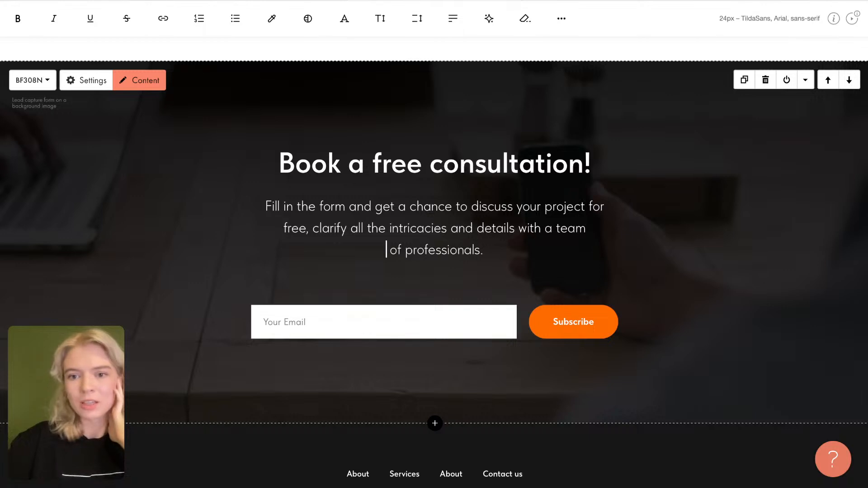
left_click(585, 206)
key("Return")
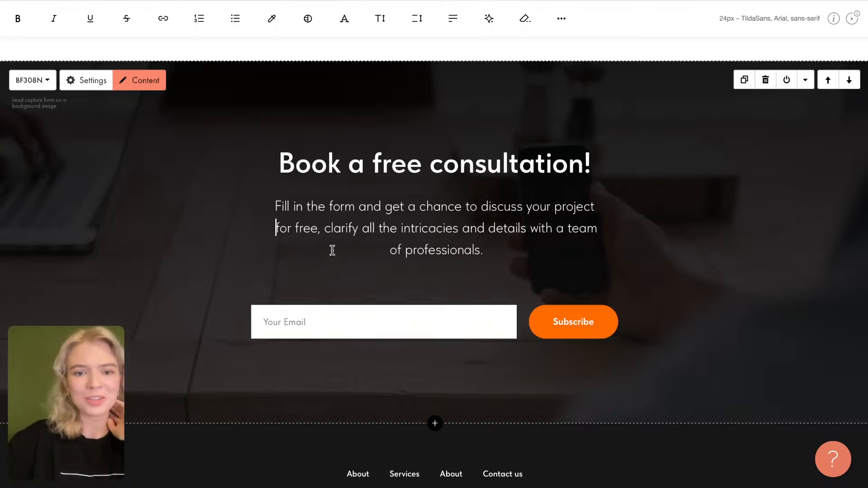
Step: Change the footer's background to the dark blue shade from the suggested colors and save it
scroll(332, 250, "down", 2)
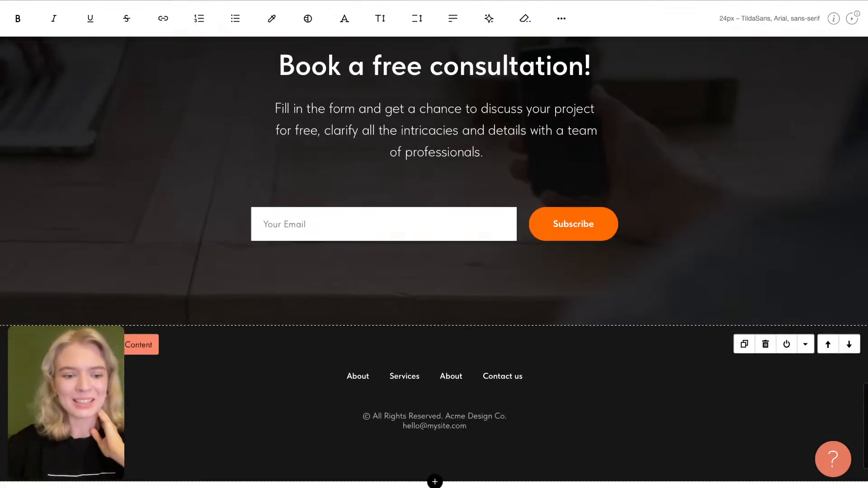
scroll(434, 262, "down", 1)
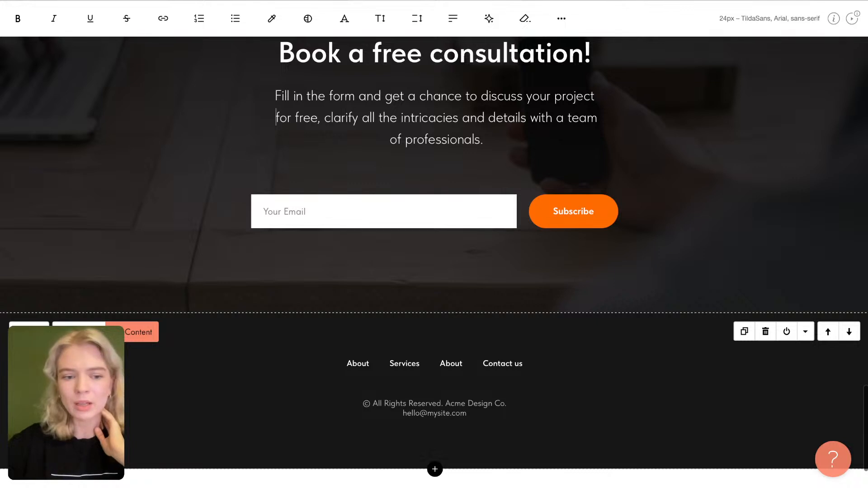
left_click(125, 424)
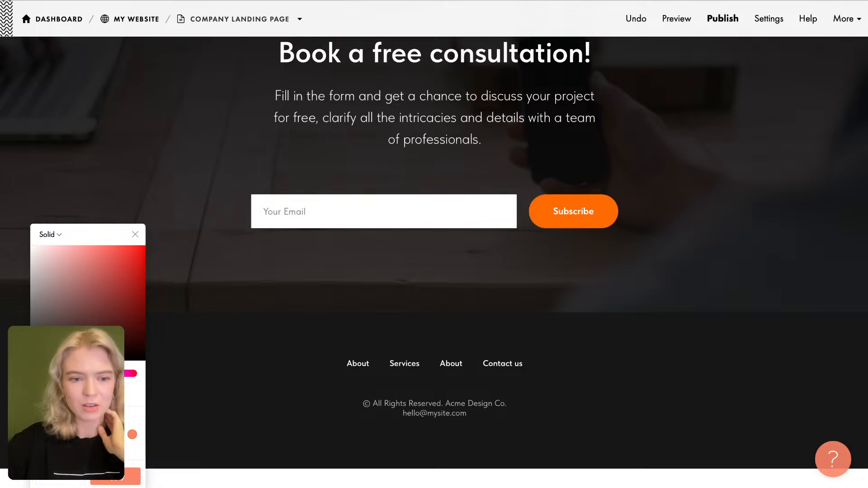
left_click(130, 436)
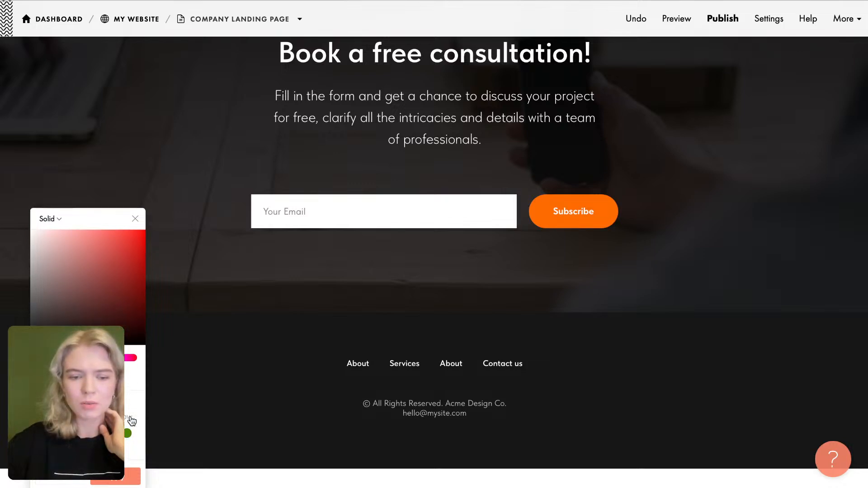
left_click(129, 422)
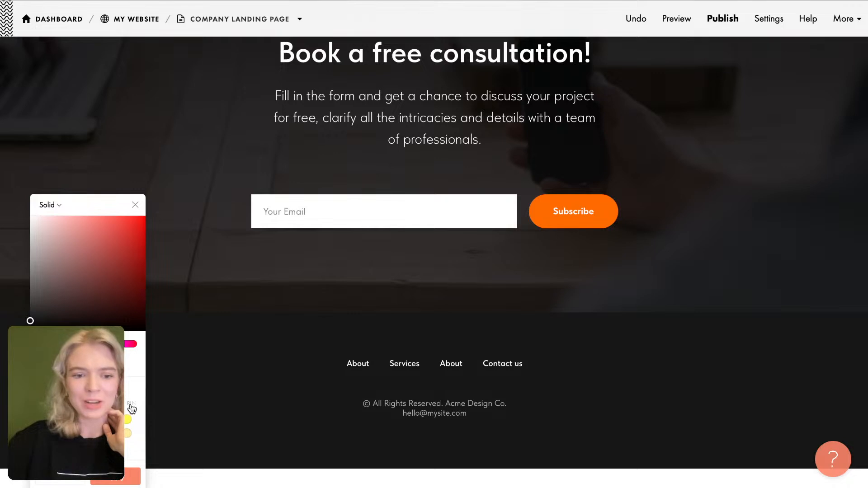
left_click(129, 404)
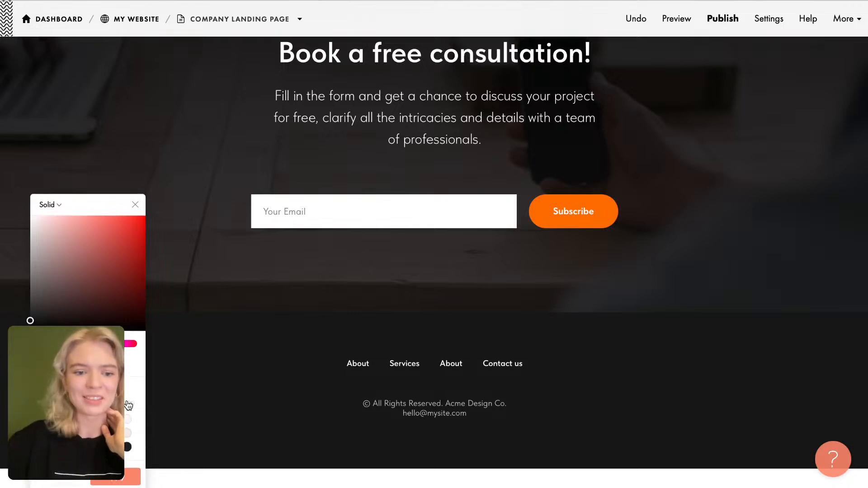
left_click(127, 449)
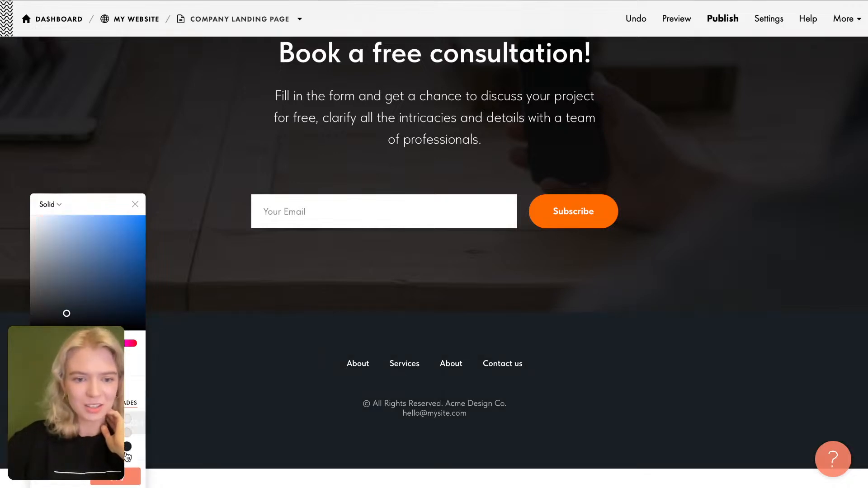
left_click(126, 483)
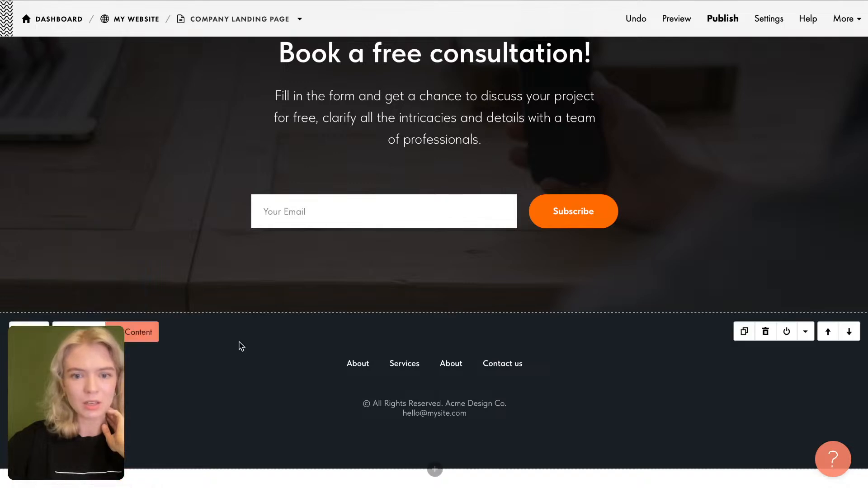
scroll(241, 347, "up", 1)
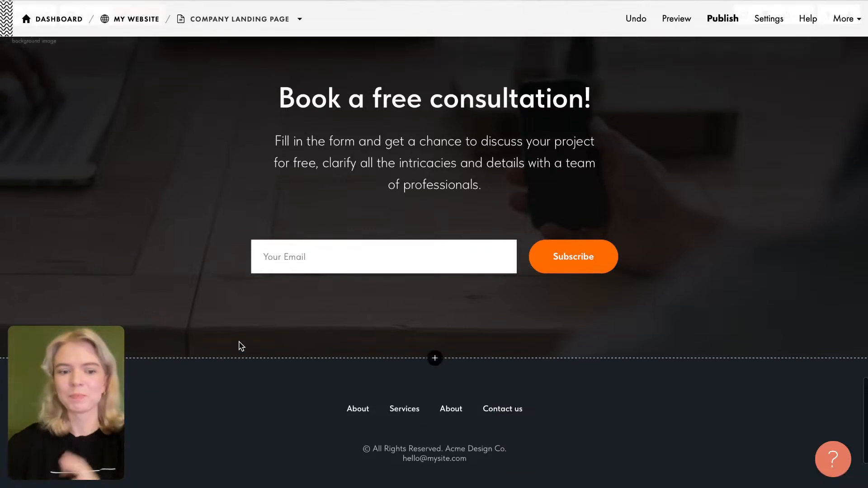
scroll(372, 265, "up", 8)
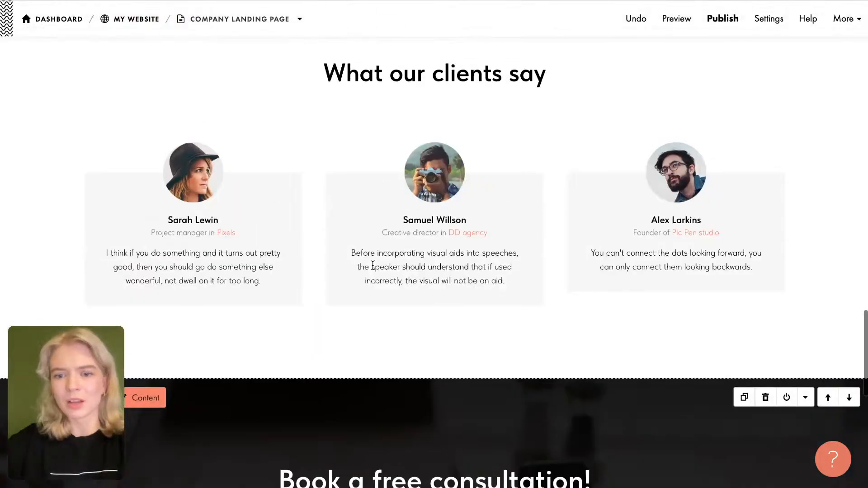
scroll(372, 261, "down", 3)
scroll(373, 265, "up", 2)
scroll(373, 266, "down", 10)
scroll(372, 270, "up", 4)
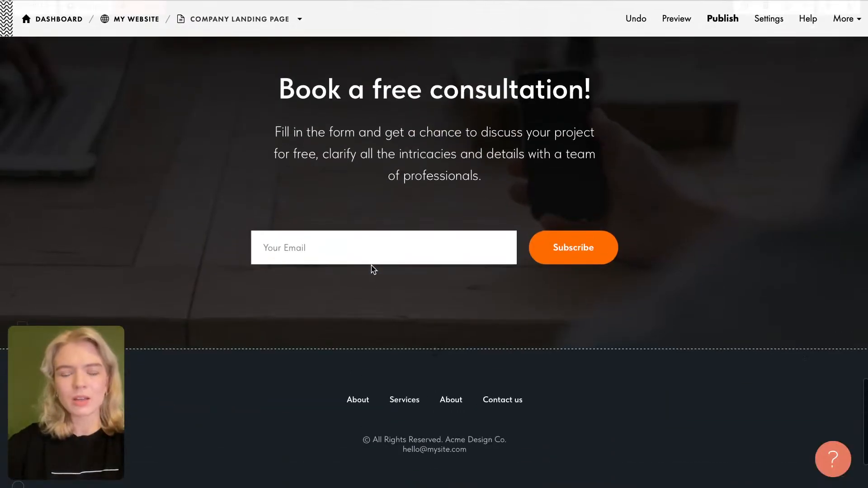
left_click(23, 386)
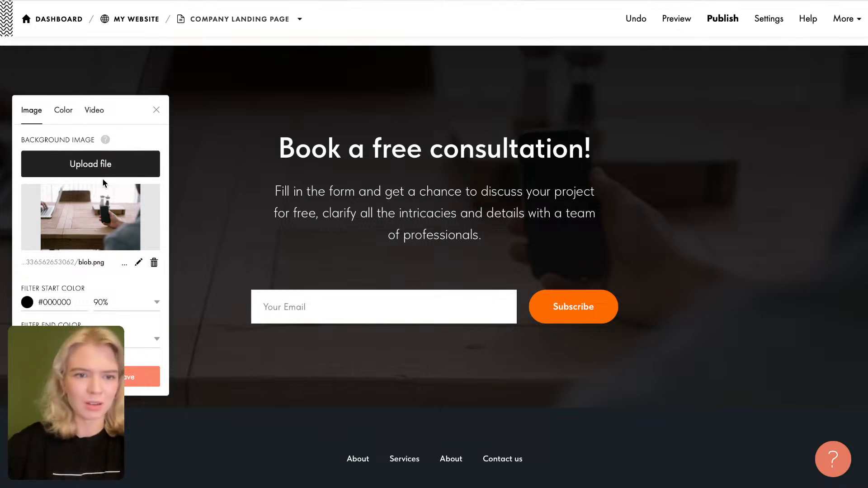
left_click(98, 164)
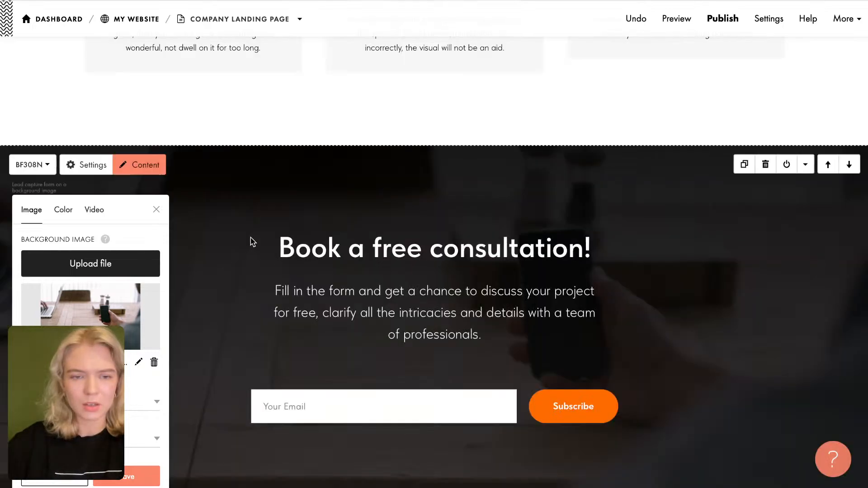
left_click(252, 241)
Step: Open the consultation lead capture form's content and expand its cover settings
left_click(141, 175)
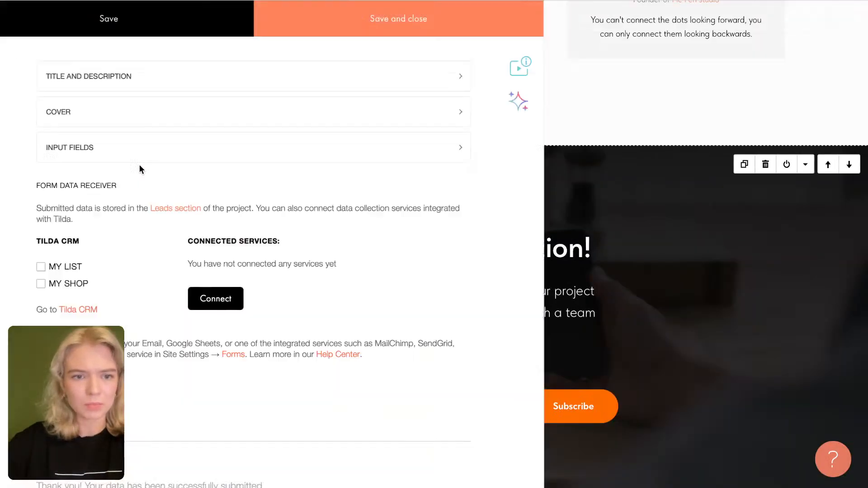
scroll(150, 302, "down", 2)
scroll(150, 303, "down", 5)
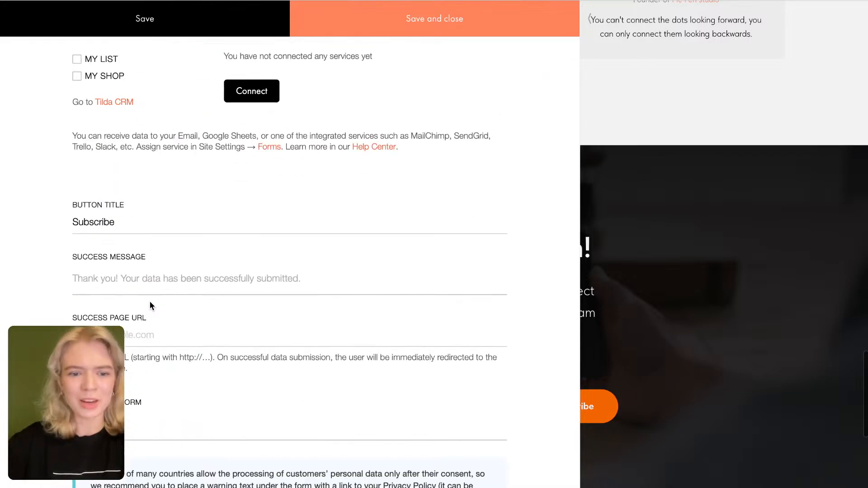
scroll(150, 303, "up", 3)
scroll(150, 302, "up", 4)
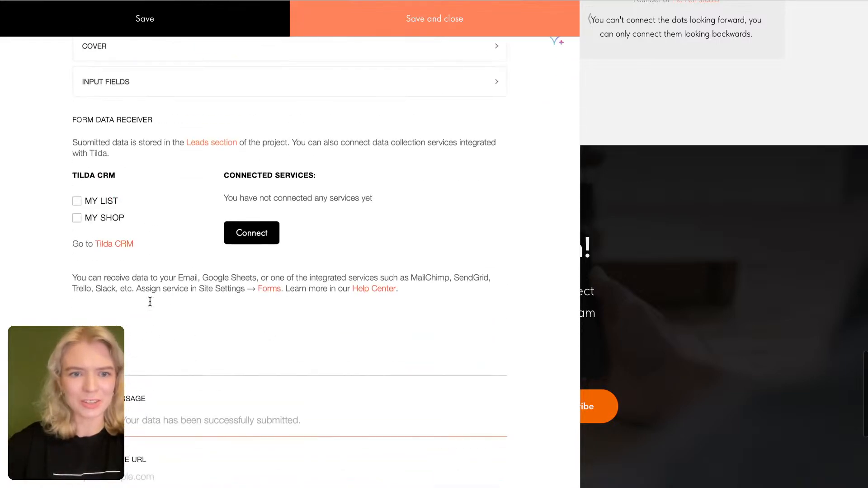
left_click(170, 114)
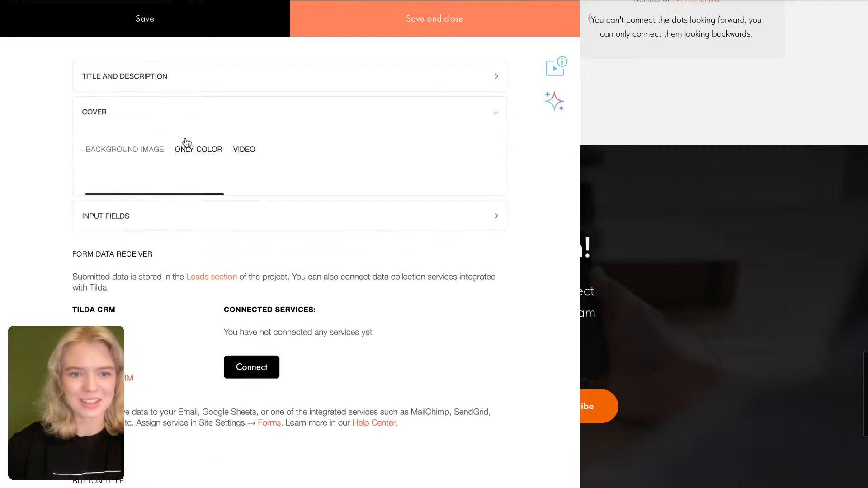
Step: Upload the milad-fakurian-TbPmnk image from the Workshop folder as the form's background image, then save and close the content
left_click(188, 208)
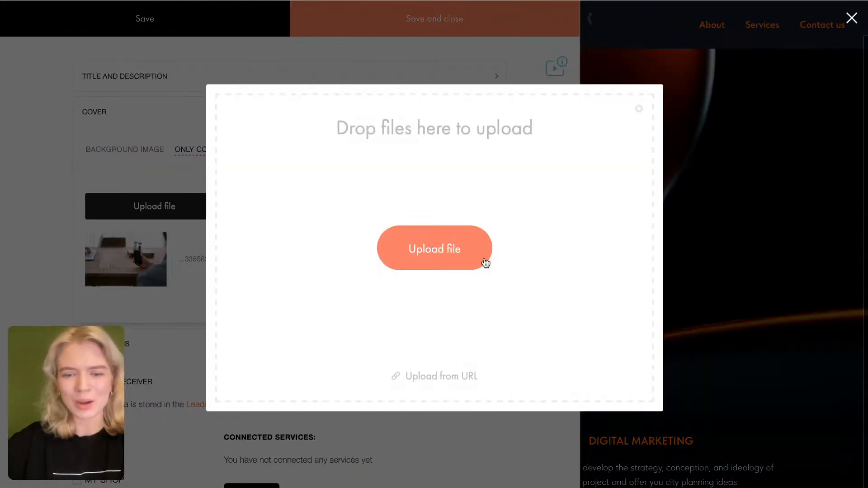
left_click(483, 262)
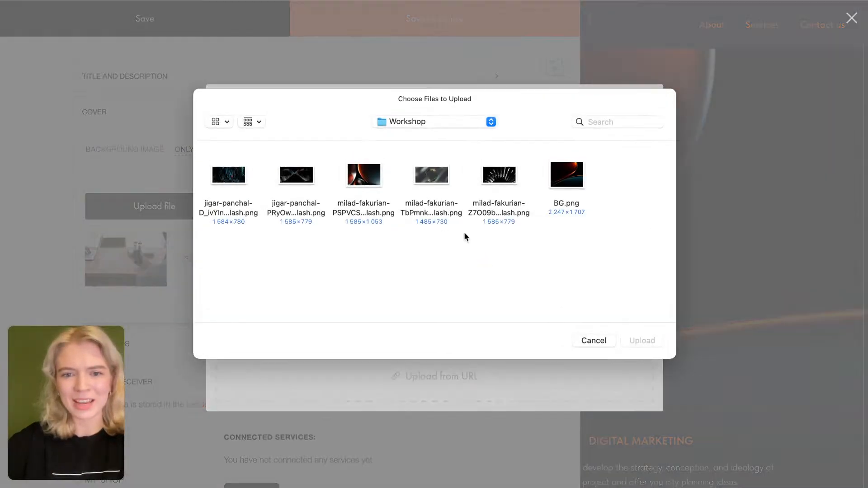
left_click(428, 177)
left_click(302, 177)
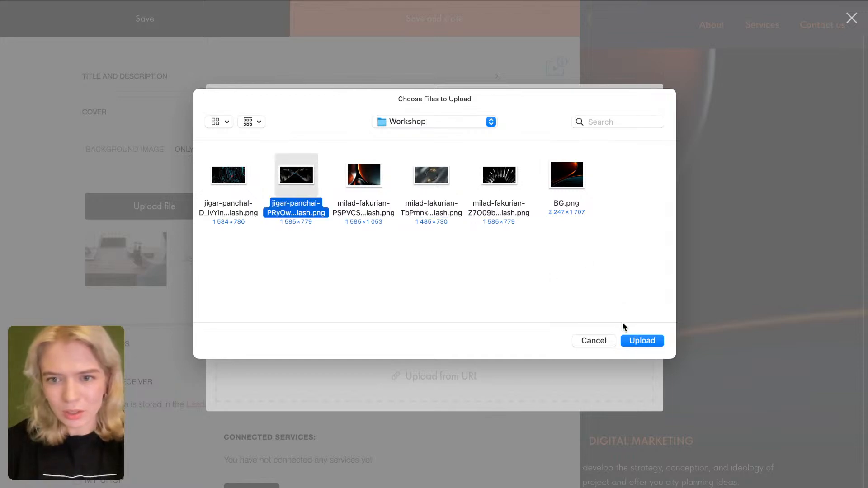
left_click(432, 176)
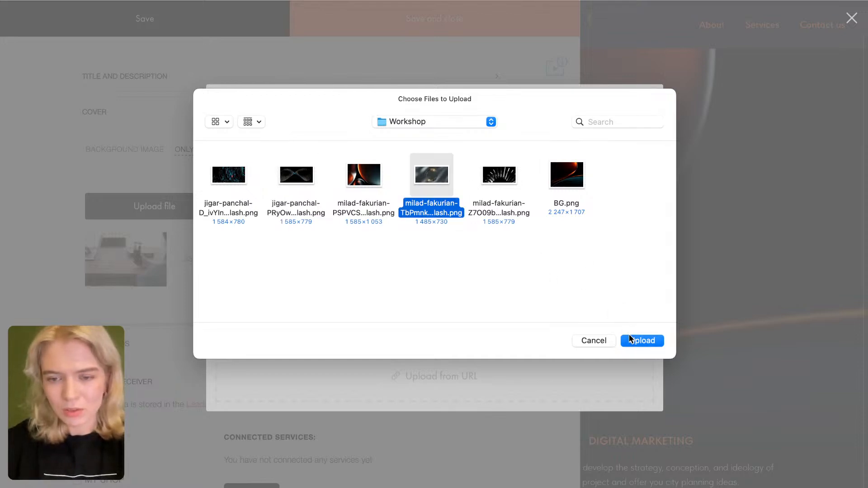
left_click(631, 339)
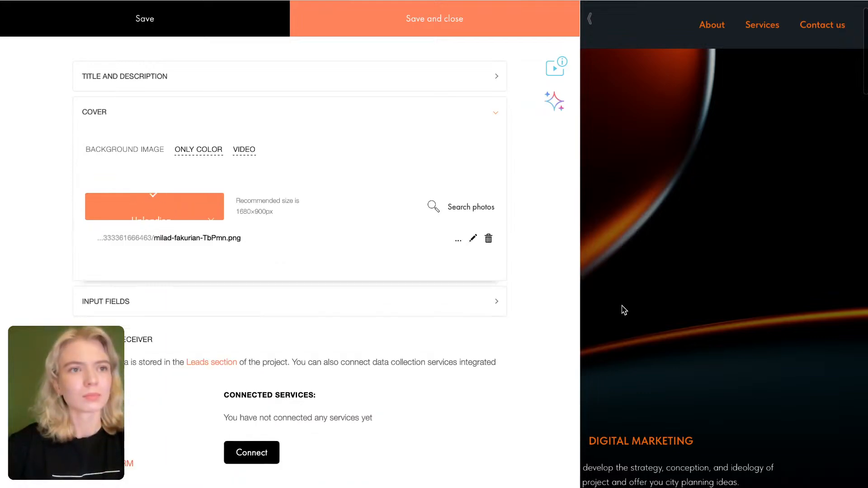
left_click(450, 29)
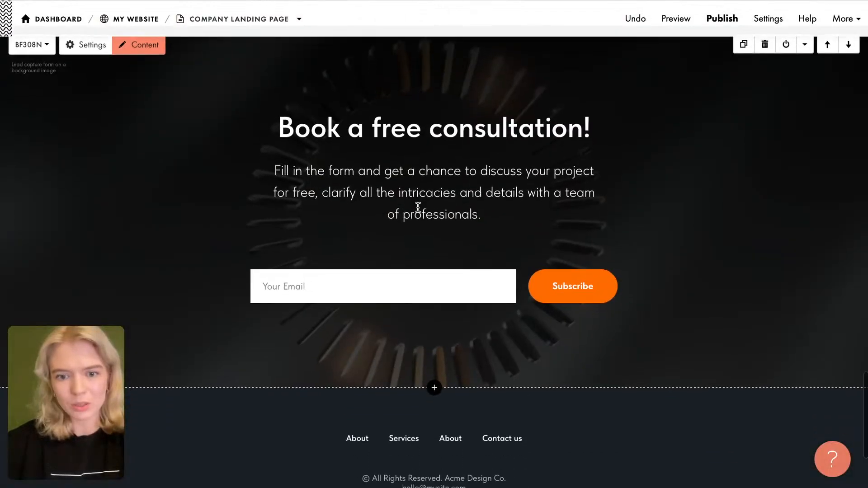
Step: Preview the landing page and review its sections from the cover down to the consultation form
scroll(418, 208, "up", 10)
scroll(419, 208, "up", 15)
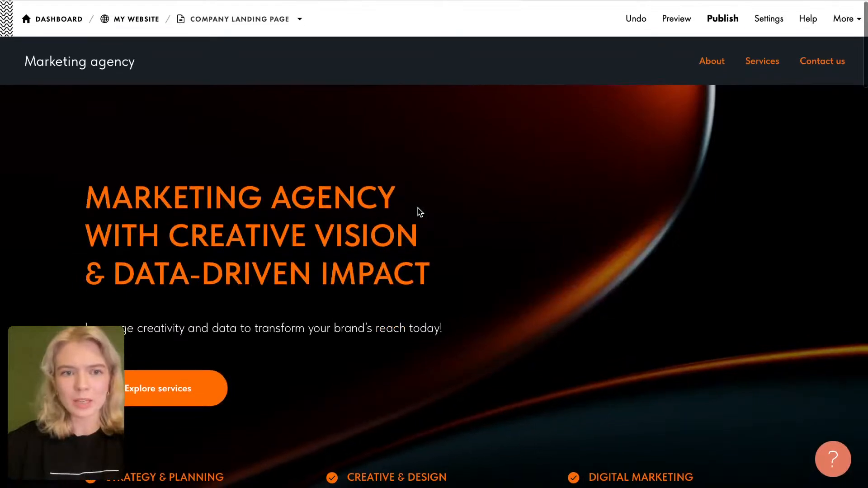
mouse_move(620, 231)
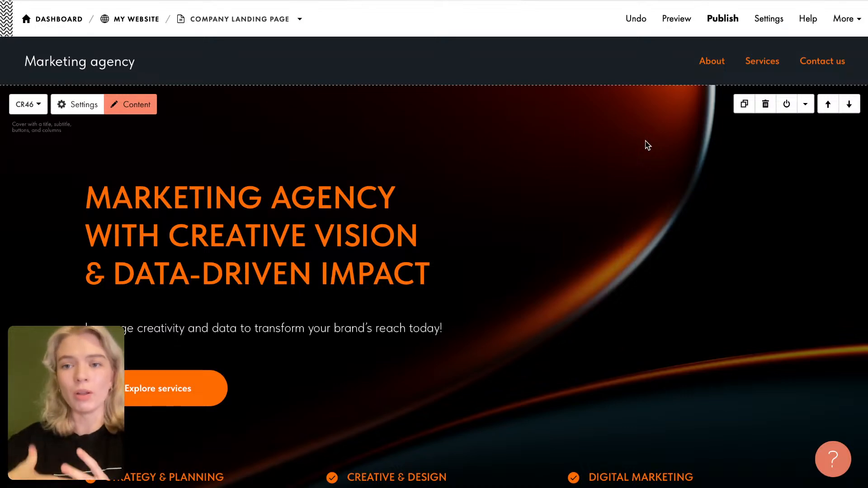
left_click(683, 20)
scroll(651, 199, "down", 2)
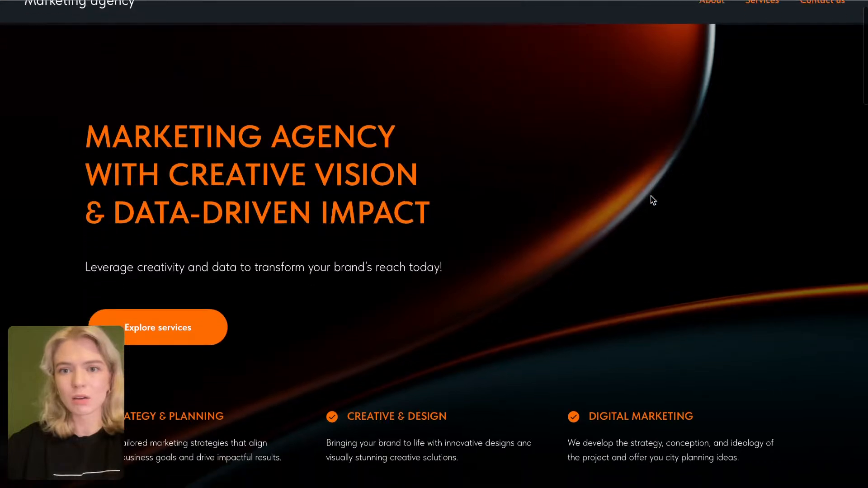
scroll(654, 200, "down", 18)
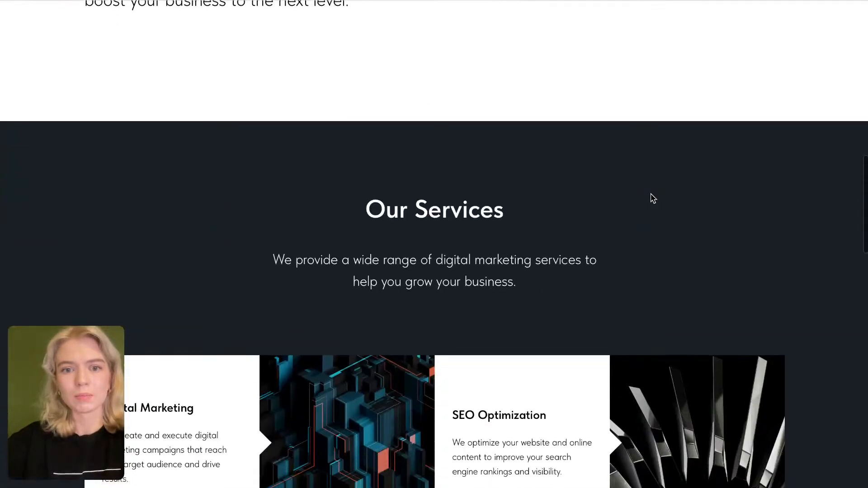
scroll(653, 199, "down", 15)
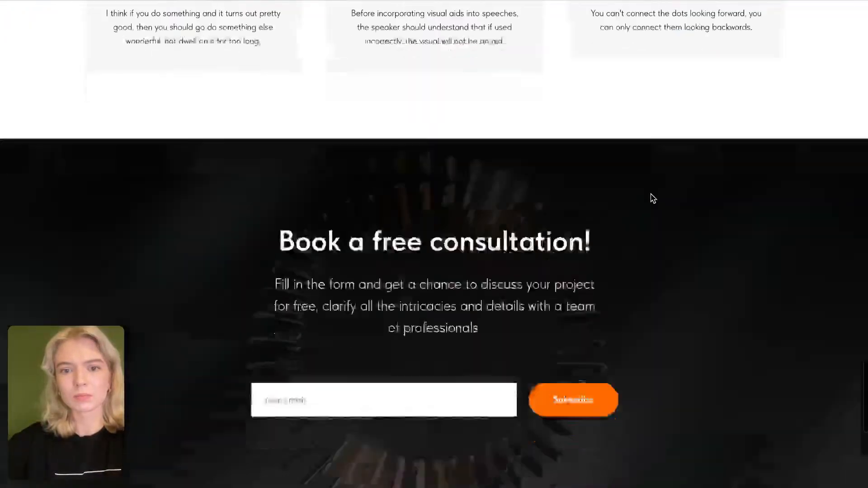
scroll(652, 199, "down", 2)
scroll(651, 197, "up", 7)
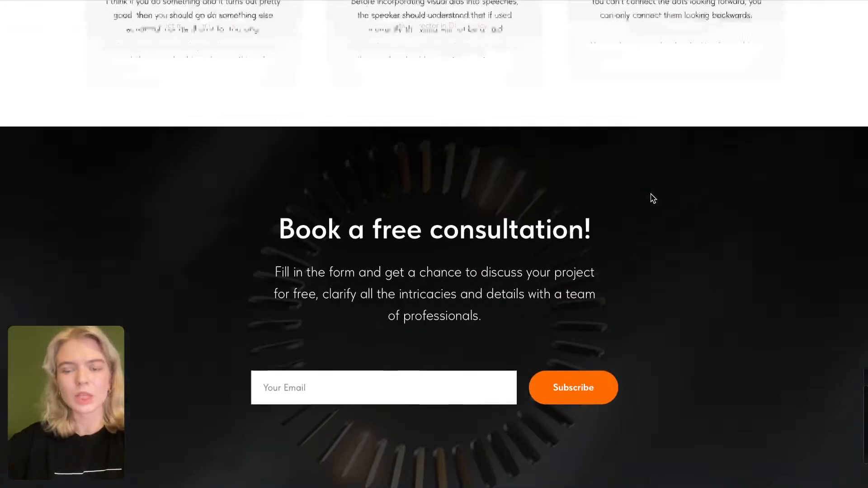
scroll(653, 198, "up", 10)
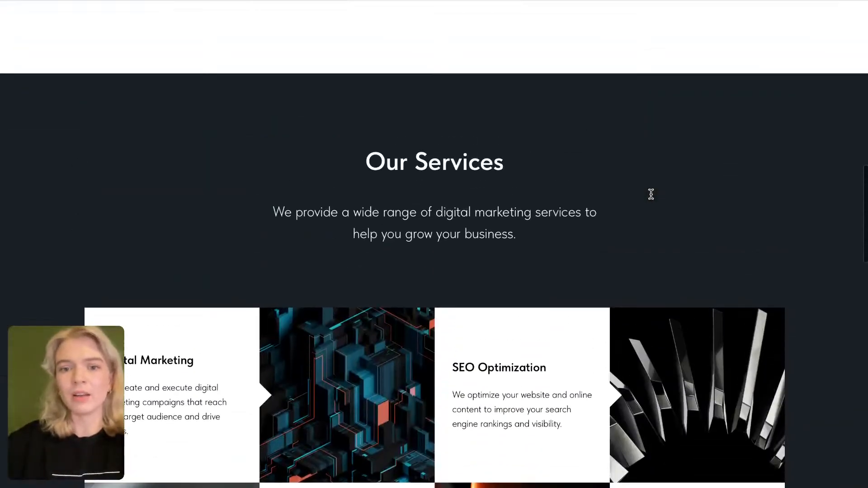
scroll(653, 198, "up", 8)
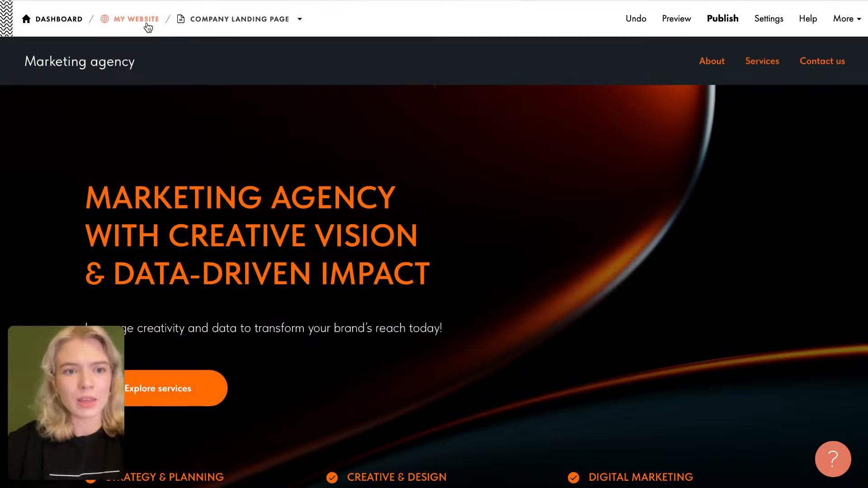
Step: Open the site settings of My website and go through the website title and description fields
left_click(149, 20)
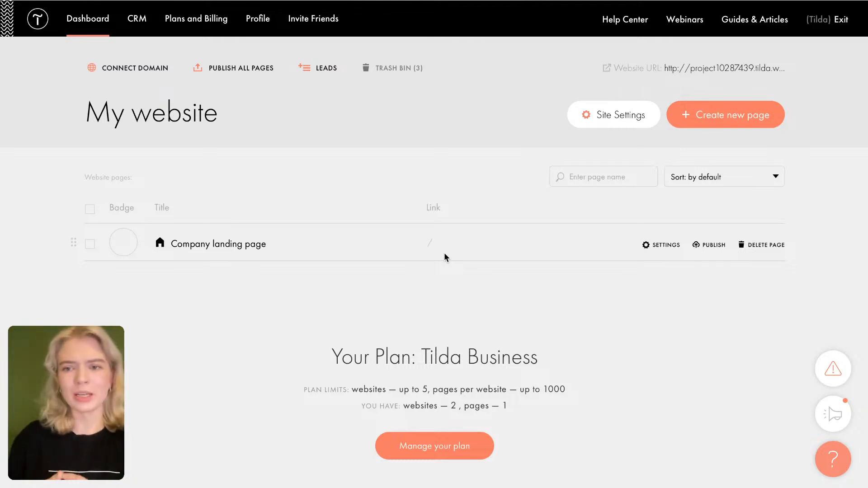
left_click(609, 126)
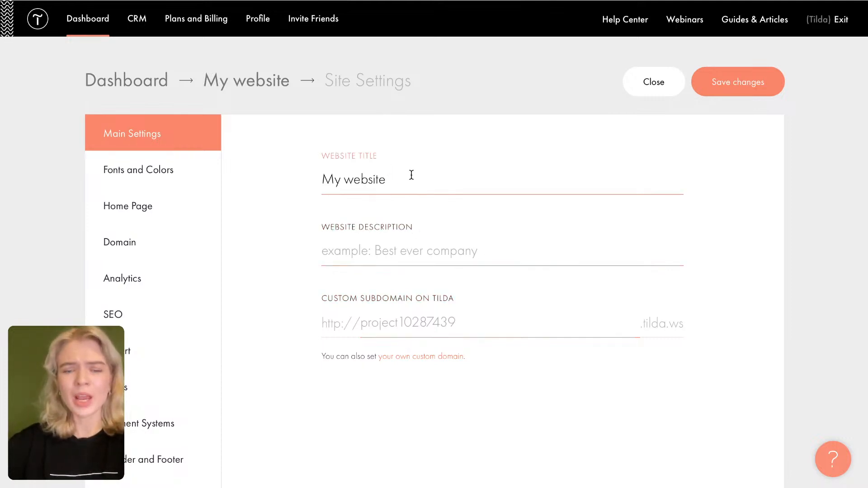
left_click_drag(397, 178, 321, 175)
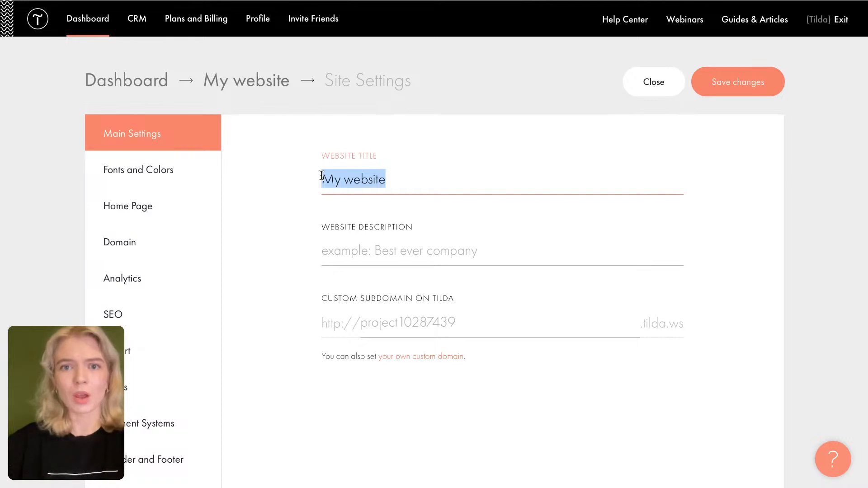
left_click(351, 251)
scroll(352, 251, "down", 1)
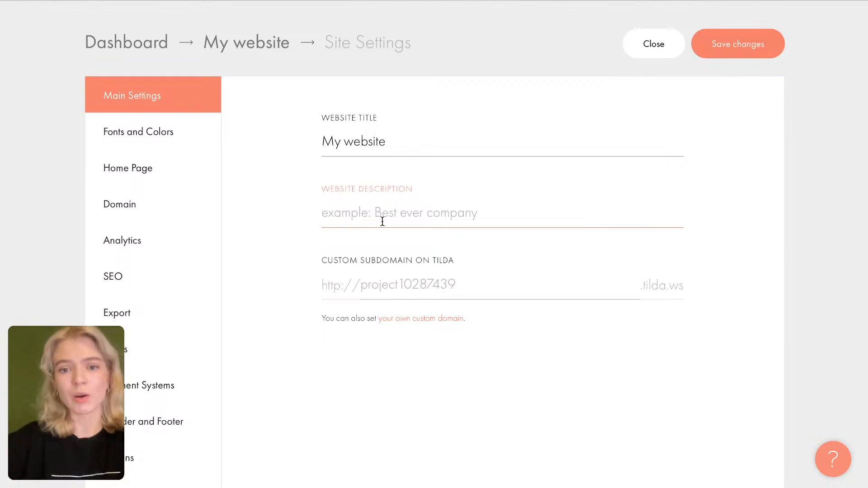
Step: Set the website's custom Tilda subdomain to marketing-agency-creative and save the changes
left_click(455, 285)
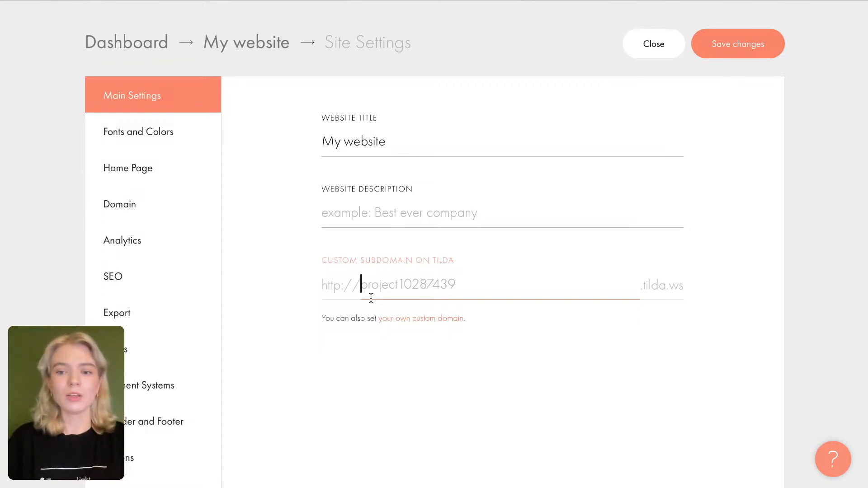
type("ma")
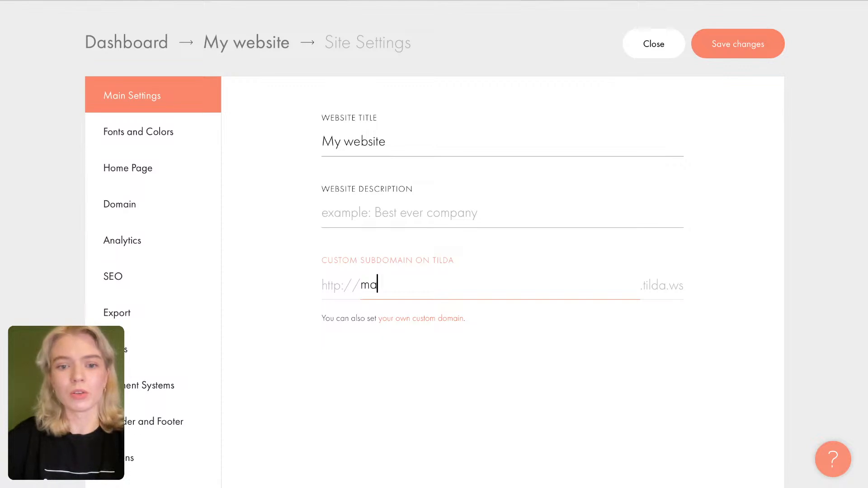
type("rketing")
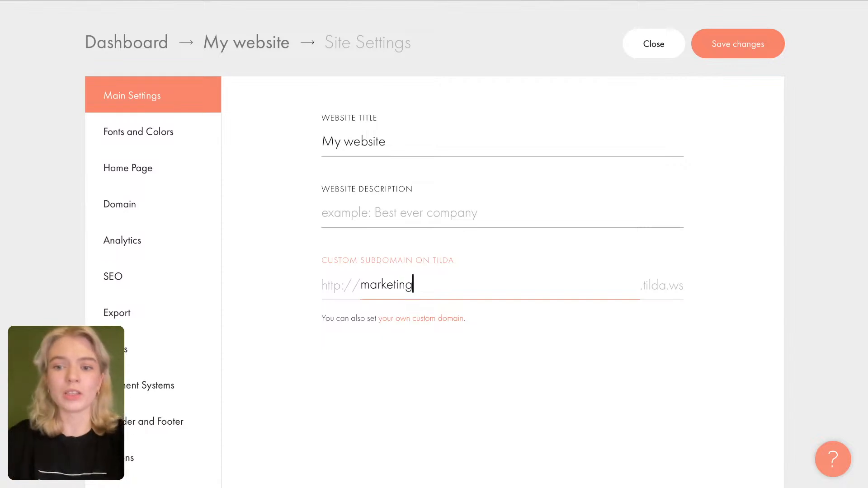
type("-")
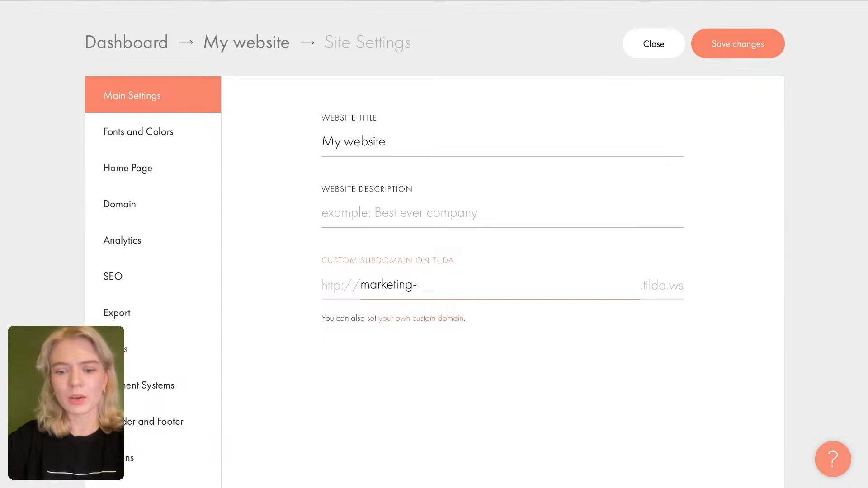
type("for")
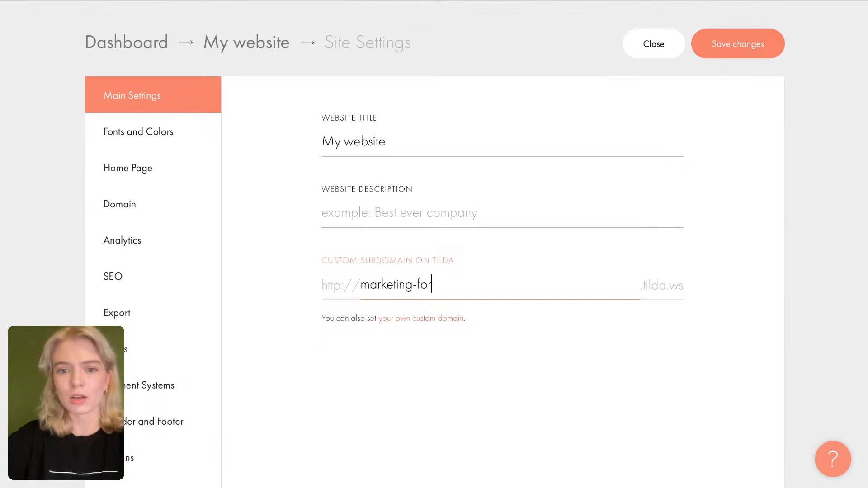
key("BackSpace")
key("BackSpace")
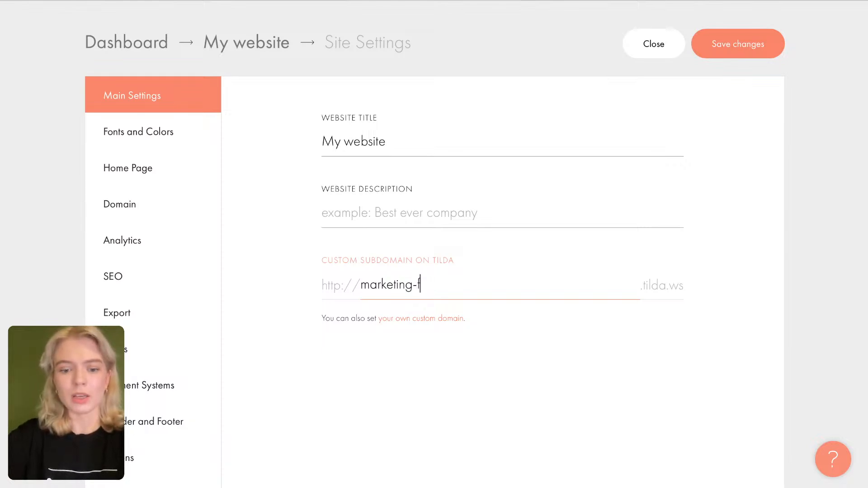
key("BackSpace")
type("agency")
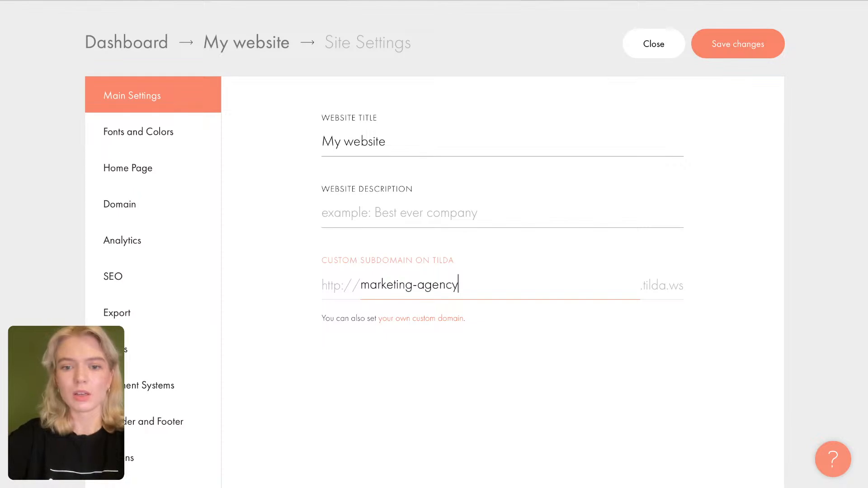
type("-")
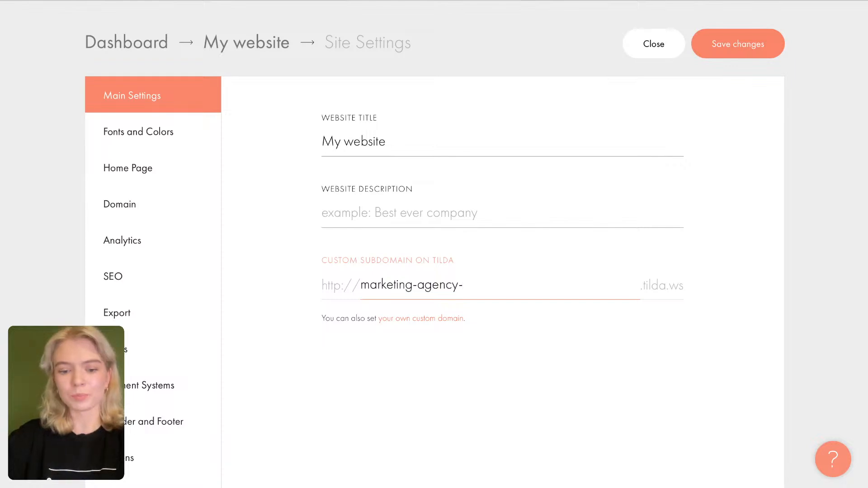
type("creat")
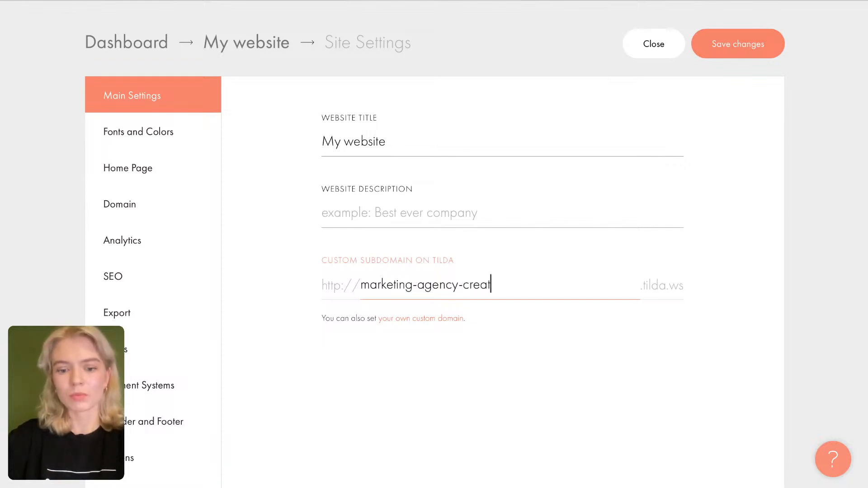
type("ive")
left_click(575, 382)
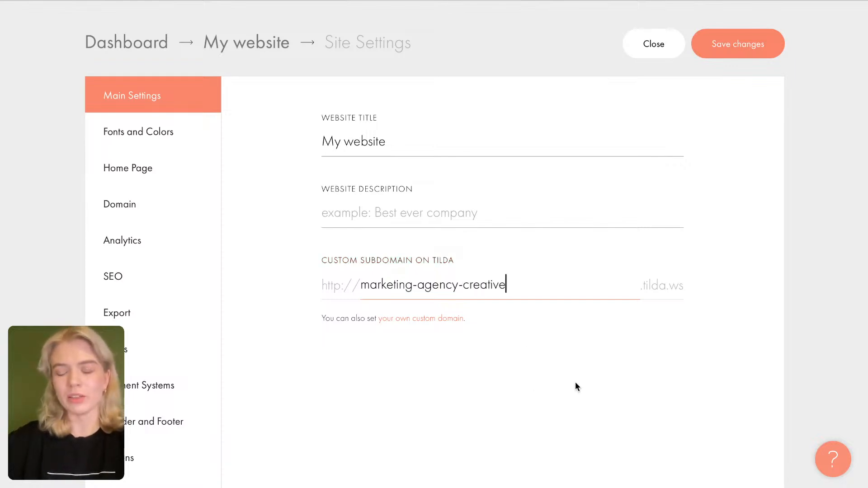
left_click(731, 45)
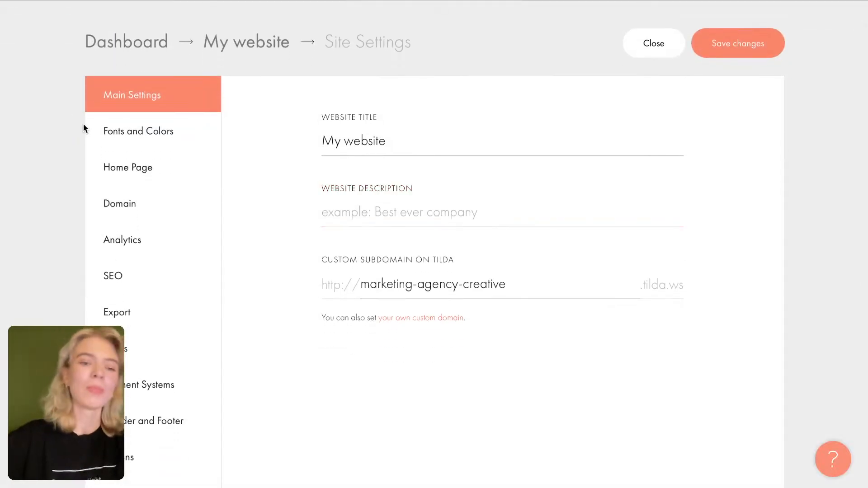
Step: Open the site's fonts and colors settings and browse the preset fonts from Tilda Sans through Montserrat and Graphik to Kazimir
left_click(127, 137)
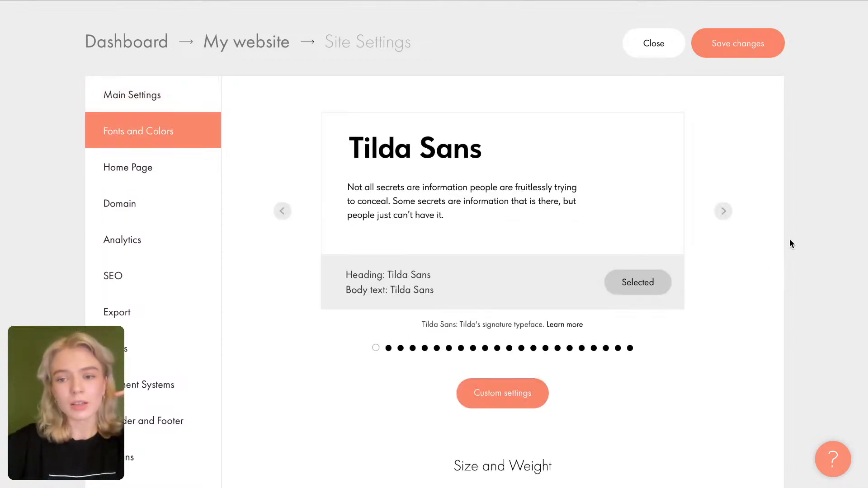
left_click(725, 214)
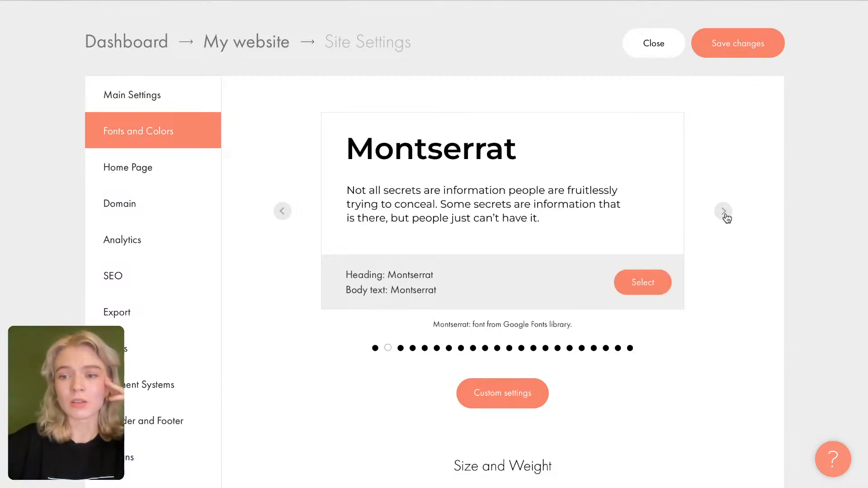
left_click(725, 215)
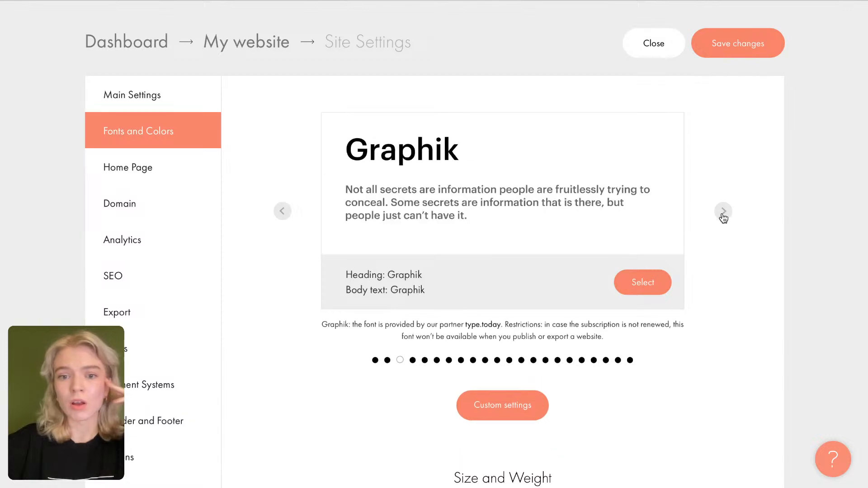
left_click(723, 212)
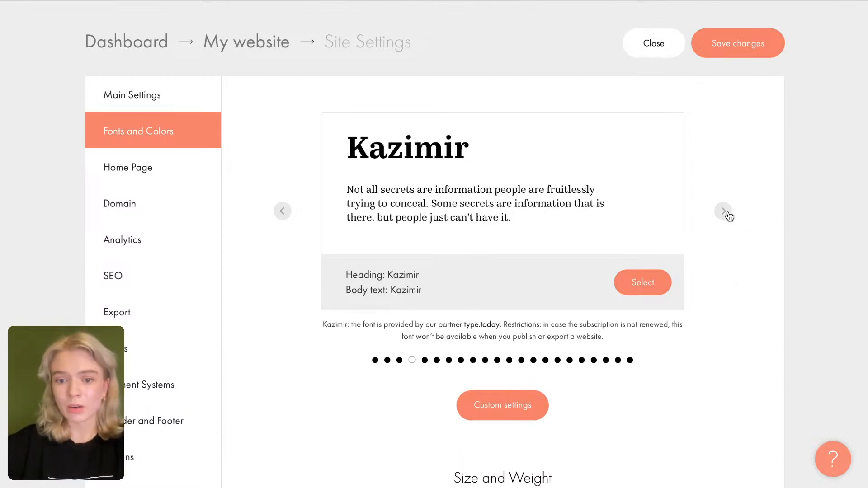
Step: Open the custom font settings and go through the Google Fonts, Adobe Fonts and Your Own Font options
scroll(561, 333, "down", 3)
left_click(507, 301)
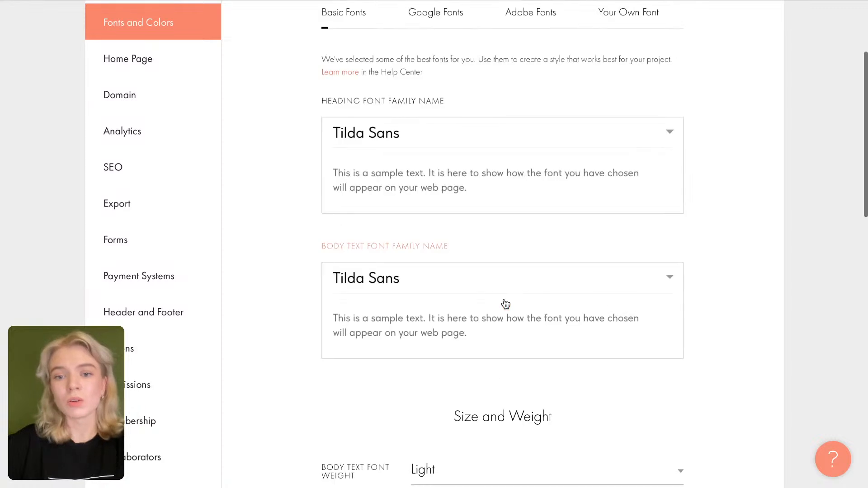
scroll(475, 238, "up", 2)
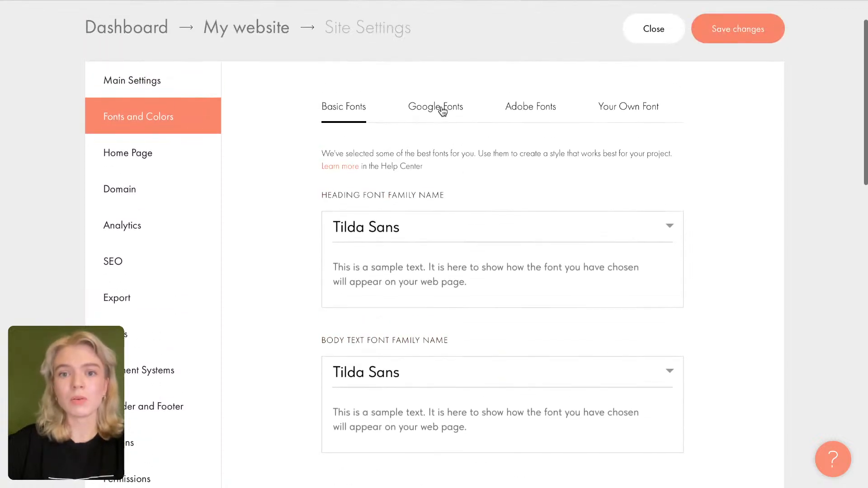
left_click(442, 107)
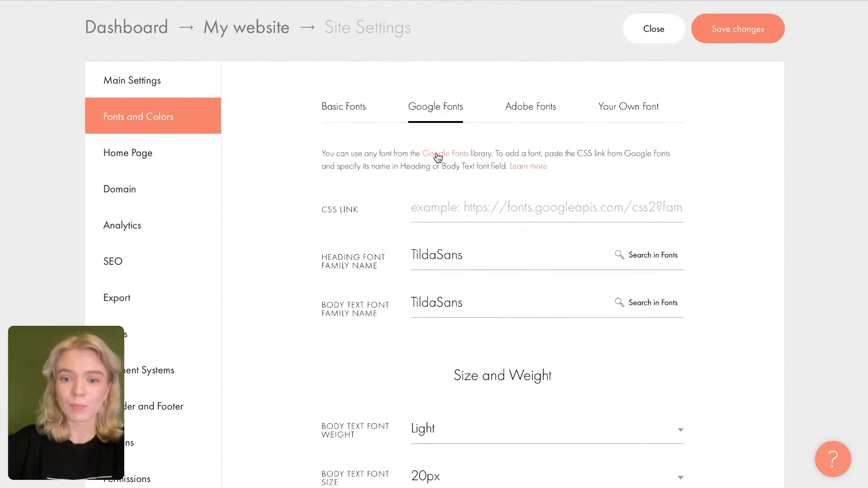
left_click(530, 112)
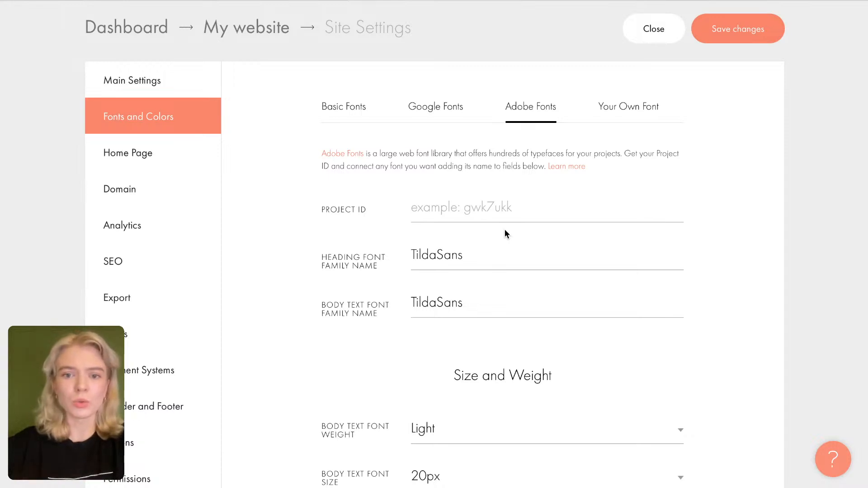
left_click(624, 117)
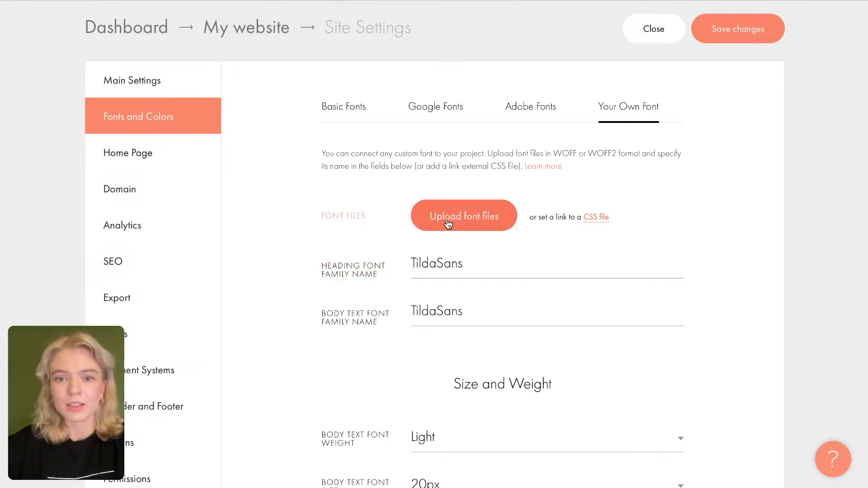
Step: Examine the font file upload, the heading and body font family names, and the size and weight settings for a custom font
scroll(557, 195, "down", 1)
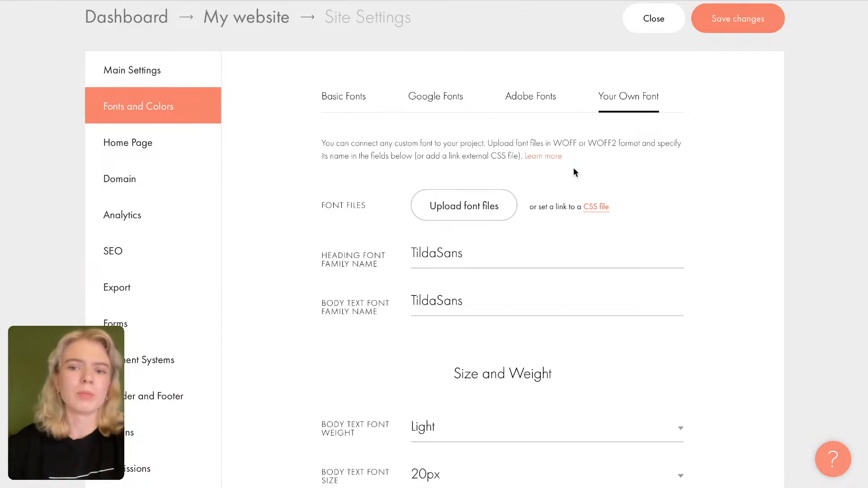
scroll(574, 170, "down", 3)
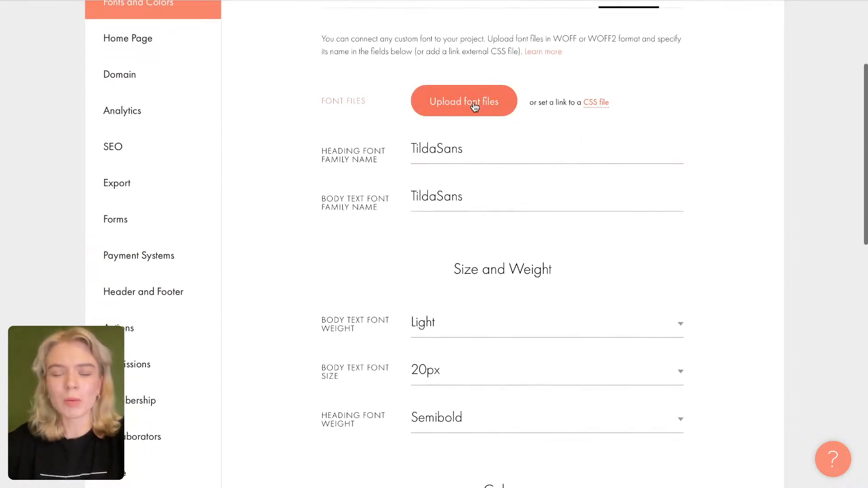
left_click(500, 92)
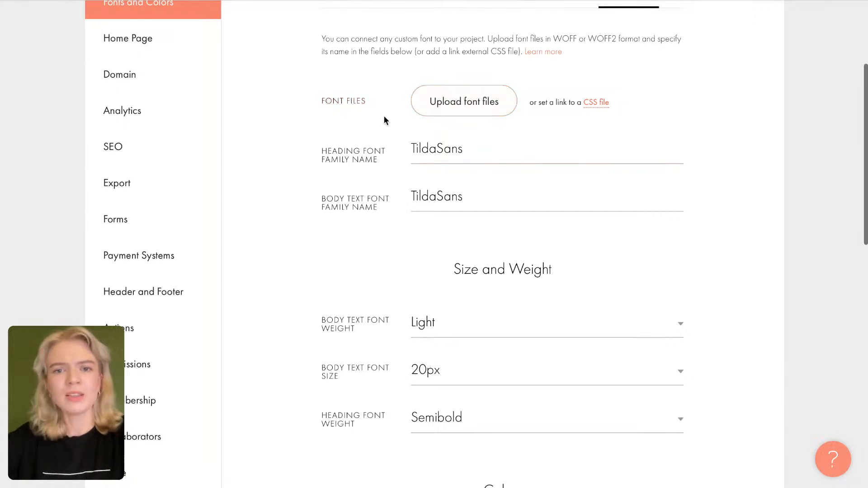
scroll(384, 116, "up", 1)
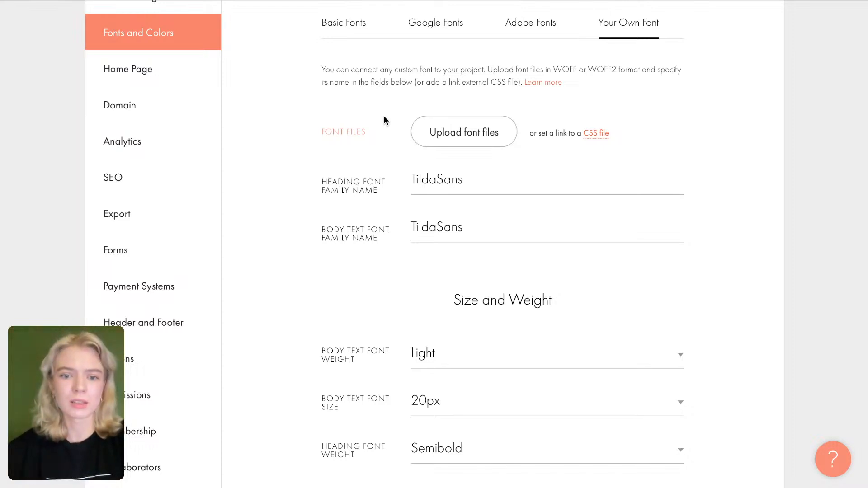
left_click(436, 186)
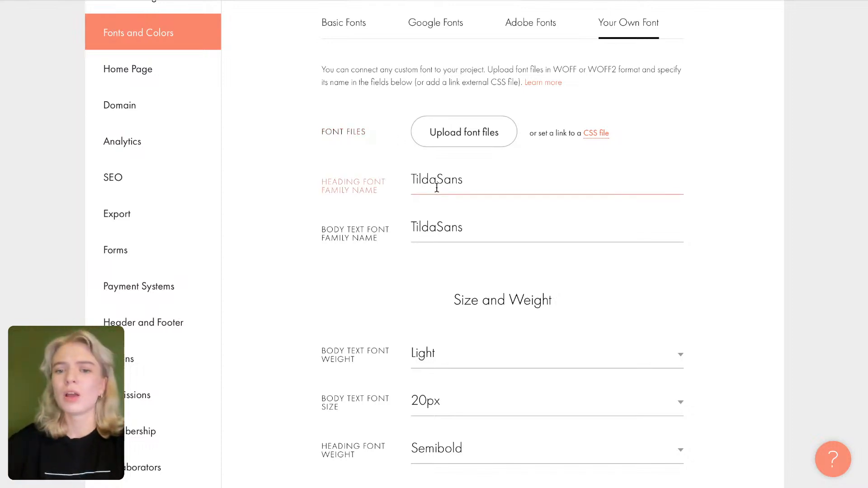
left_click(294, 116)
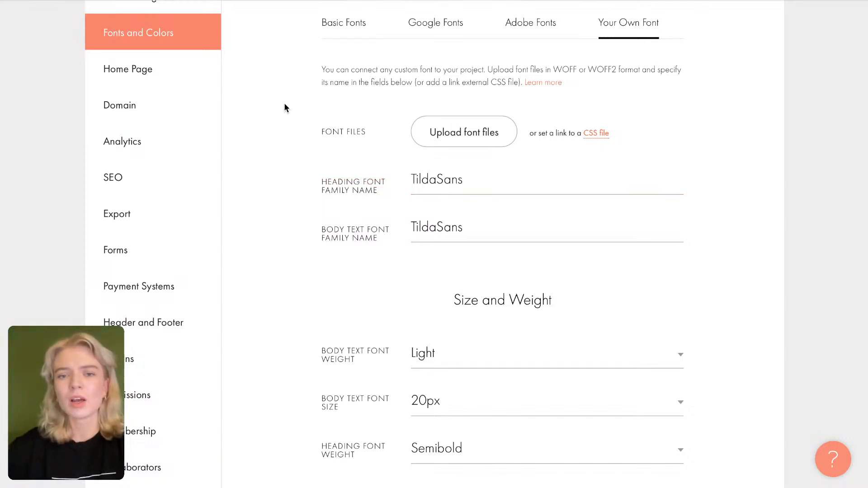
scroll(284, 108, "up", 3)
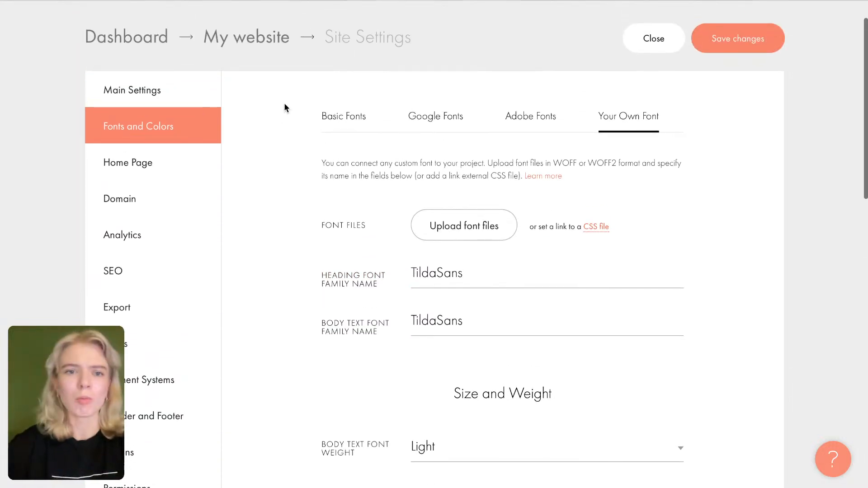
Step: Check the site's home page setting and open the custom domain field in the domain settings
left_click(185, 175)
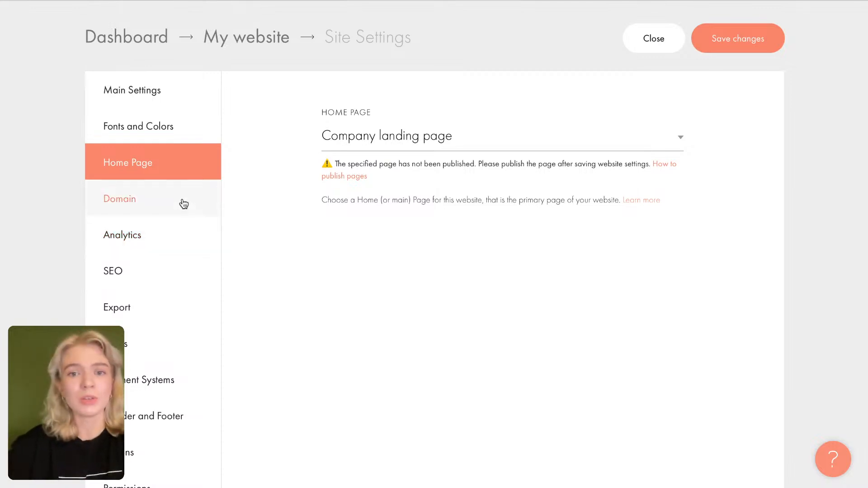
left_click(183, 204)
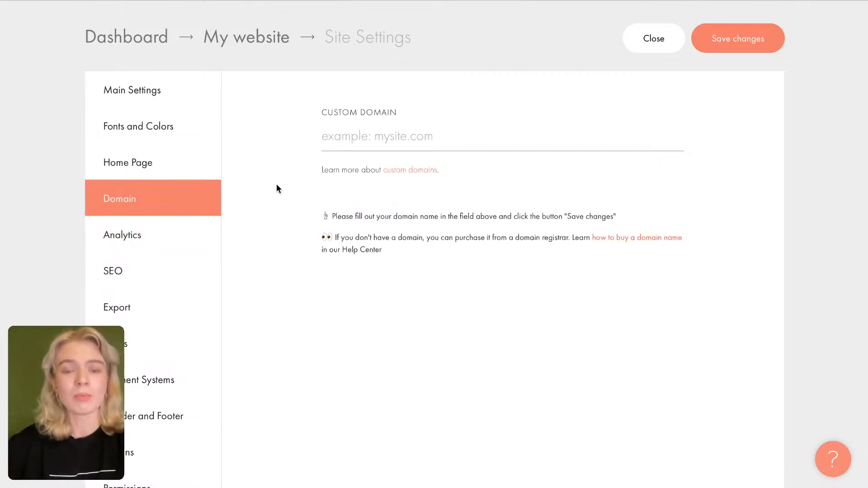
left_click(363, 156)
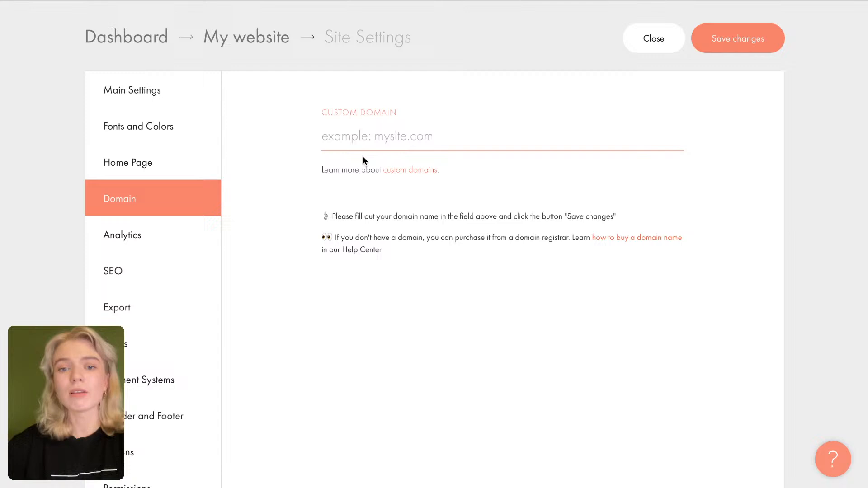
left_click(380, 136)
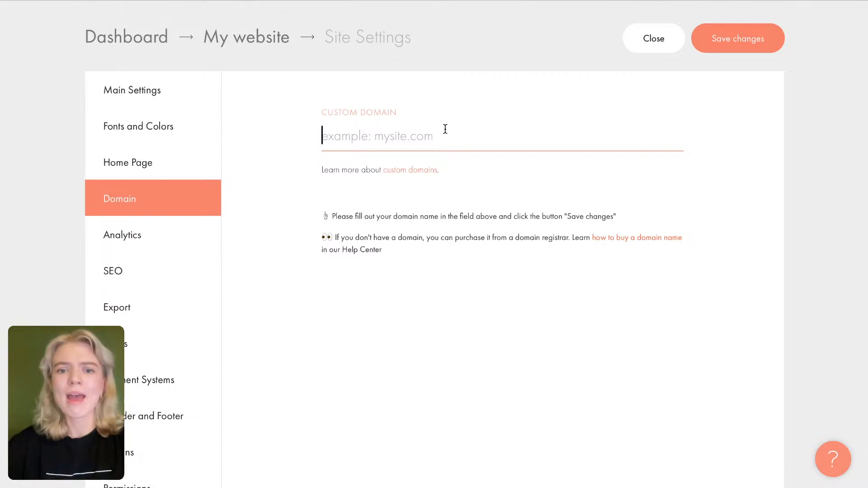
Step: Open the help article on custom domains and read the connection options down to transferring domain management to Tilda's NS servers
left_click(421, 174)
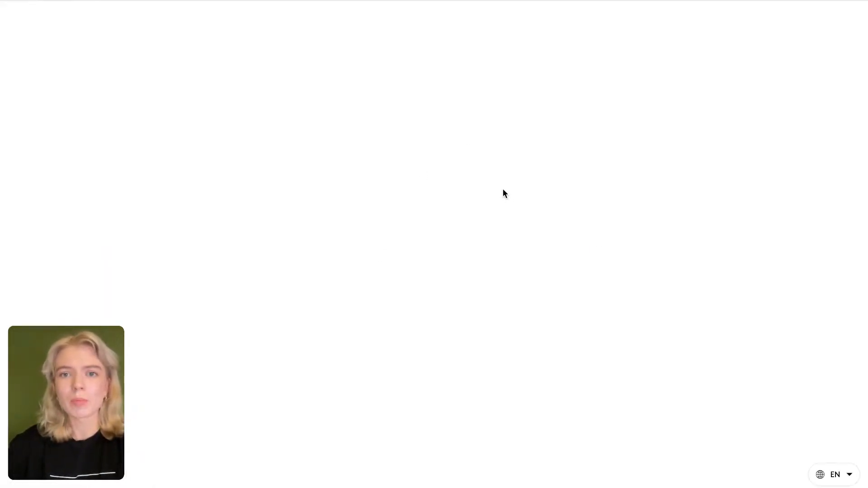
scroll(505, 192, "down", 10)
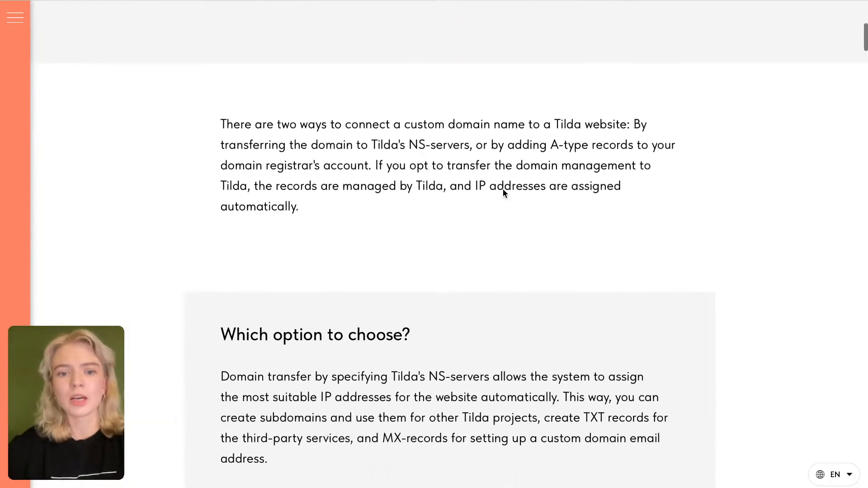
scroll(503, 190, "down", 8)
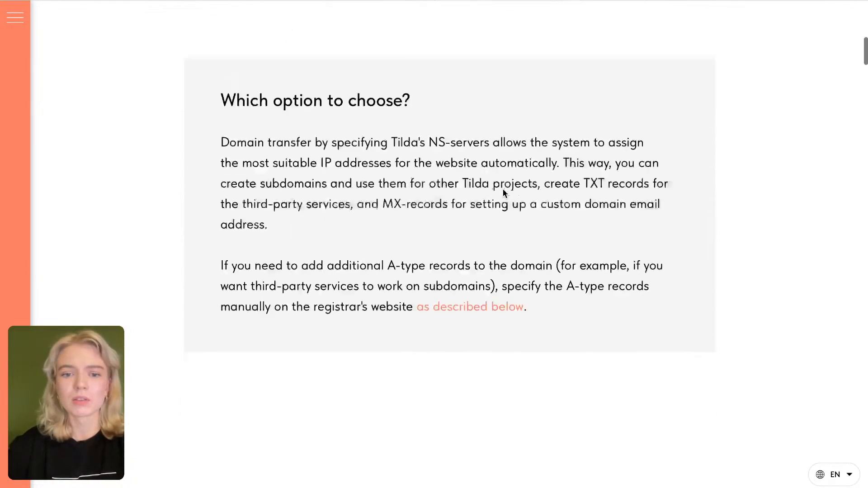
scroll(504, 192, "down", 2)
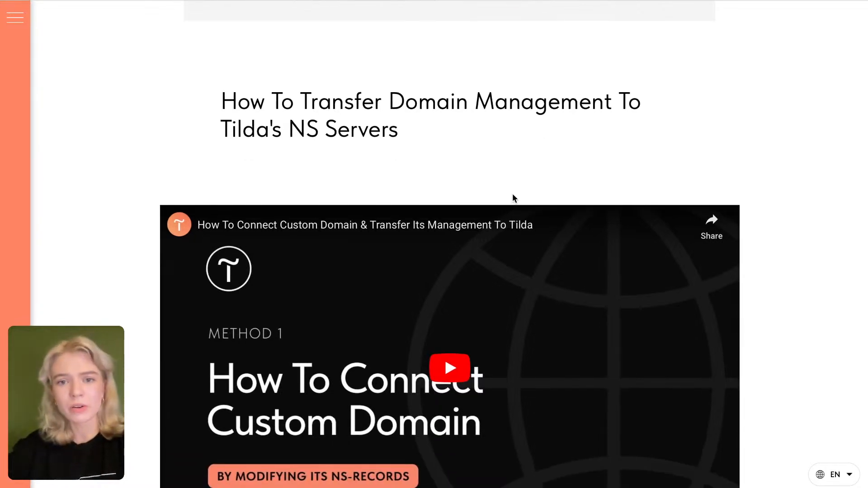
Step: Read the help article's NS-record instructions, the domain connection check and the description of the domain control panel
scroll(514, 197, "down", 10)
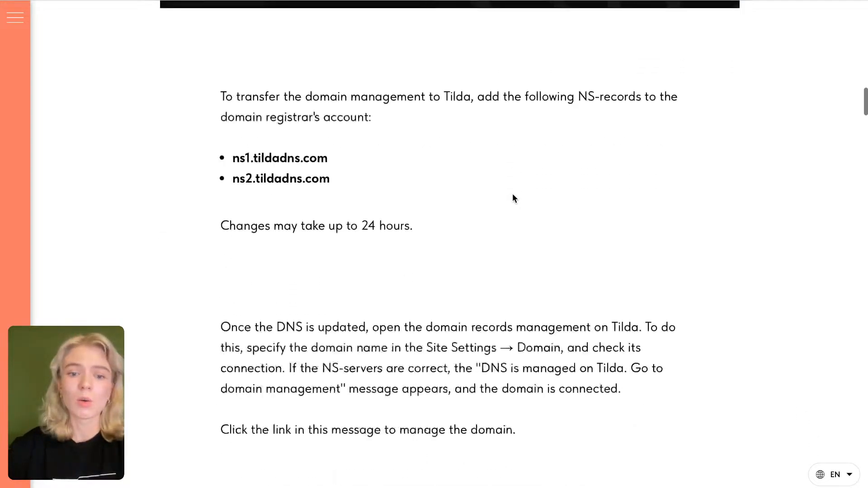
scroll(514, 198, "down", 8)
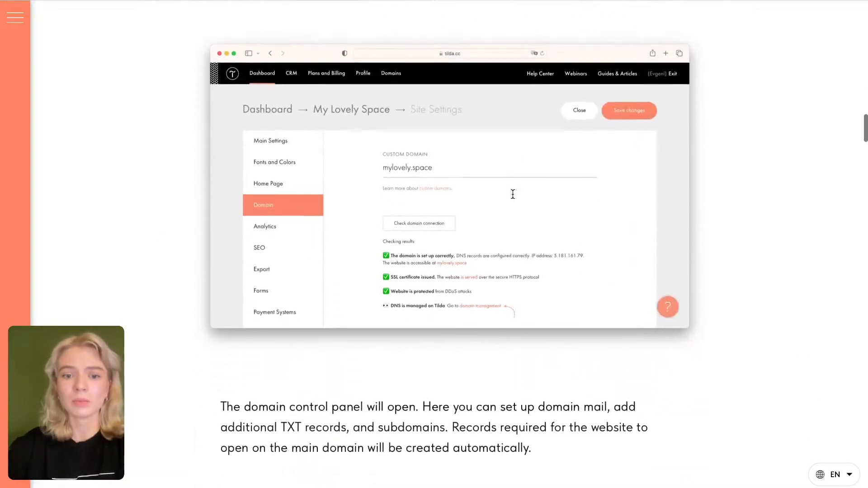
scroll(513, 194, "down", 20)
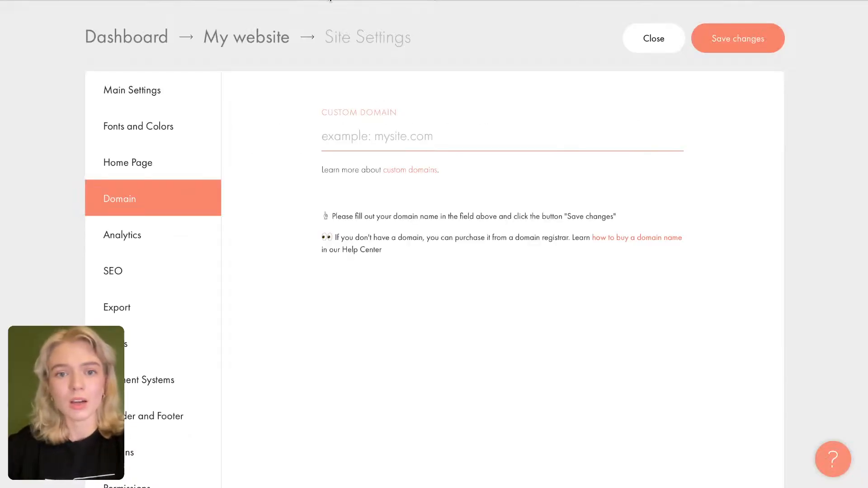
Step: Open the website statistics from the analytics settings and examine the metrics, the sessions and leads charts, and the activity and conversion table
left_click(158, 248)
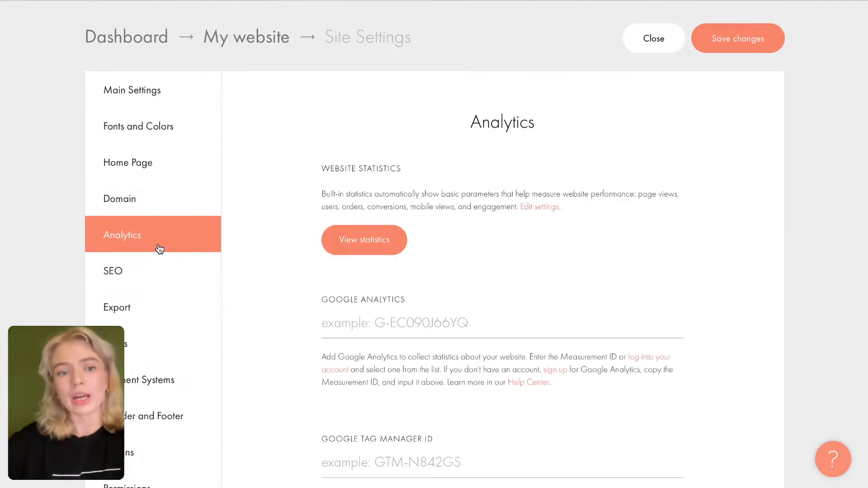
left_click(376, 240)
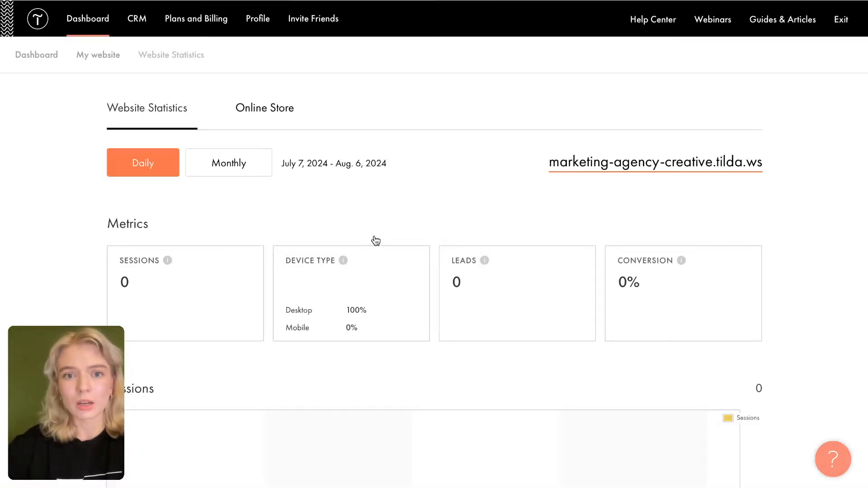
scroll(375, 240, "down", 2)
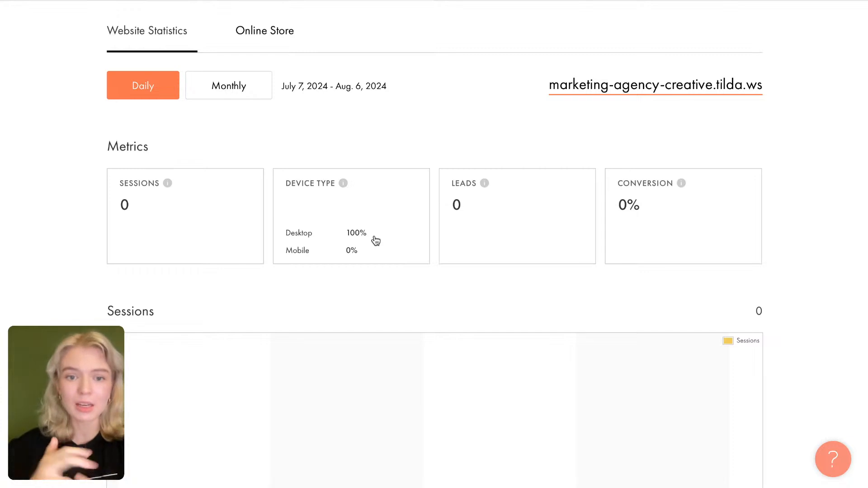
scroll(375, 240, "down", 5)
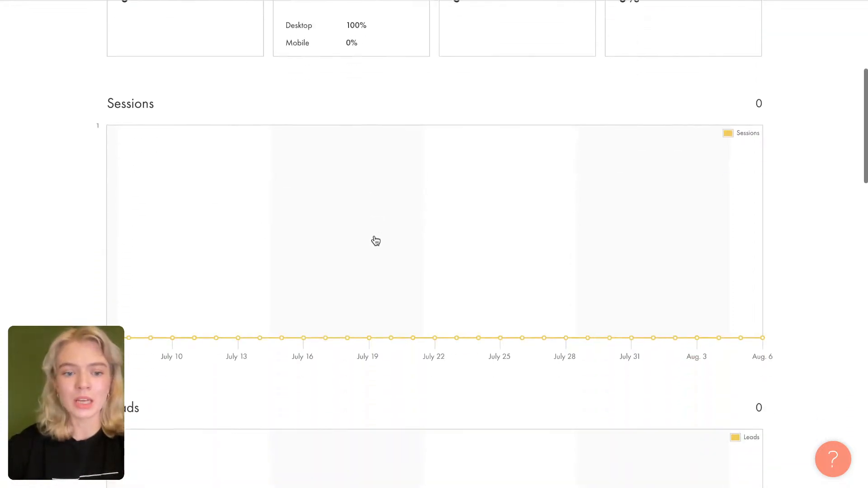
scroll(375, 240, "up", 5)
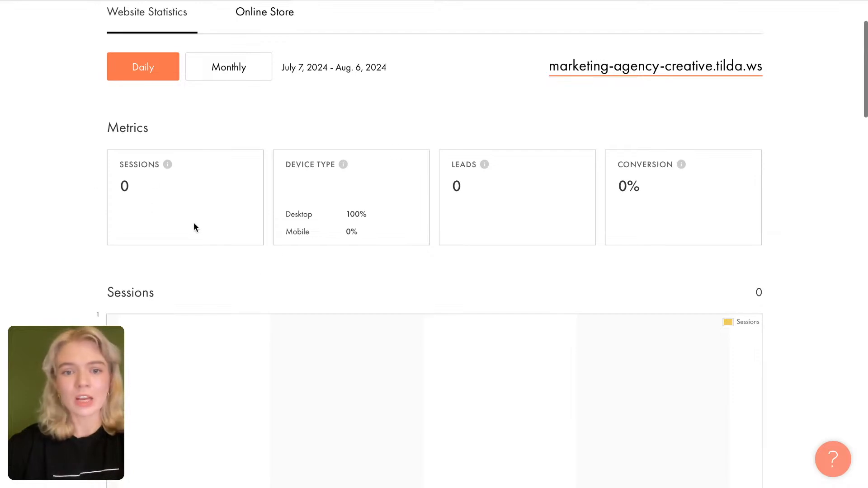
scroll(568, 234, "down", 1)
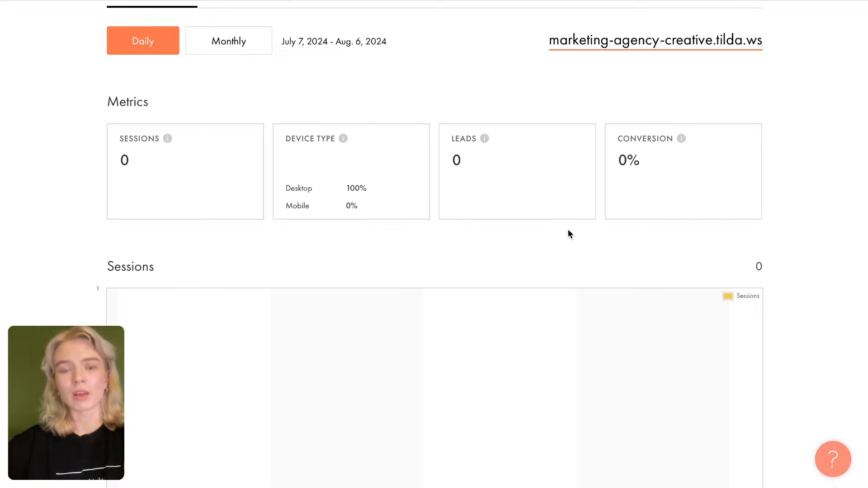
scroll(568, 232, "down", 9)
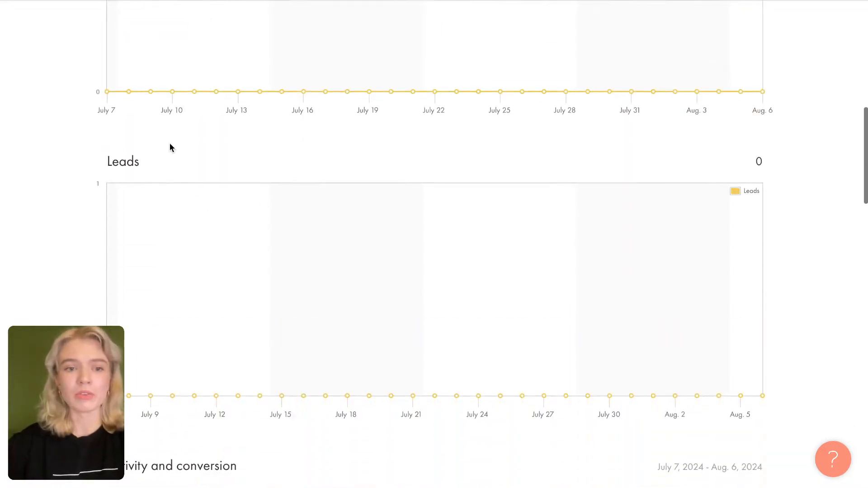
scroll(110, 196, "down", 7)
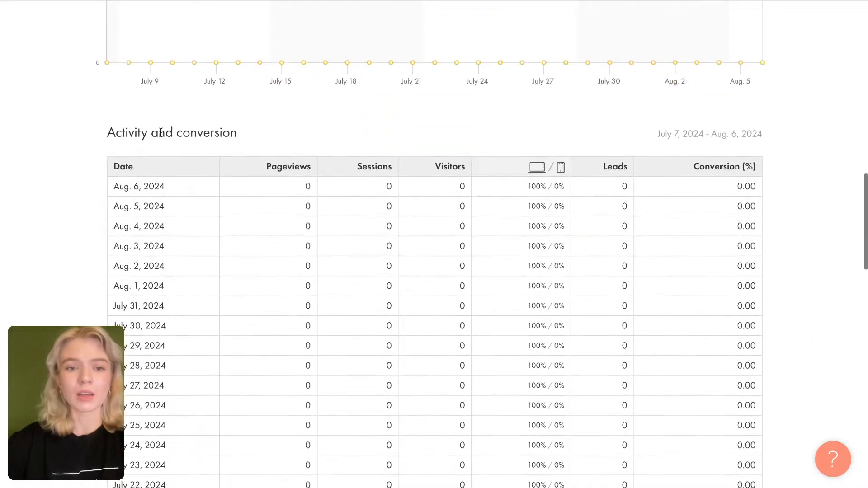
scroll(318, 377, "down", 3)
scroll(316, 373, "up", 20)
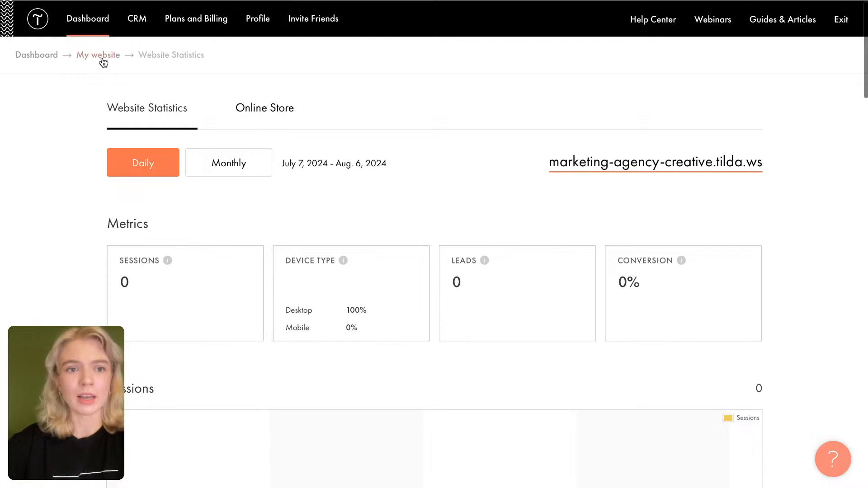
Step: Check the online store statistics and return to the site settings of My website
left_click(265, 116)
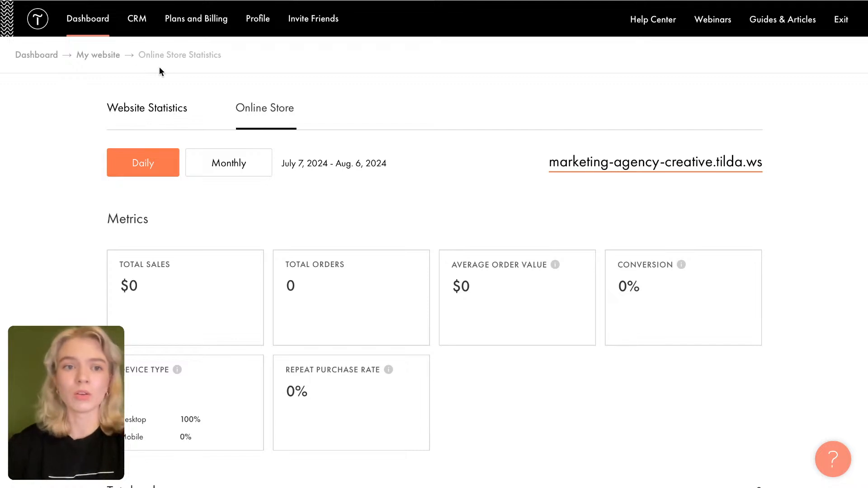
left_click(112, 55)
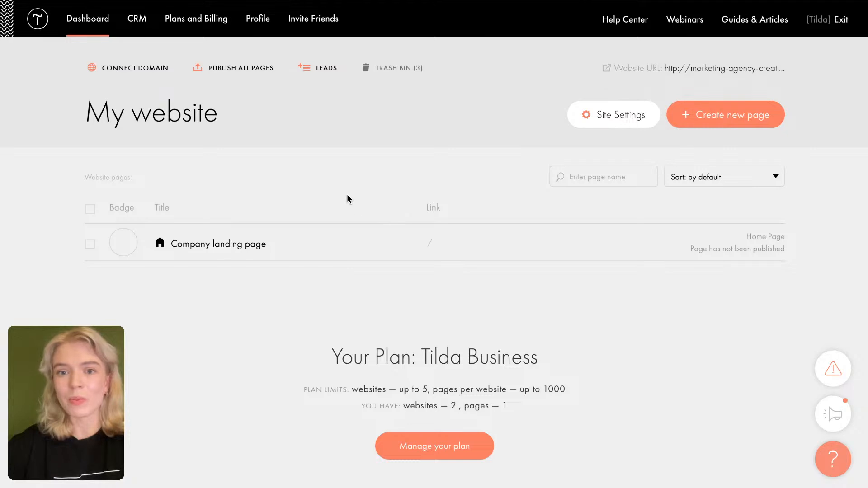
left_click(587, 125)
scroll(174, 271, "down", 1)
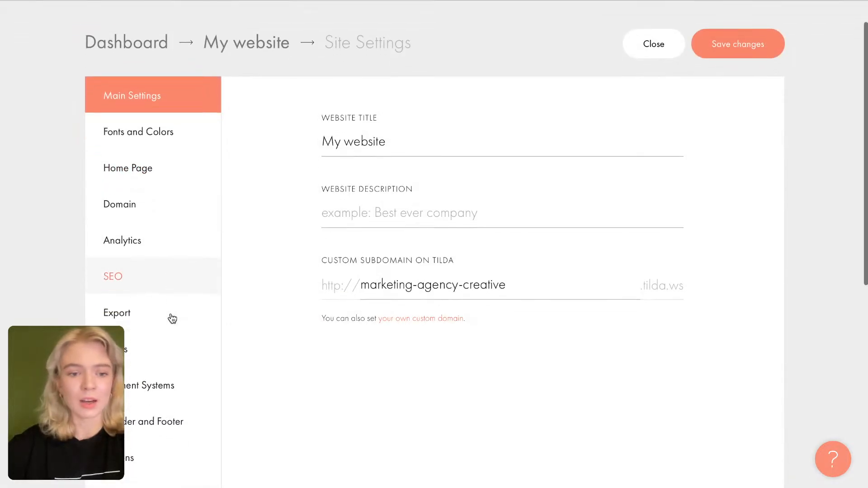
Step: Open the SEO settings and read the introduction, the HTTPS settings and the SEO Assistant description
left_click(159, 290)
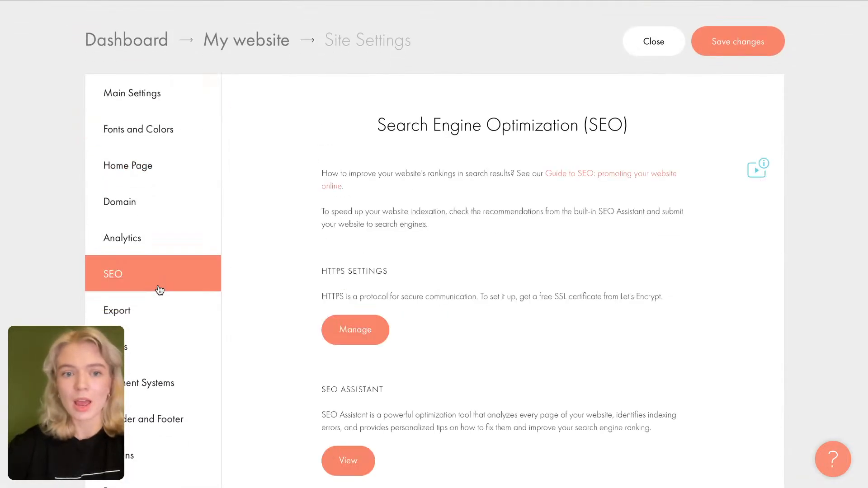
scroll(452, 254, "down", 1)
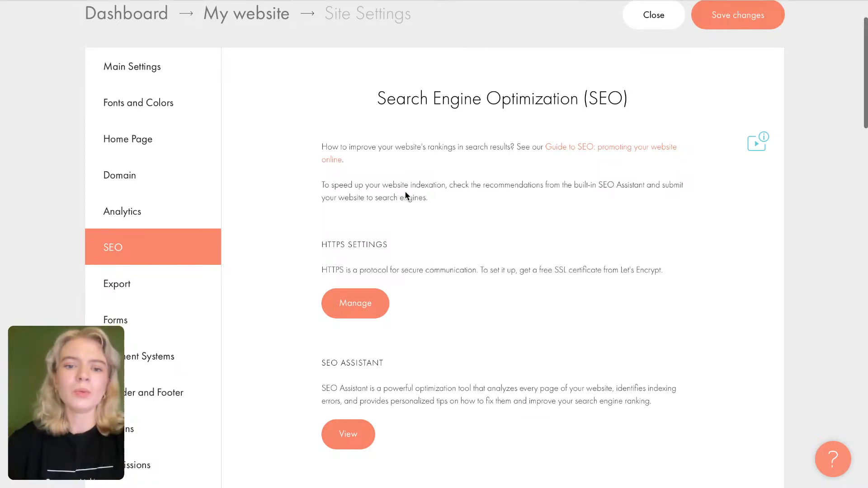
scroll(405, 192, "down", 2)
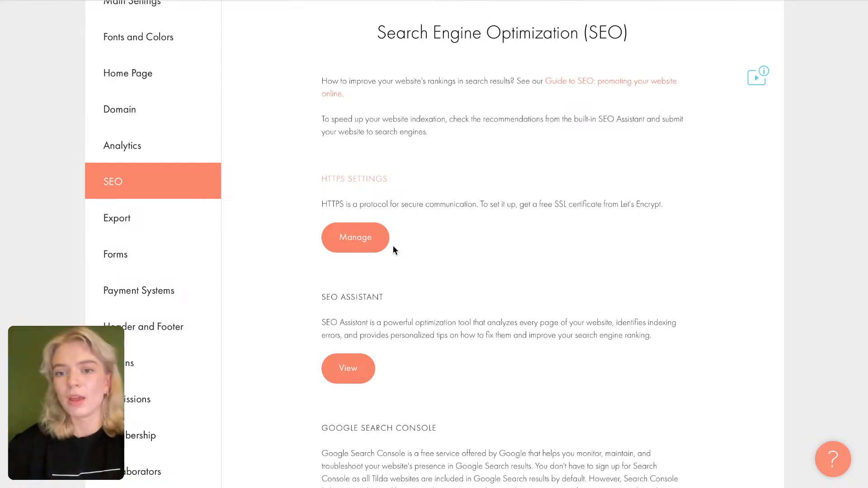
scroll(393, 250, "down", 1)
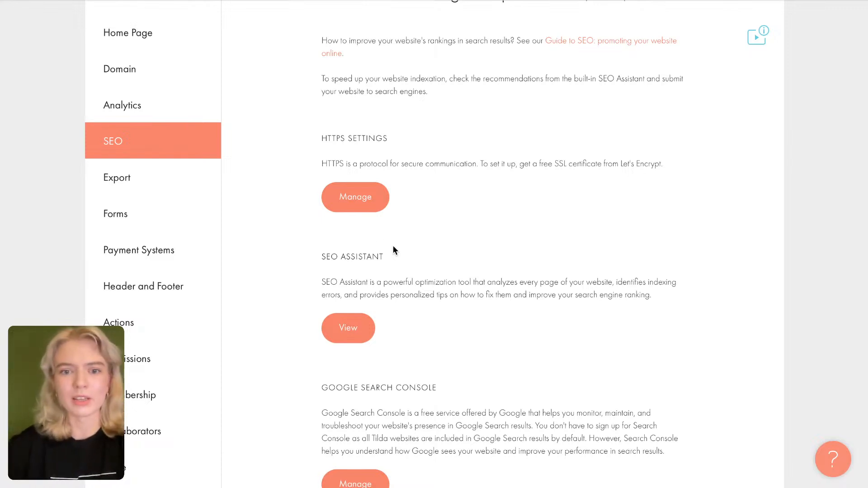
scroll(374, 233, "down", 1)
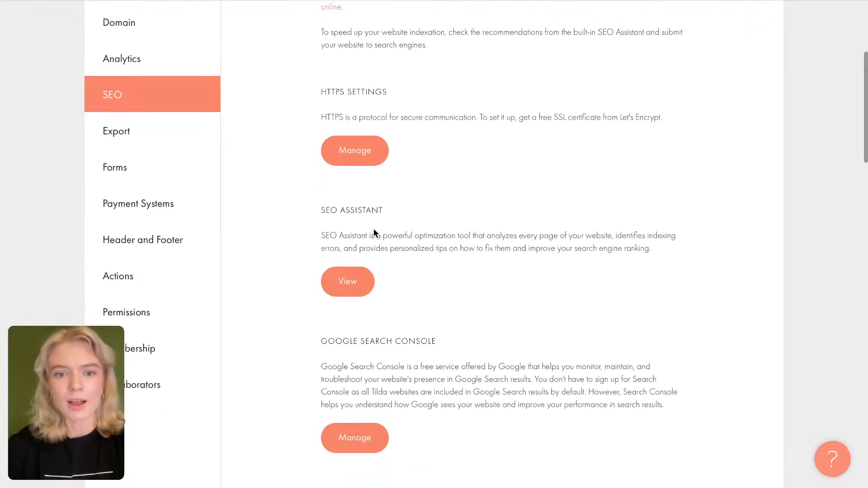
Step: View the SEO Assistant report for the site's pages and return to the SEO settings
left_click(352, 286)
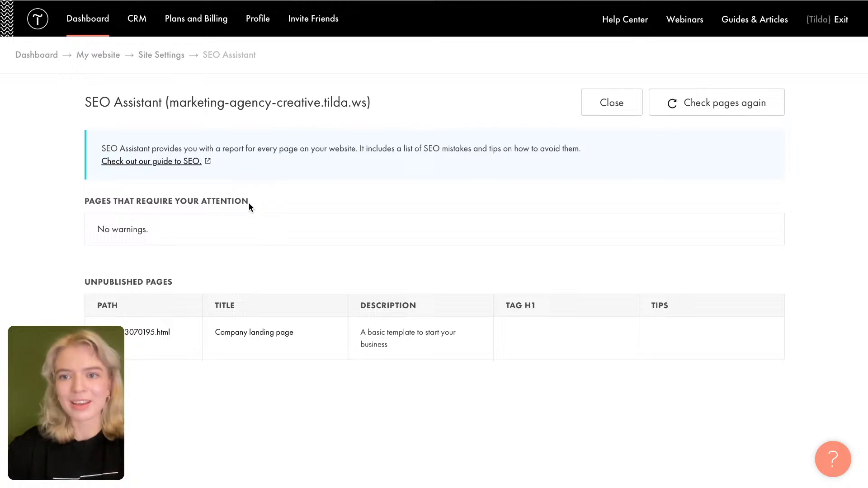
left_click(168, 62)
scroll(285, 291, "down", 5)
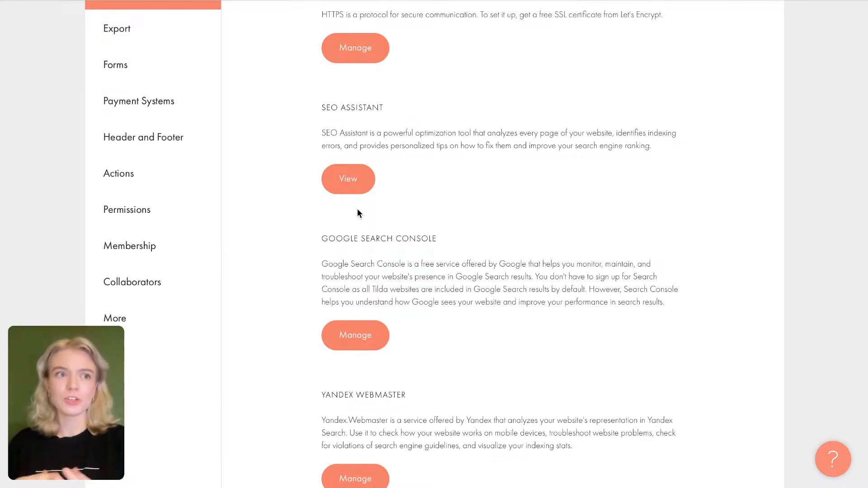
Step: Go through the remaining SEO options, from Google Search Console and redirects to favicons, the broken link checker and search engine indexing
scroll(357, 214, "down", 1)
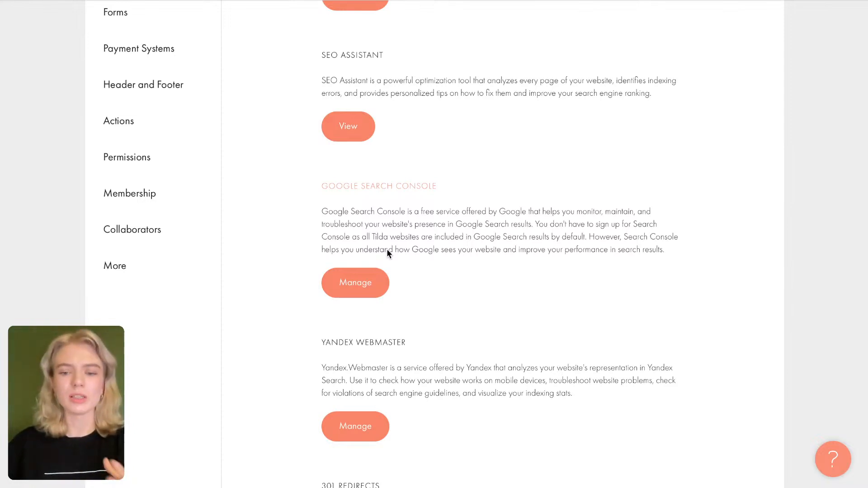
scroll(387, 252, "down", 7)
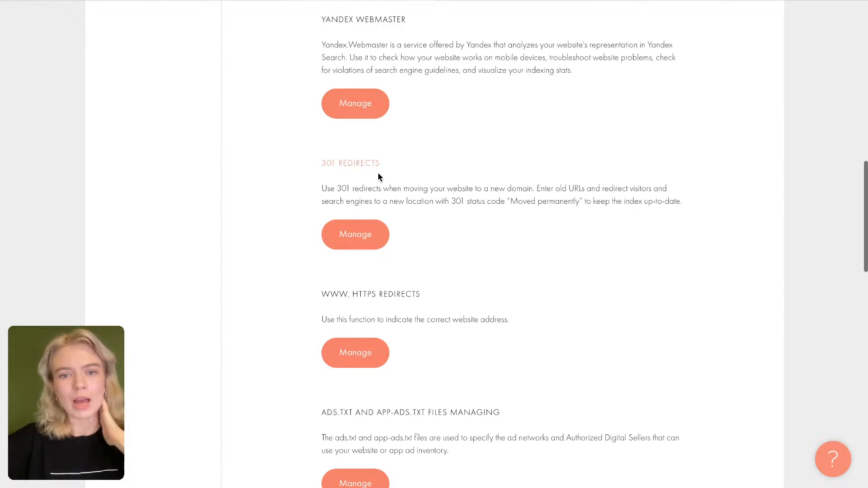
scroll(378, 174, "down", 1)
scroll(376, 177, "down", 1)
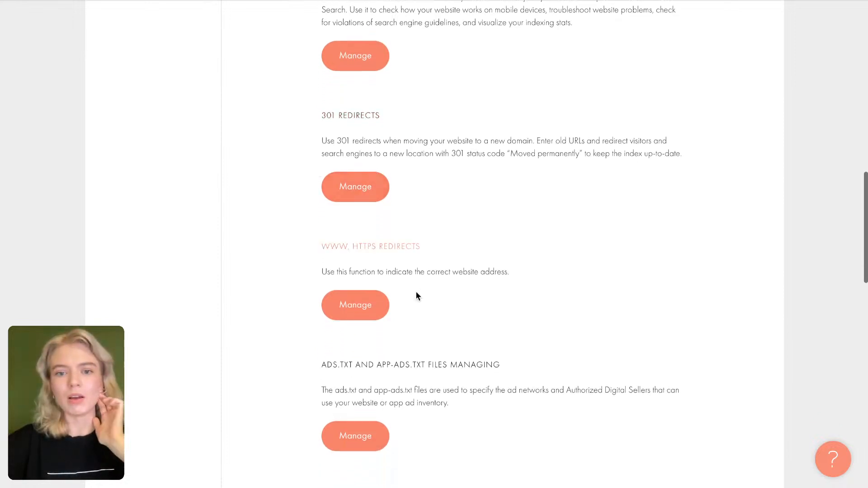
scroll(416, 293, "down", 2)
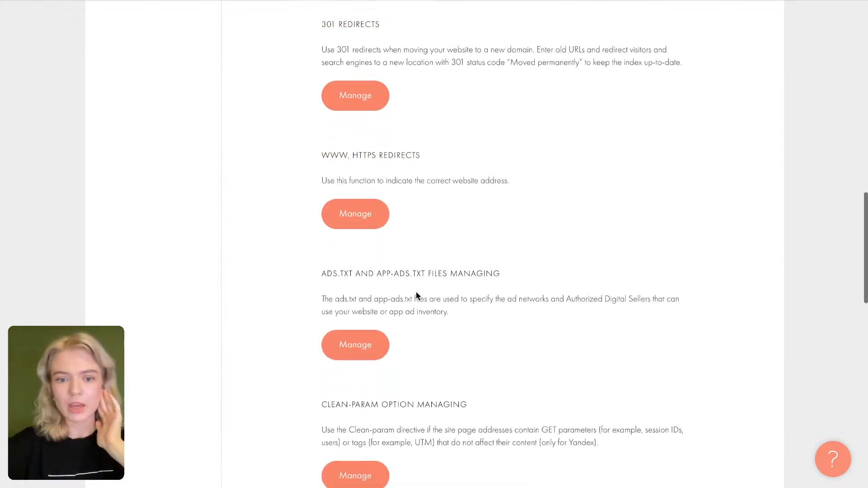
scroll(416, 296, "down", 2)
scroll(416, 297, "up", 1)
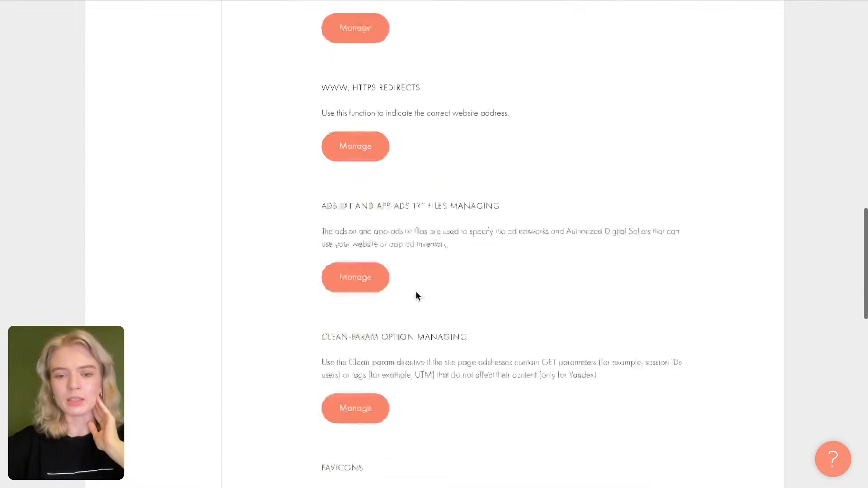
scroll(416, 296, "down", 5)
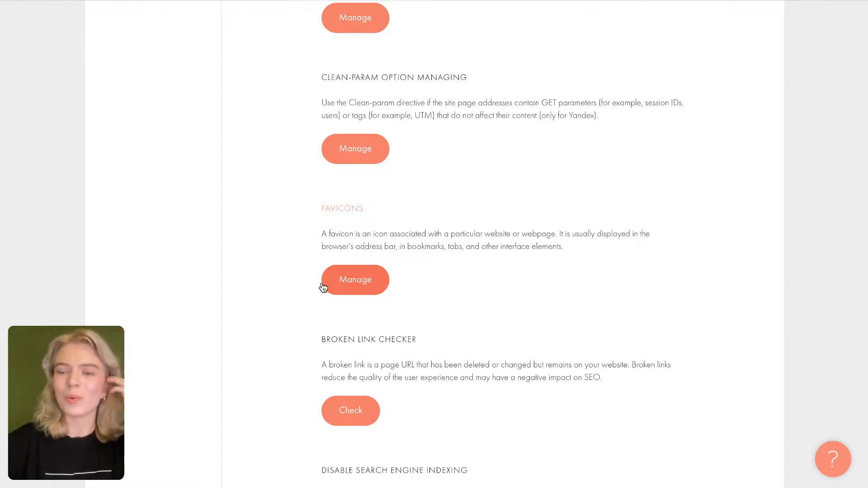
scroll(323, 287, "down", 3)
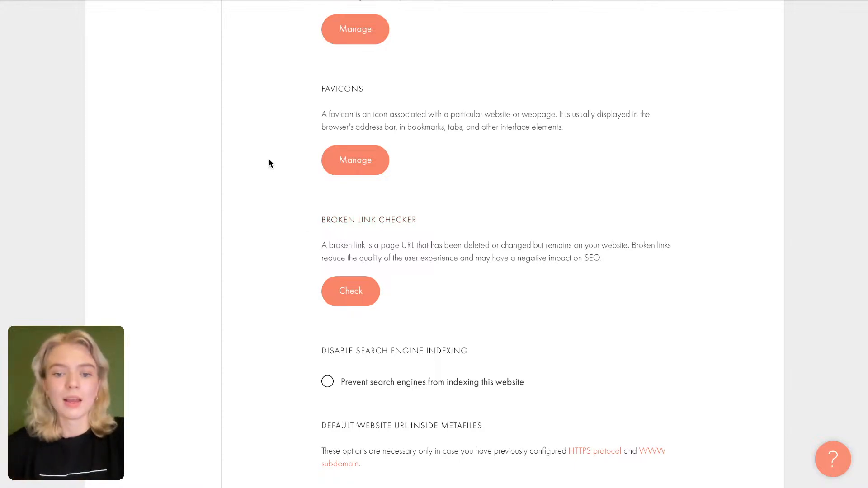
scroll(268, 158, "up", 15)
scroll(268, 161, "up", 12)
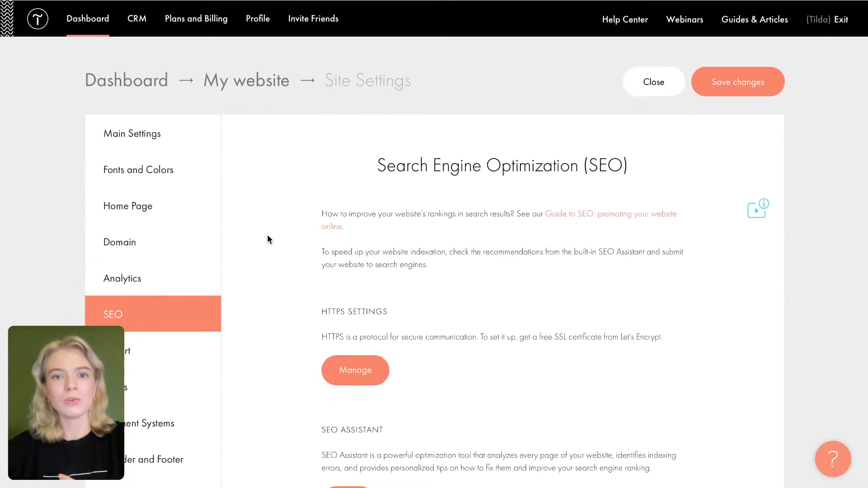
Step: Check the site's export options, and open the form settings to examine the frequently used data collection services
left_click(164, 359)
scroll(171, 382, "down", 1)
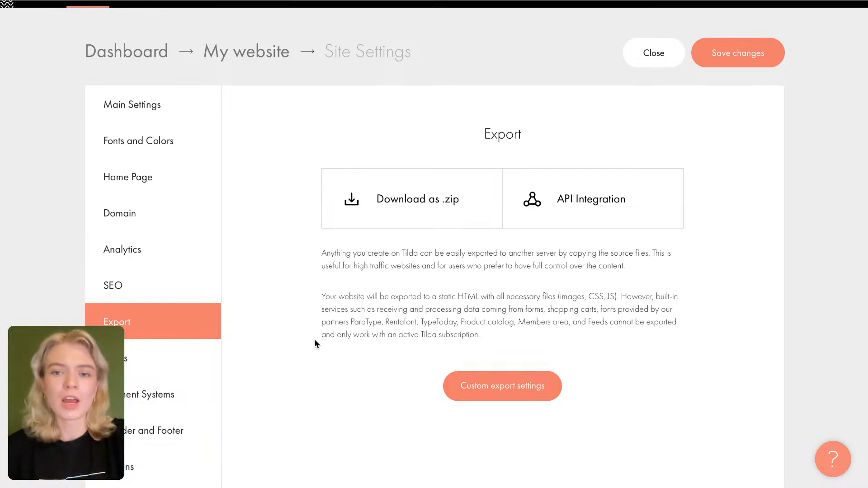
left_click(153, 364)
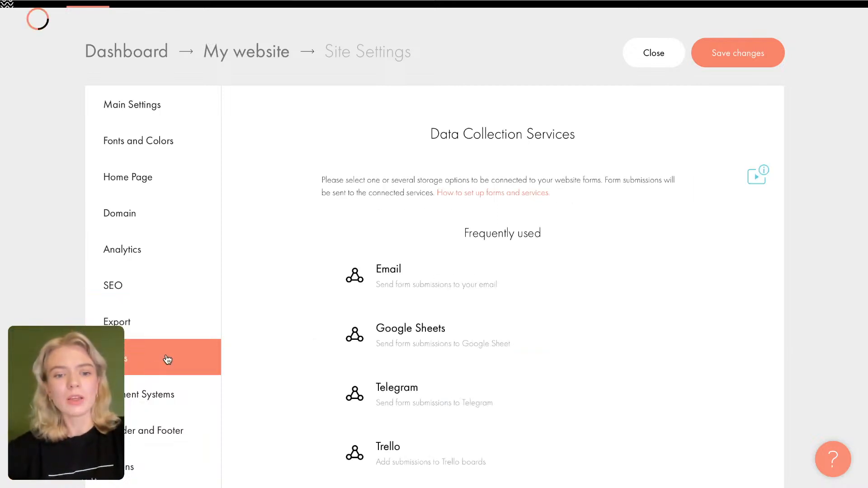
scroll(544, 237, "down", 1)
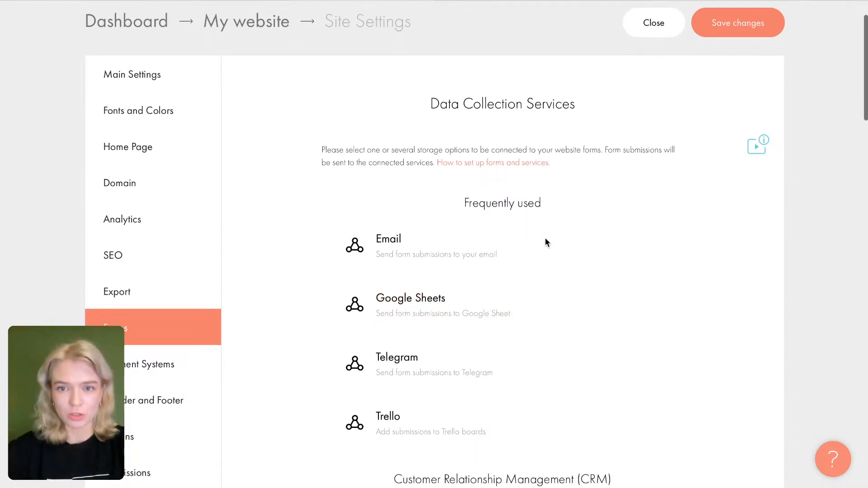
scroll(566, 106, "down", 1)
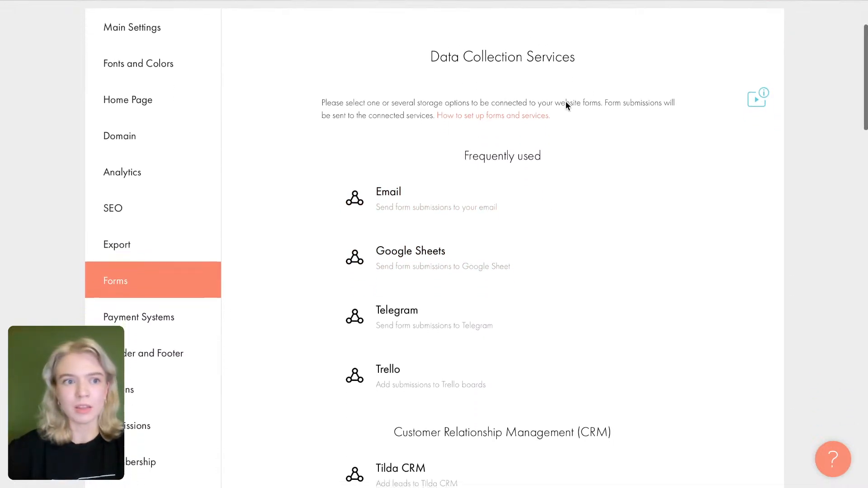
scroll(410, 181, "down", 1)
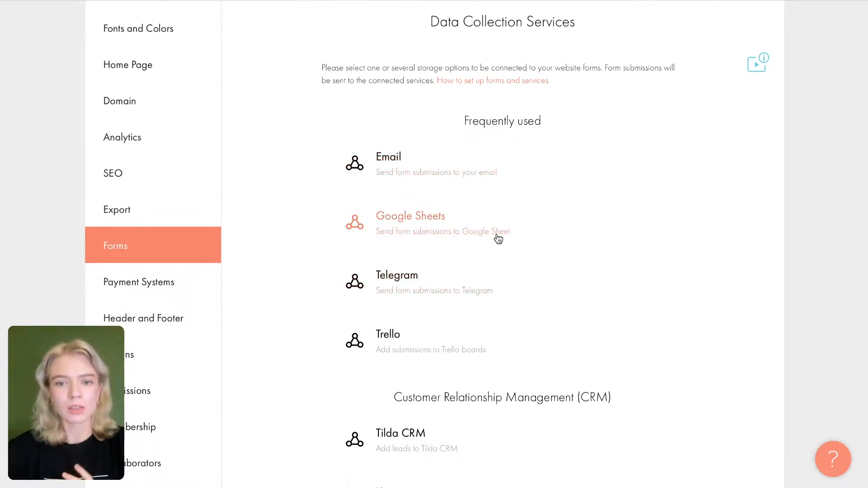
Step: Look through the customer relationship management services that can receive form submissions, from Tilda CRM to Salesforce
scroll(497, 239, "down", 2)
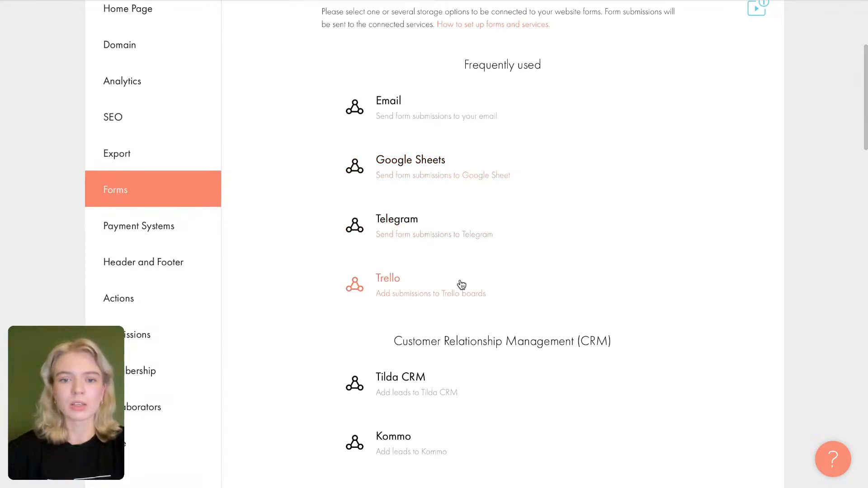
scroll(475, 260, "down", 2)
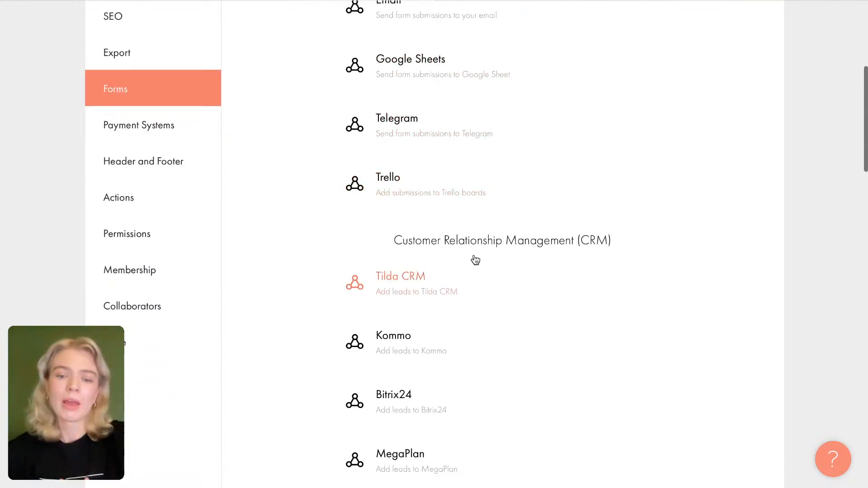
scroll(475, 260, "down", 1)
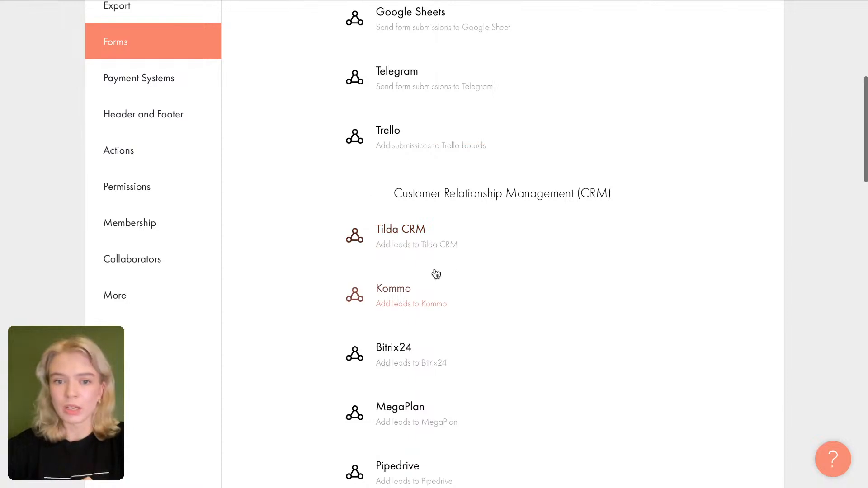
scroll(405, 283, "down", 1)
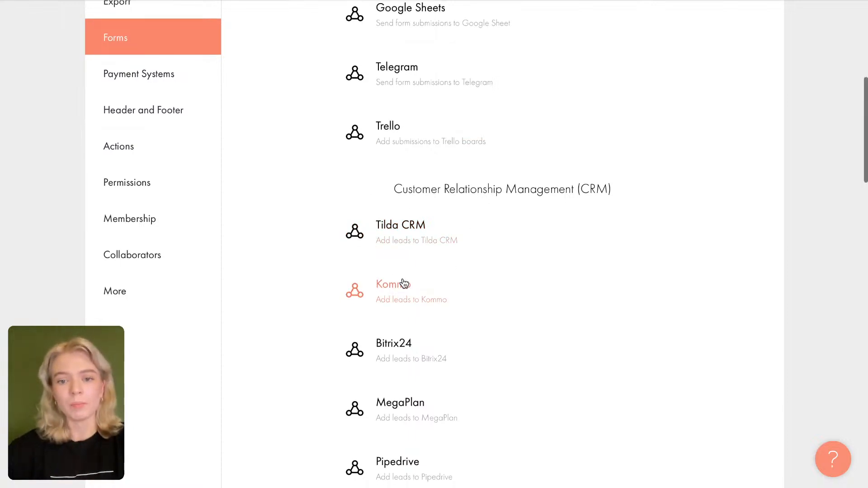
scroll(423, 267, "down", 5)
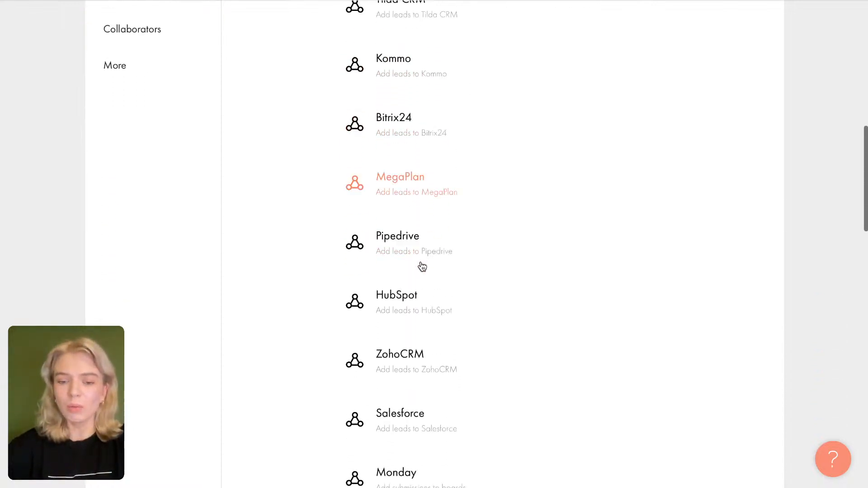
Step: Review the email marketing services and other form integrations, down to Facebook Conversions API, and return to the start of the form settings
scroll(422, 266, "down", 6)
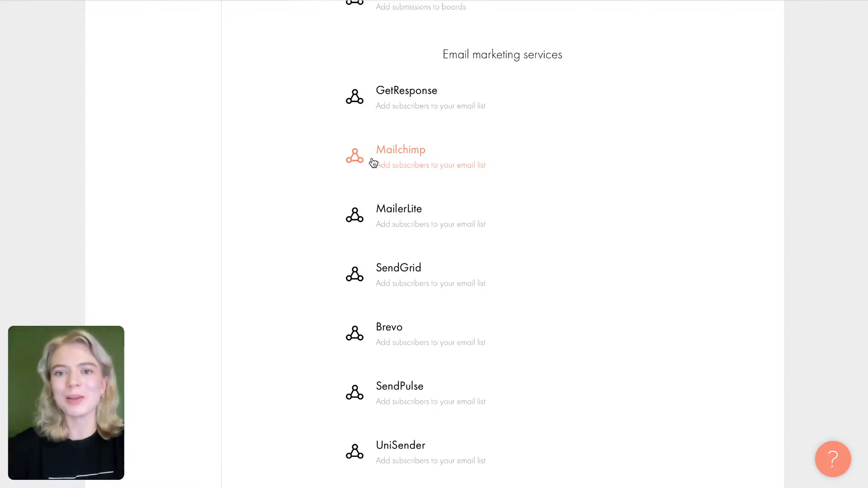
scroll(374, 162, "down", 1)
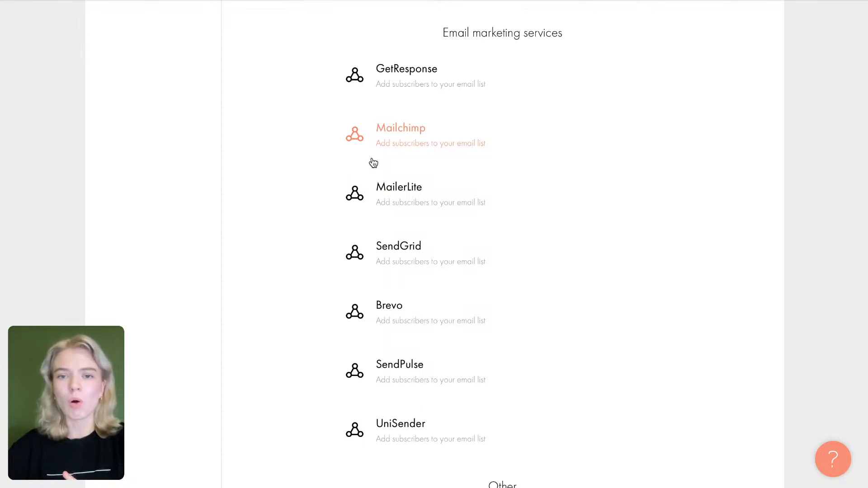
scroll(373, 163, "down", 6)
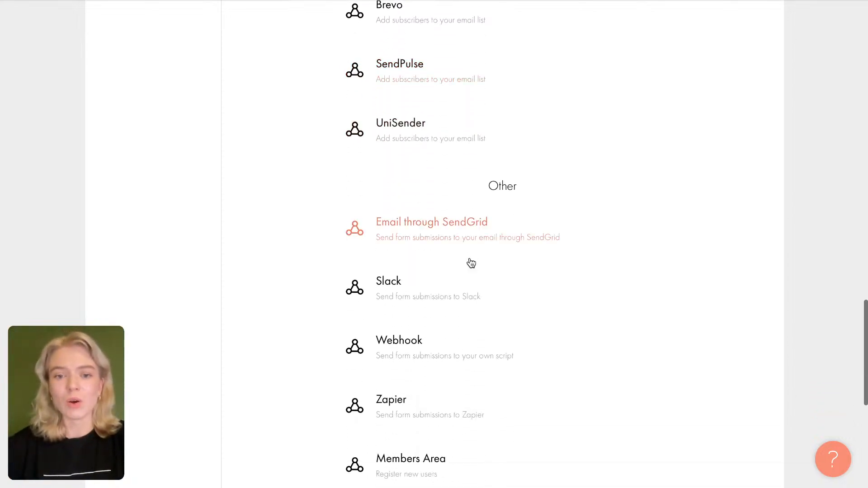
scroll(468, 263, "down", 1)
scroll(428, 285, "down", 5)
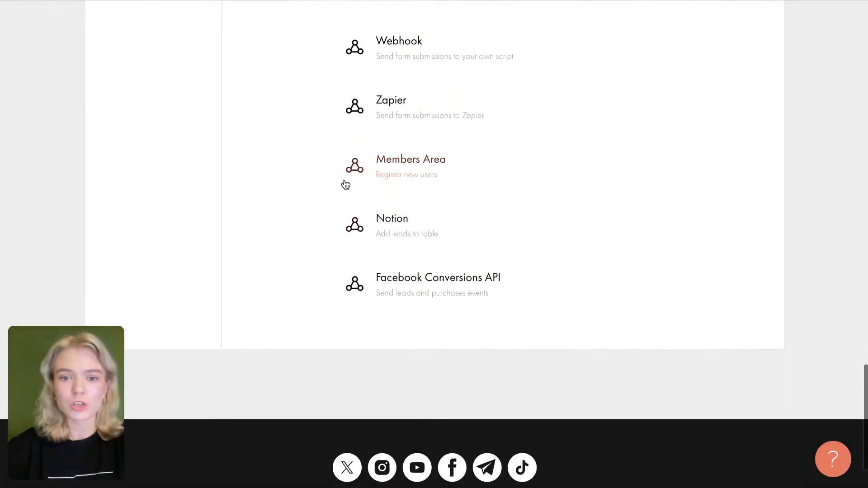
scroll(345, 184, "up", 5)
scroll(345, 183, "up", 20)
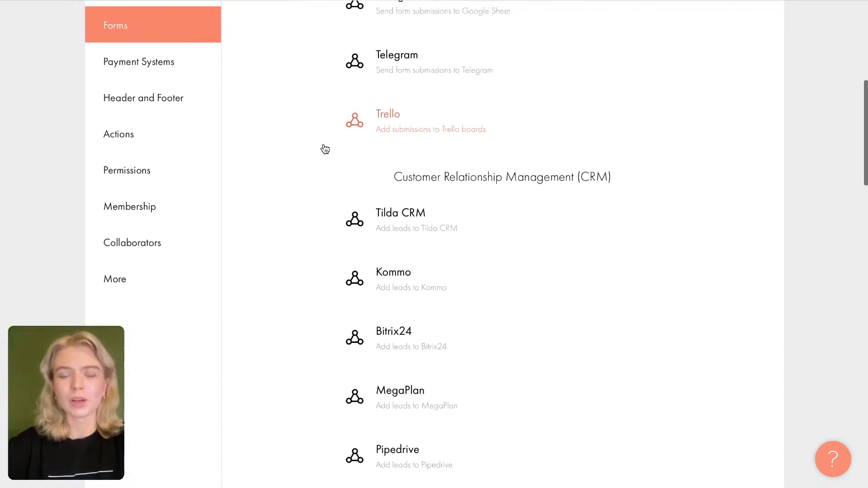
scroll(323, 147, "up", 8)
scroll(251, 256, "down", 2)
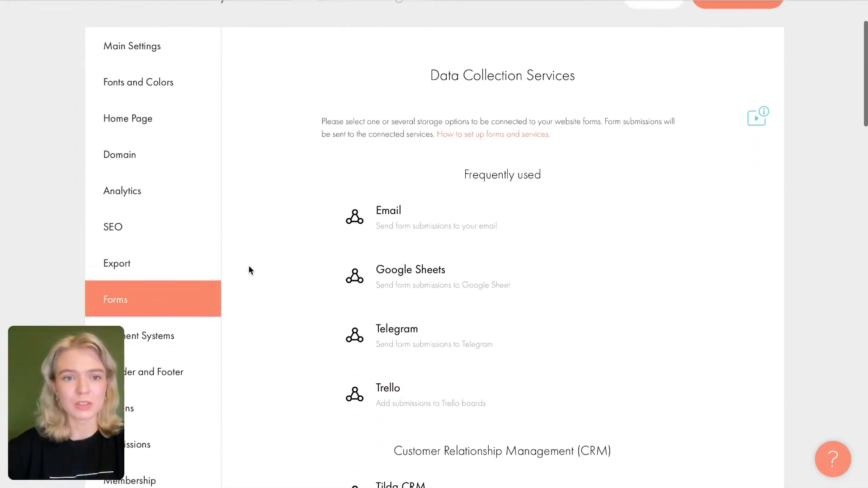
scroll(248, 267, "down", 2)
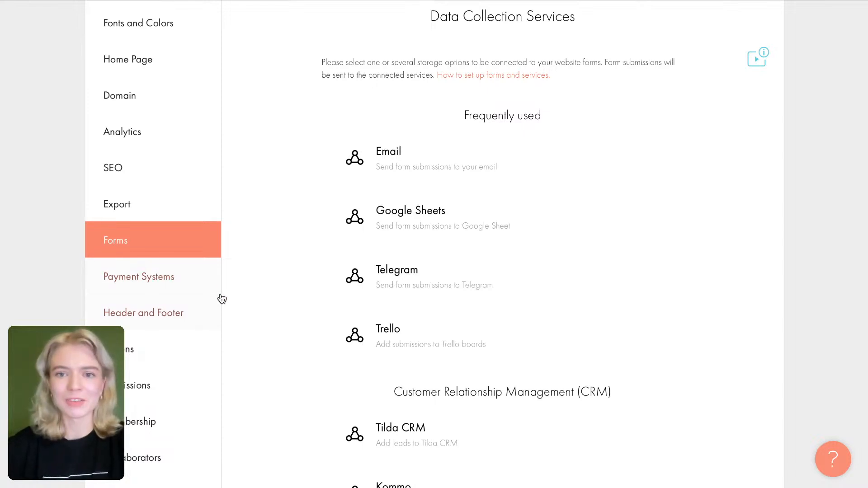
Step: Open the payment system settings and examine the currency format and main payment services such as Cash on Delivery, PayPal and Stripe
left_click(186, 286)
scroll(427, 351, "down", 1)
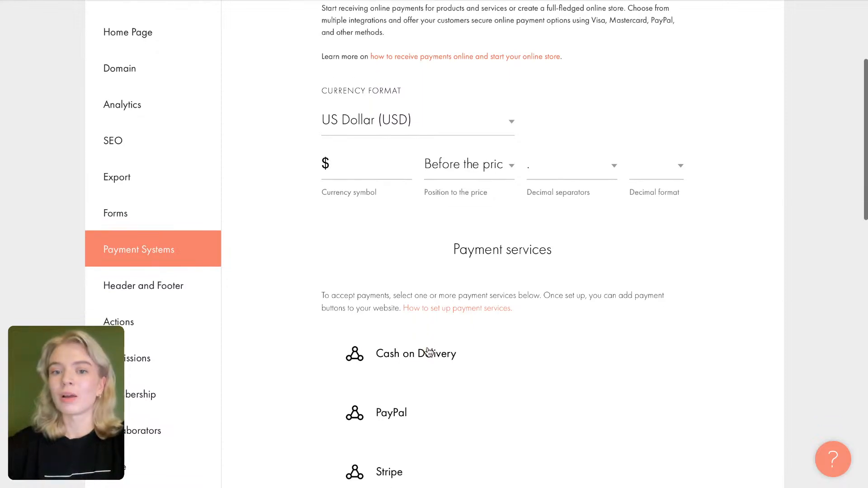
scroll(429, 350, "up", 1)
scroll(428, 352, "down", 1)
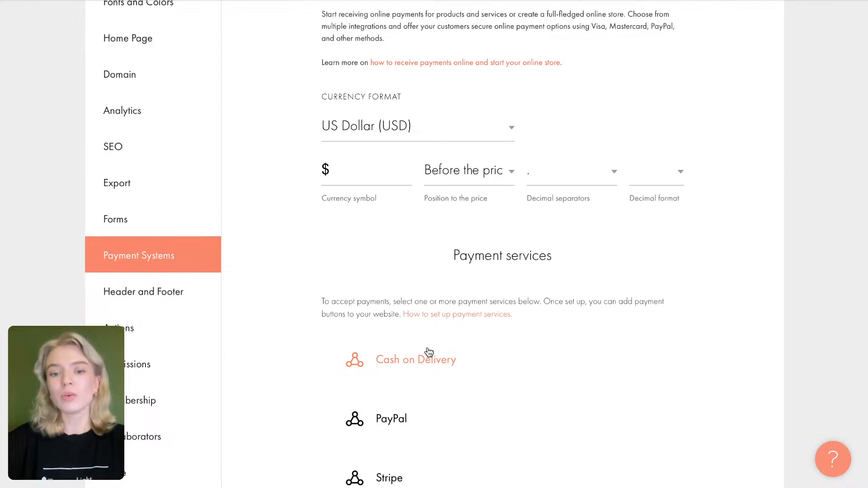
scroll(429, 352, "down", 2)
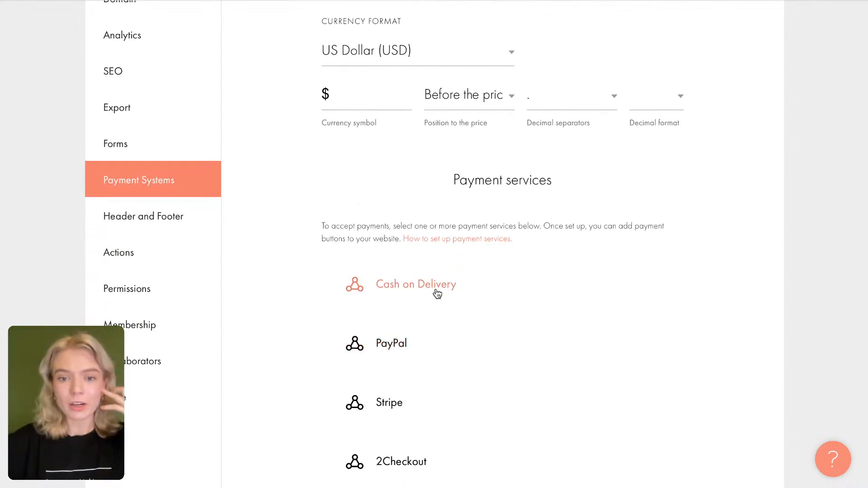
scroll(437, 294, "down", 1)
scroll(506, 265, "down", 1)
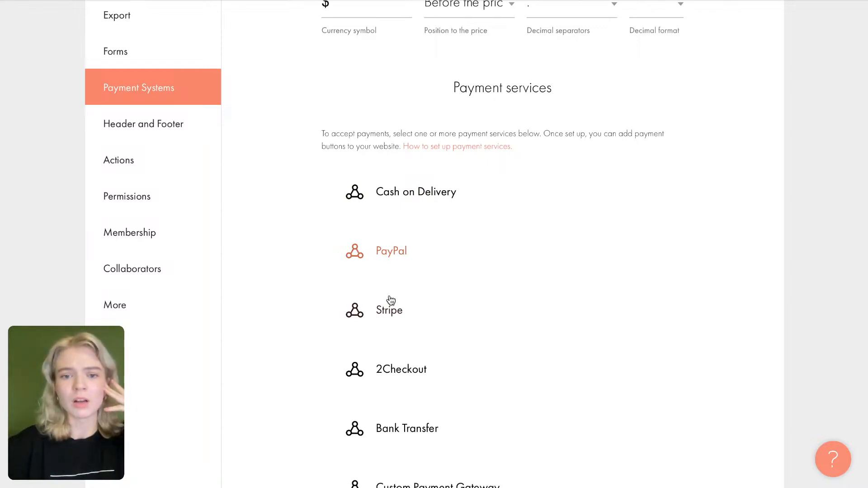
scroll(419, 260, "down", 1)
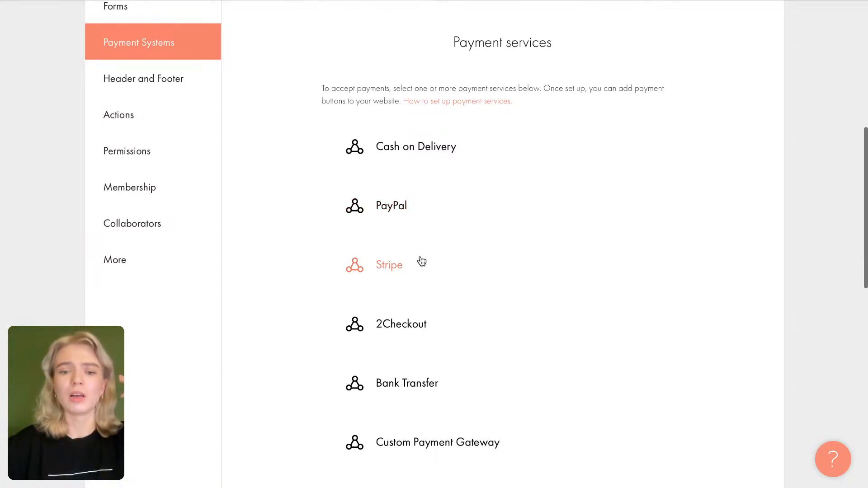
Step: Review the remaining payment services down to Promo Codes and the general payment settings, and return to the start of the page
scroll(421, 261, "down", 3)
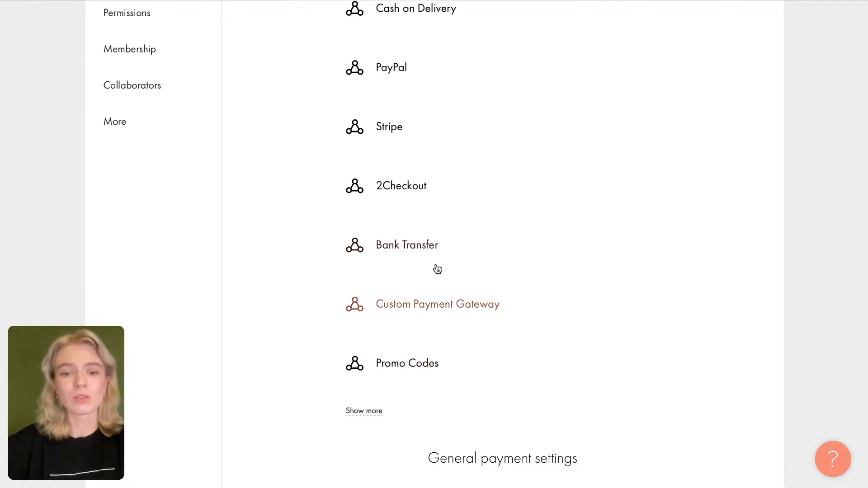
scroll(458, 344, "down", 1)
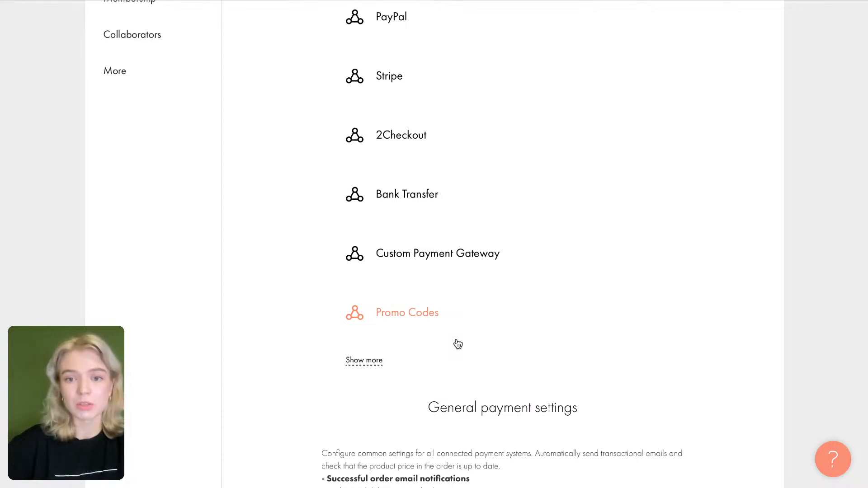
scroll(458, 344, "down", 1)
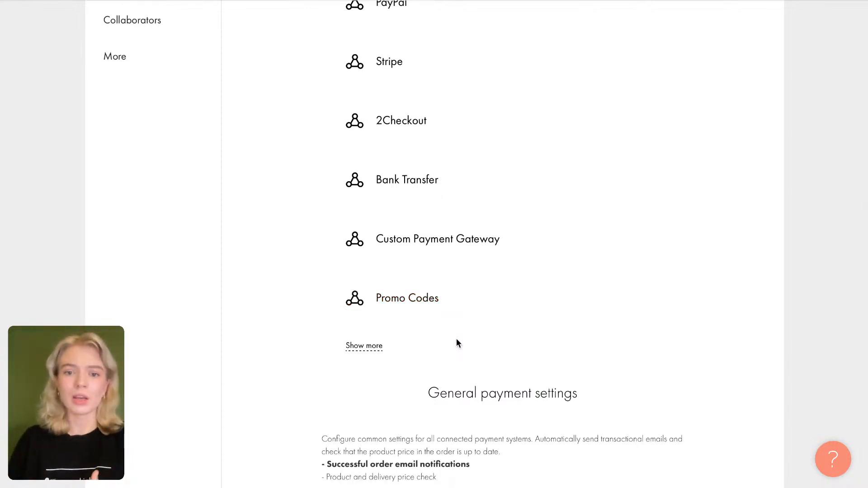
scroll(457, 340, "down", 3)
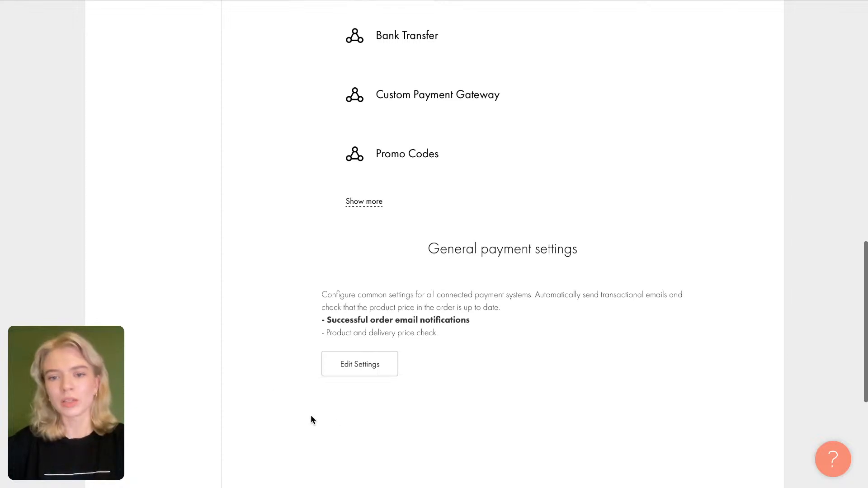
scroll(293, 278, "up", 10)
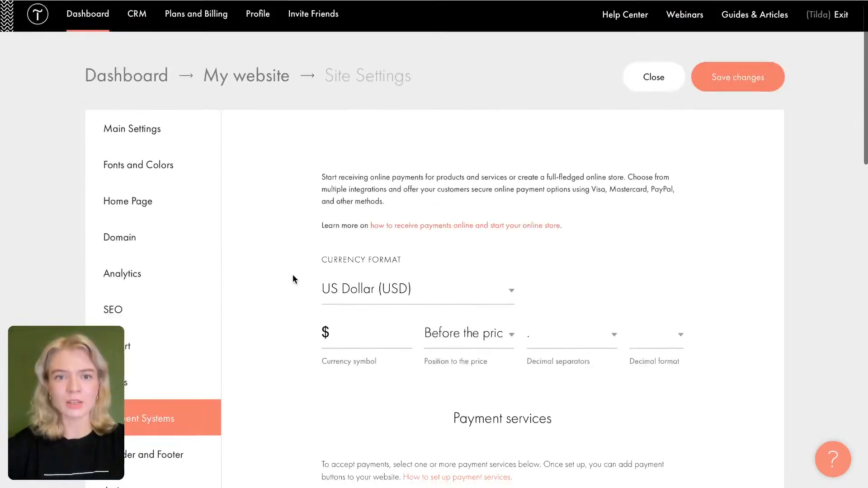
scroll(293, 276, "down", 2)
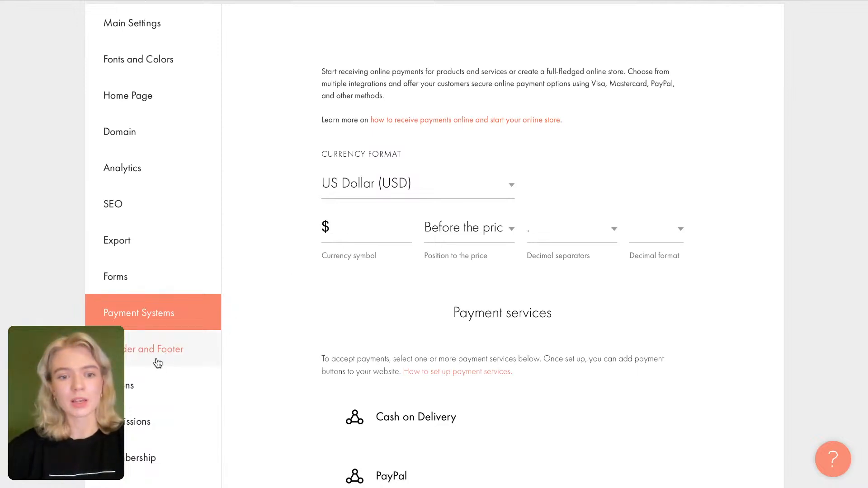
Step: Check the header and footer page assignments, and view the site actions for transferring or deleting the website
left_click(165, 359)
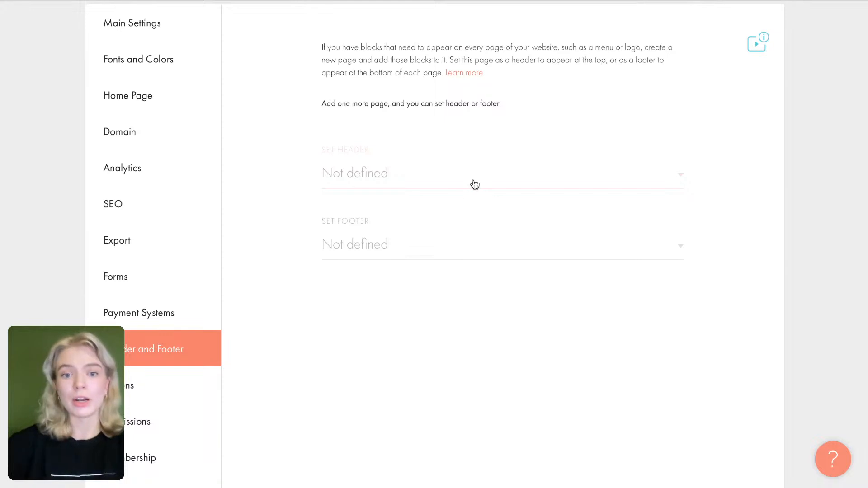
scroll(474, 184, "down", 1)
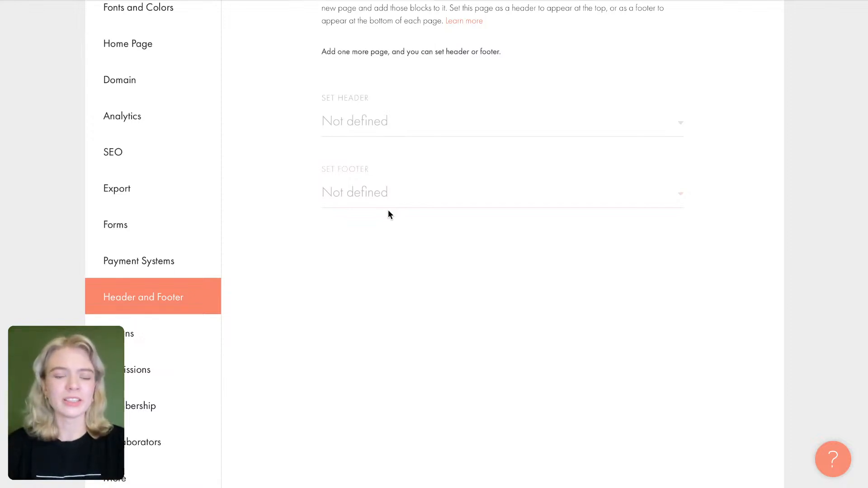
left_click(163, 336)
scroll(490, 307, "up", 2)
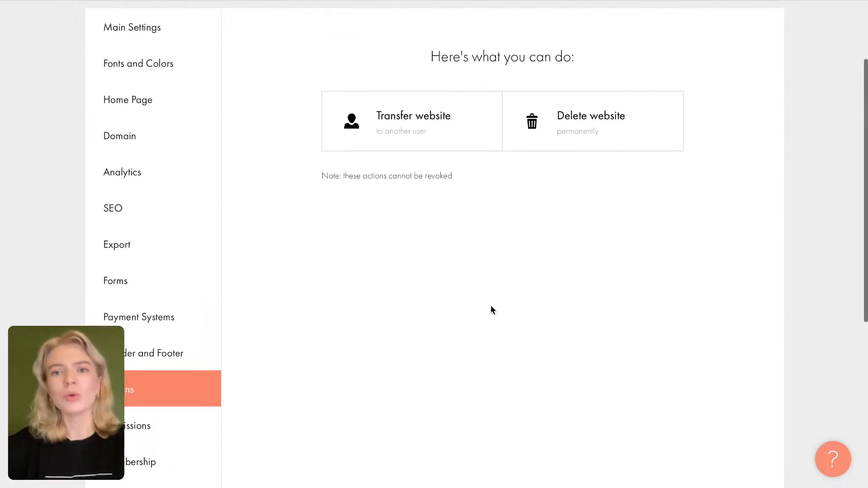
scroll(492, 310, "up", 1)
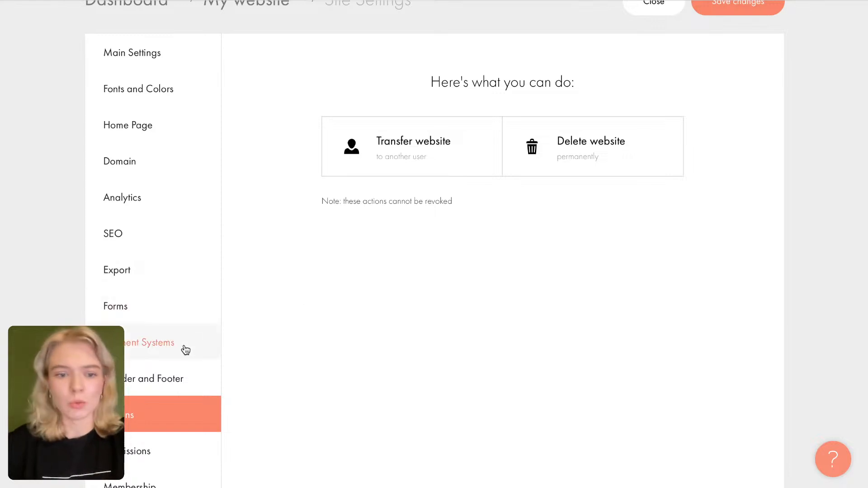
Step: Open the site permissions and examine the password protection, IP address restriction and search engine indexing options
scroll(184, 349, "down", 2)
left_click(163, 356)
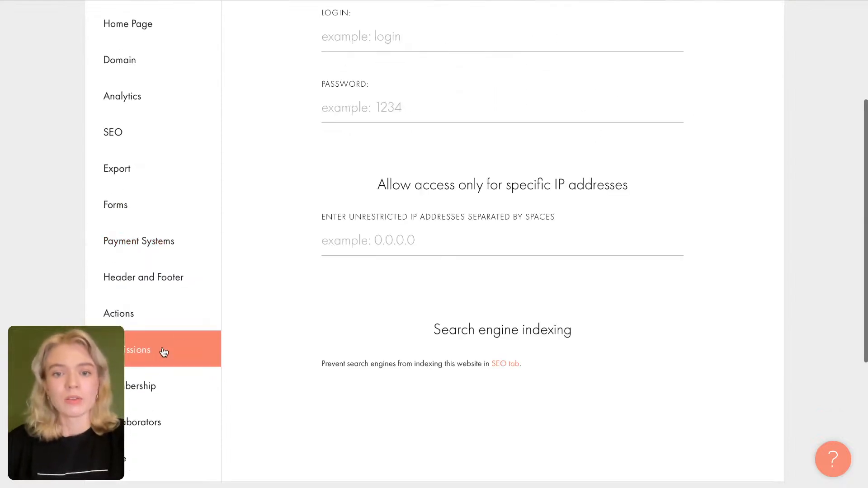
scroll(242, 269, "up", 3)
scroll(277, 302, "down", 1)
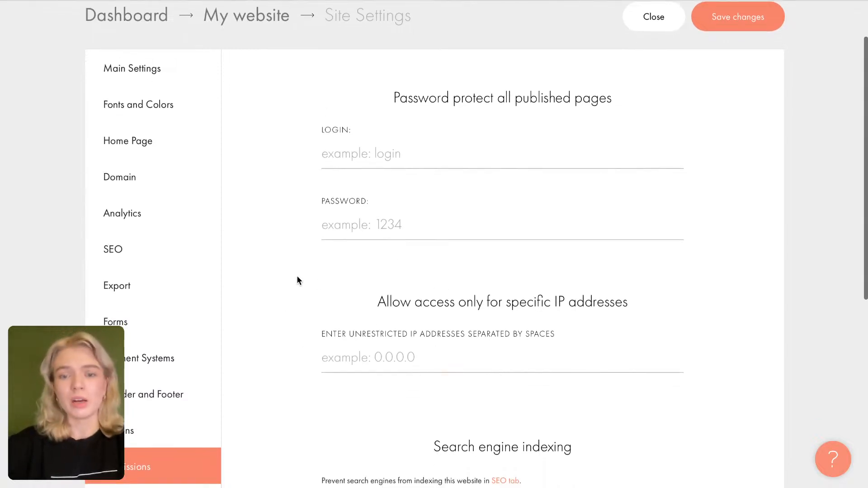
scroll(194, 340, "down", 2)
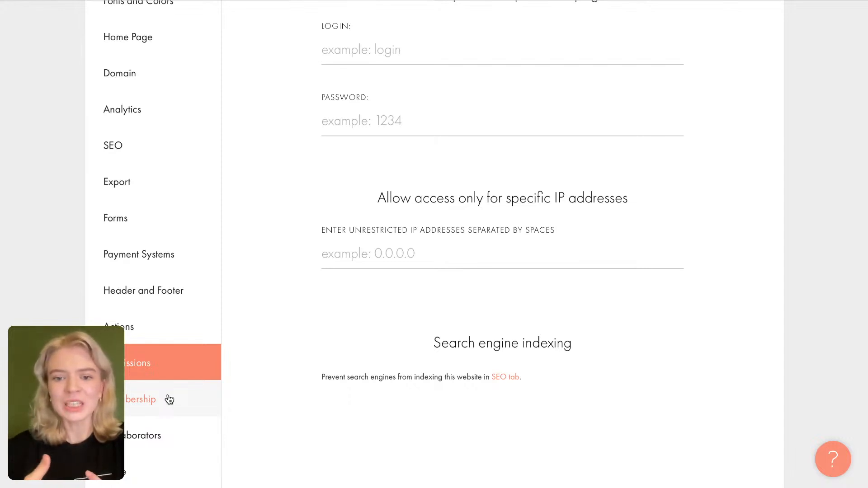
Step: Finish reviewing the site permissions and open the membership settings to view the members area options
scroll(169, 400, "up", 1)
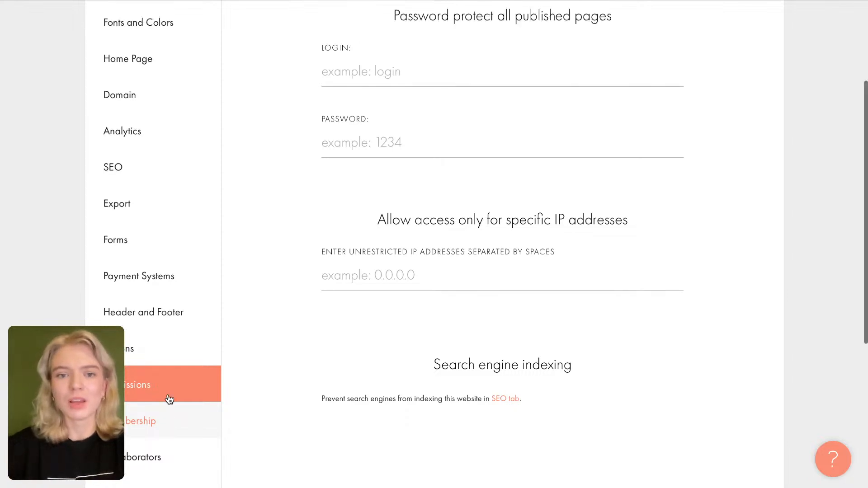
scroll(169, 400, "up", 3)
scroll(170, 398, "down", 5)
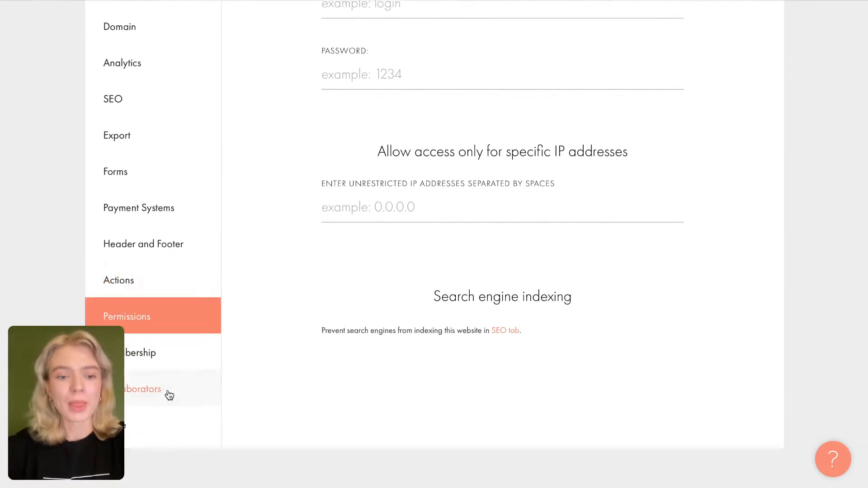
left_click(180, 366)
scroll(321, 299, "up", 5)
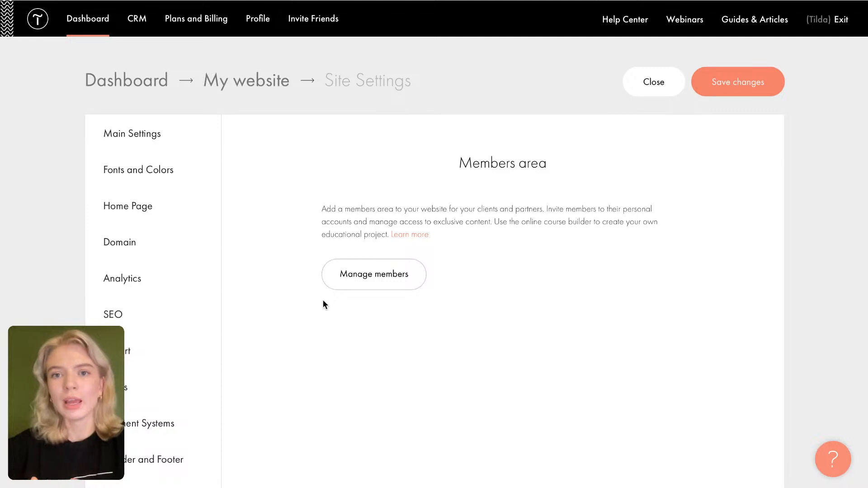
Step: Open the help article on managing memberships and user accounts, and go to its guide on creating online courses
left_click(410, 236)
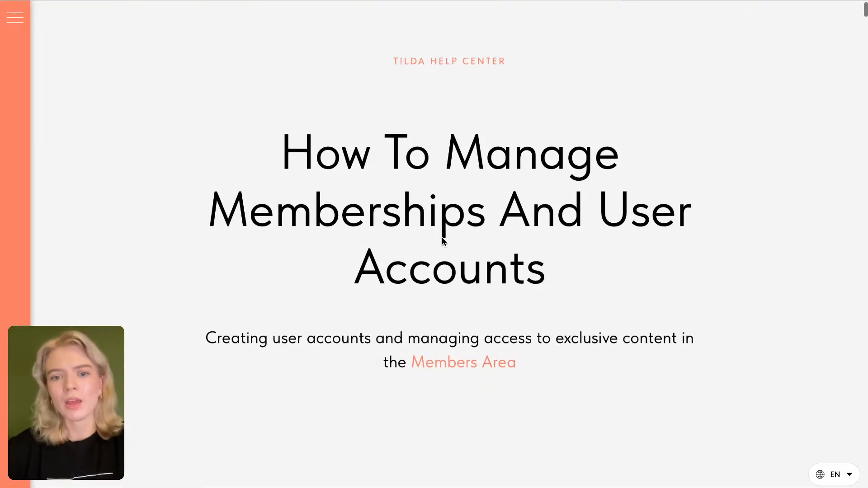
scroll(442, 239, "down", 15)
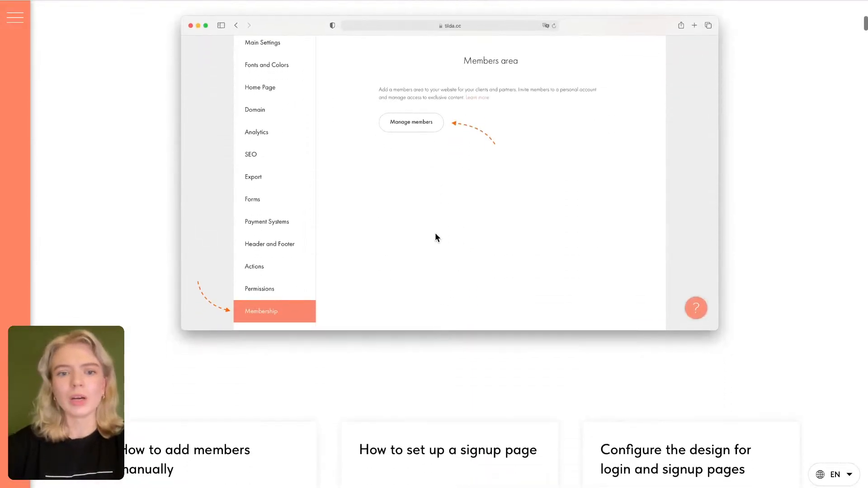
scroll(436, 238, "down", 20)
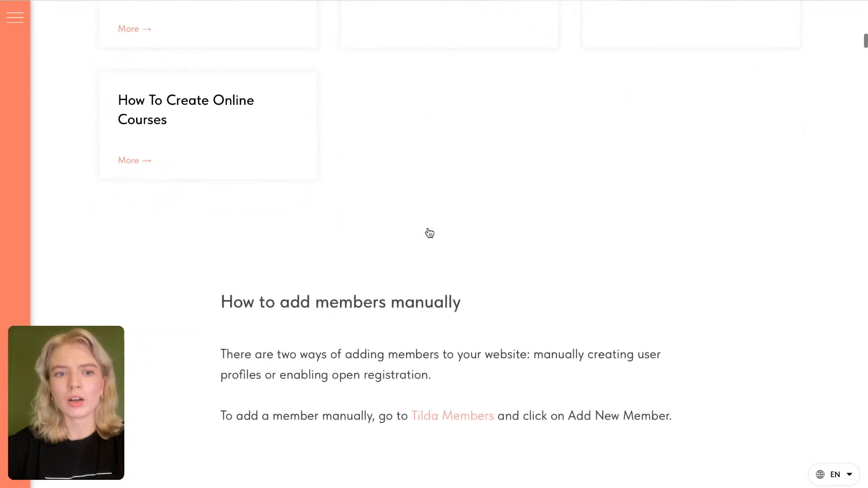
scroll(429, 233, "up", 6)
left_click(259, 390)
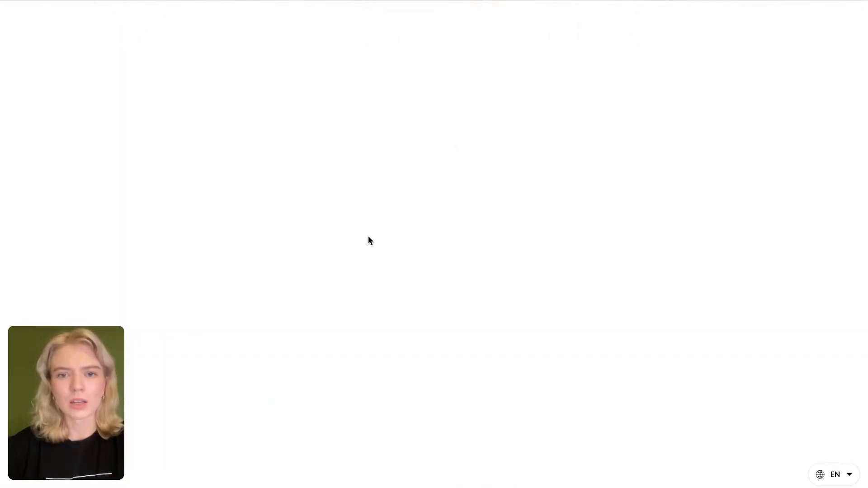
Step: Read the online course guide from course creation and course settings through lecture sections to the Article lecture type
scroll(457, 145, "down", 15)
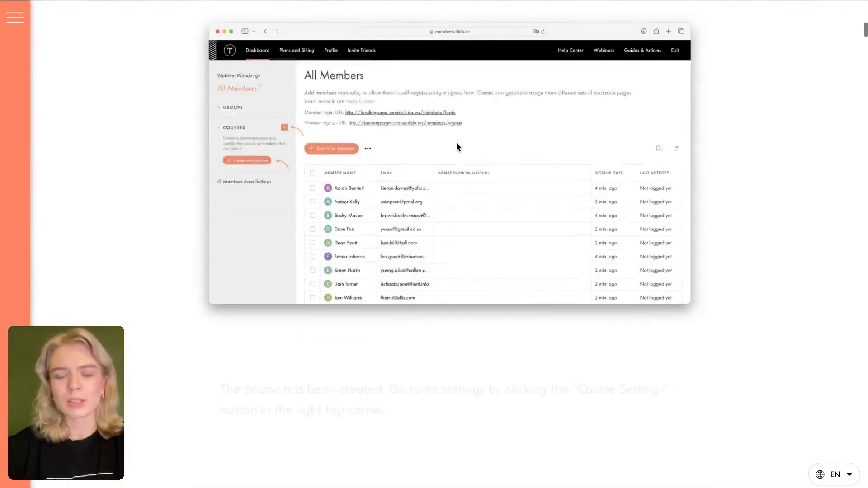
scroll(457, 142, "down", 15)
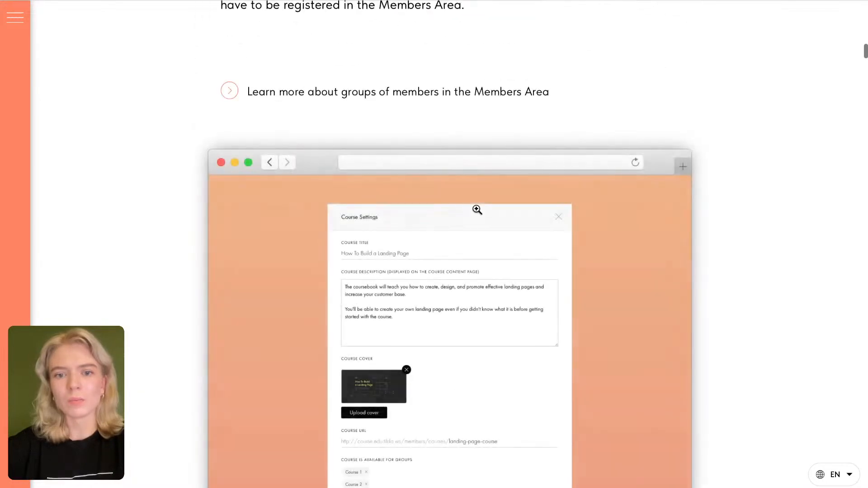
scroll(477, 210, "down", 12)
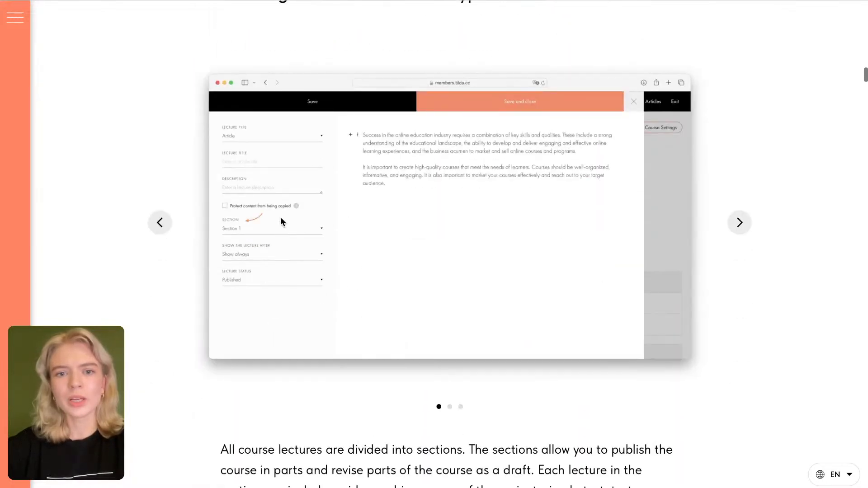
scroll(455, 239, "down", 9)
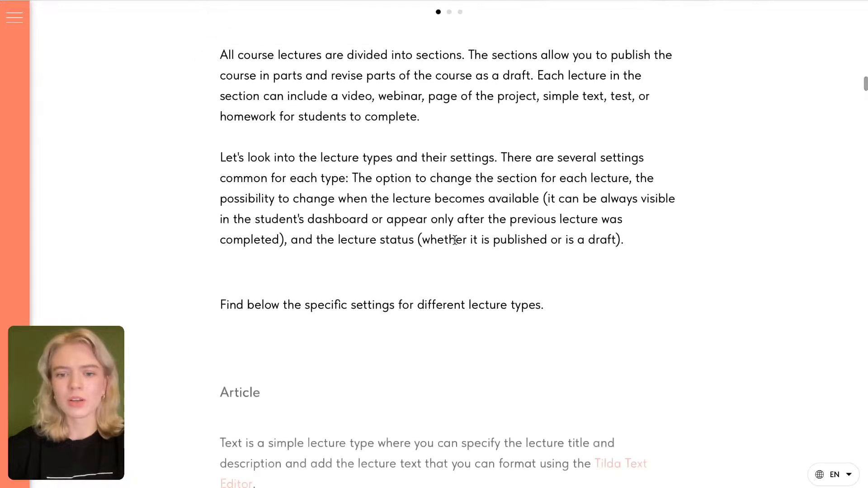
scroll(455, 240, "down", 7)
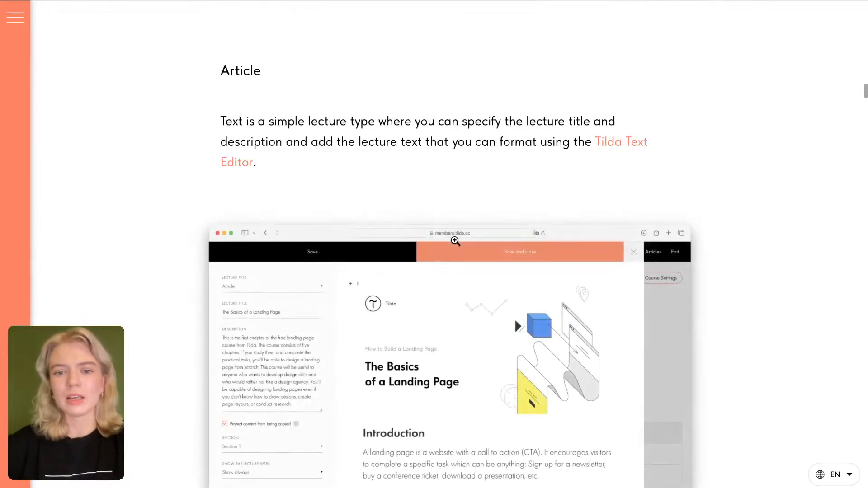
scroll(456, 241, "down", 2)
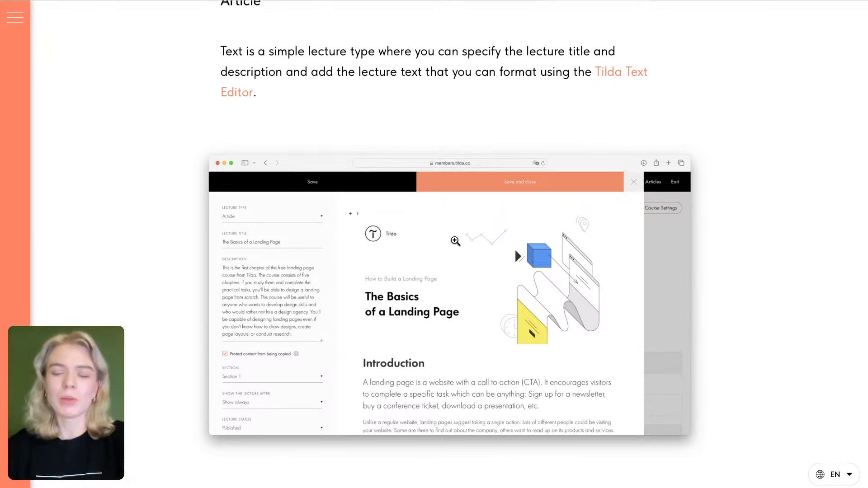
Step: Examine the remaining lecture types in the course guide, including Webinar, Page of the project, Test and Homework
scroll(455, 241, "down", 12)
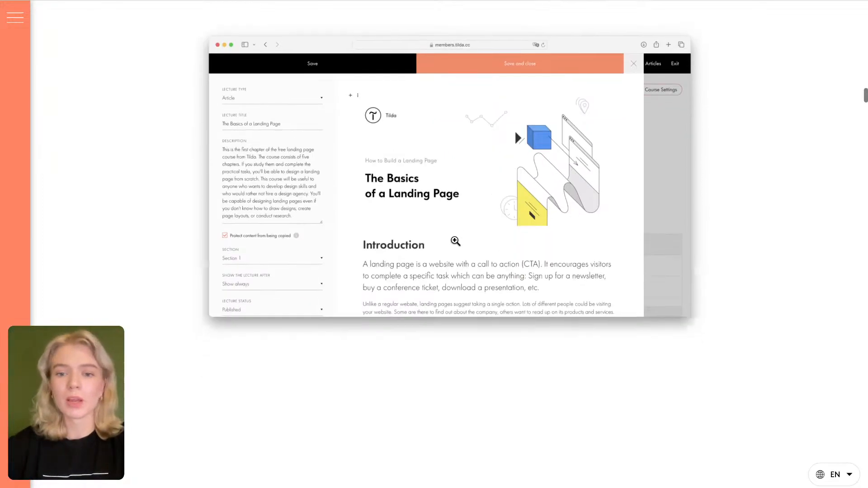
scroll(454, 240, "down", 15)
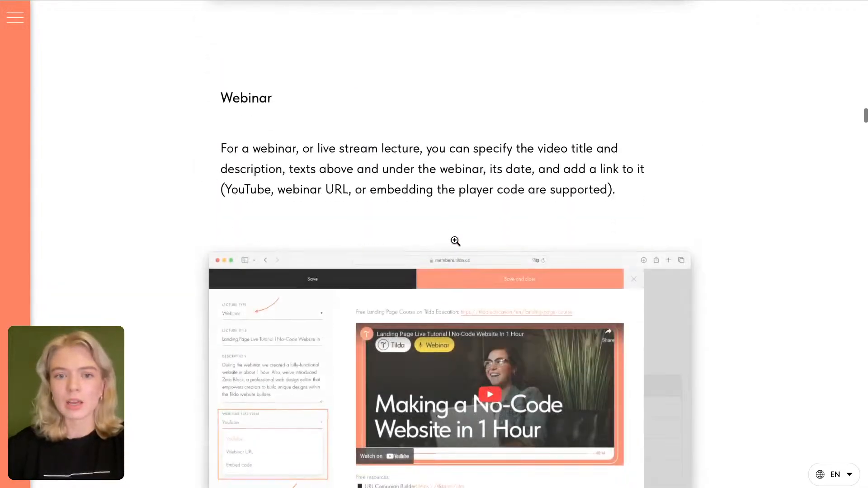
scroll(454, 240, "down", 5)
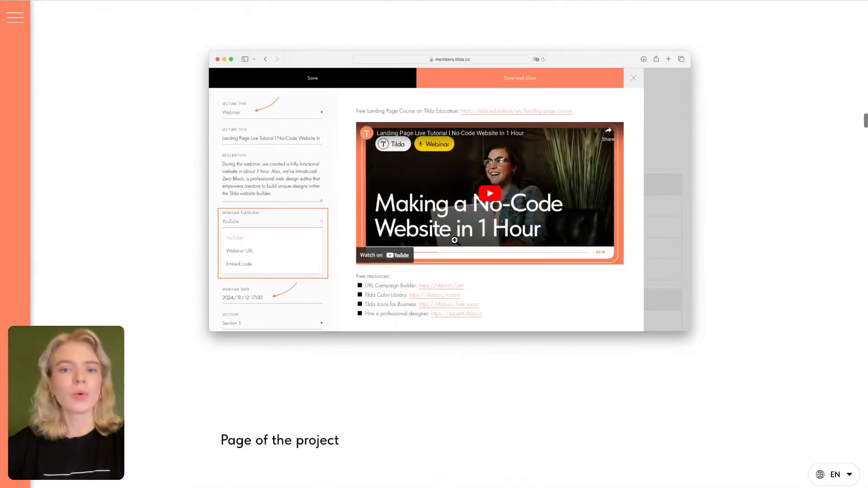
scroll(456, 241, "down", 12)
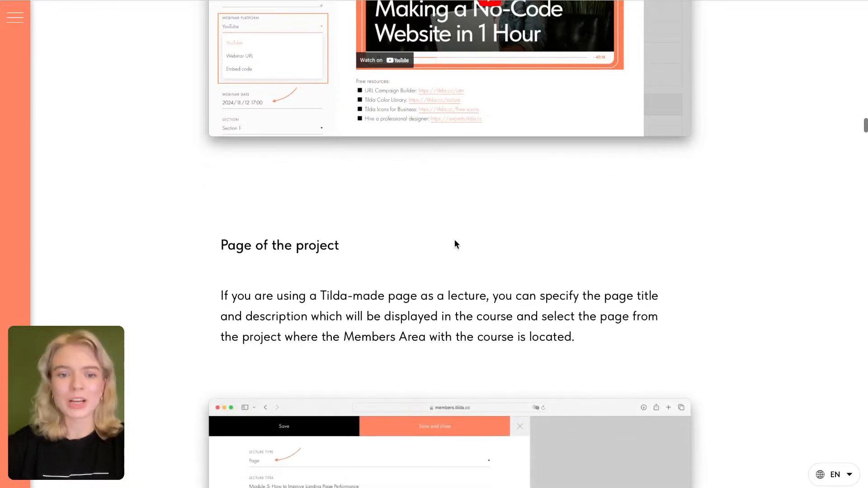
scroll(455, 242, "down", 7)
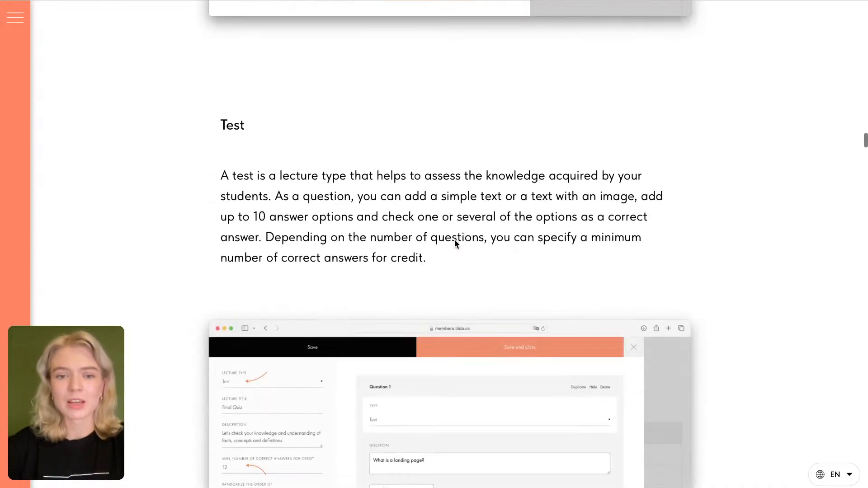
scroll(455, 240, "down", 15)
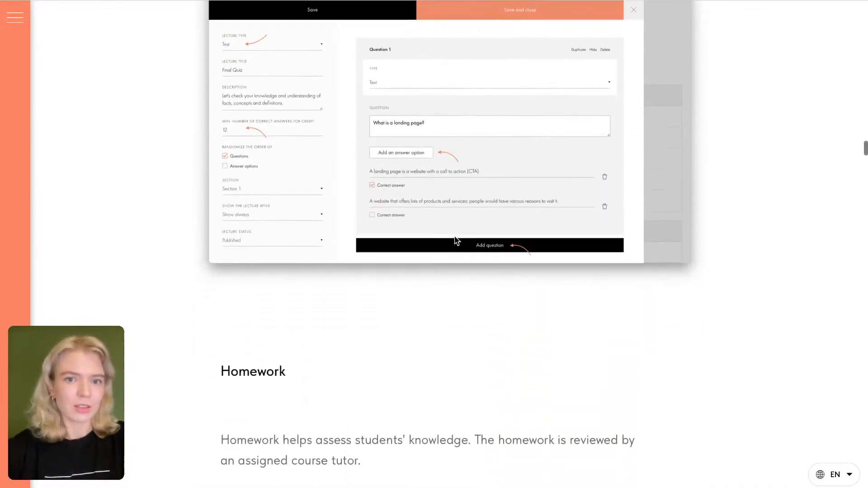
scroll(455, 239, "down", 3)
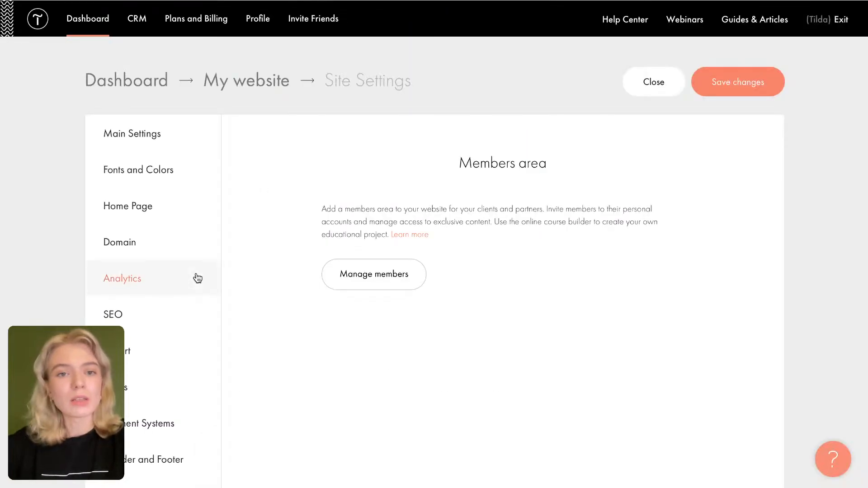
Step: Return to the site settings and open the Collaborators section to read the collaborative editing conditions
scroll(178, 362, "down", 3)
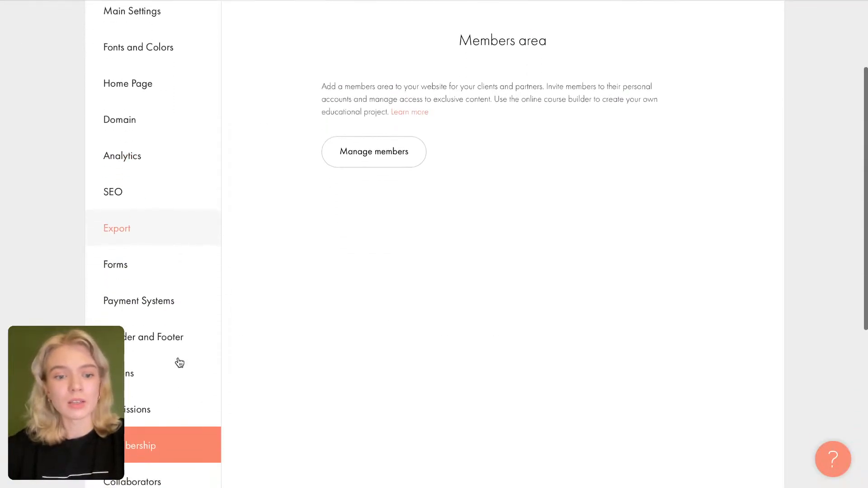
left_click(170, 388)
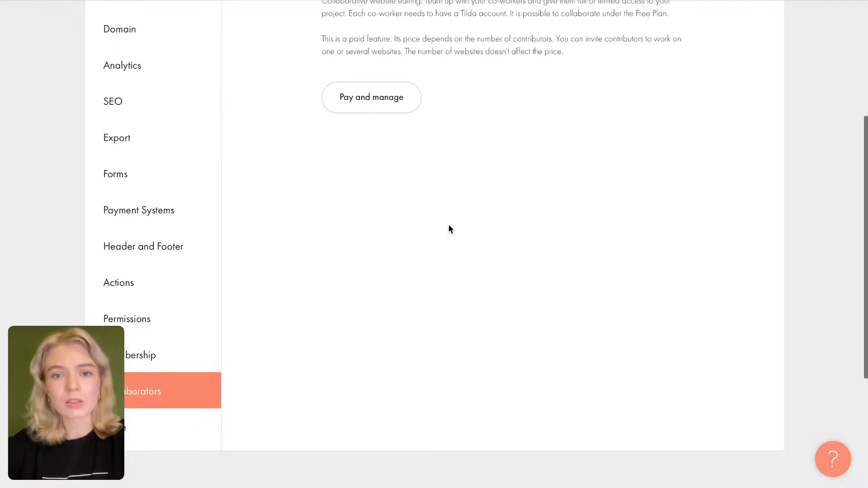
scroll(450, 229, "up", 2)
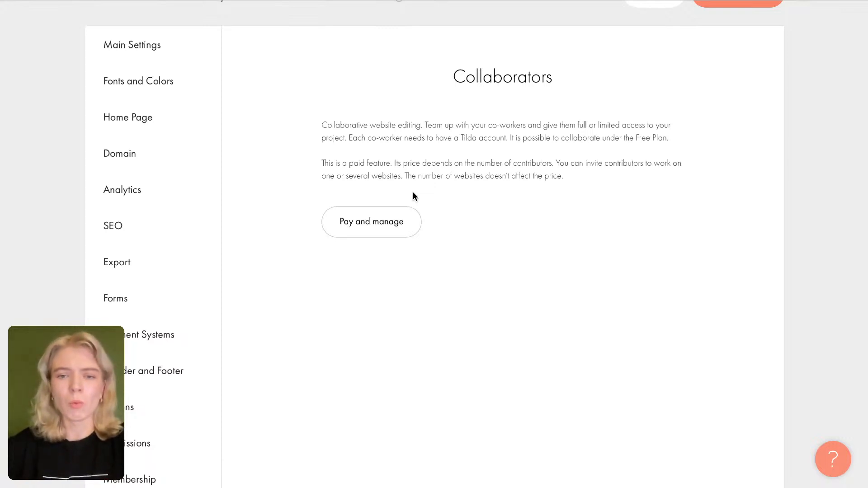
scroll(264, 286, "down", 2)
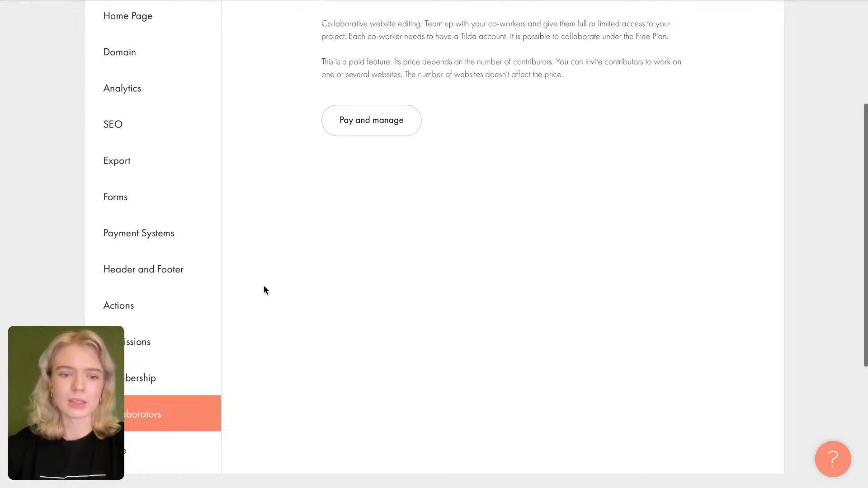
Step: Open the additional site settings and examine the favicon, platform label, 404 error page, website language, dashboard position and head code options
left_click(149, 461)
scroll(344, 293, "up", 2)
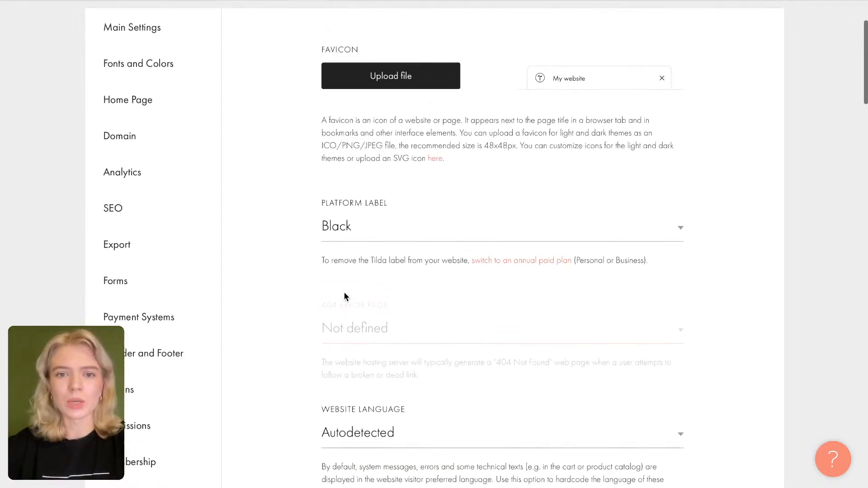
scroll(344, 296, "up", 2)
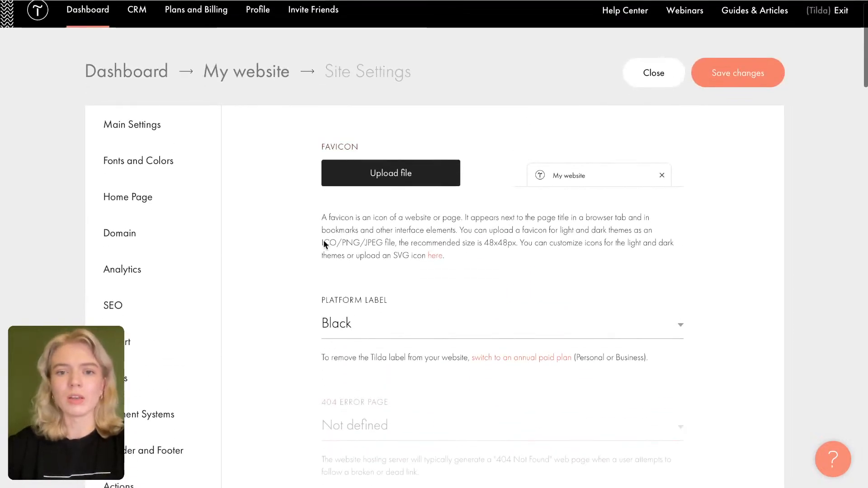
scroll(342, 244, "down", 2)
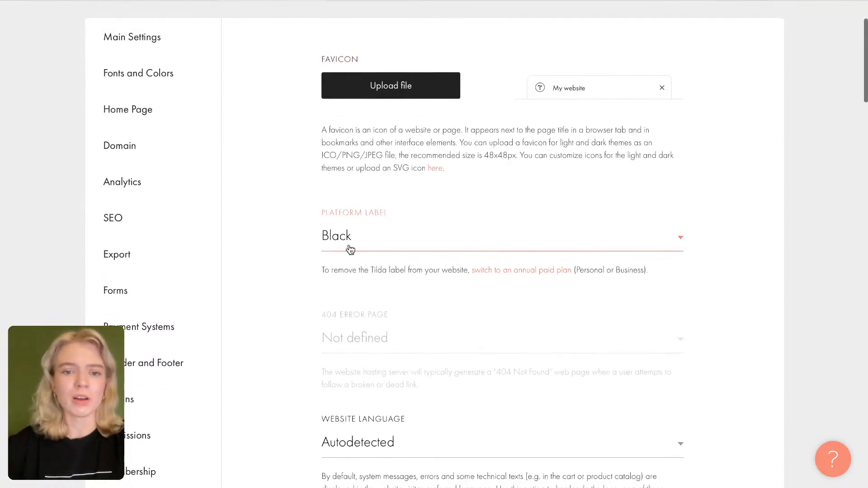
scroll(360, 260, "down", 1)
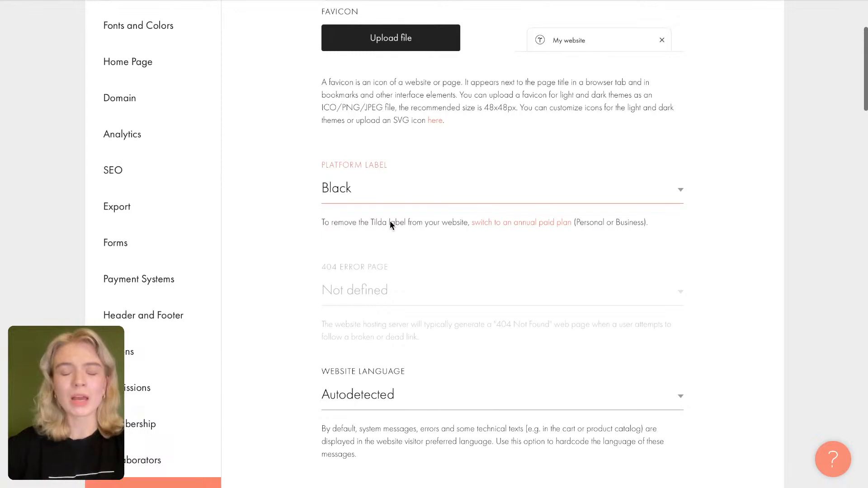
scroll(390, 224, "down", 2)
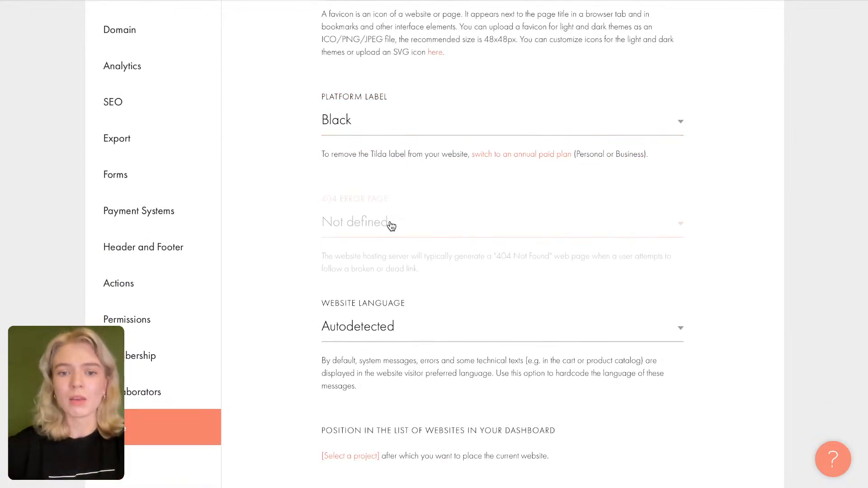
scroll(391, 226, "down", 1)
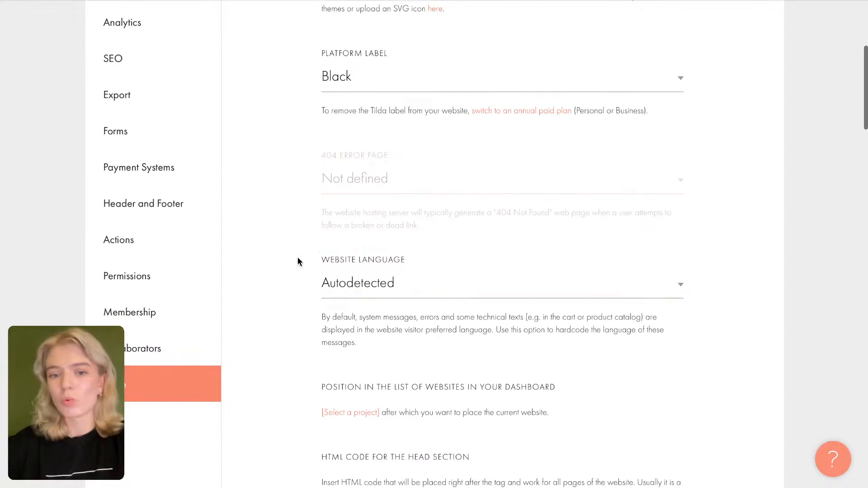
scroll(417, 303, "down", 2)
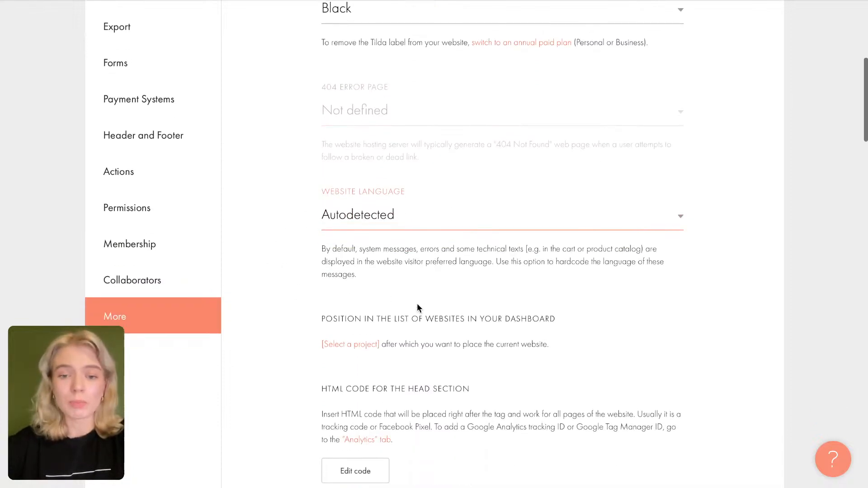
scroll(396, 266, "down", 1)
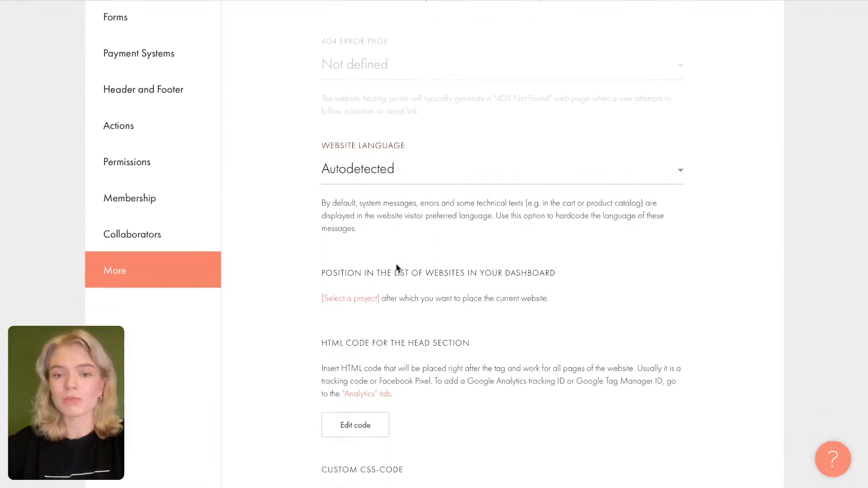
scroll(396, 266, "up", 8)
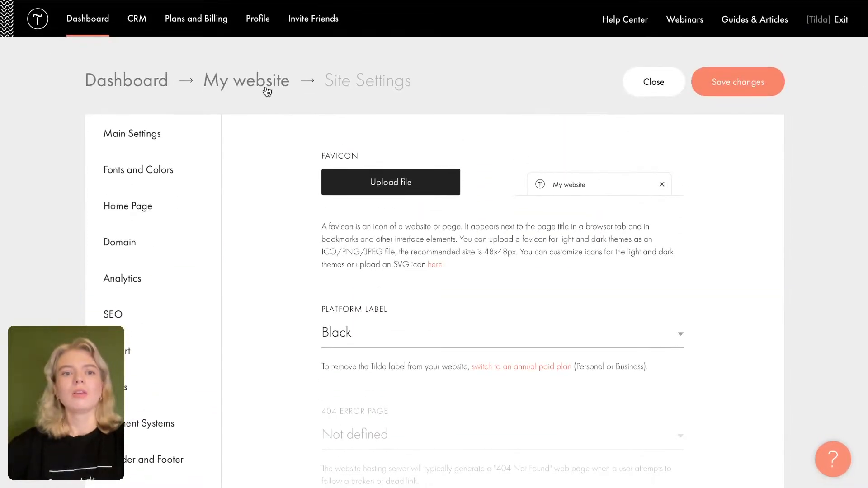
Step: Return to the My website page list, open the Company landing page's settings and change its title to "Marketing agency"
left_click(266, 90)
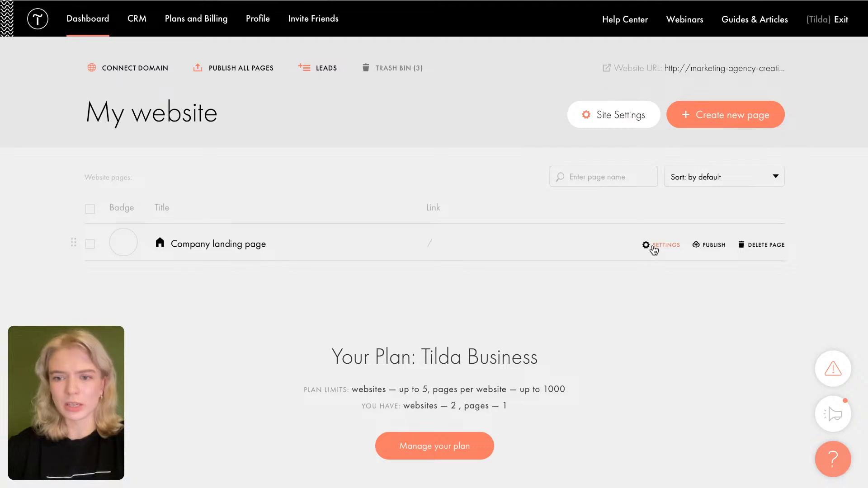
left_click(654, 246)
left_click_drag(362, 179, 178, 181)
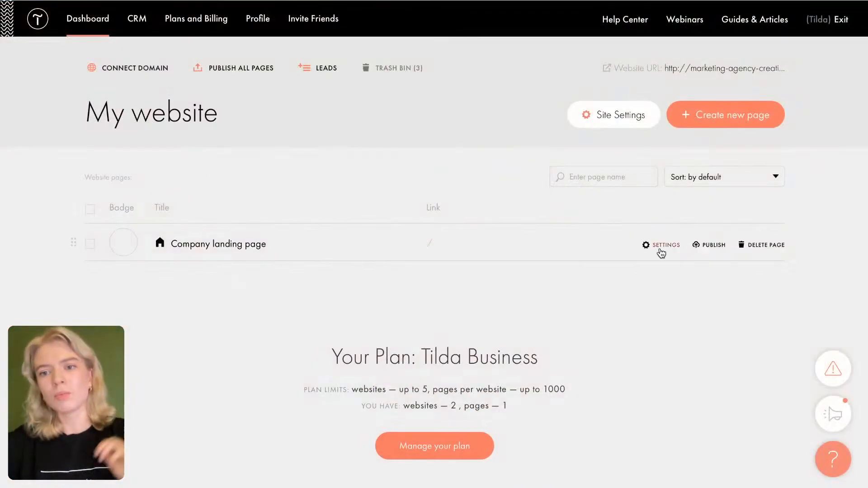
left_click(662, 250)
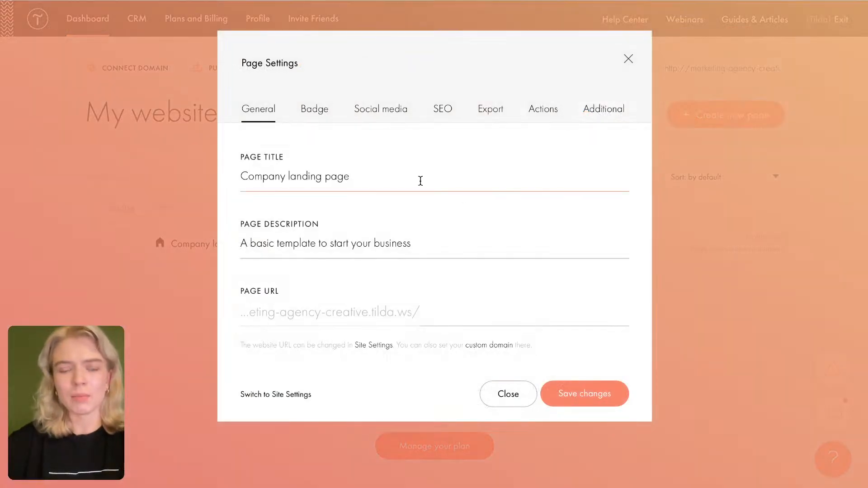
left_click_drag(379, 180, 245, 180)
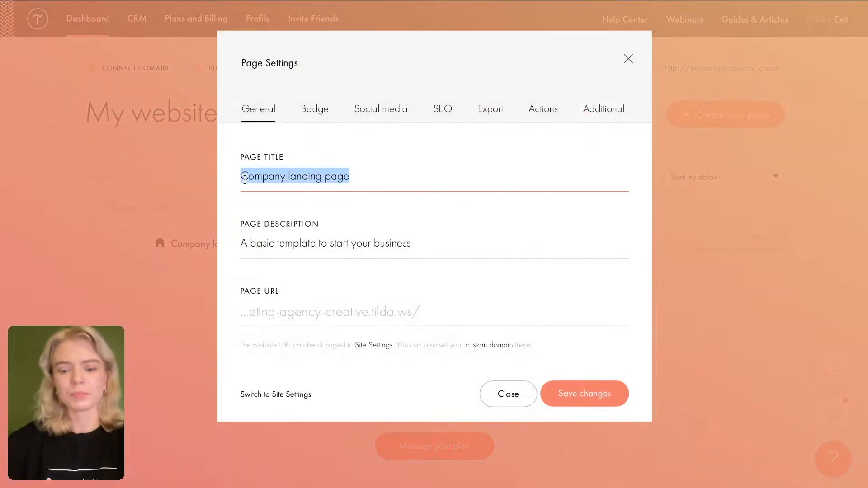
type("Market")
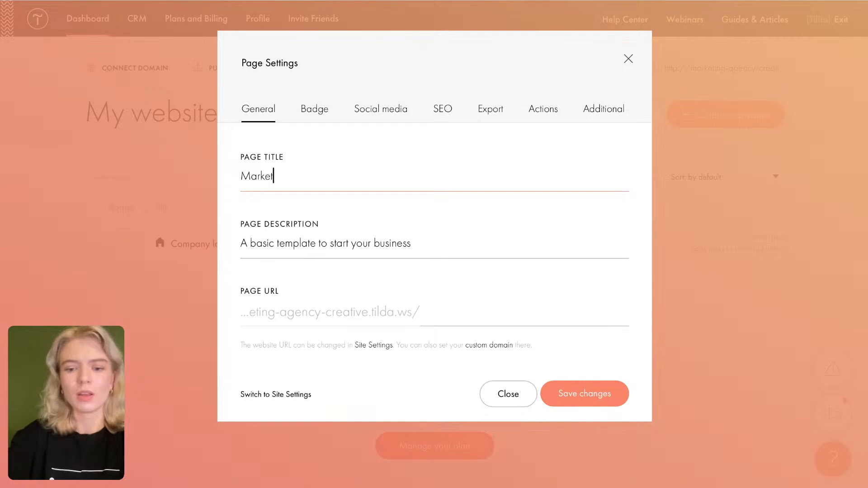
type("ing")
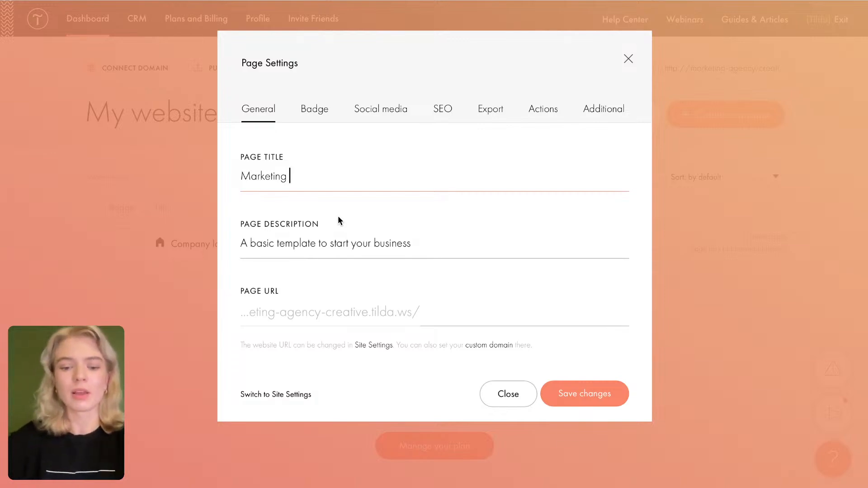
type("agency")
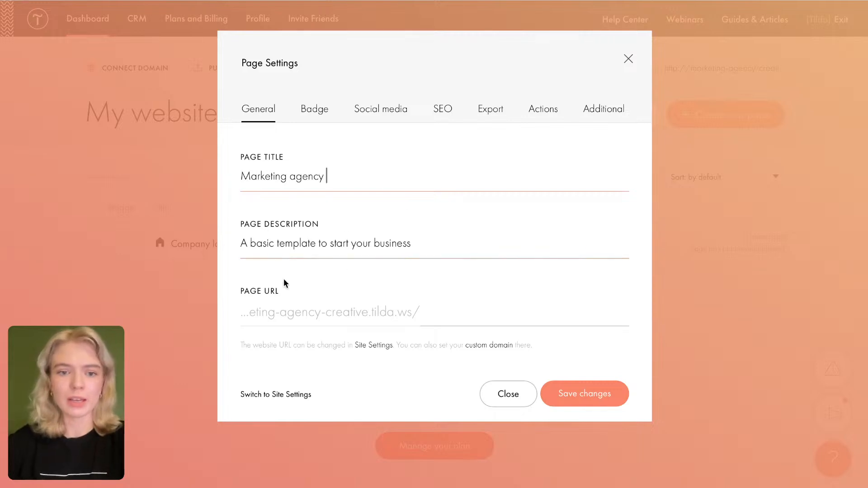
Step: Replace the page description with "Marketing agency that specialises in digital marketing, SMM, SEO optimisation, and more."
left_click_drag(424, 243, 243, 242)
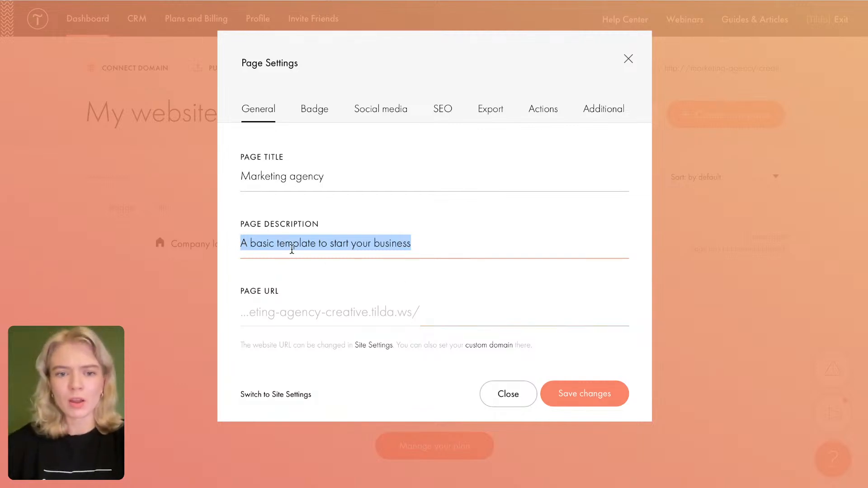
type("Marke")
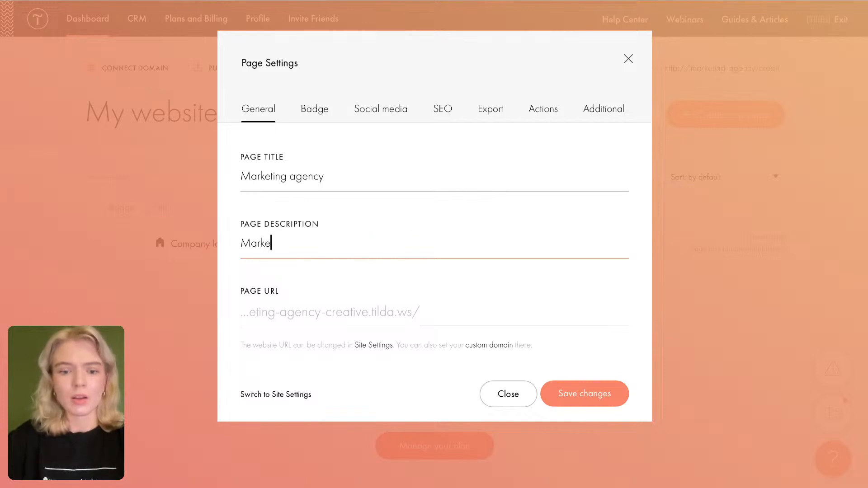
type("ting ")
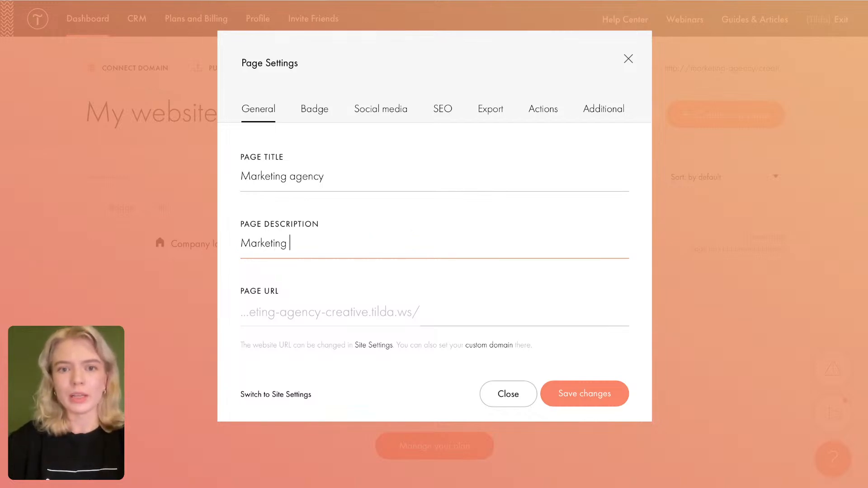
type("agency")
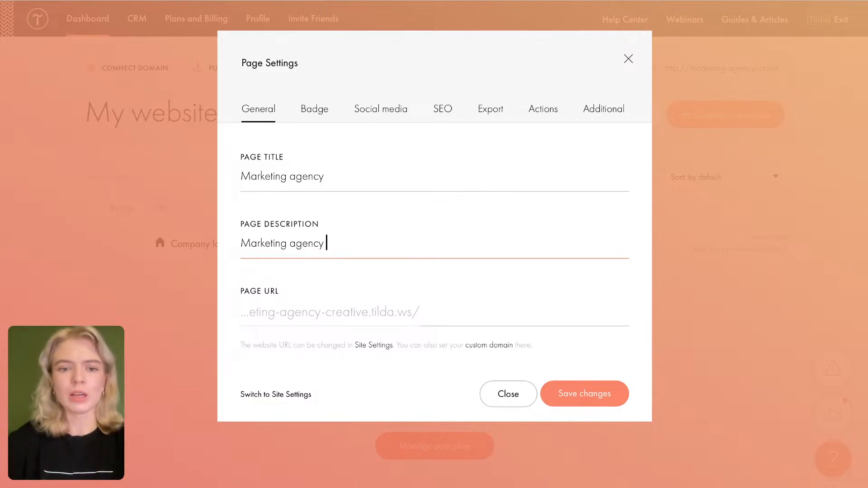
type("that spe")
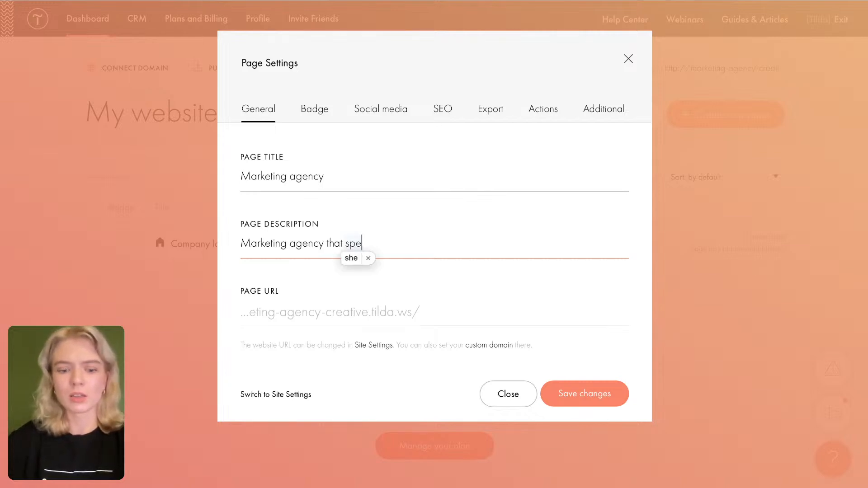
type("cia")
type("l")
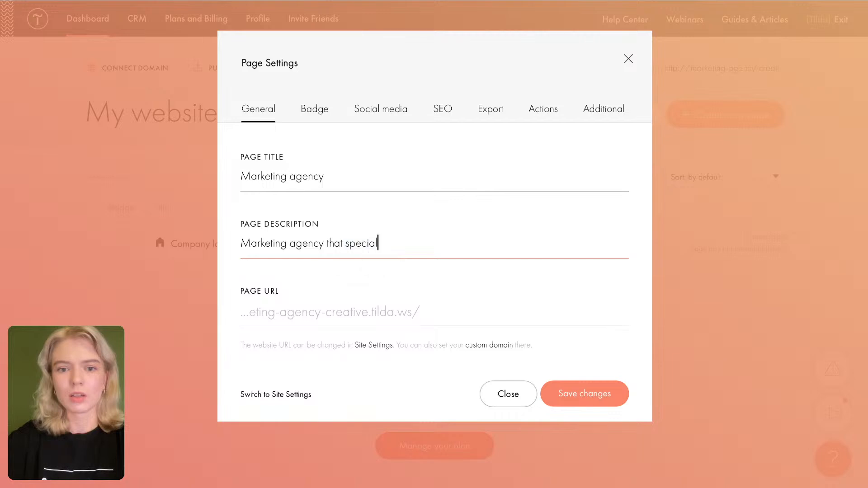
type("ises")
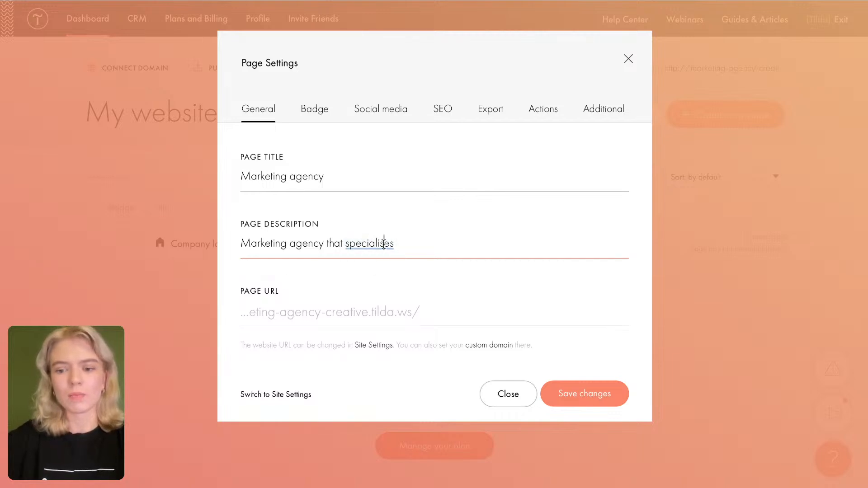
left_click(412, 246)
type("in")
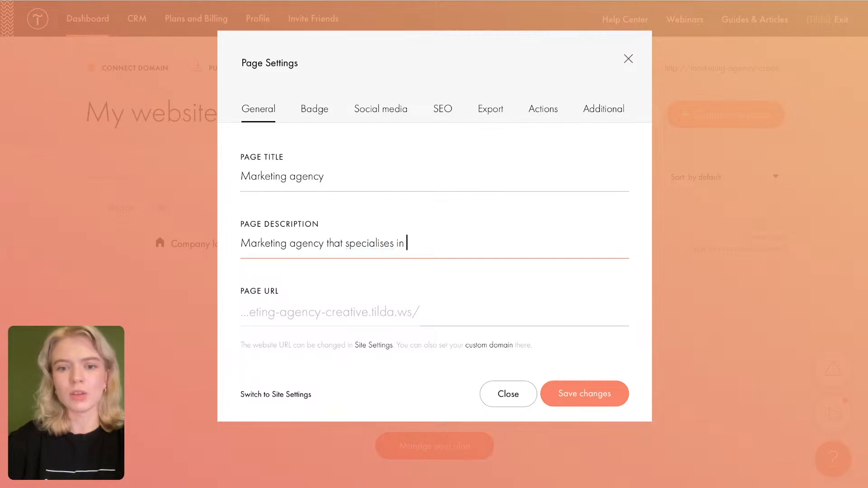
type(" digital ")
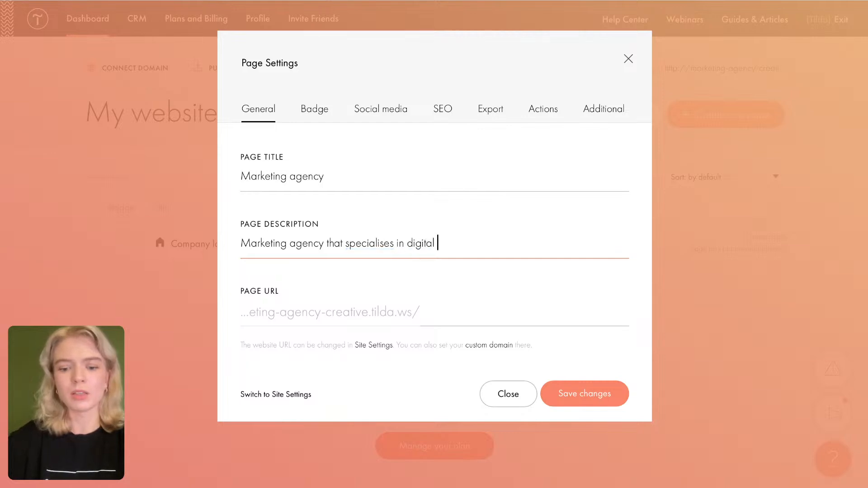
type("merketing, ")
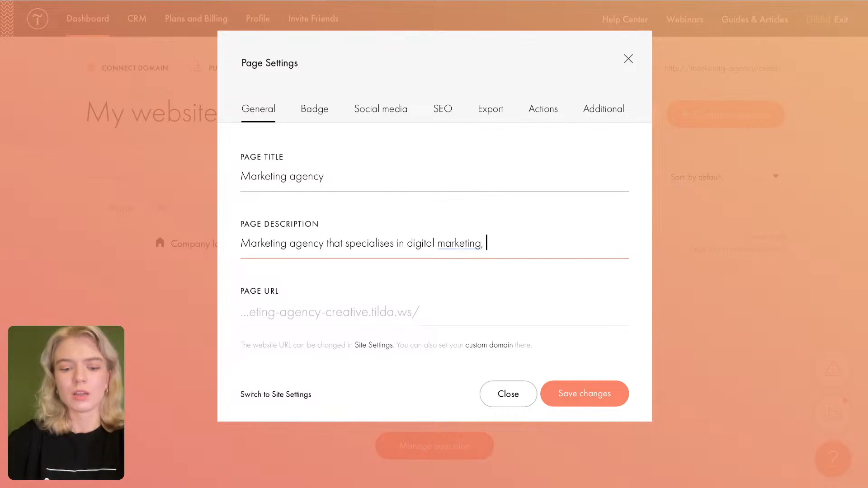
type("SMMM")
key("BackSpace")
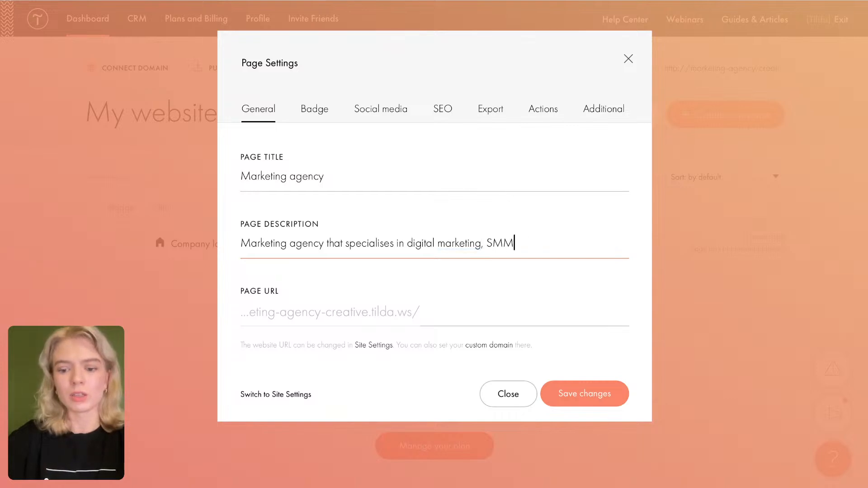
type(", SEO")
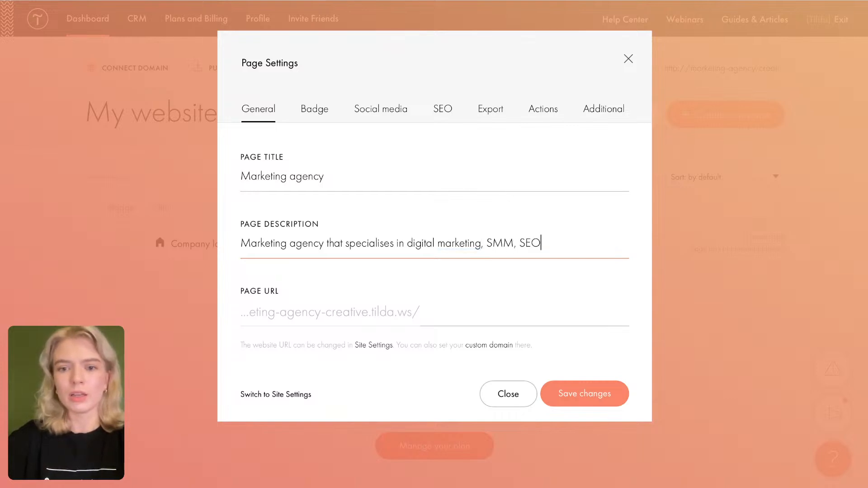
type(" optimi")
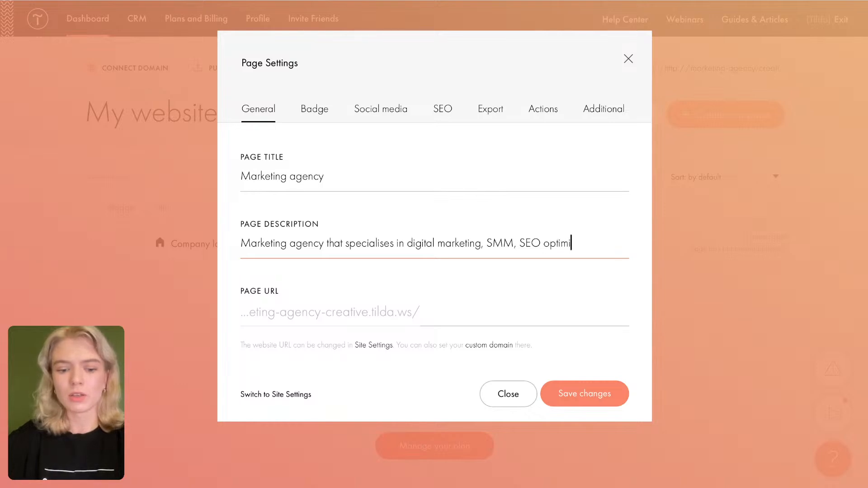
type("zation")
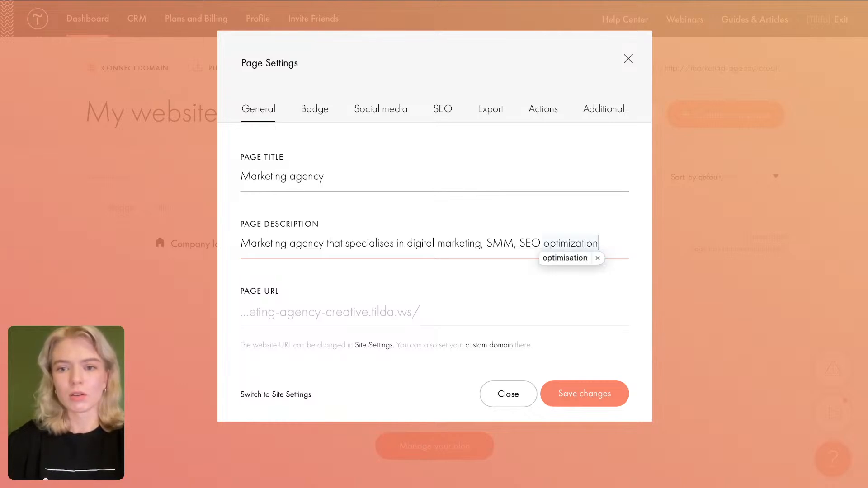
key("BackSpace")
key("BackSpace")
key("BackSpace")
key("BackSpace")
key("BackSpace")
key("BackSpace")
type("sation,")
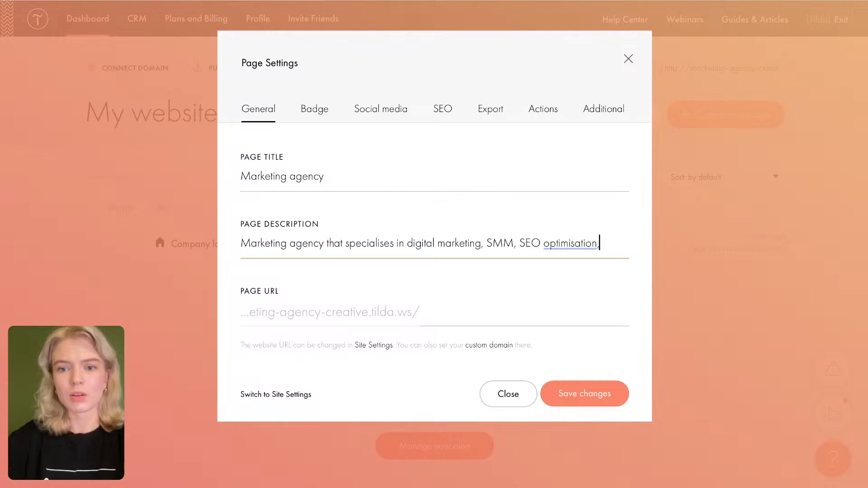
type(" and more.")
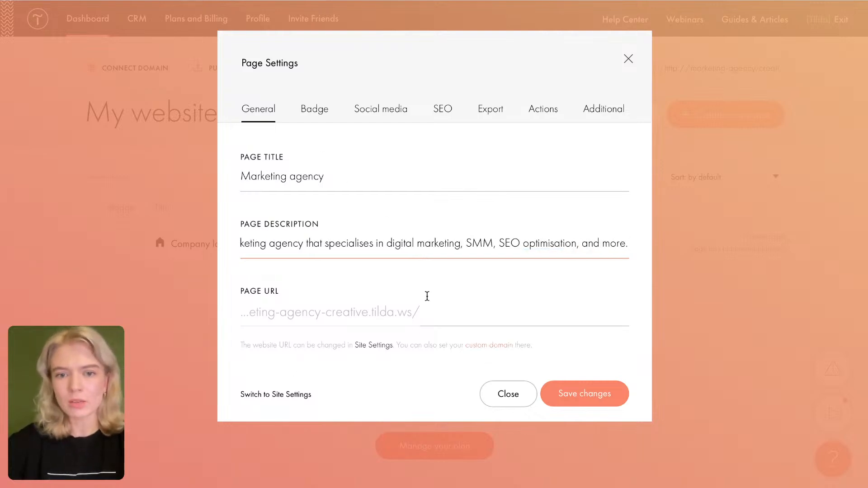
Step: Upload the orange and black milad-fakurian-PSPVCS image from the Workshop folder as the page's badge
left_click(312, 118)
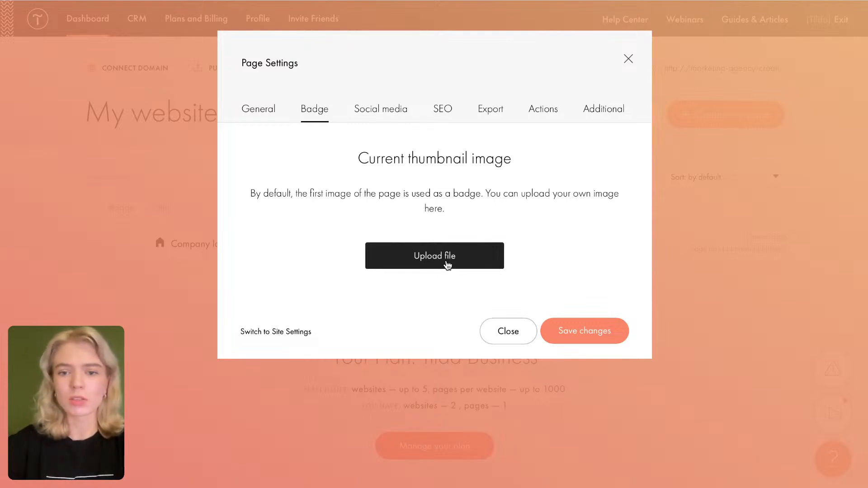
left_click(448, 264)
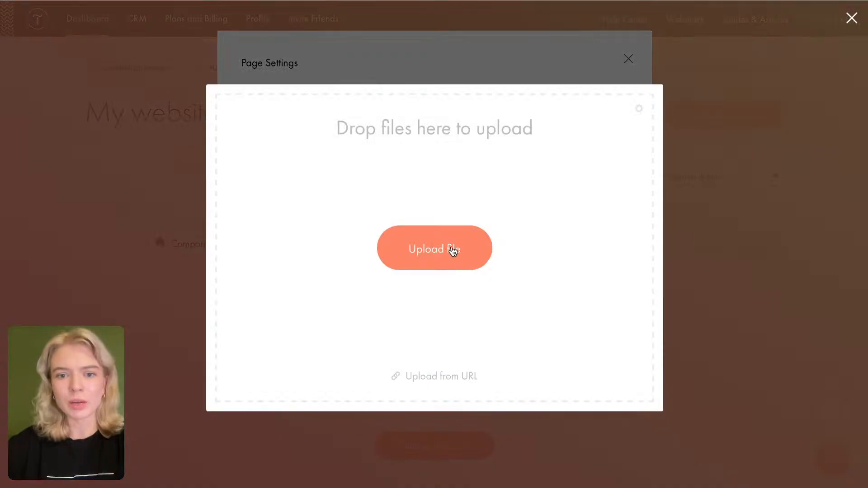
left_click(450, 248)
left_click(367, 183)
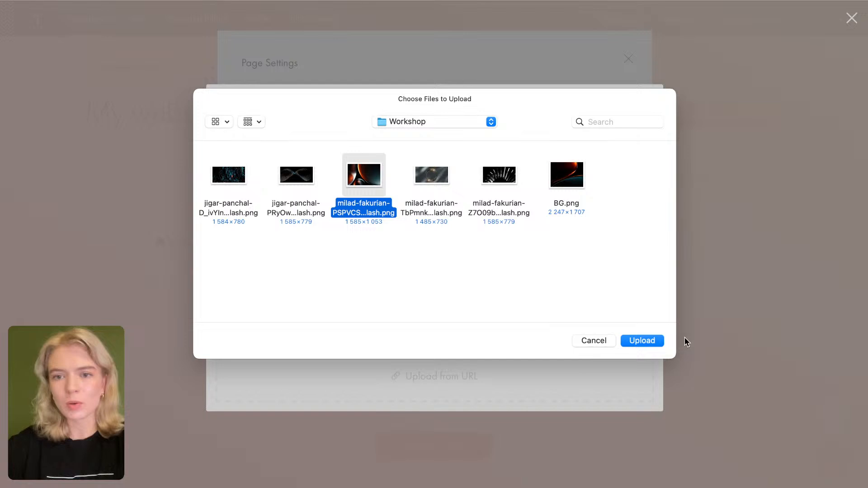
left_click(638, 342)
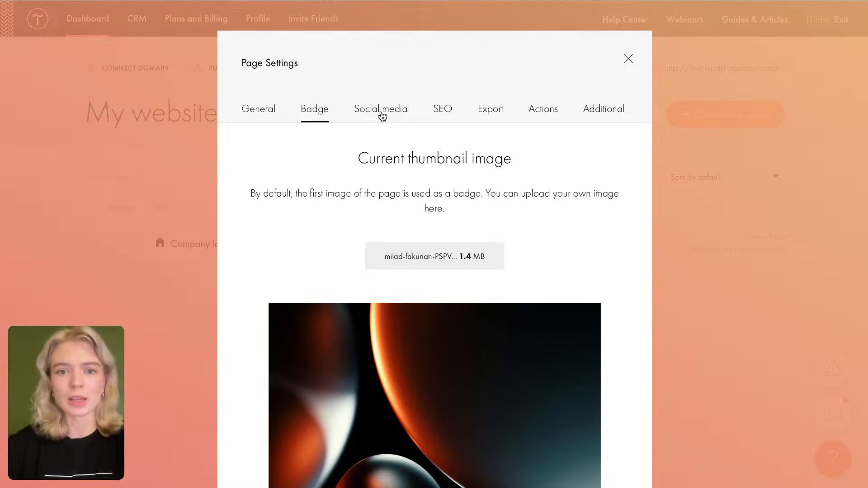
Step: Check the page's social share preview, return to the general page settings and save the changes
left_click(381, 114)
scroll(415, 237, "down", 1)
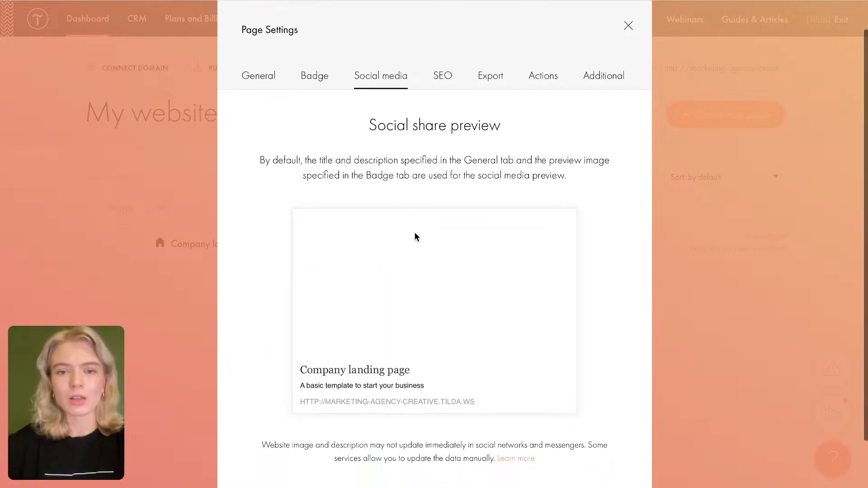
scroll(416, 237, "down", 1)
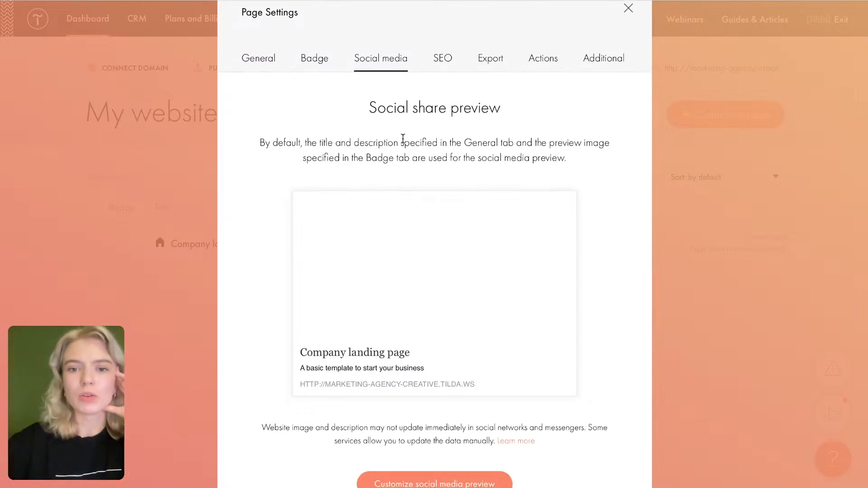
scroll(365, 203, "down", 1)
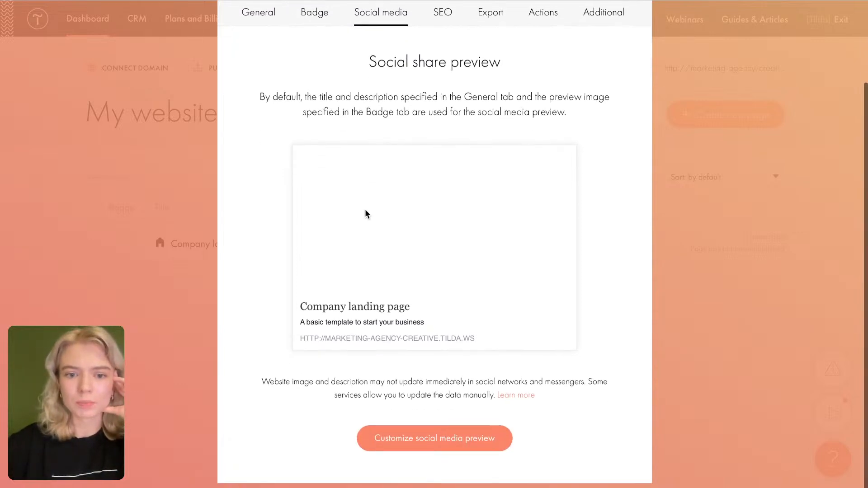
scroll(367, 213, "up", 3)
left_click(269, 121)
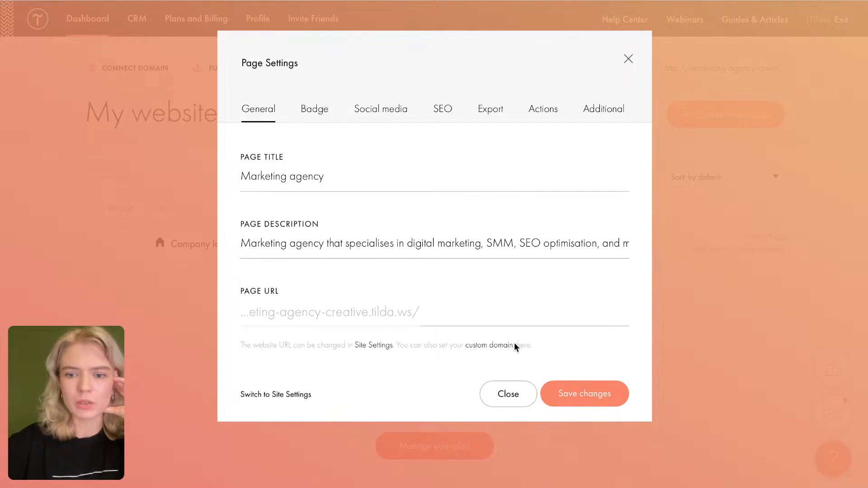
left_click(591, 403)
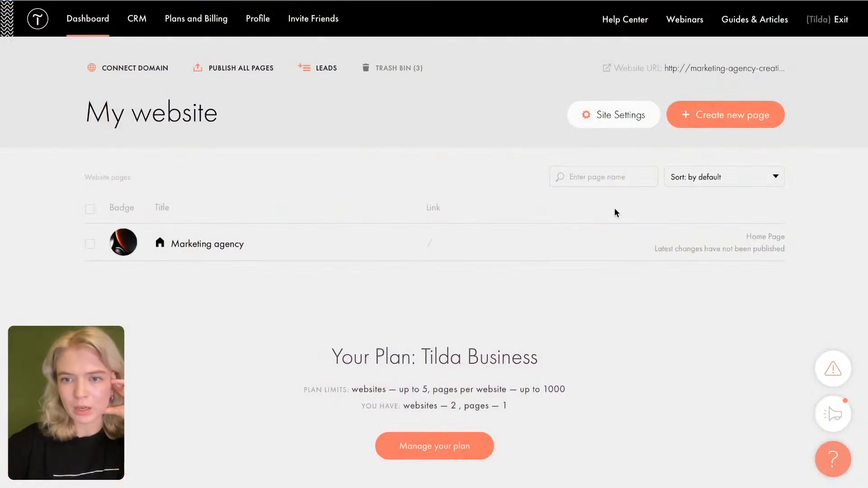
Step: Reopen the Marketing agency page's settings and examine its social share preview image, title and description
left_click(651, 248)
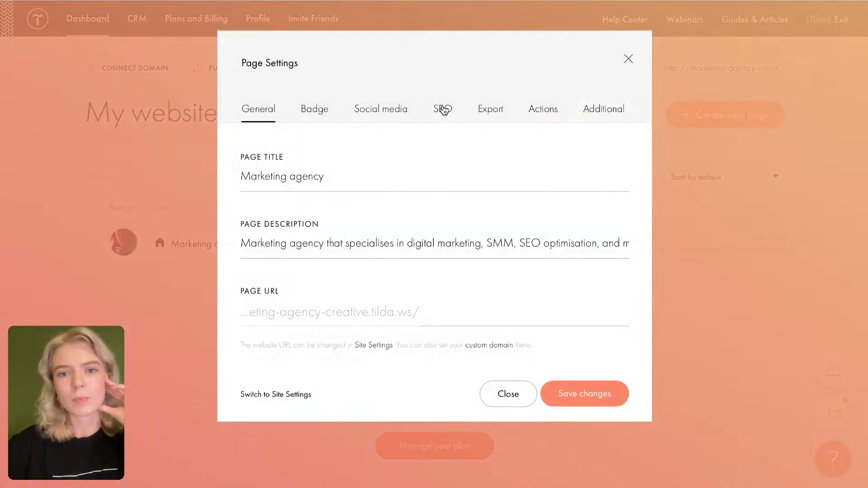
left_click(391, 113)
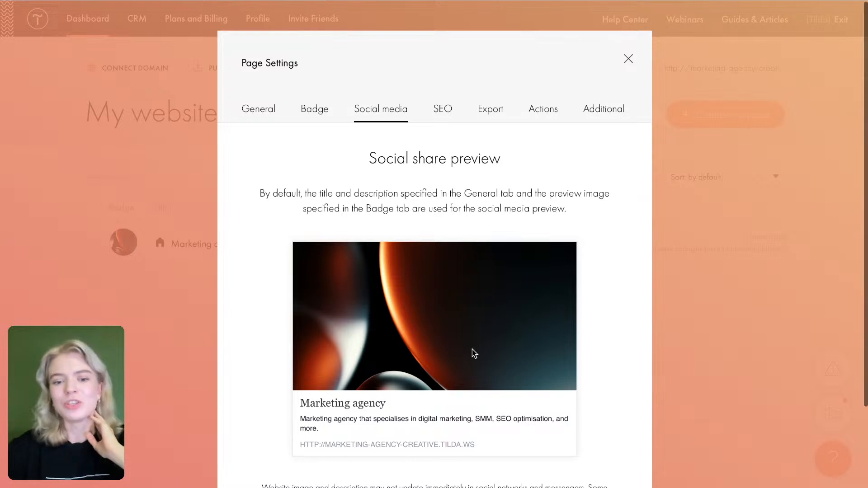
scroll(477, 391, "down", 3)
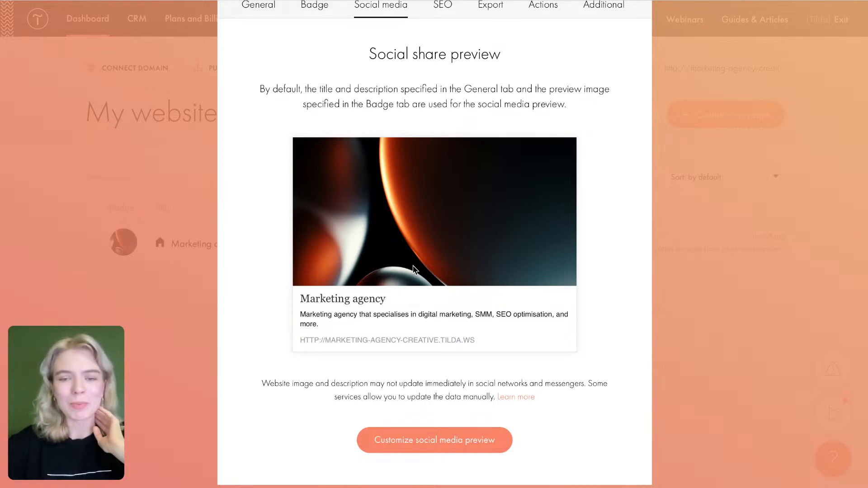
Step: Review the page's social share preview, search results preview, export options and available page actions
scroll(423, 157, "up", 1)
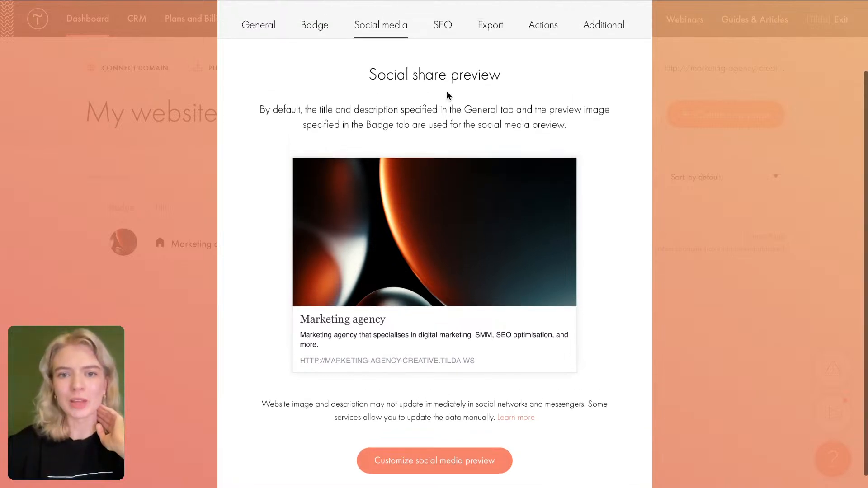
scroll(411, 205, "down", 1)
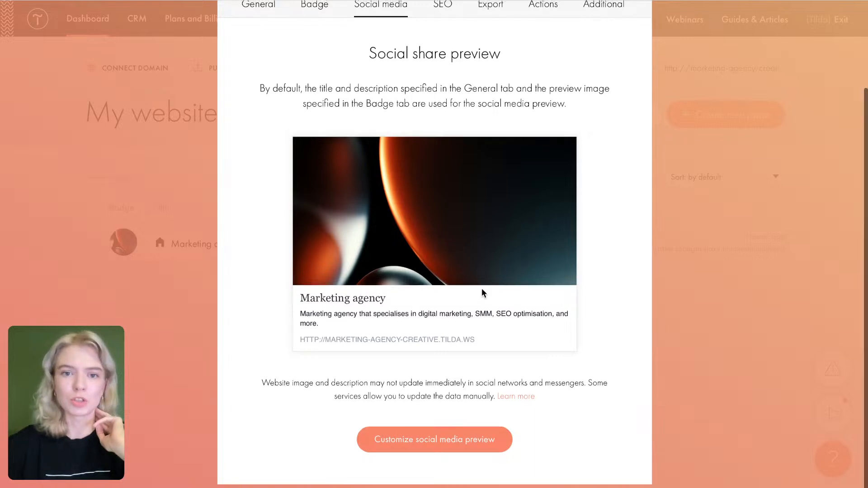
scroll(482, 293, "up", 2)
left_click(449, 73)
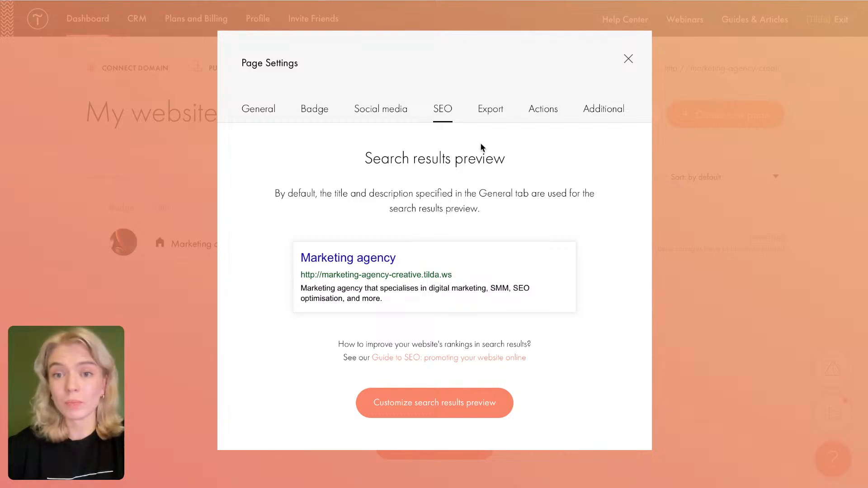
left_click(492, 122)
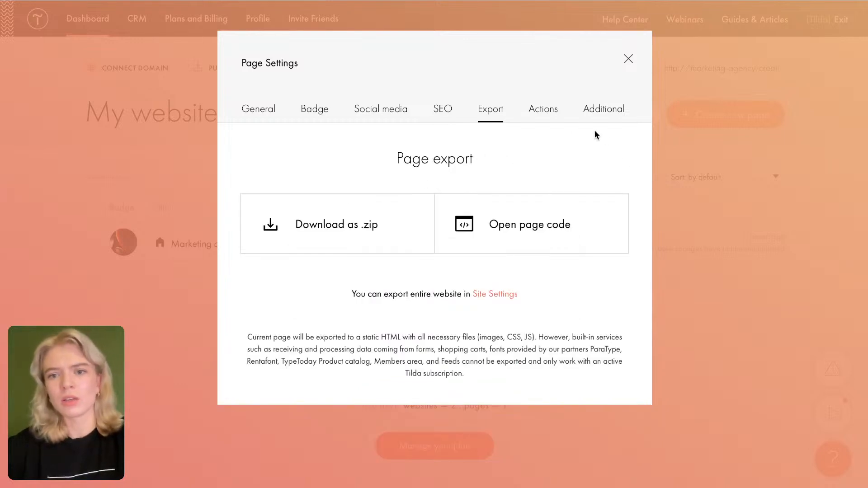
left_click(548, 115)
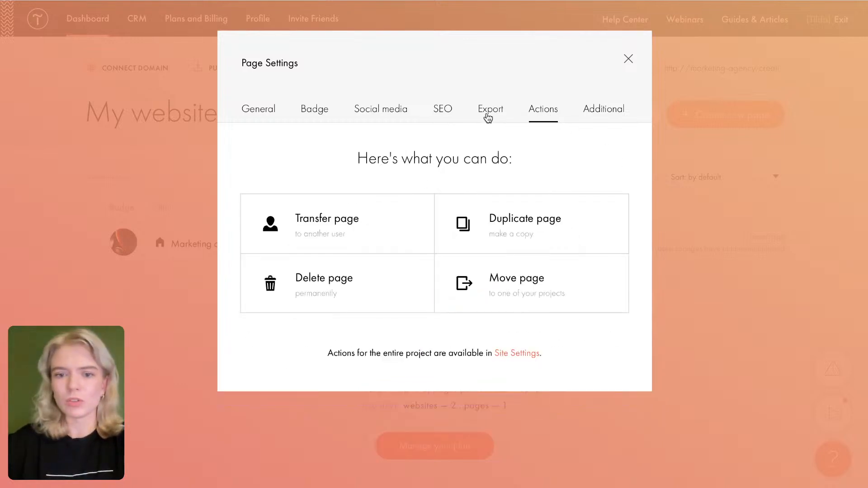
left_click(510, 113)
left_click(538, 111)
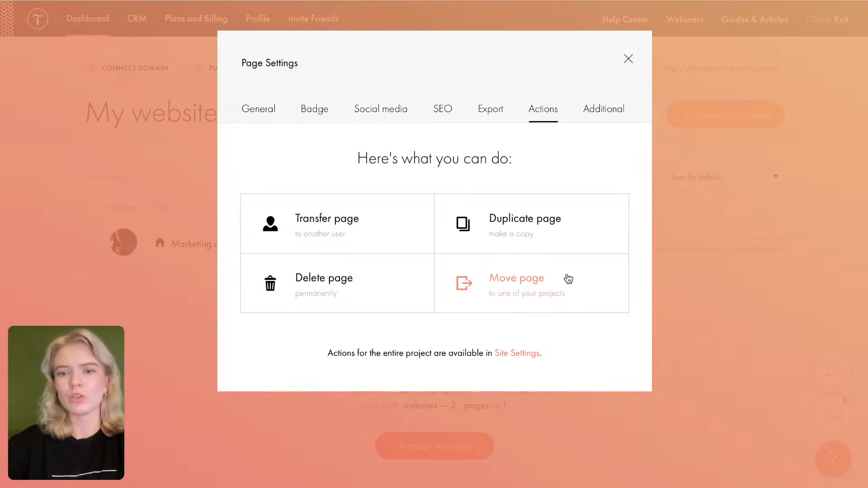
Step: Examine the page's additional settings, including animations, adaptive mode, label, comment, folder, feature image, HTML head code and trash bin
left_click(606, 122)
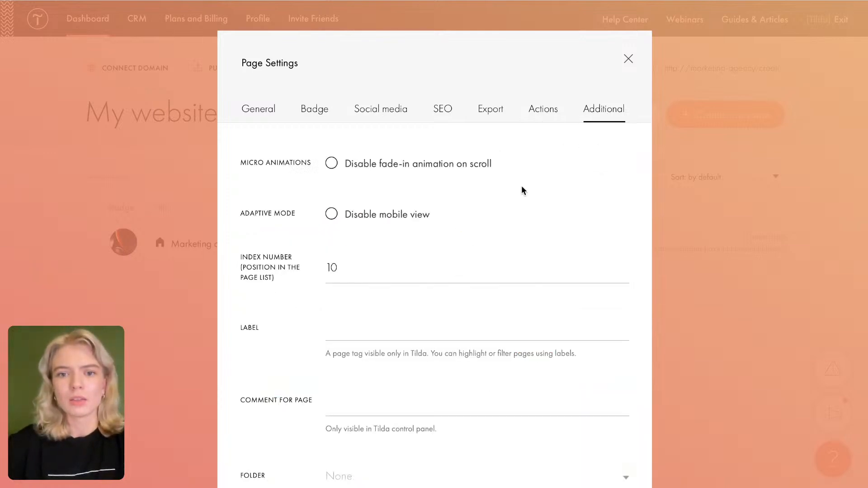
scroll(522, 185, "down", 4)
scroll(522, 185, "down", 1)
scroll(522, 185, "up", 3)
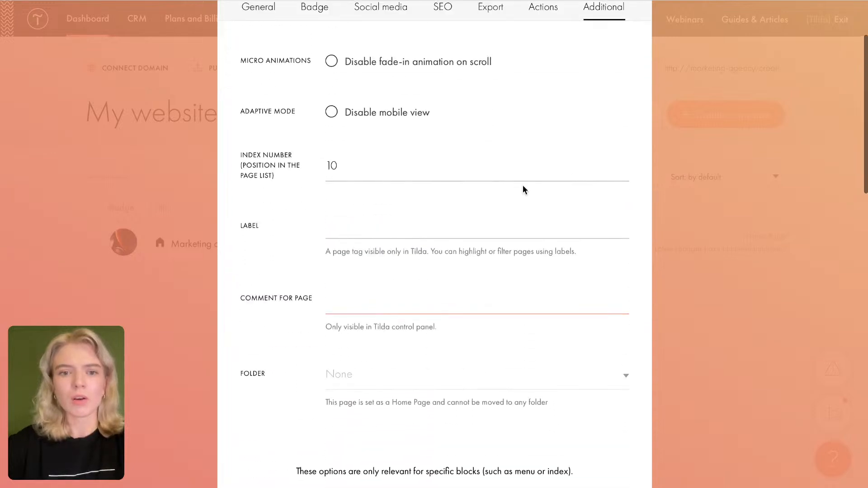
left_click(380, 227)
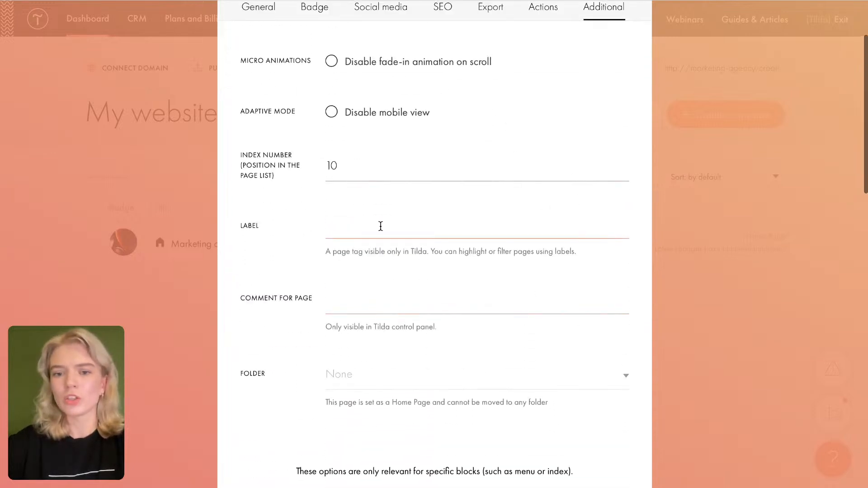
scroll(380, 226, "down", 4)
scroll(381, 226, "down", 1)
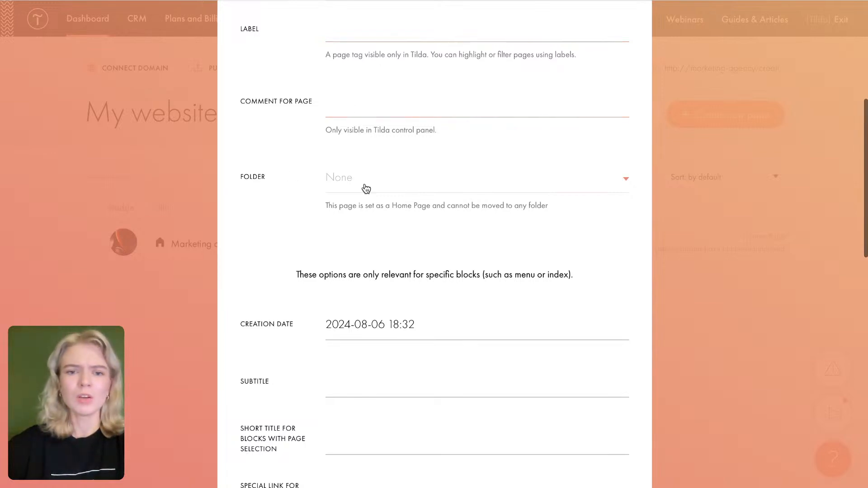
scroll(364, 186, "down", 2)
scroll(364, 185, "down", 2)
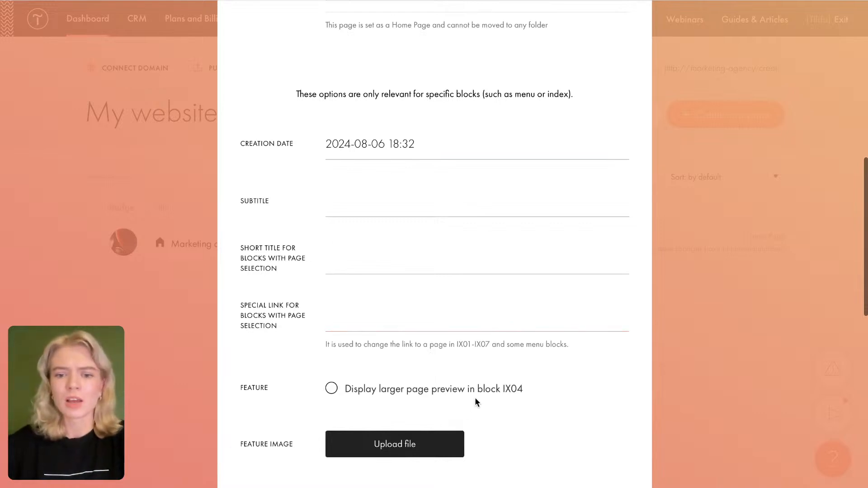
scroll(380, 307, "down", 2)
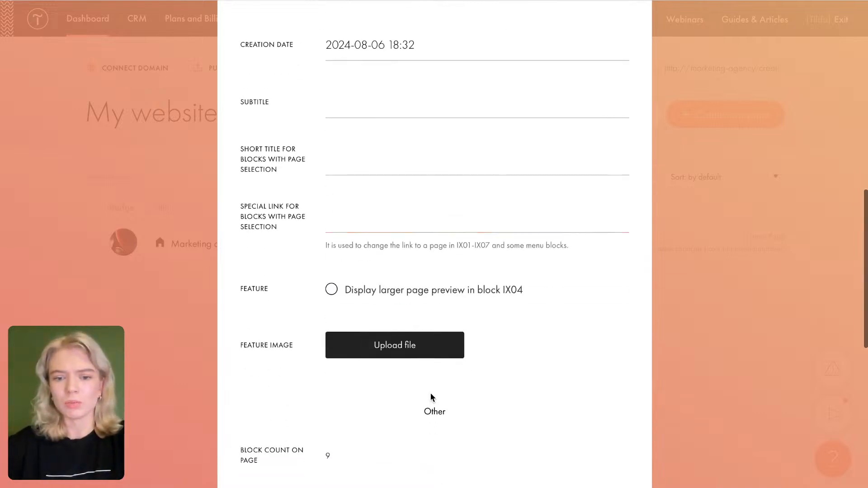
scroll(430, 394, "down", 3)
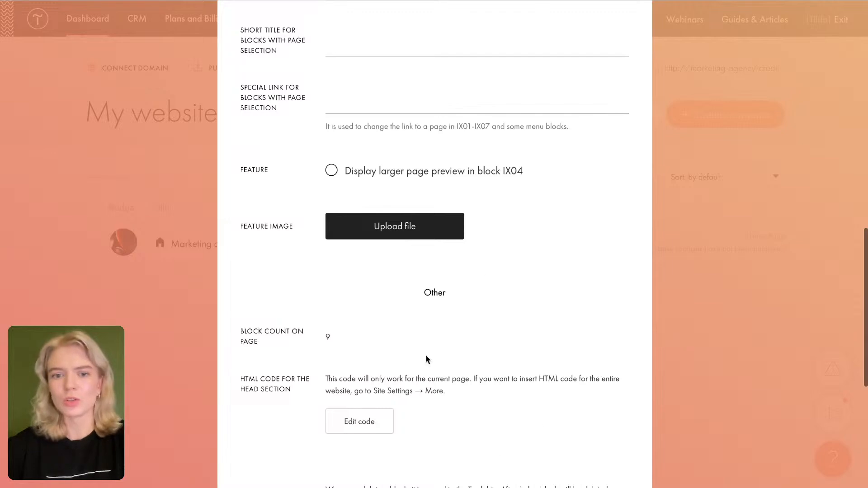
scroll(389, 344, "down", 1)
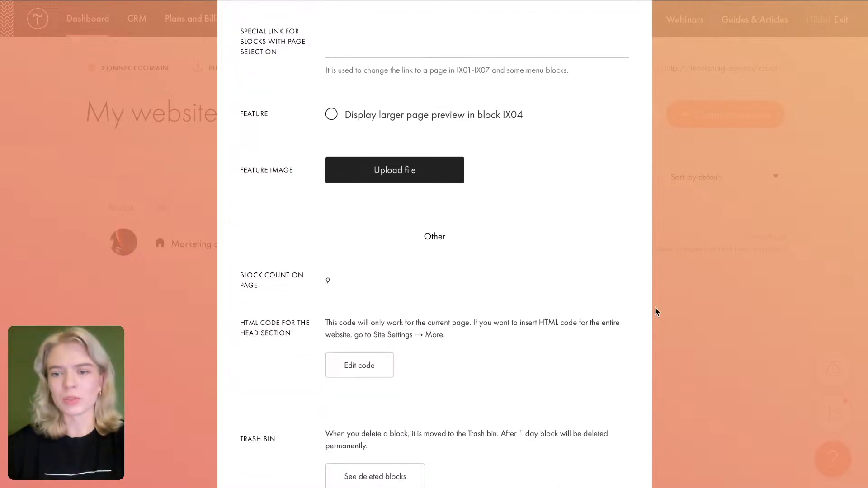
scroll(474, 170, "up", 15)
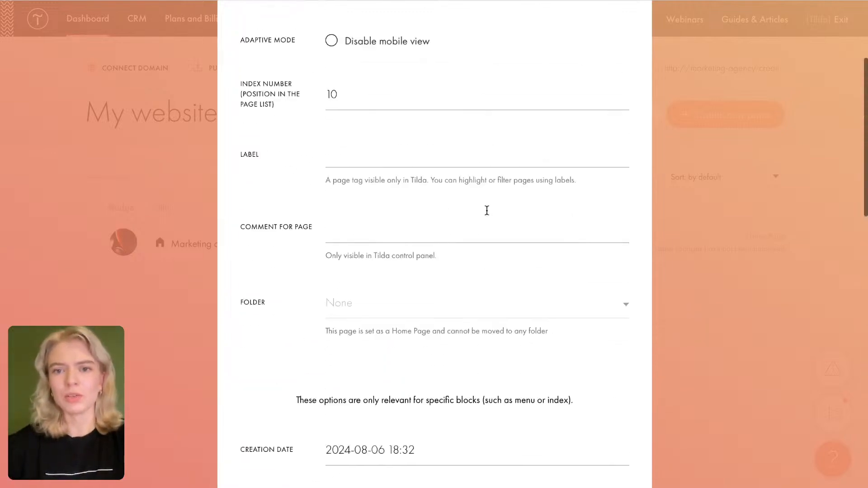
Step: Save and close the page settings, and publish the Marketing agency page from its editor
left_click(272, 113)
left_click(605, 394)
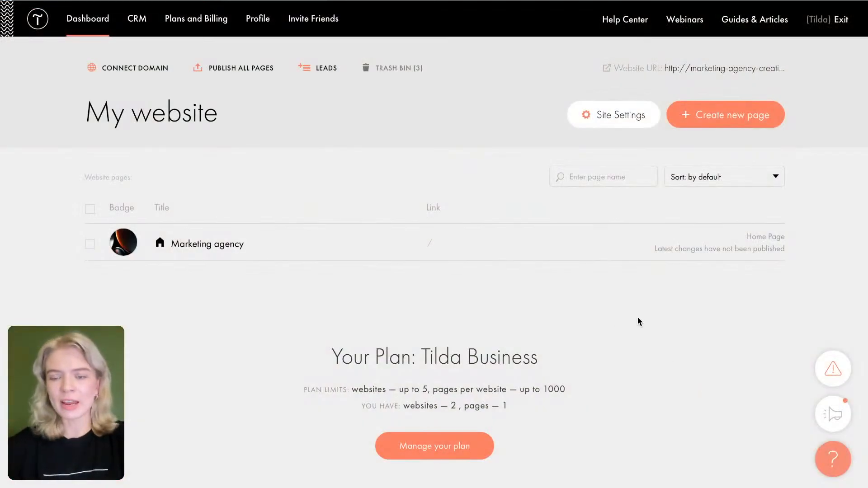
mouse_move(674, 257)
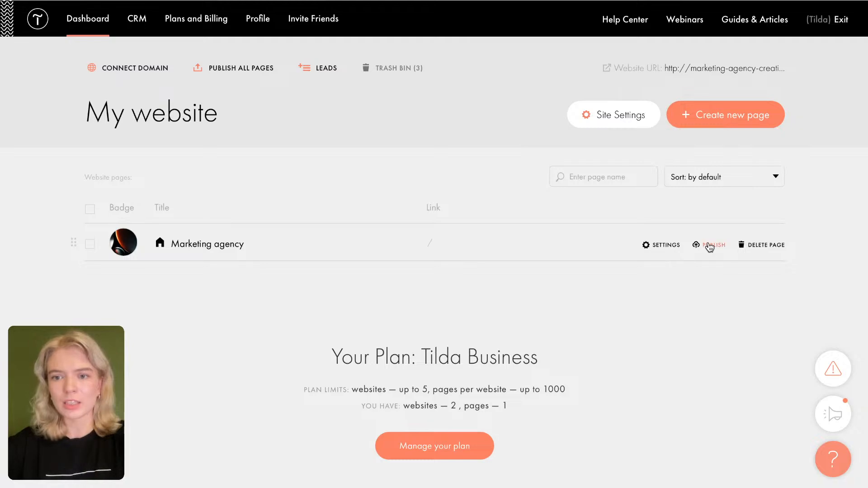
left_click(203, 253)
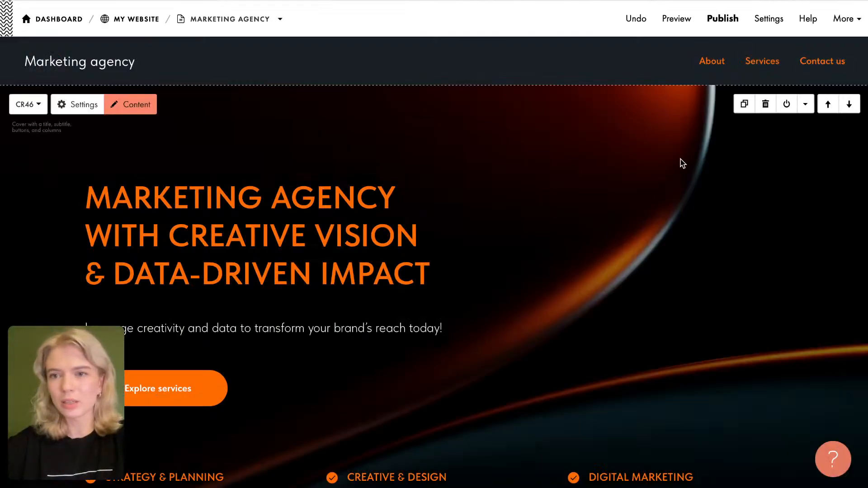
left_click(729, 26)
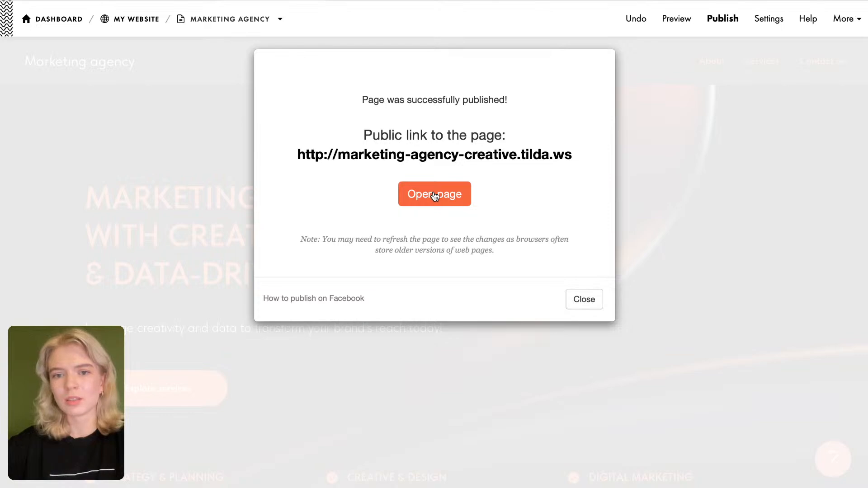
Step: Open the published landing page and examine its sections from the cover down to the consultation form and footer
left_click(435, 195)
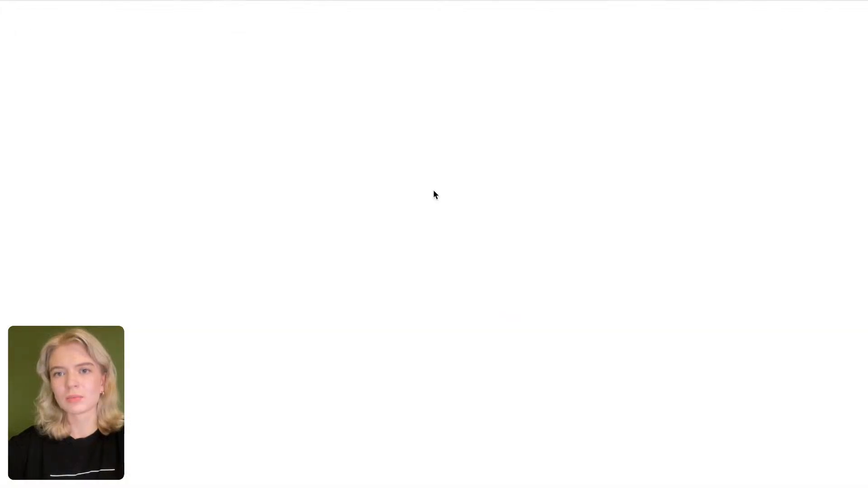
scroll(435, 195, "down", 1)
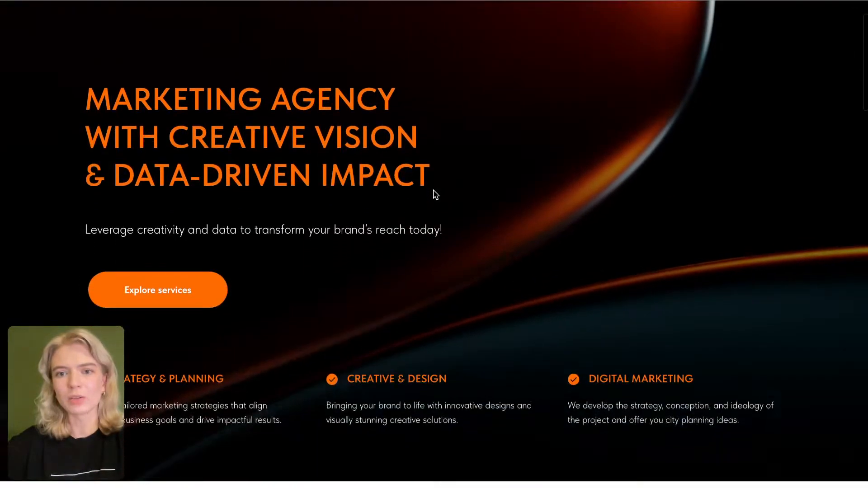
scroll(435, 195, "down", 10)
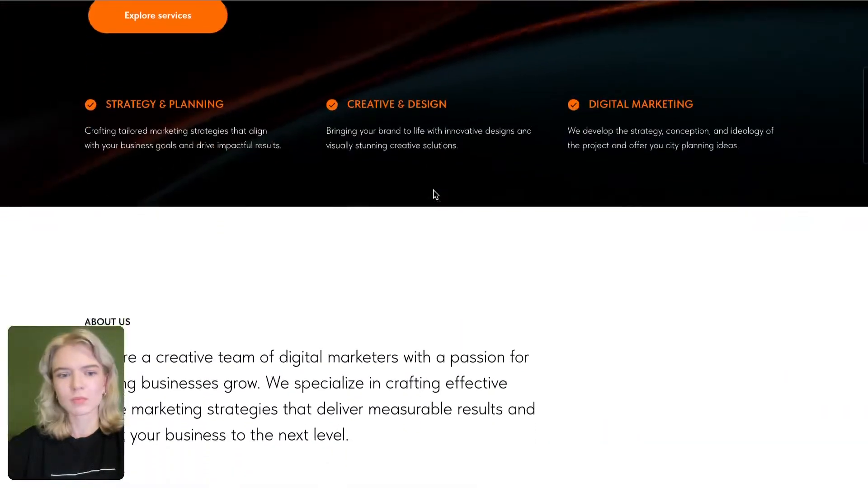
scroll(434, 195, "down", 8)
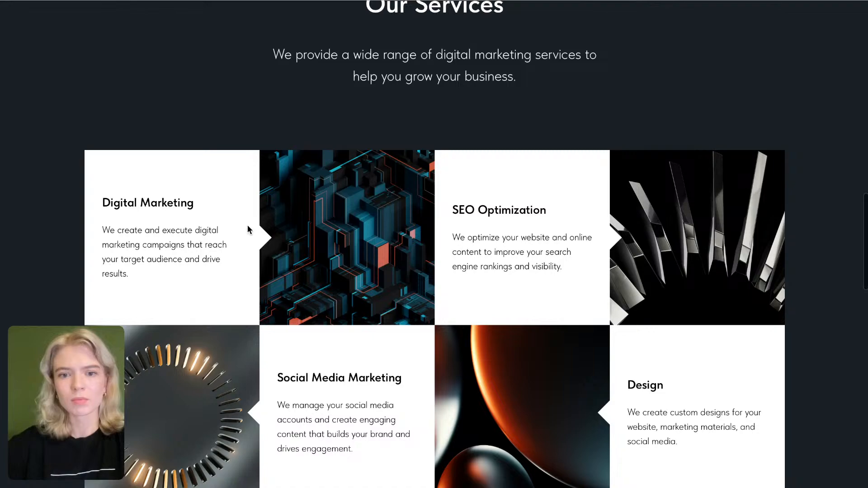
scroll(384, 358, "down", 5)
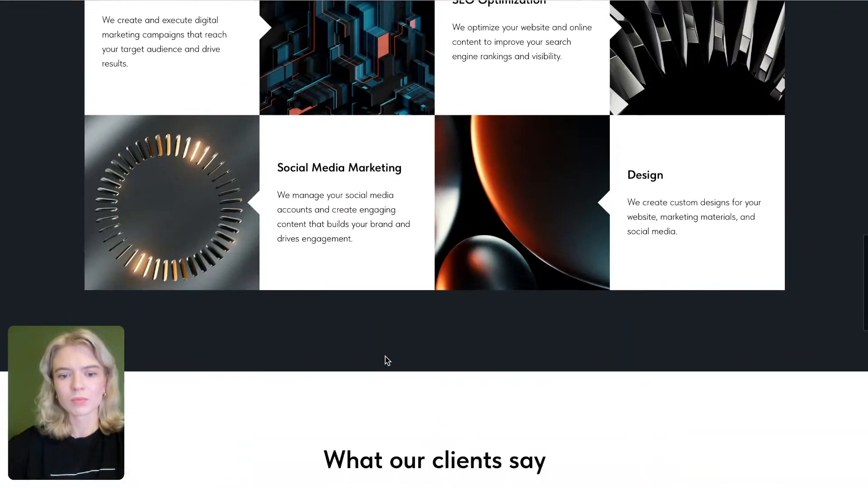
scroll(388, 360, "down", 13)
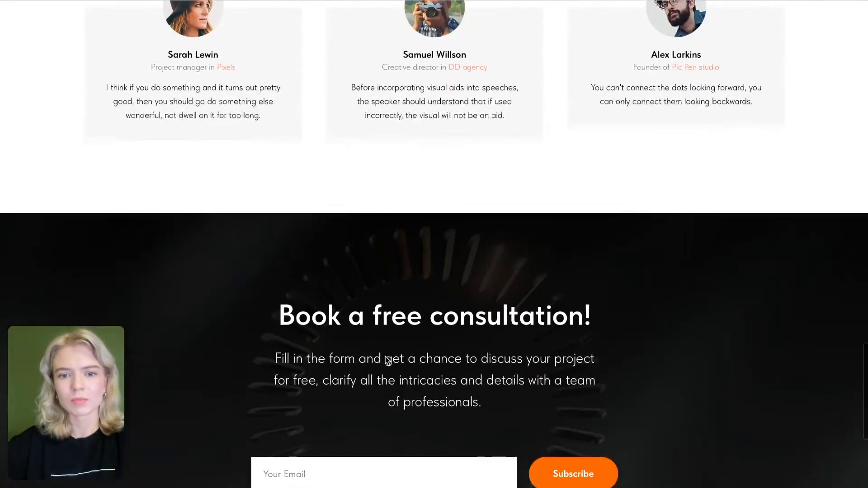
scroll(387, 360, "down", 6)
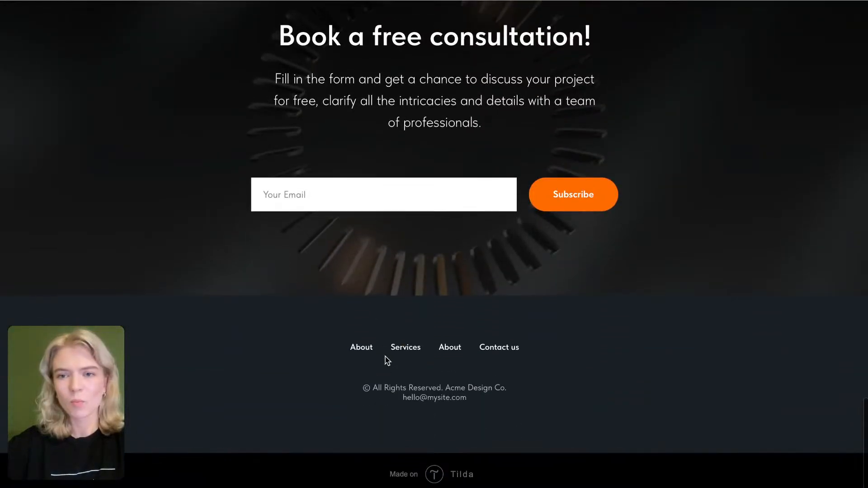
scroll(387, 361, "up", 3)
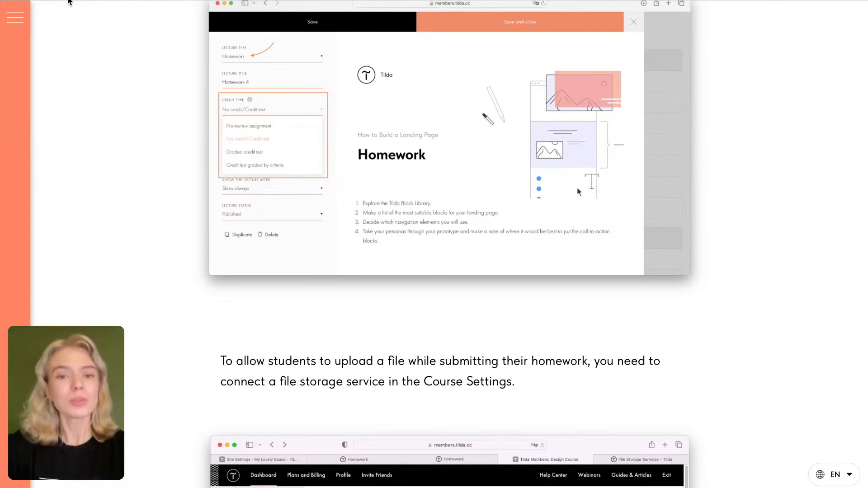
mouse_move(69, 1)
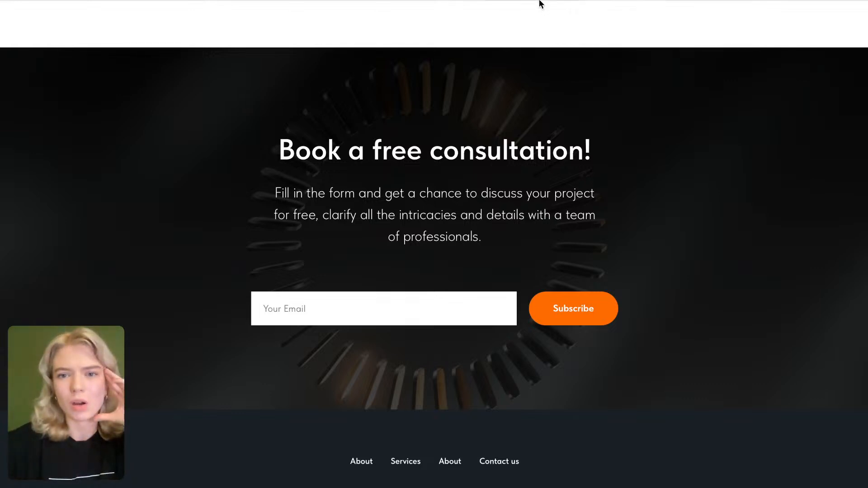
scroll(349, 136, "up", 5)
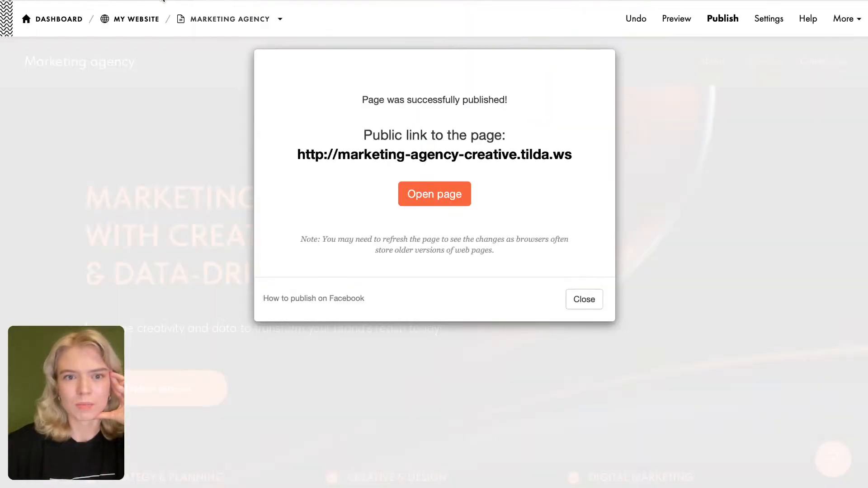
Step: Dismiss the publishing confirmation and examine the cover block's settings, including alignment, height, cards per row, filter colors and opacity, leaving them unchanged
left_click(587, 301)
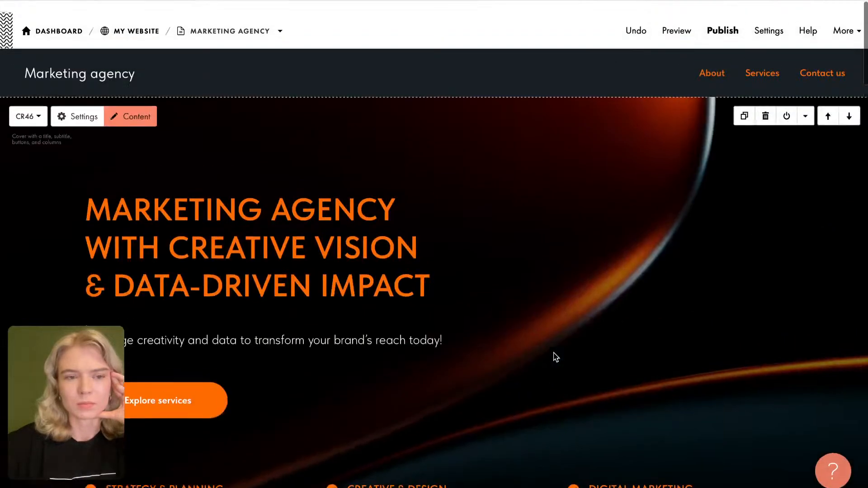
left_click(86, 107)
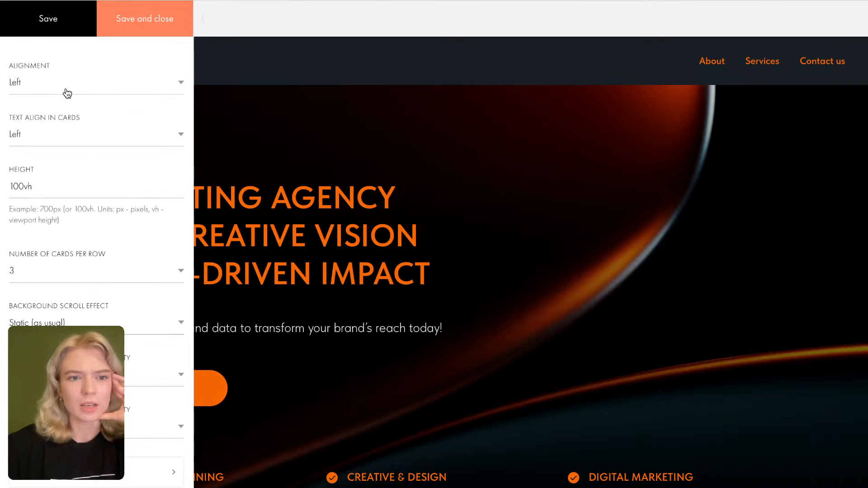
scroll(115, 142, "down", 1)
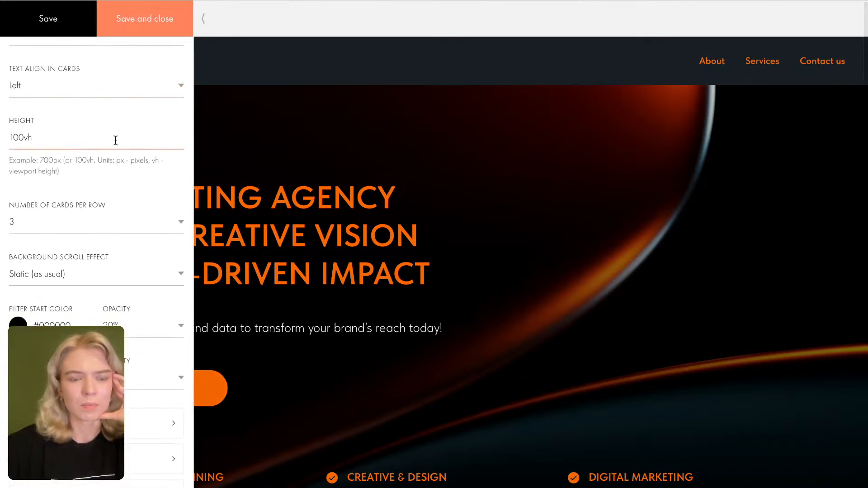
scroll(37, 134, "down", 1)
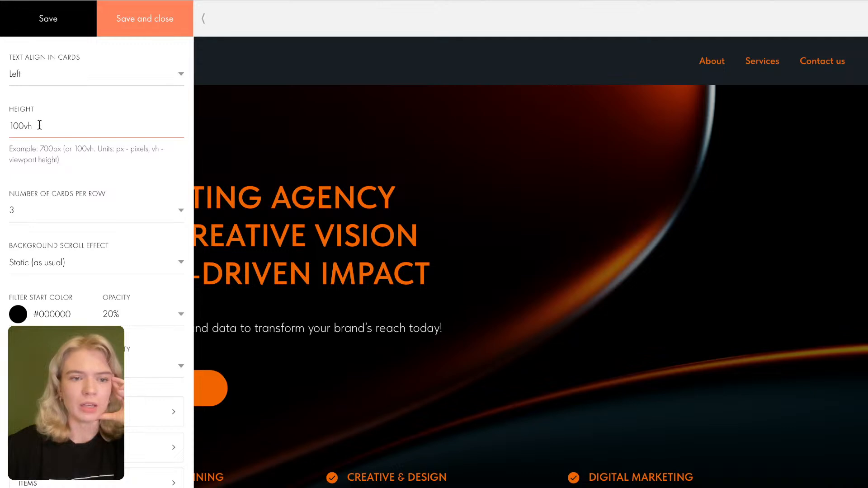
scroll(24, 127, "down", 1)
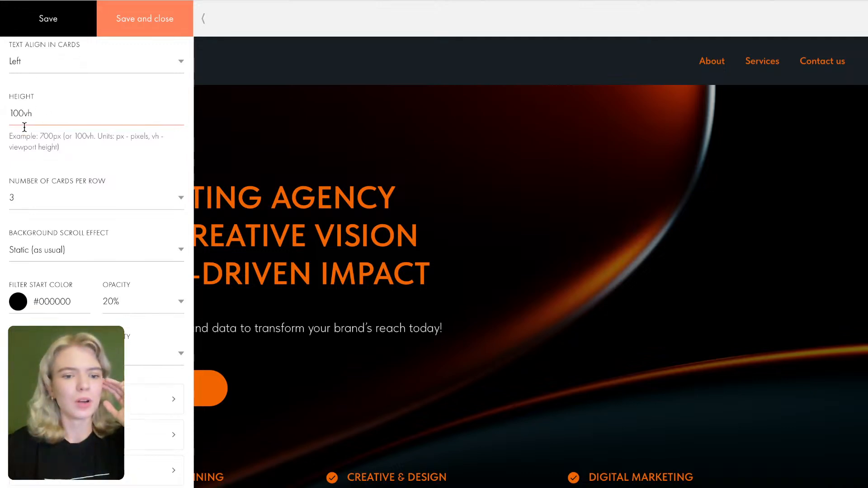
scroll(24, 127, "down", 3)
scroll(23, 127, "up", 6)
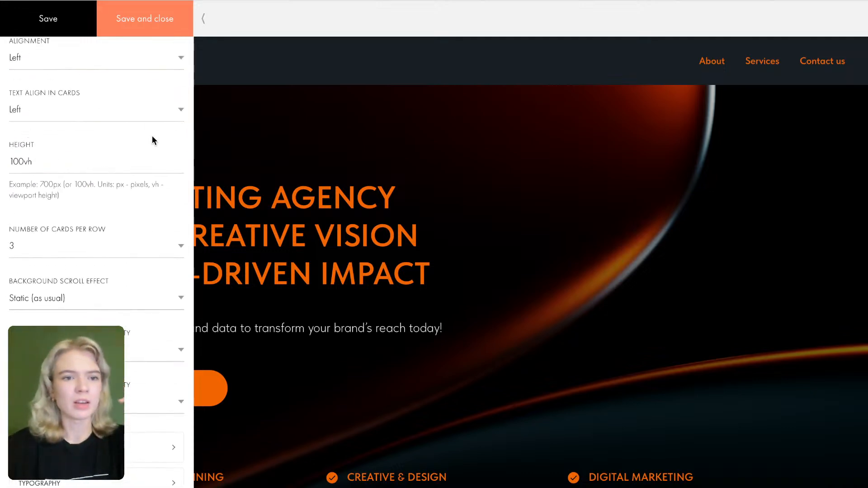
left_click(53, 164)
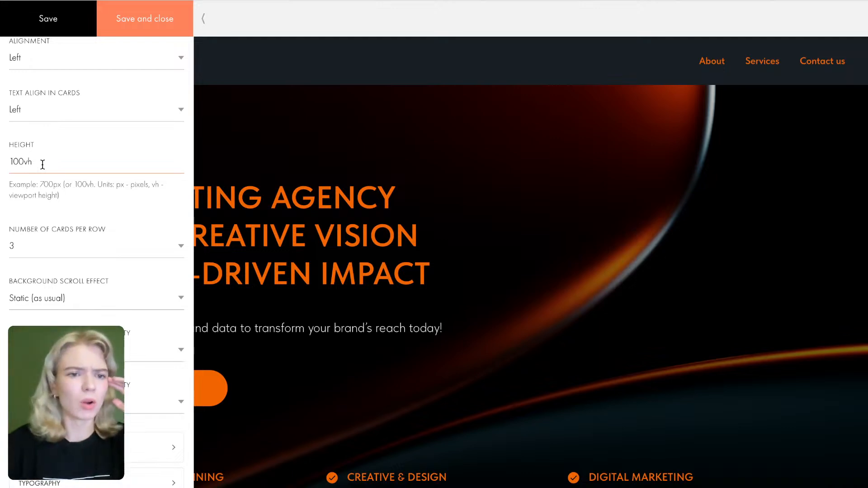
scroll(90, 262, "down", 6)
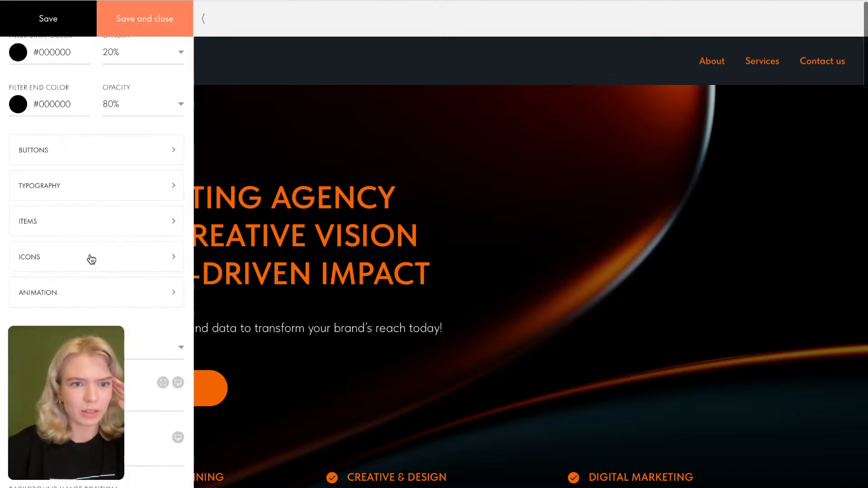
scroll(95, 218, "down", 2)
left_click(348, 116)
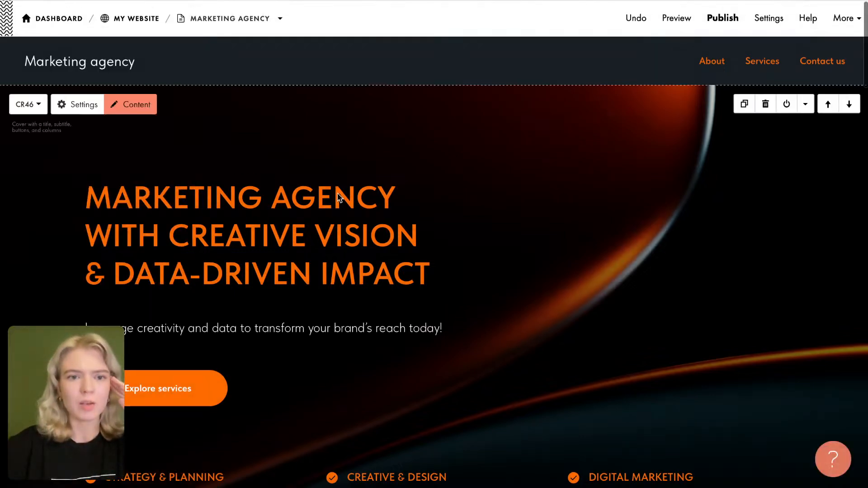
Step: Examine the Our Services block's settings, including card text alignment, padding, background color and device visibility, and return to the page's services cards
scroll(326, 254, "down", 5)
scroll(326, 255, "down", 14)
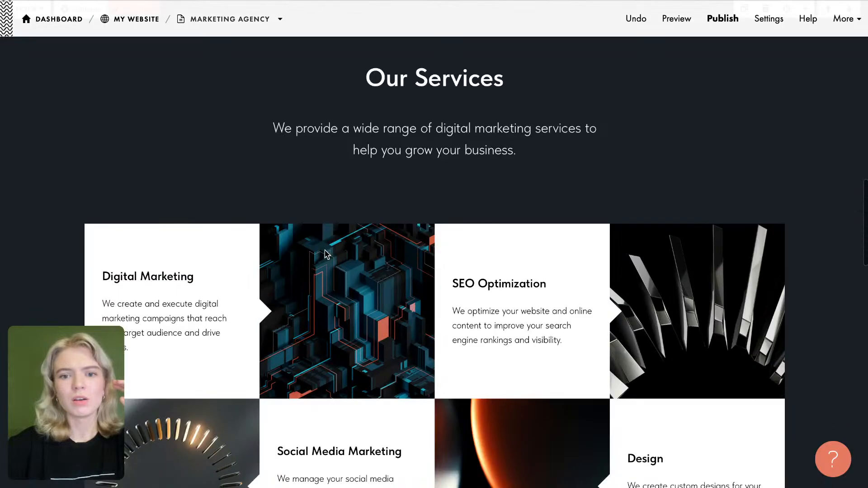
scroll(323, 229, "up", 3)
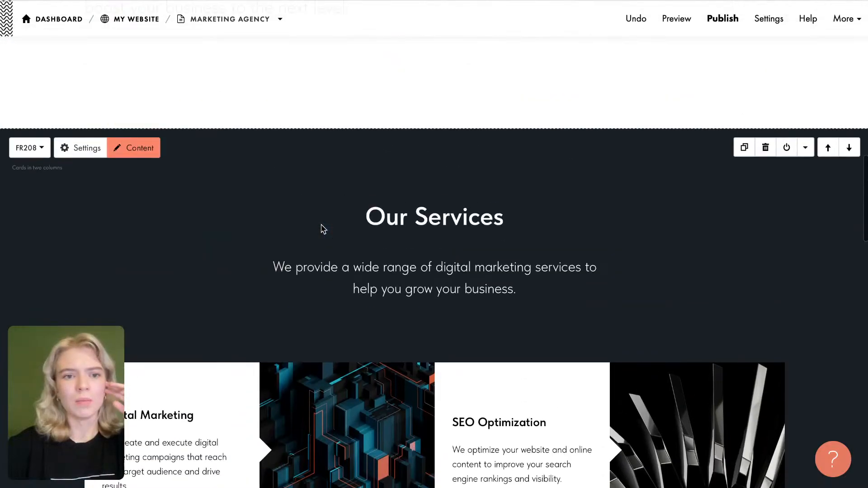
left_click(85, 151)
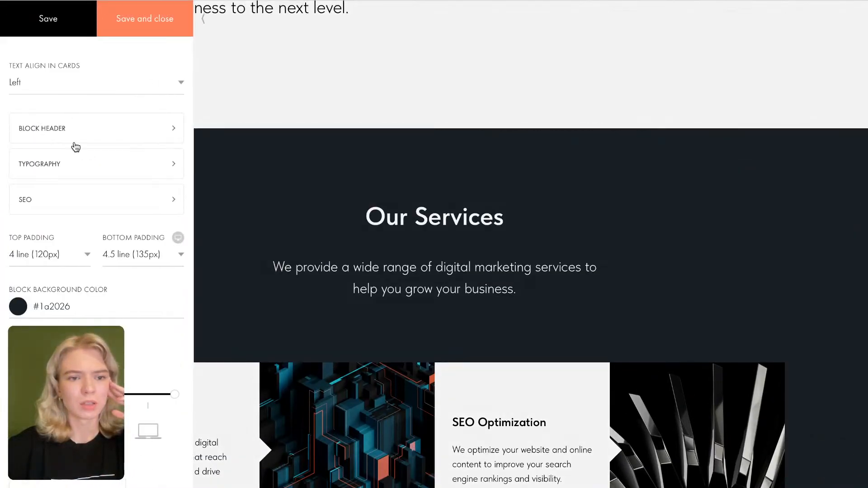
scroll(72, 135, "down", 3)
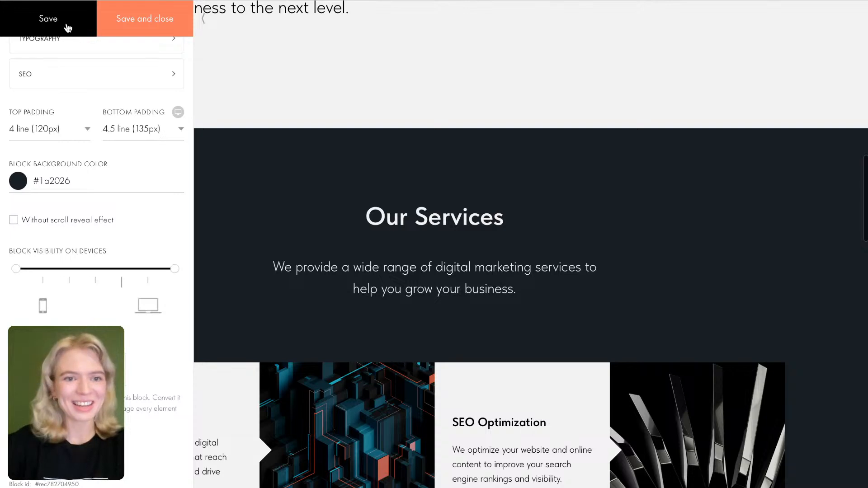
left_click(281, 189)
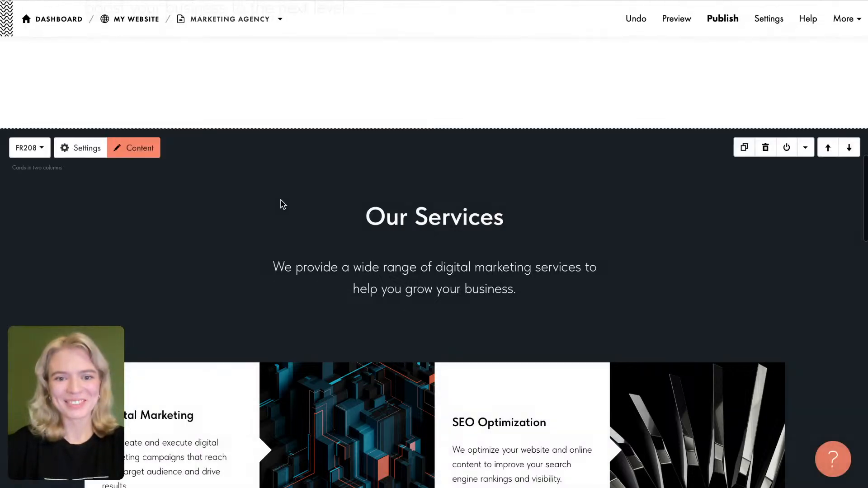
scroll(281, 204, "down", 2)
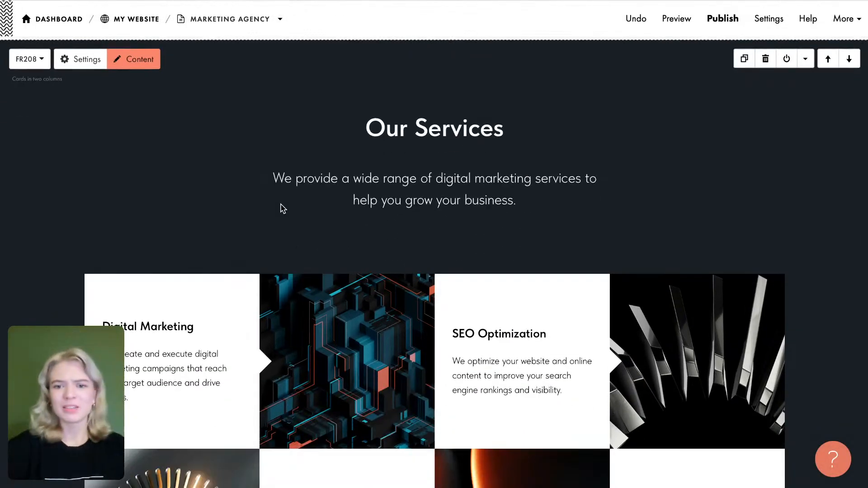
scroll(282, 209, "down", 1)
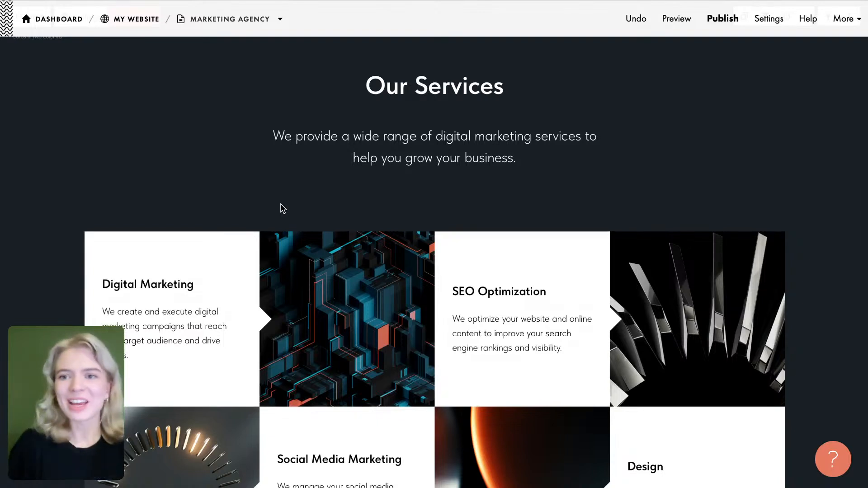